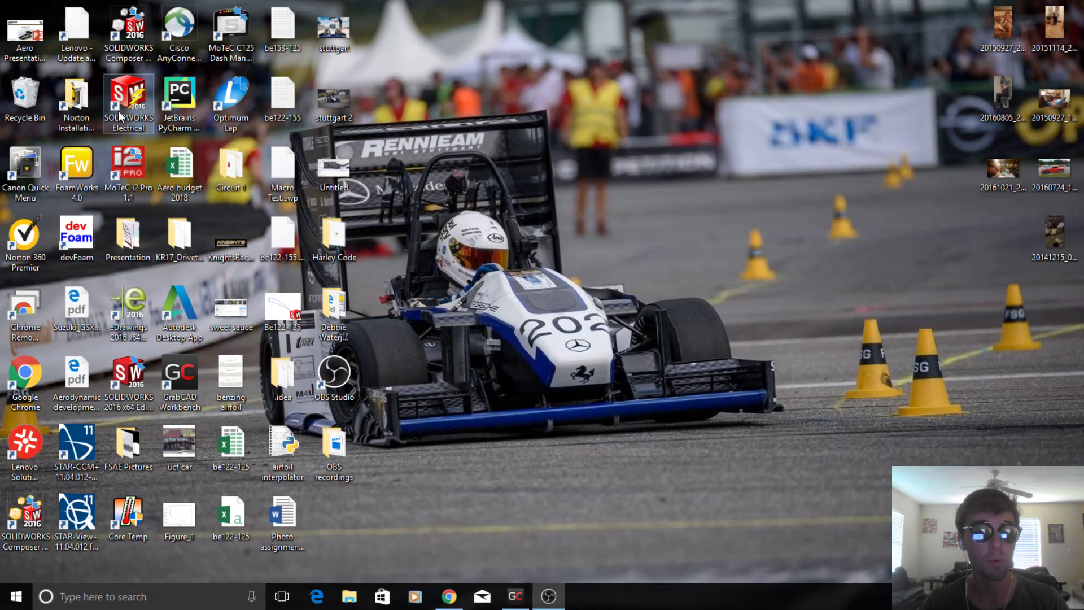
Step: Launch SOLIDWORKS 2016 and close the Measure window so the workspace is clear
double_click(144, 375)
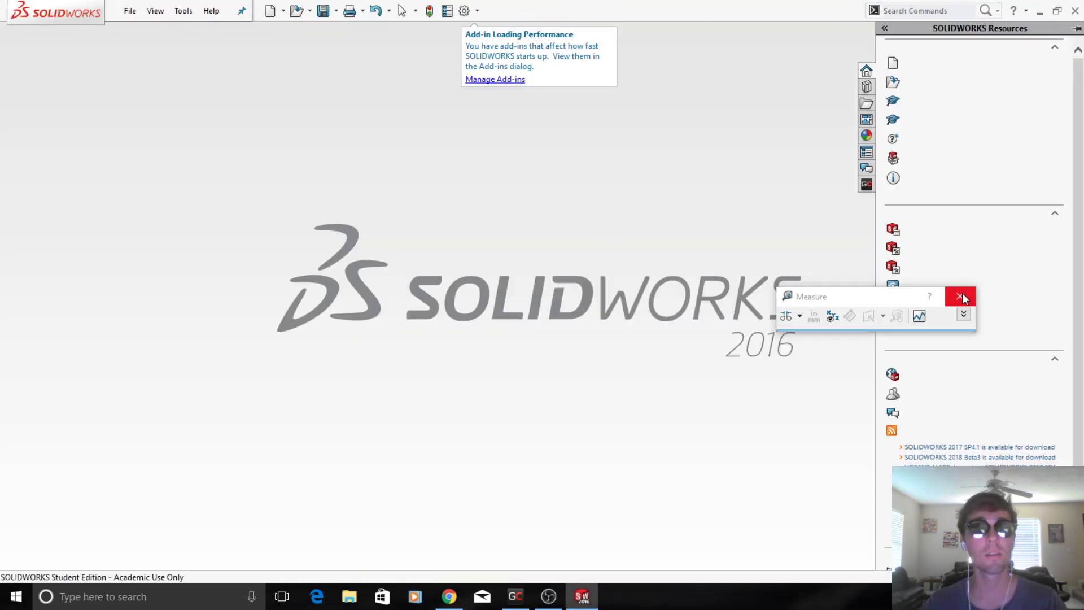
click(130, 11)
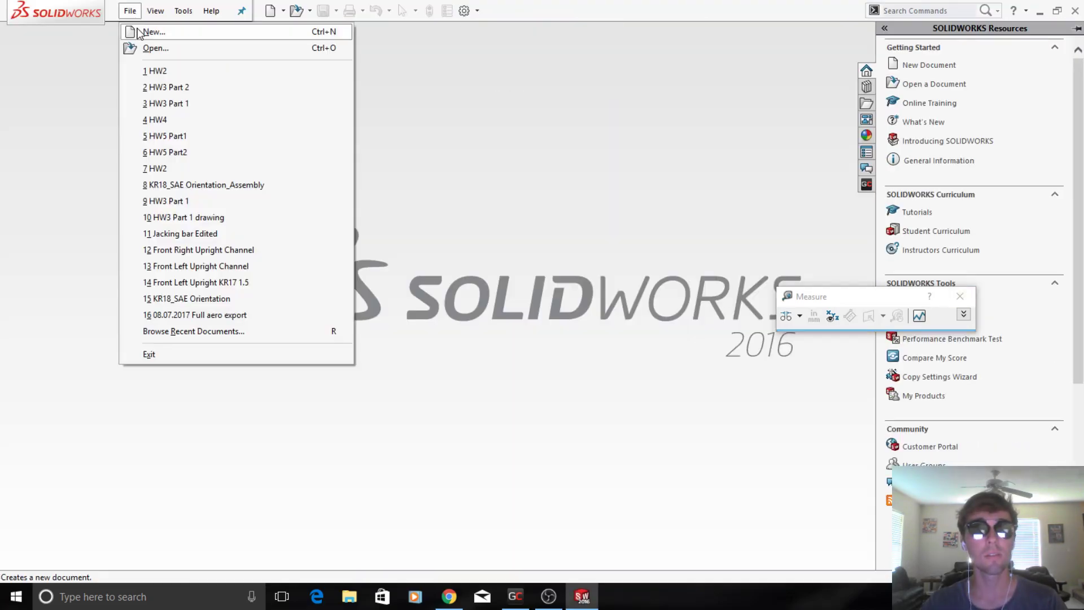
click(33, 128)
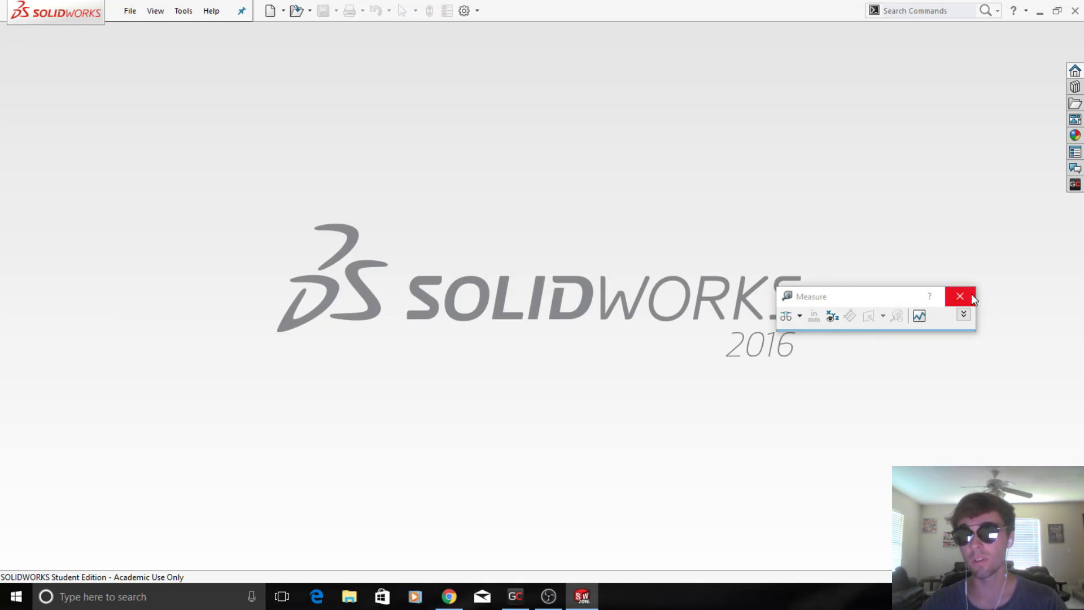
click(971, 297)
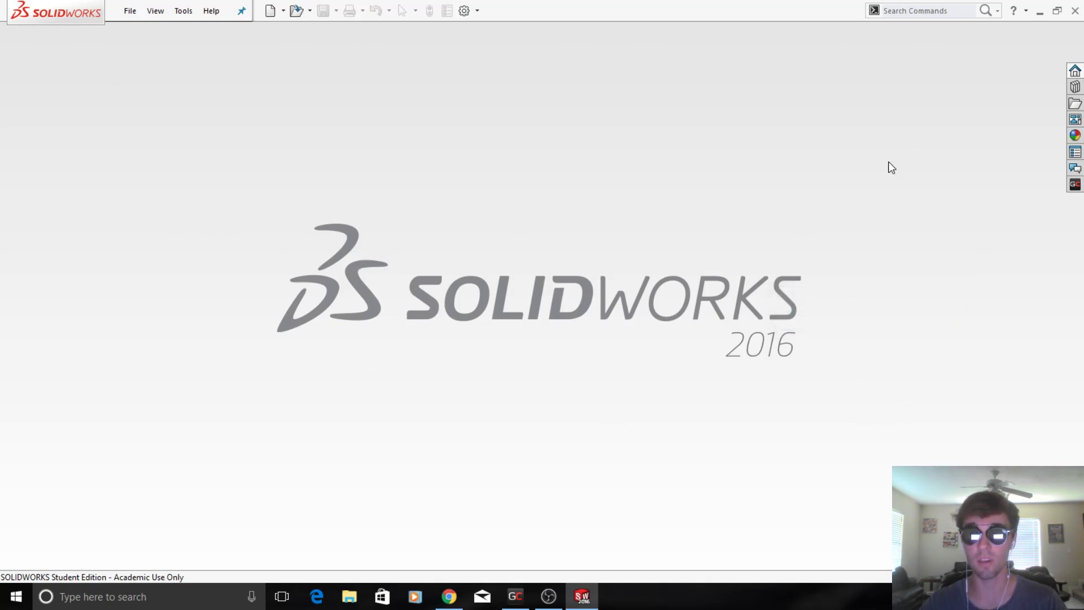
click(129, 13)
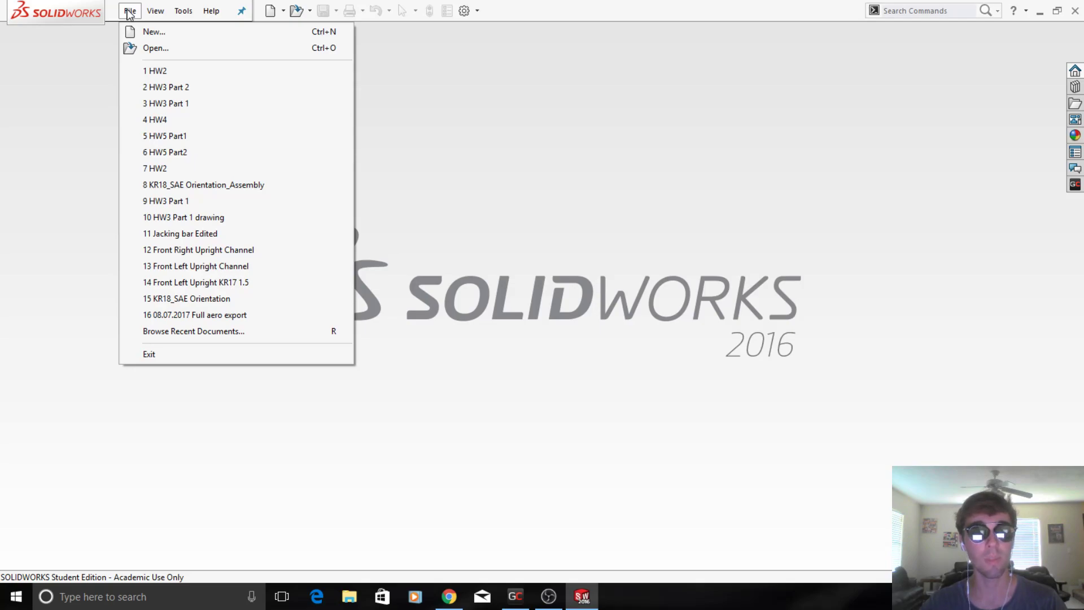
click(159, 33)
click(271, 264)
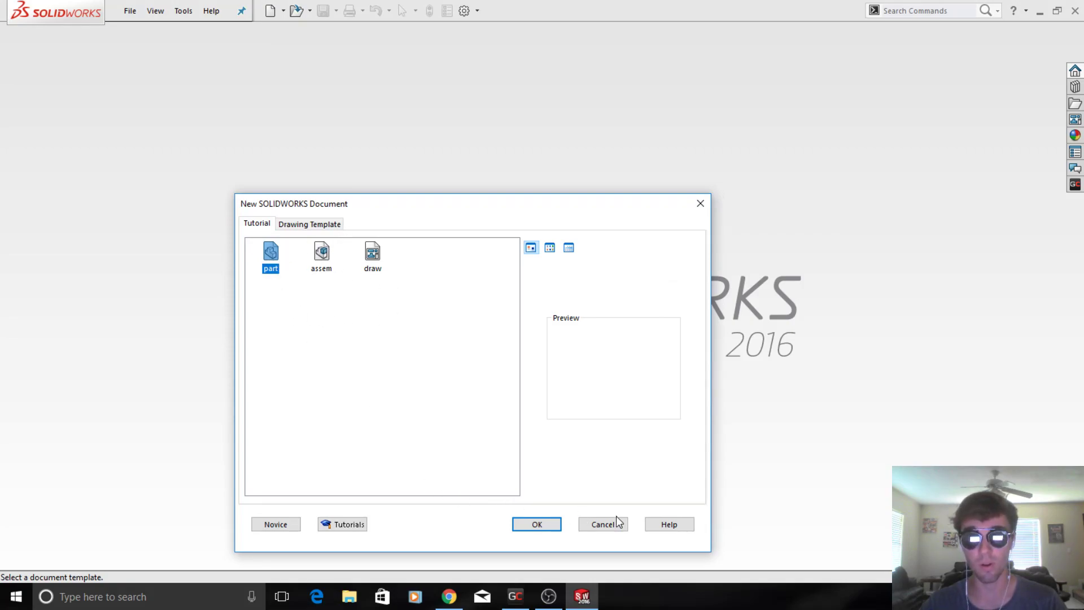
click(333, 527)
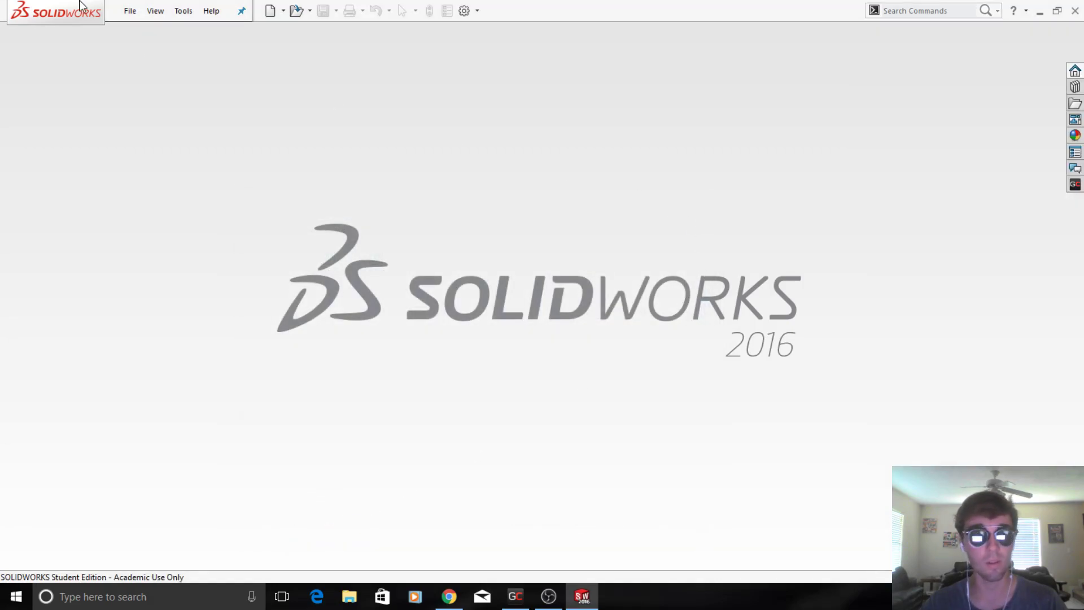
Step: Create a new part document, switching the new-document dialog to its Novice layout
click(130, 11)
click(134, 34)
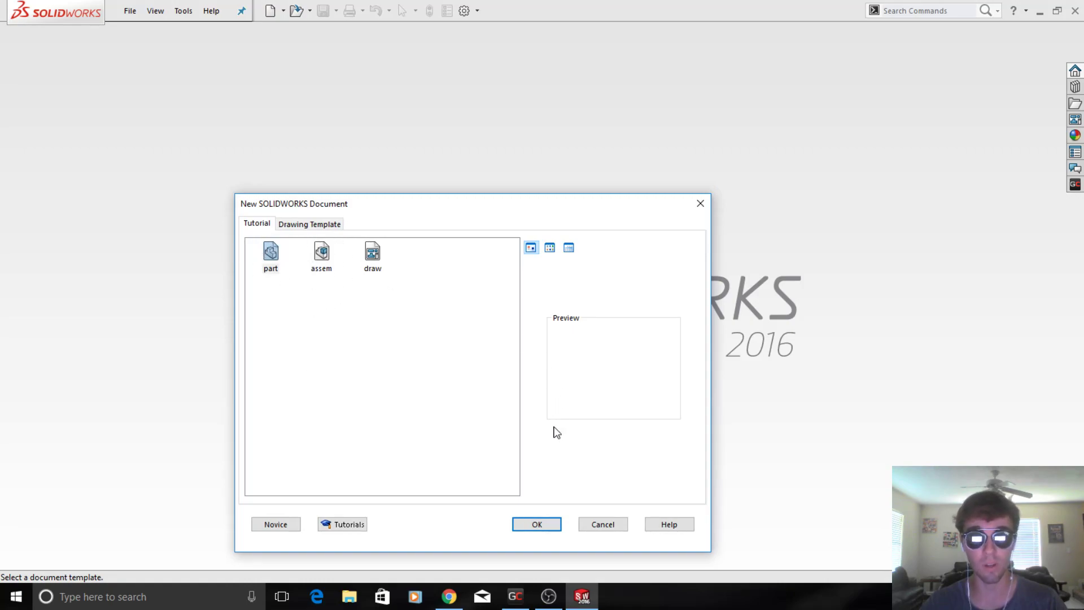
click(549, 248)
click(569, 248)
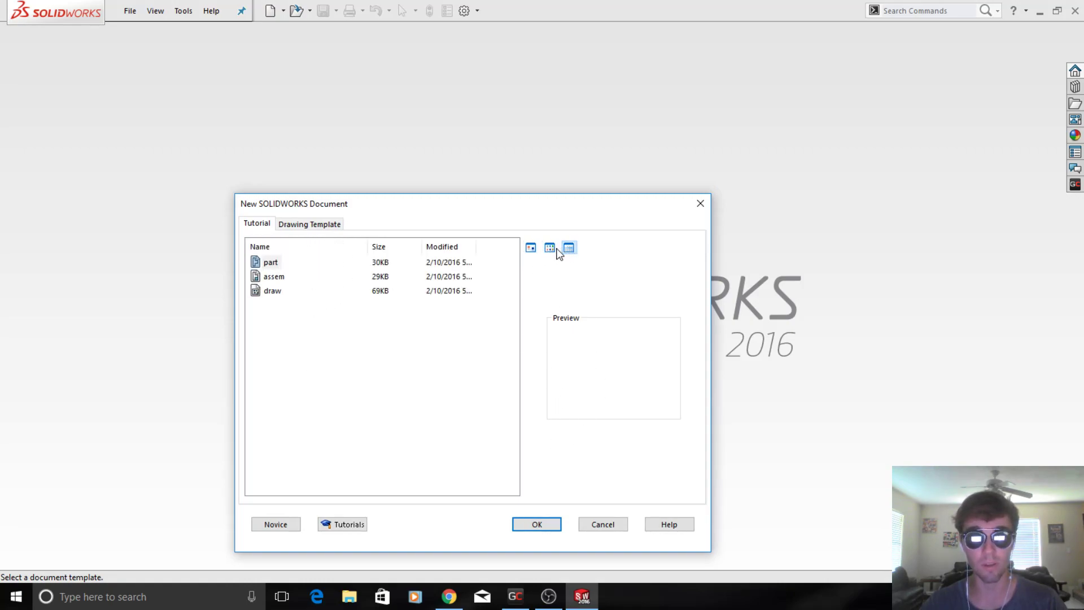
click(531, 249)
click(292, 524)
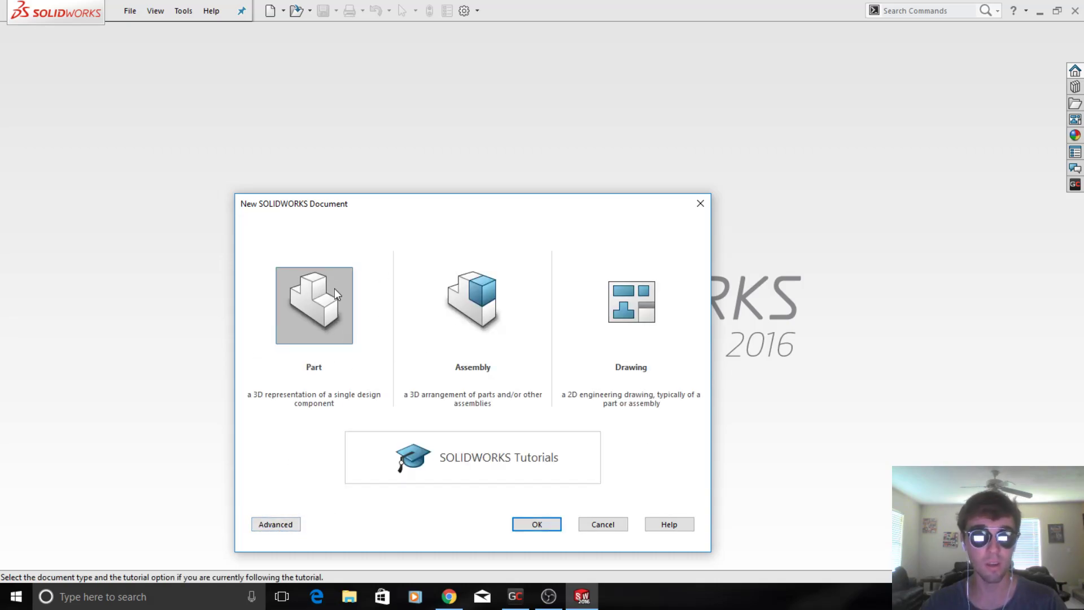
click(547, 524)
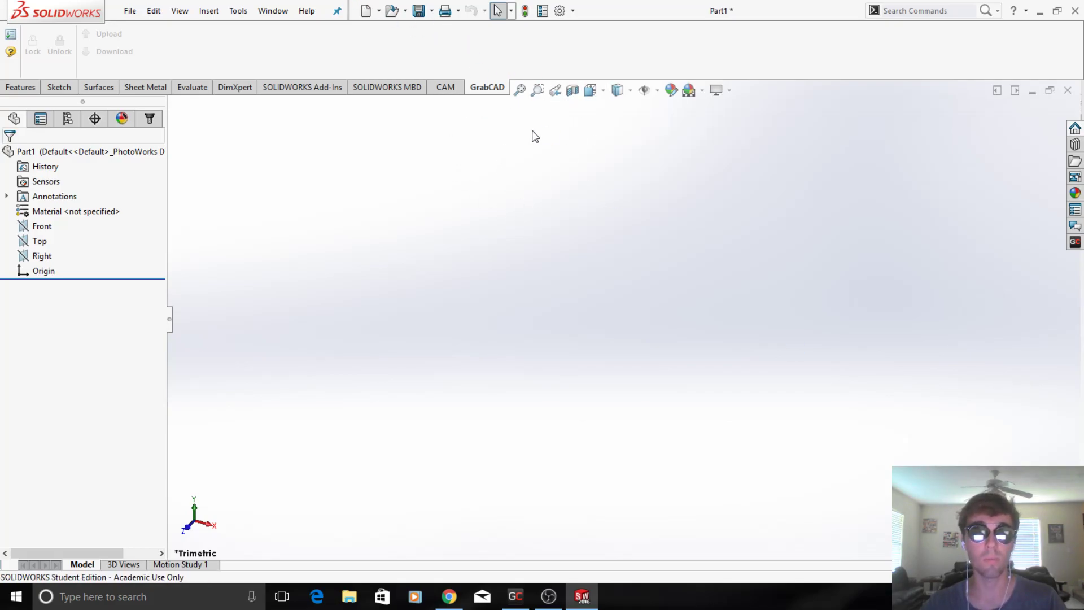
Step: Examine the empty part's standard view orientations with the view selector cube, including the Top view
click(63, 88)
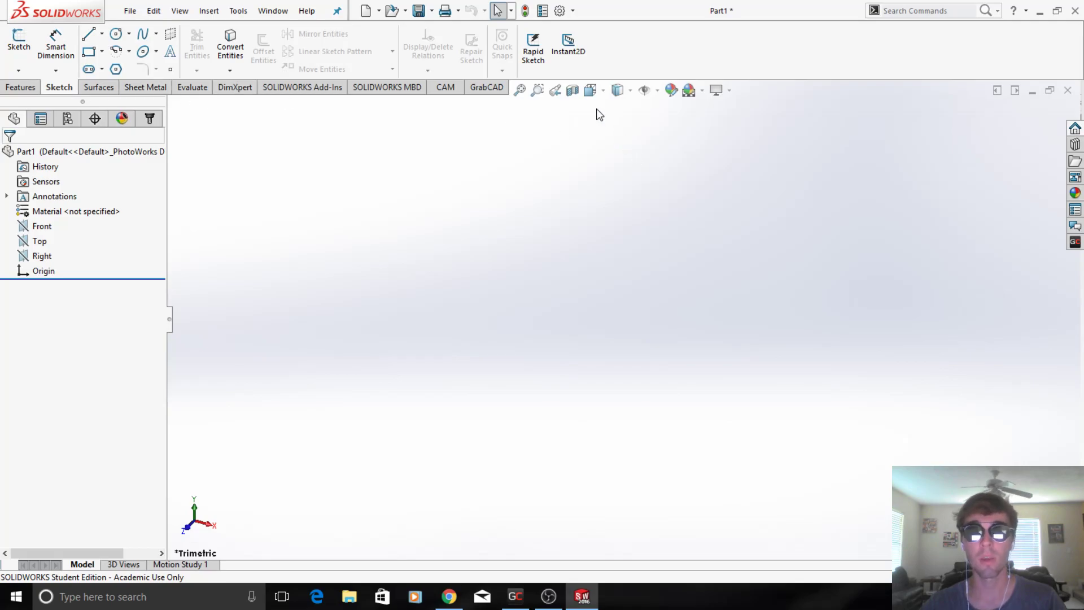
click(598, 93)
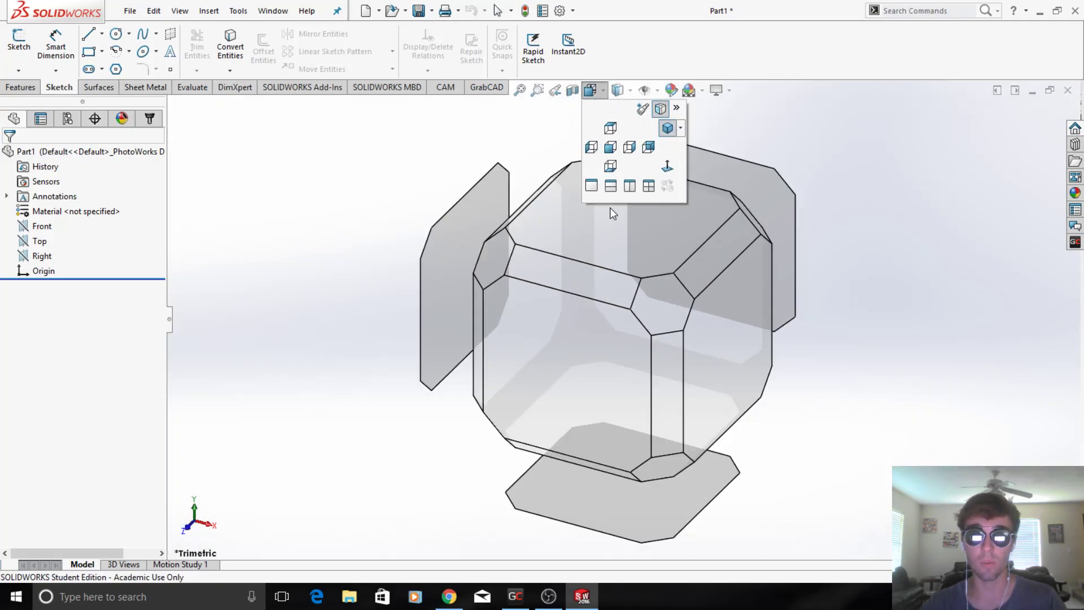
mouse_move(596, 257)
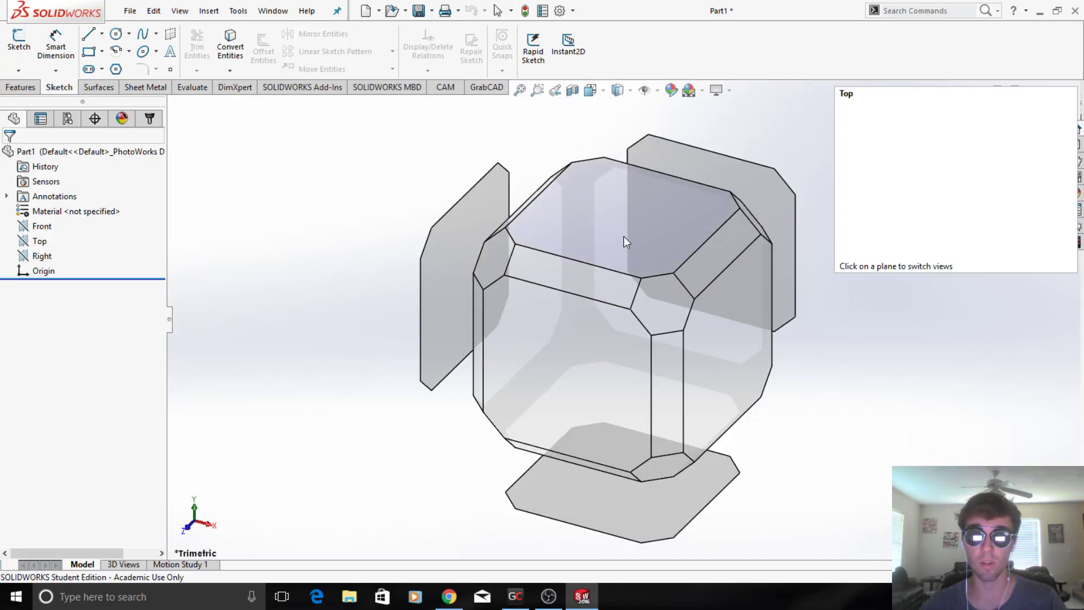
click(636, 216)
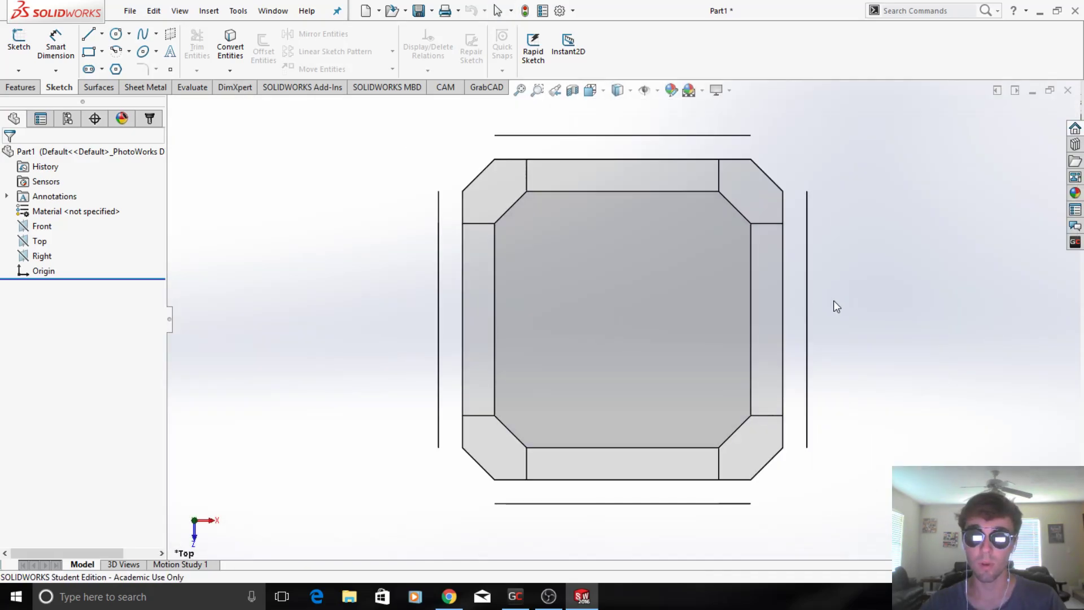
middle_drag(833, 300, 791, 308)
click(792, 308)
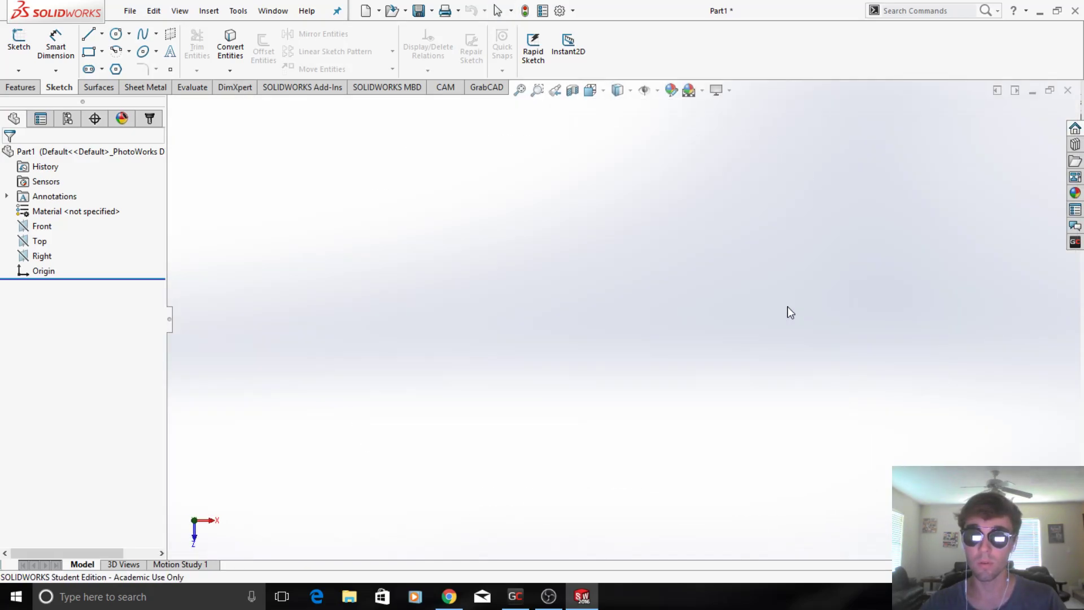
click(648, 90)
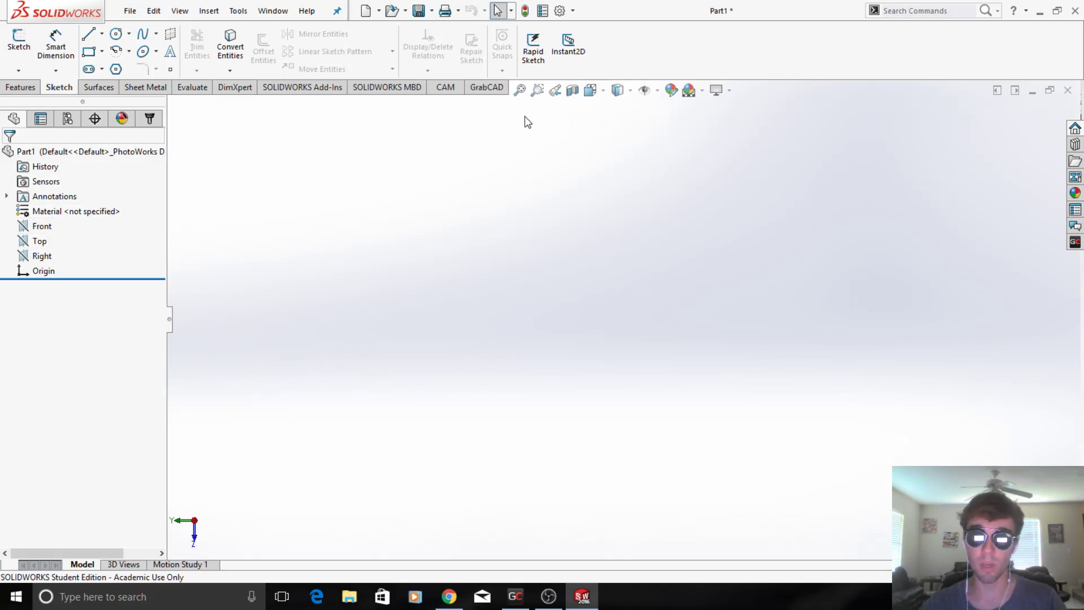
click(596, 91)
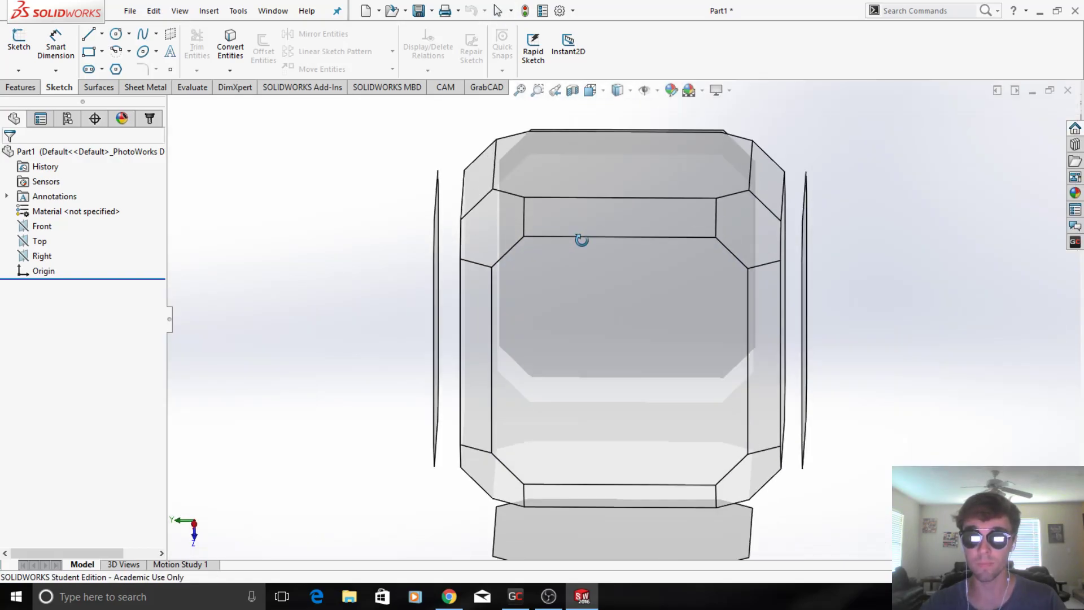
click(596, 162)
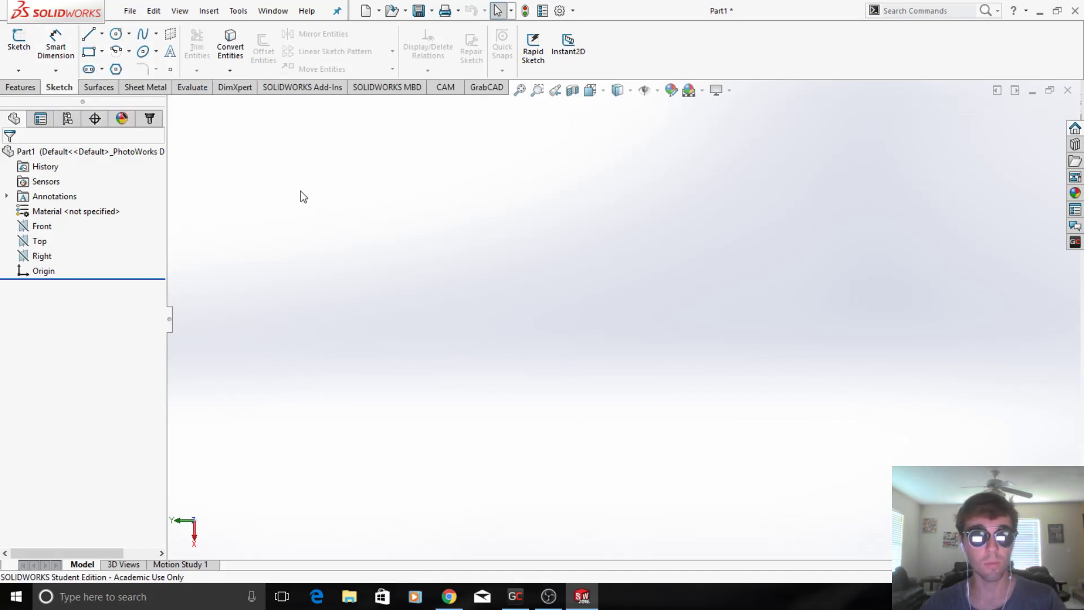
Step: Start a new 2D sketch on the Top plane
click(23, 74)
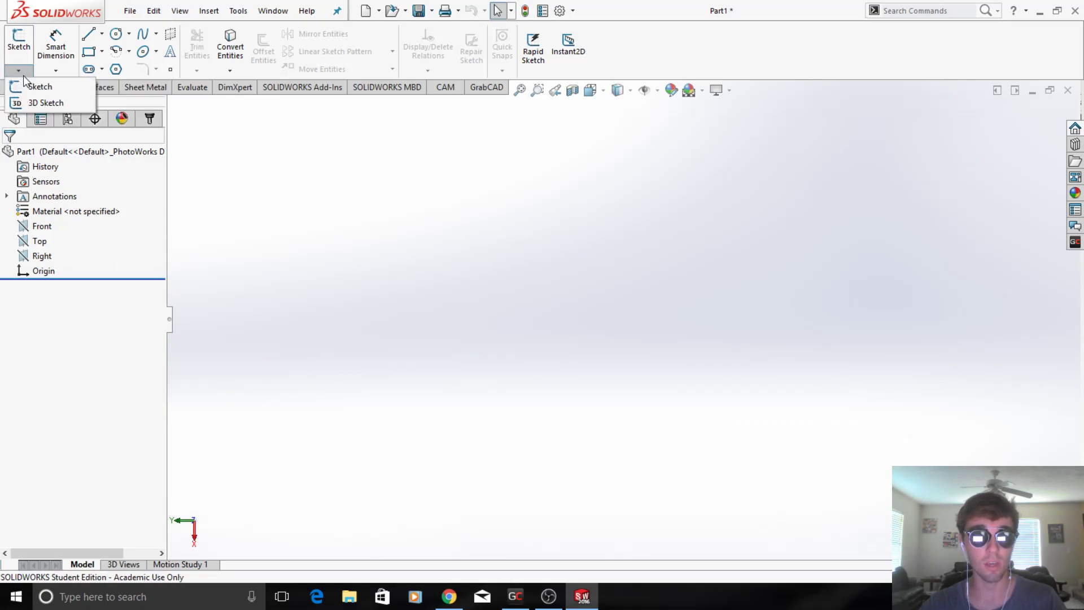
click(27, 87)
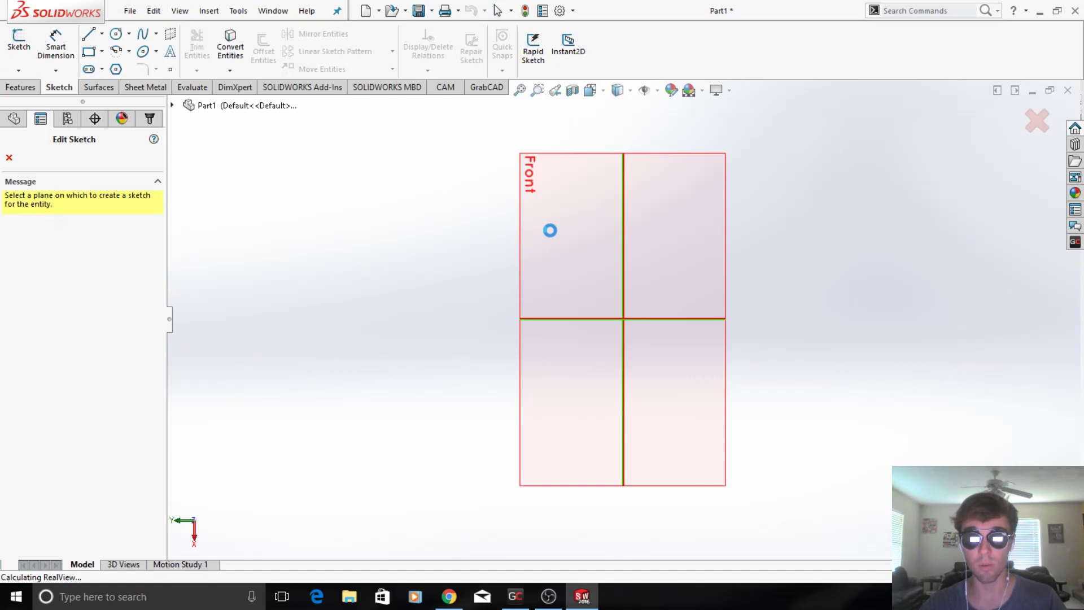
middle_drag(614, 269, 728, 281)
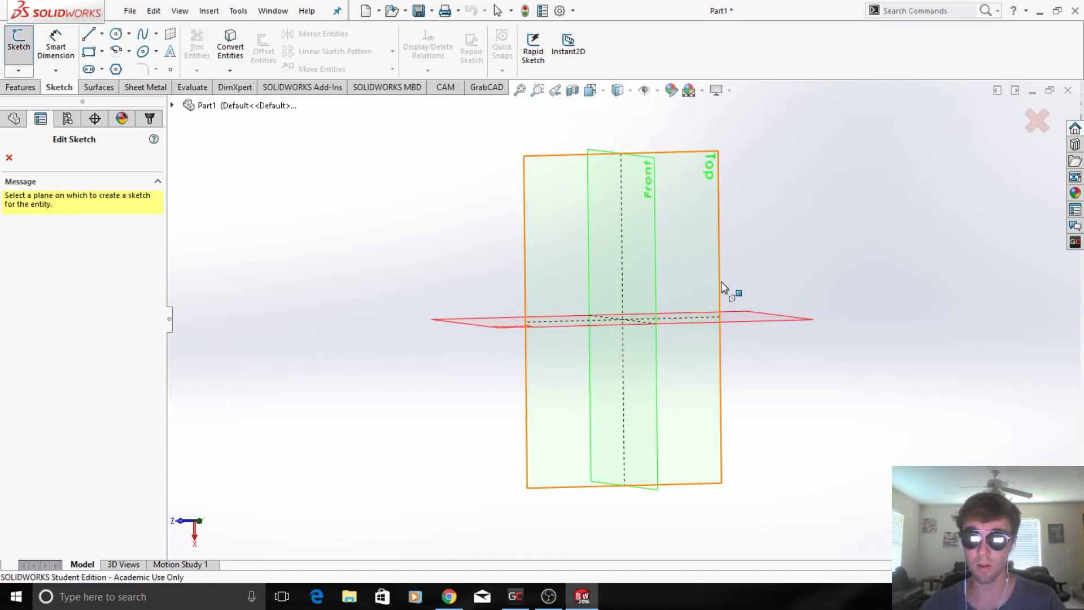
click(696, 220)
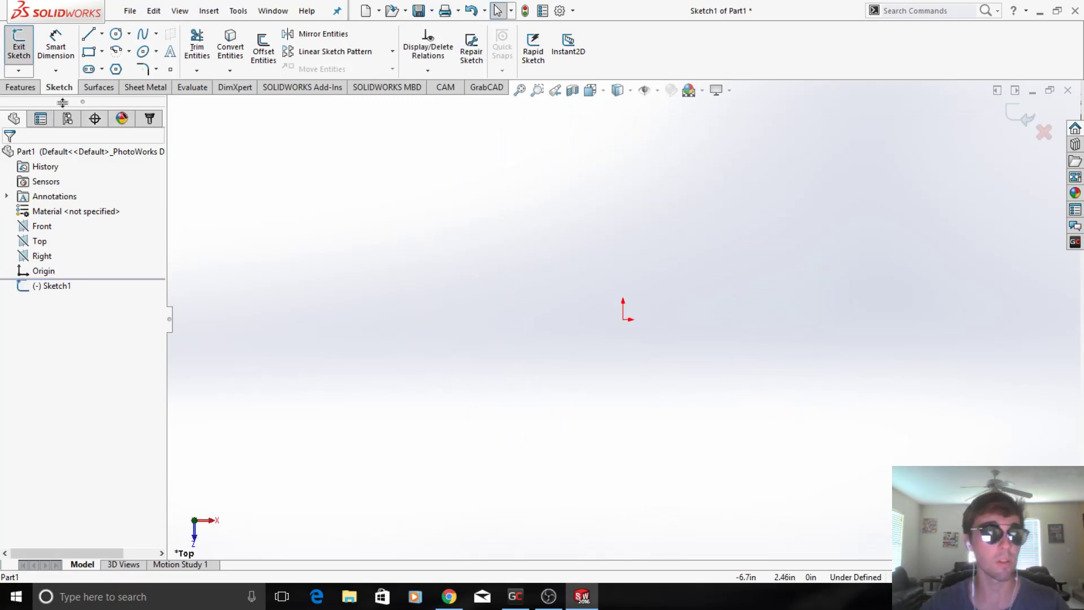
Step: Sketch a slanted line about 2.58 in long, starting at the origin and rising at about 73°
click(89, 35)
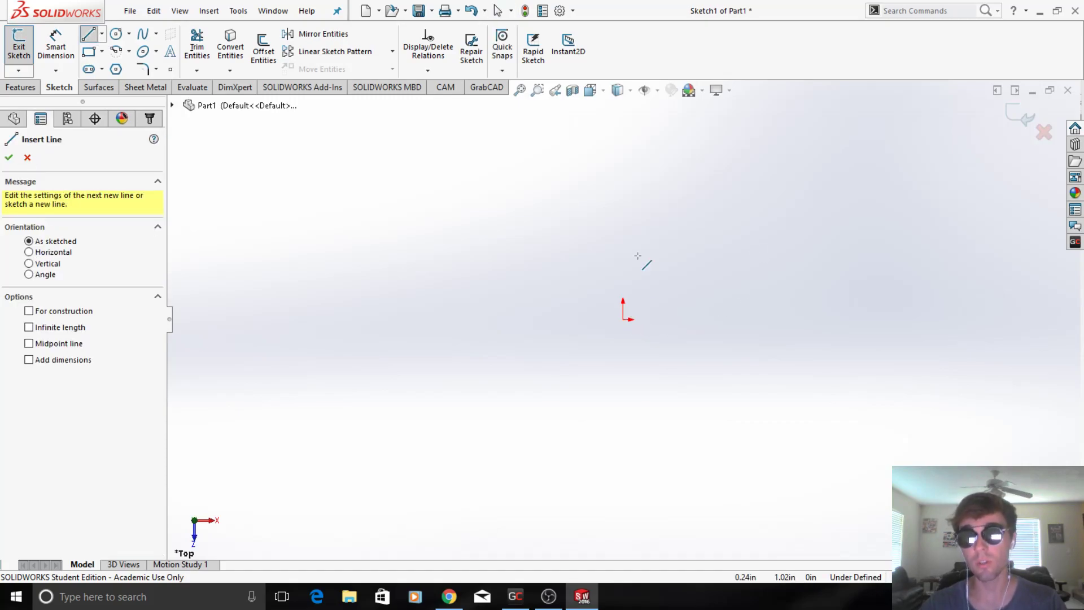
click(623, 320)
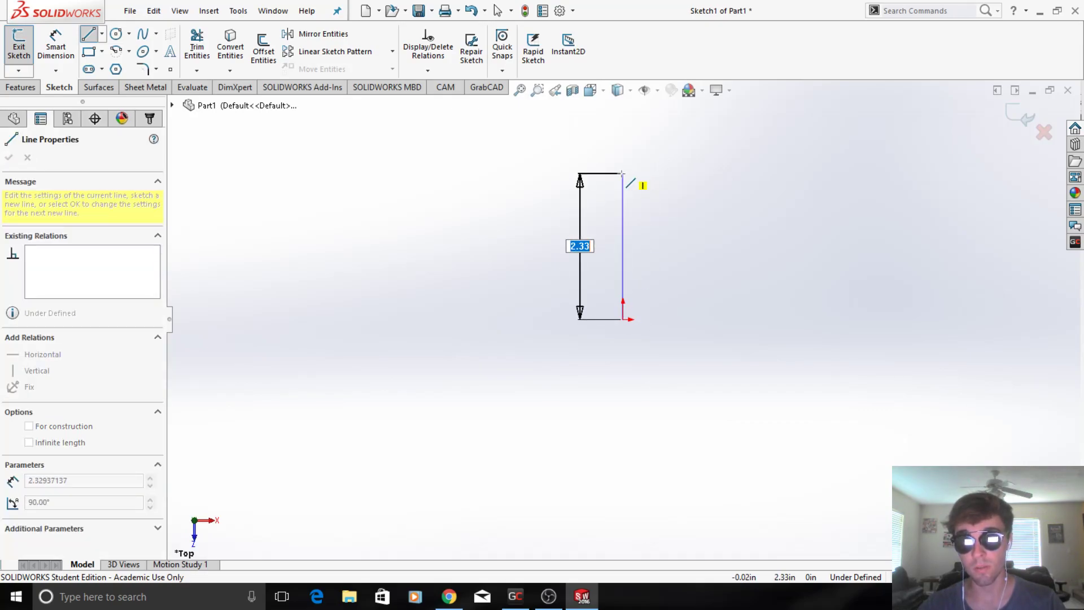
click(671, 166)
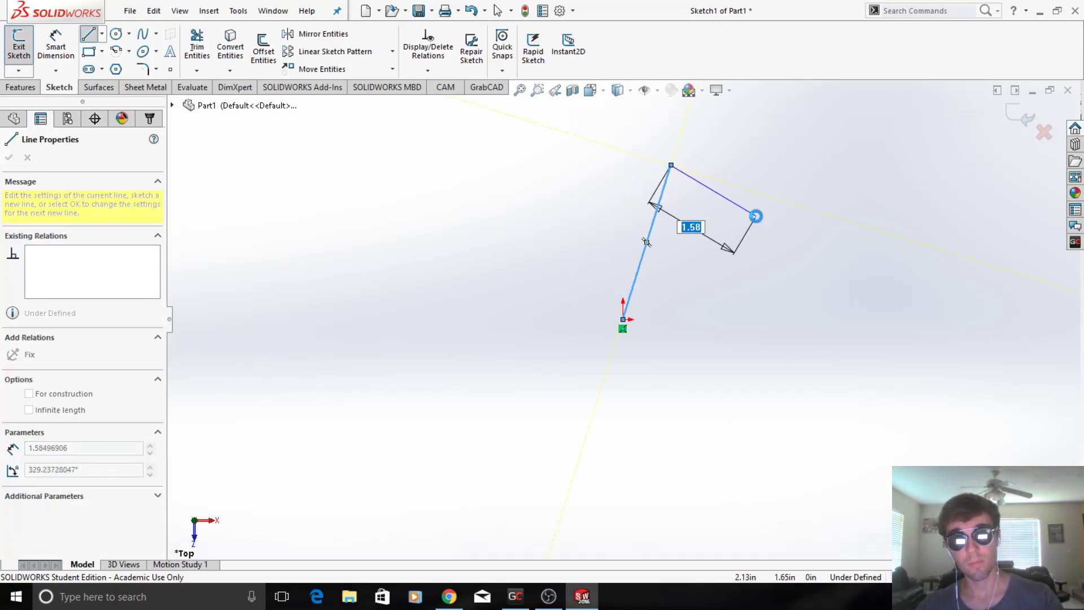
key(Escape)
Step: Sketch a horizontal corner rectangle in the empty area to the right of the slanted line
click(89, 52)
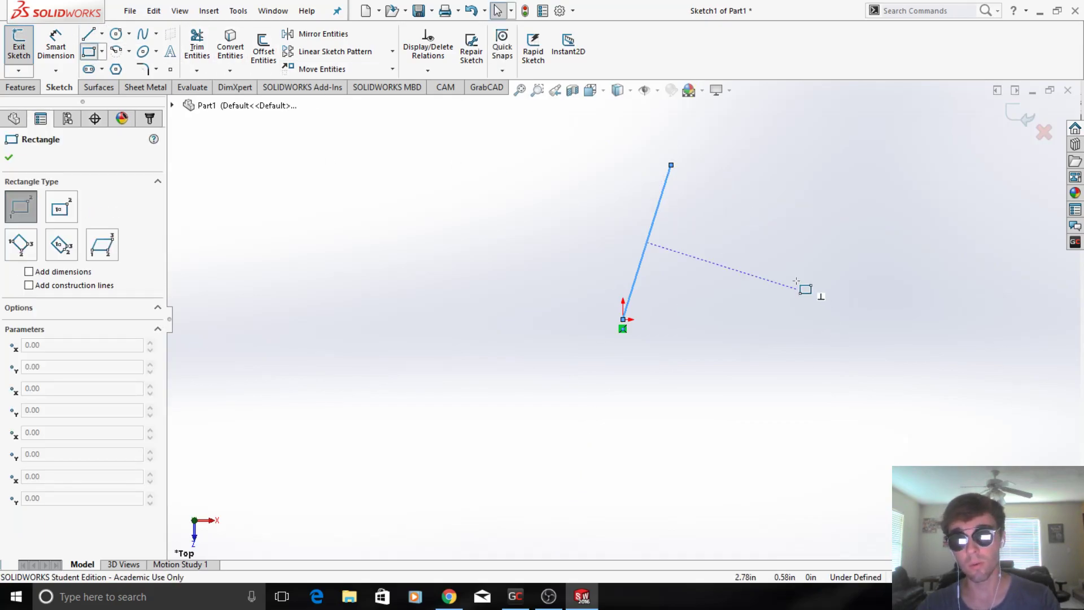
click(774, 257)
click(956, 354)
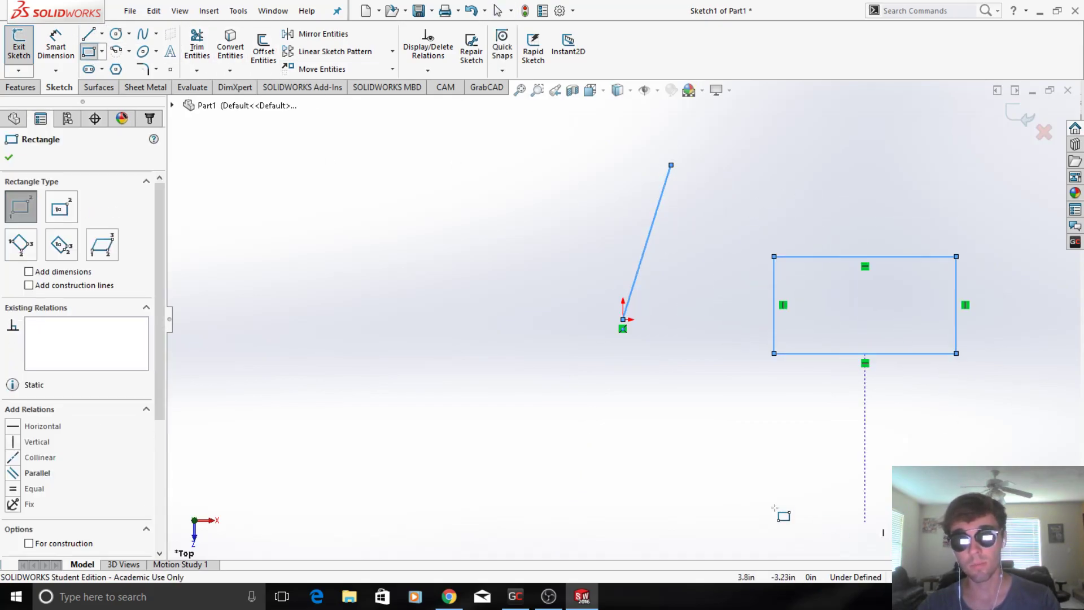
Step: Sketch a circle of about 1.76 in radius to the left of the line, centred about 4.36 in left and 0.84 in above the origin
click(115, 34)
click(350, 266)
click(431, 342)
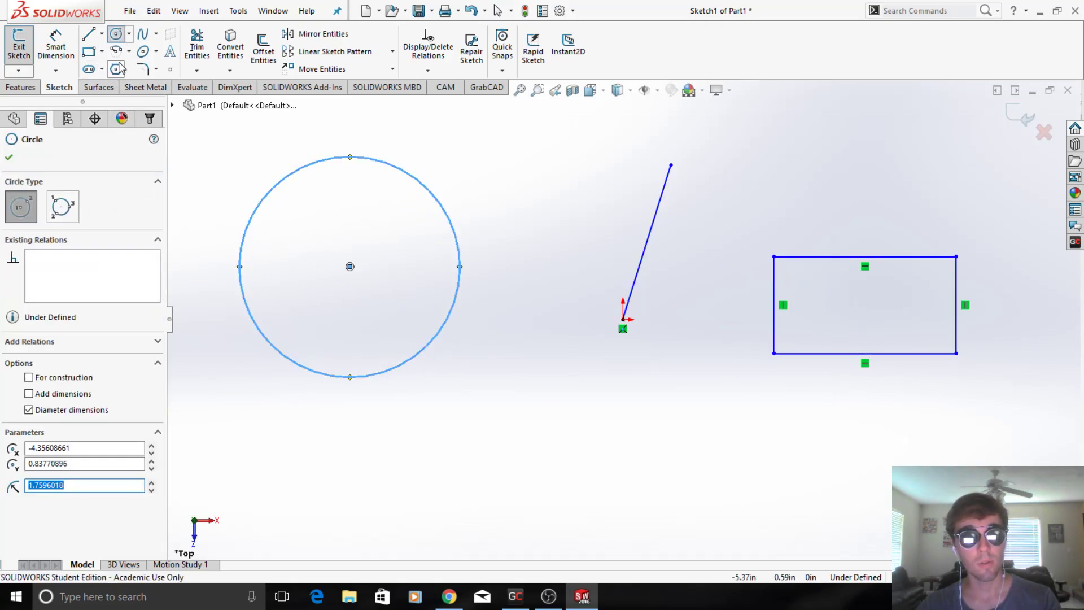
Step: Sketch an open three-point spline below the line, curving upward towards the rectangle
click(143, 34)
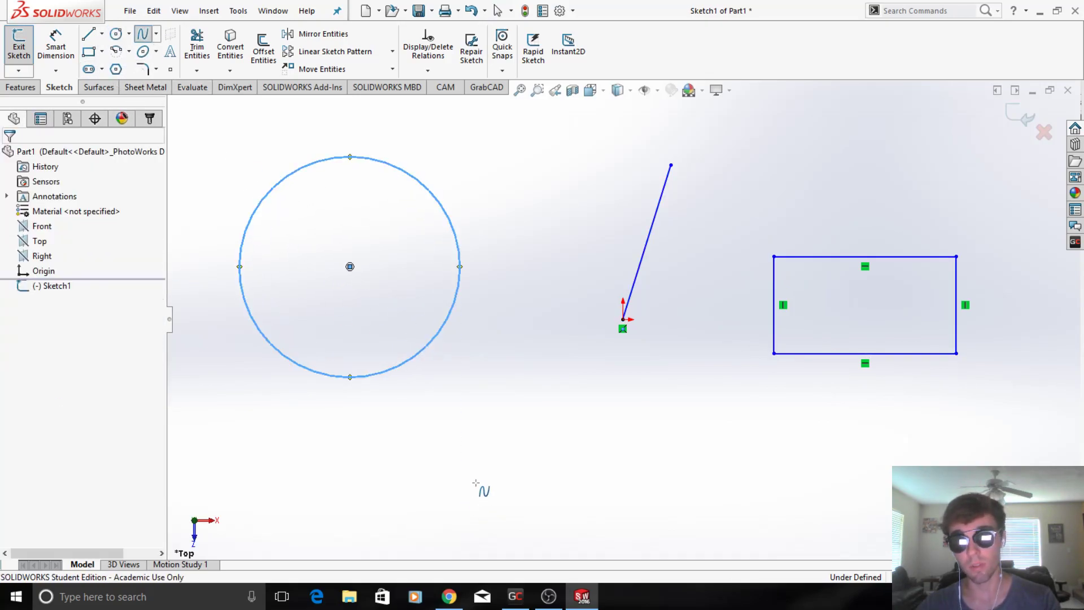
click(451, 478)
click(651, 478)
click(720, 384)
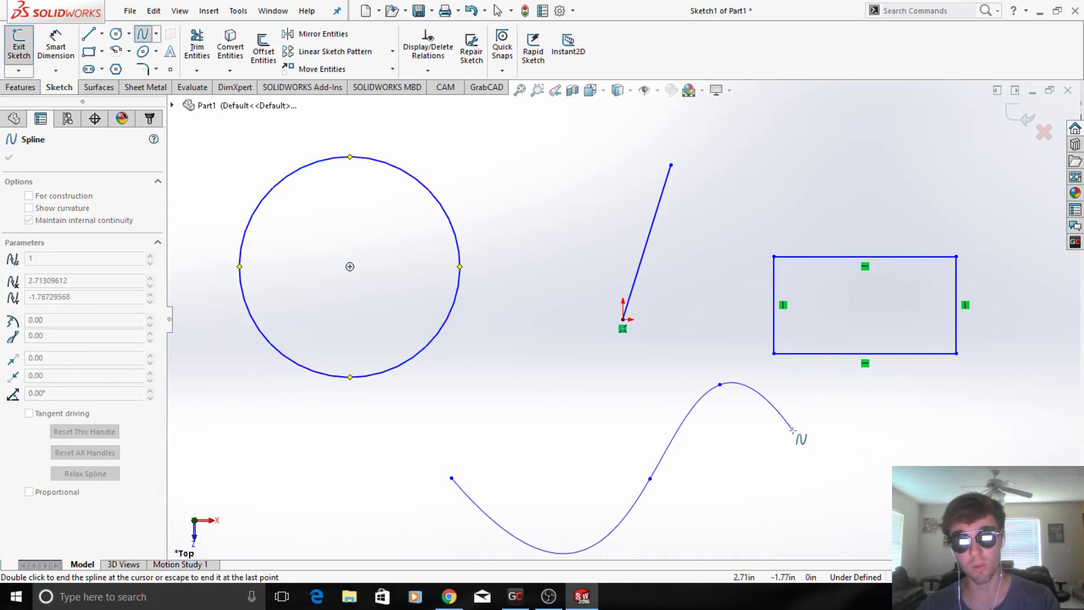
key(Escape)
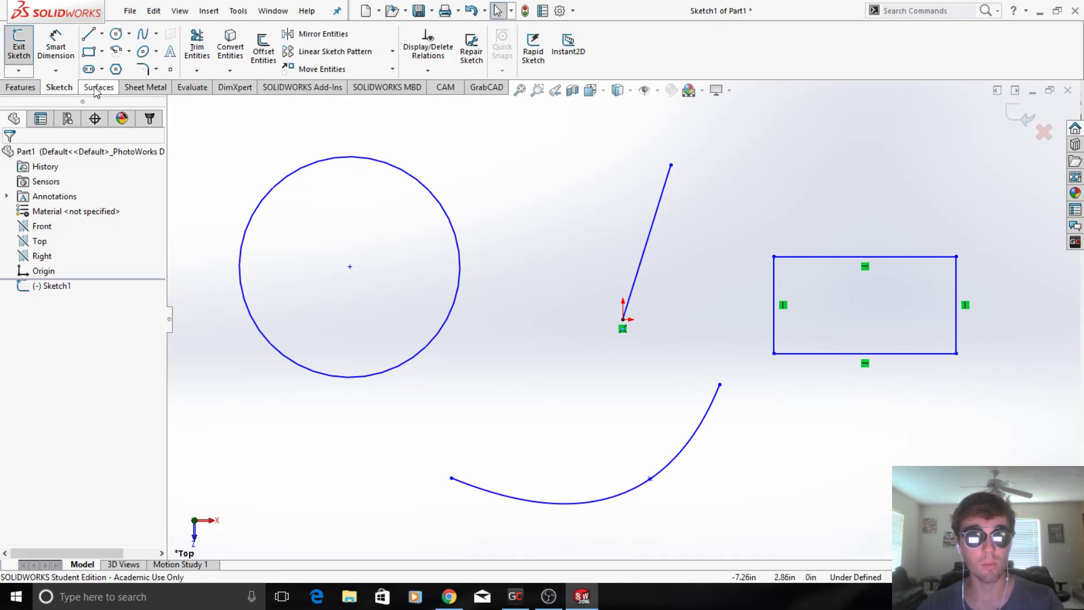
click(55, 45)
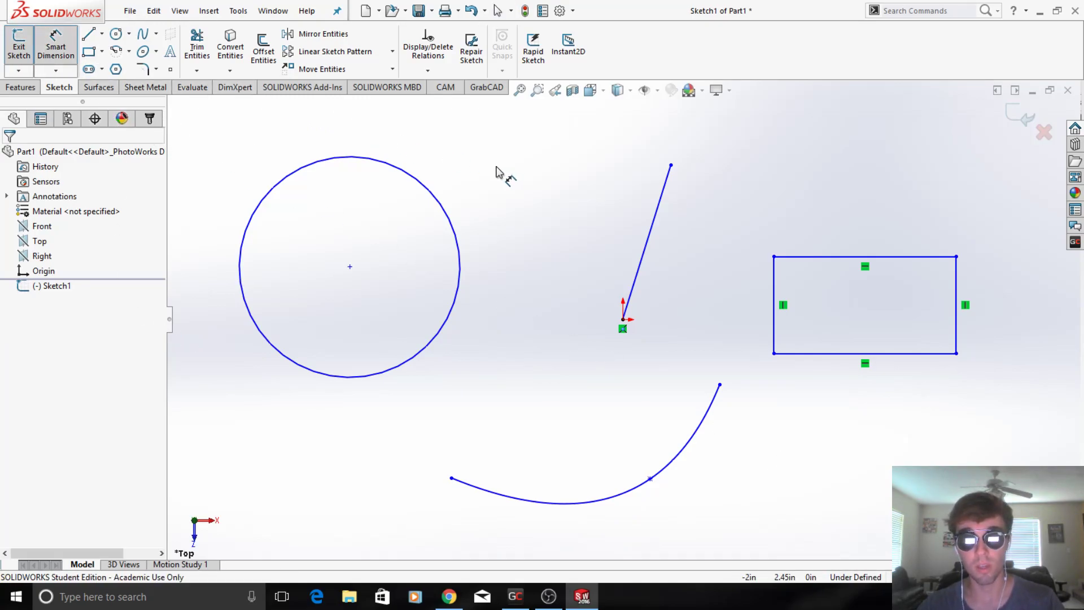
click(650, 230)
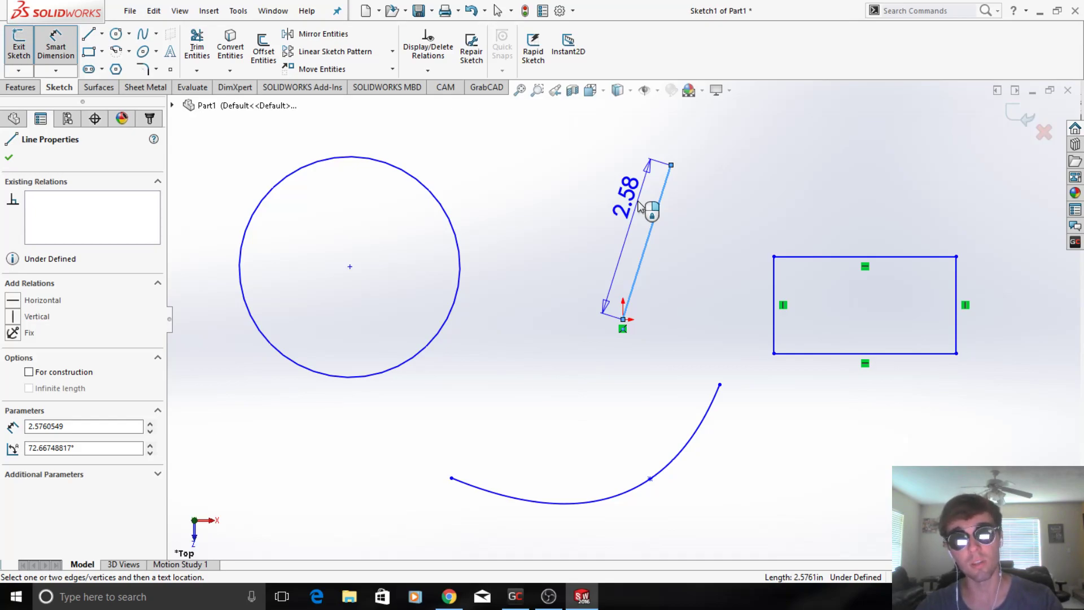
key(Escape)
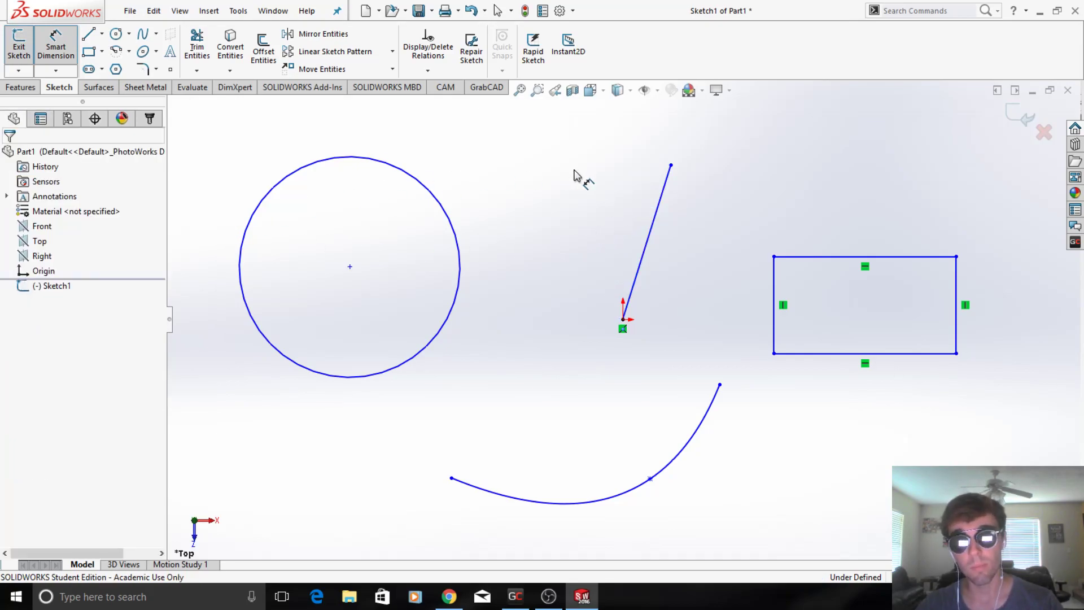
Step: Dimension the circle's diameter and set it to 2 in
click(344, 156)
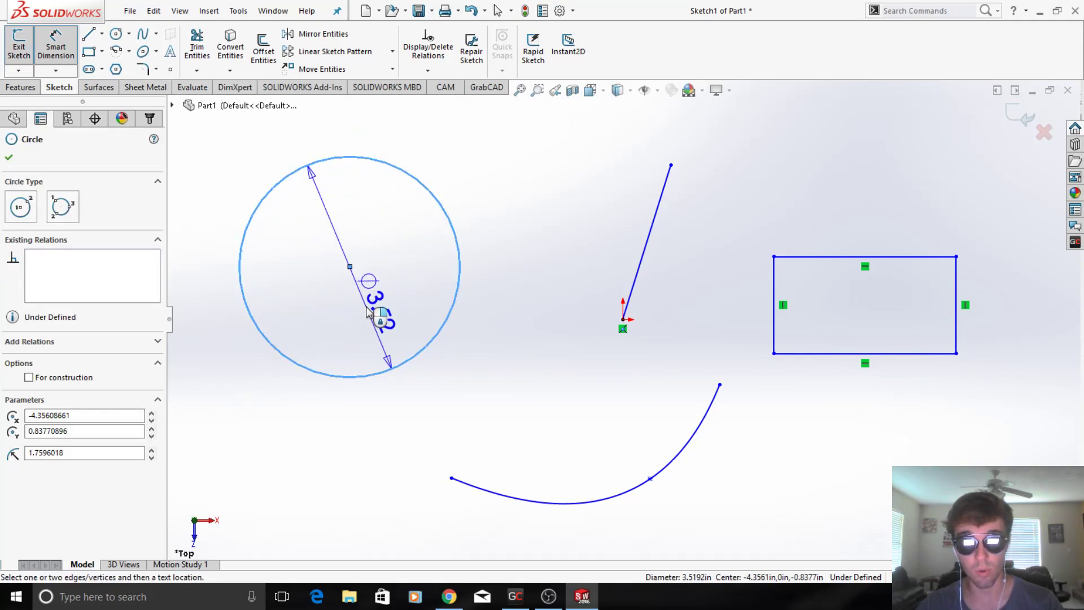
click(368, 311)
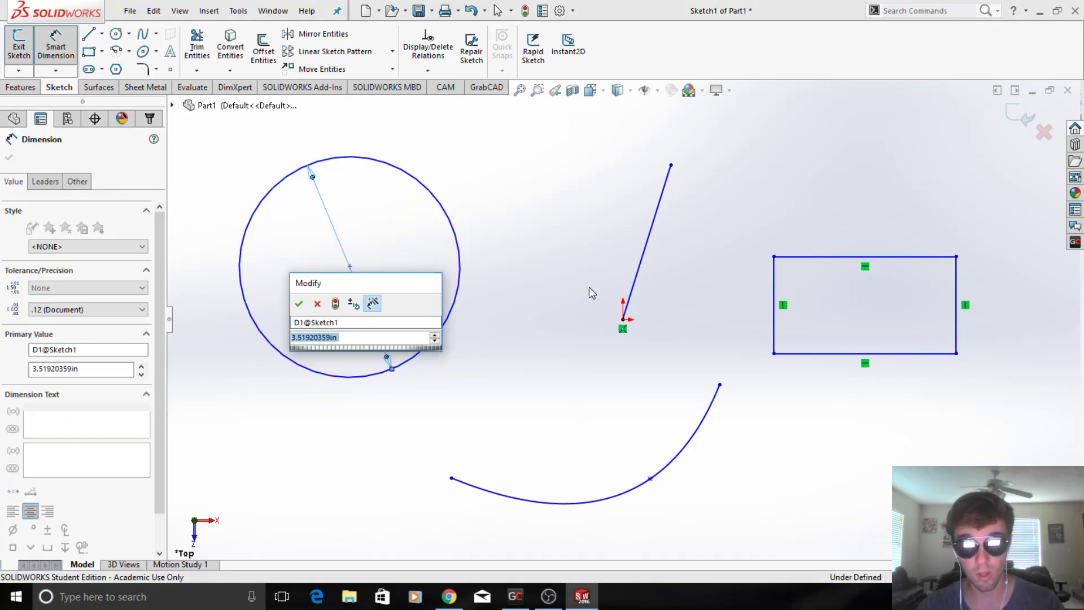
text(2)
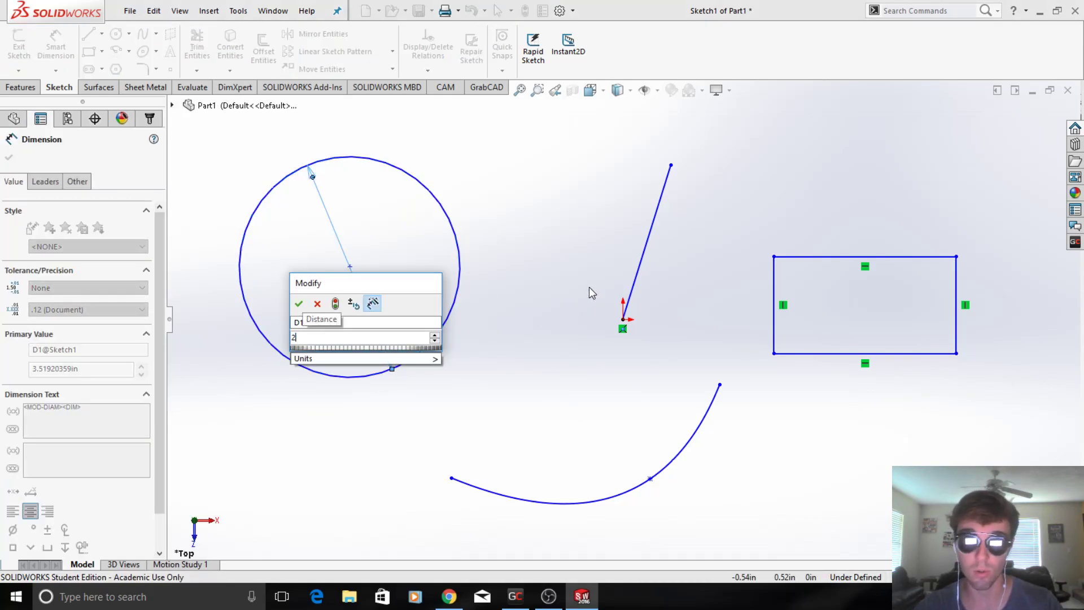
key(Return)
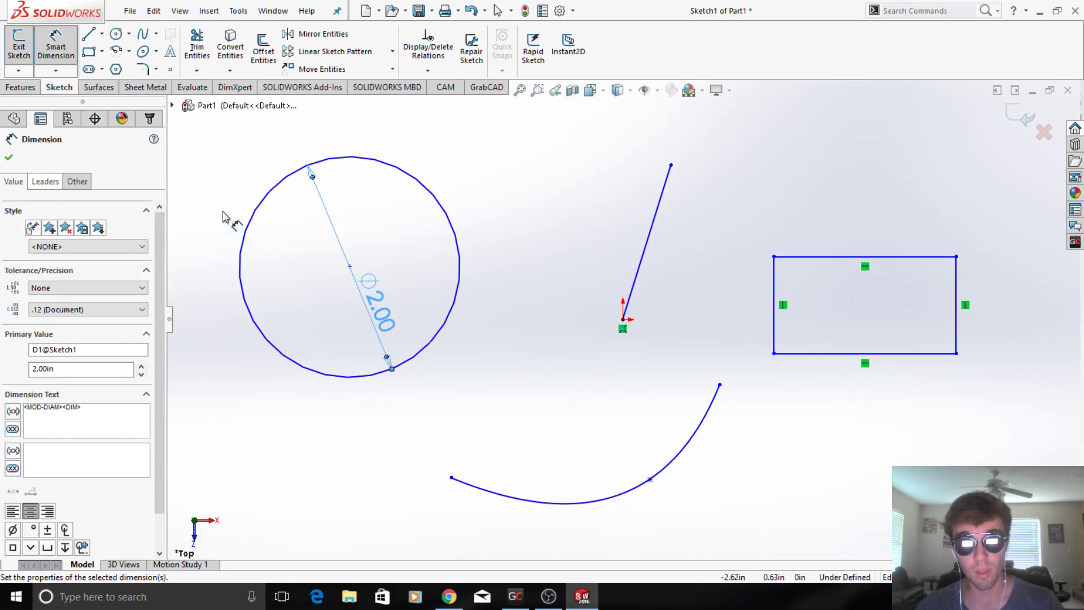
key(Escape)
Step: Apply a Vertical relation to the slanted line at the origin and undo it
click(427, 193)
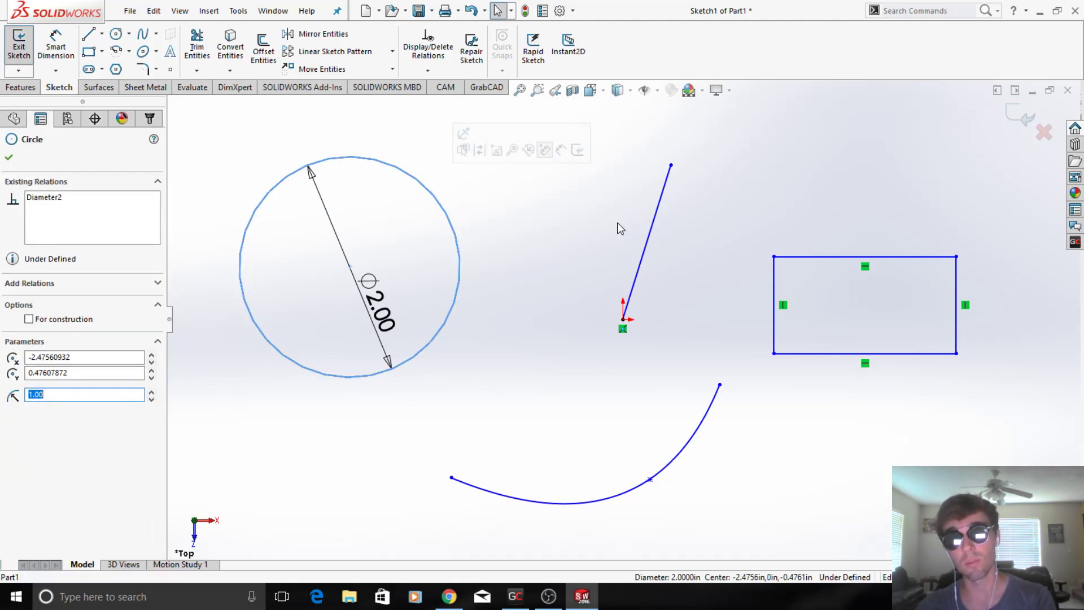
click(660, 202)
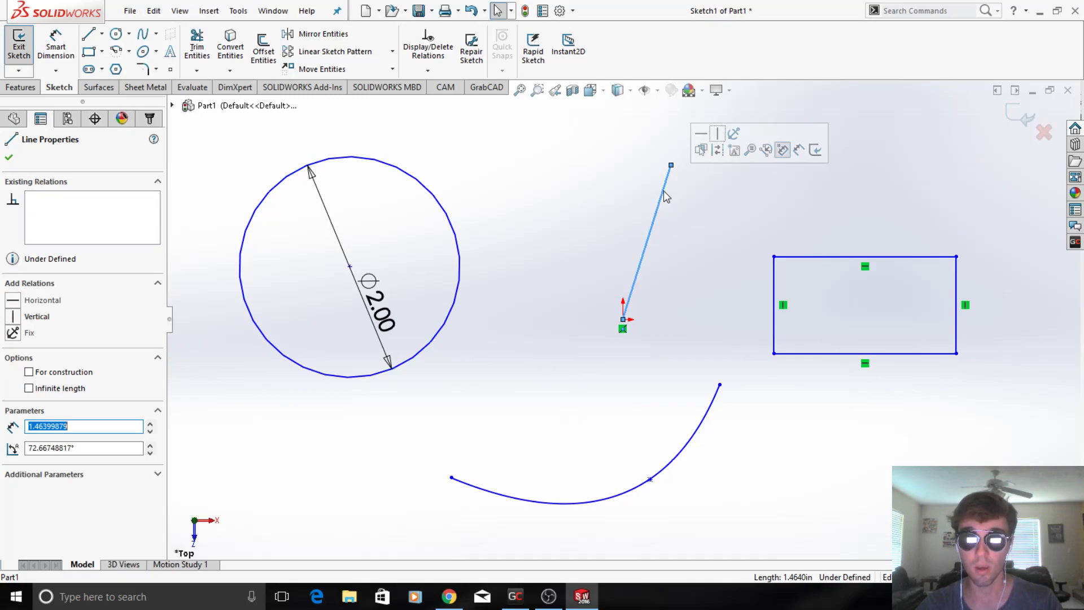
click(580, 228)
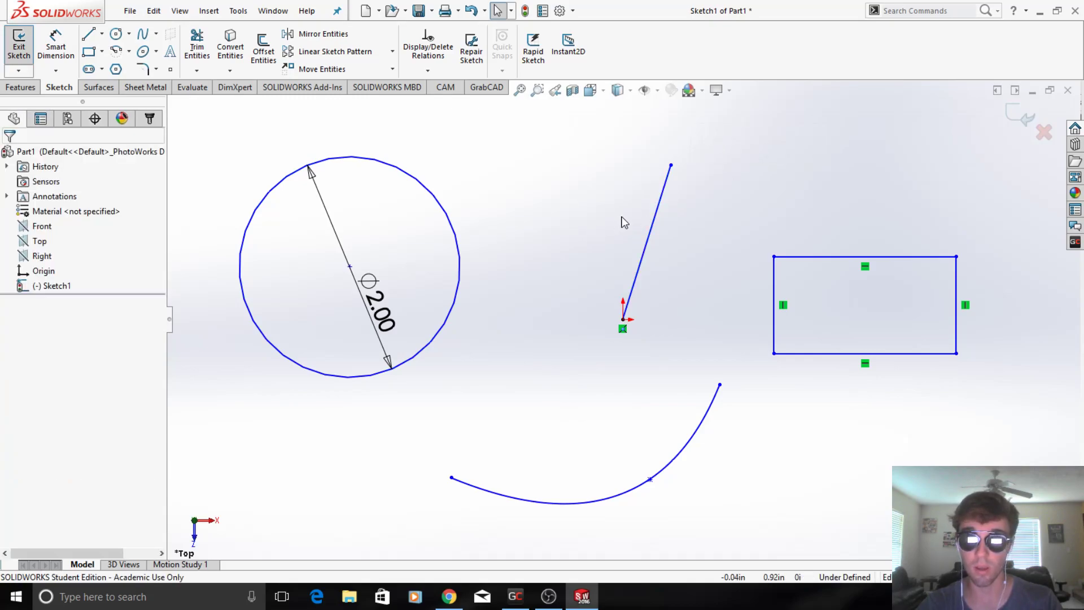
click(662, 198)
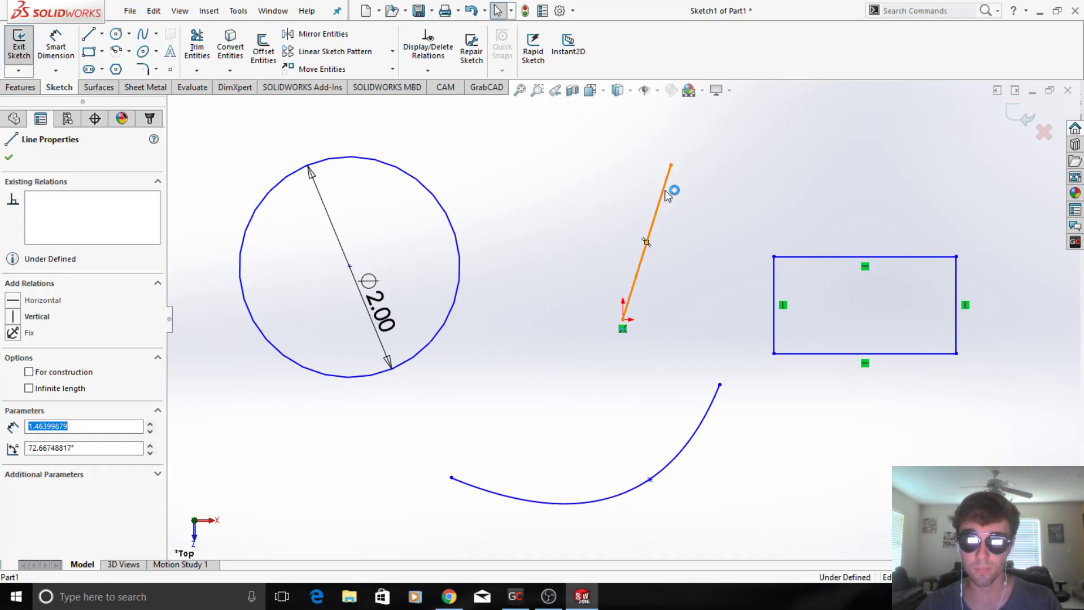
click(17, 317)
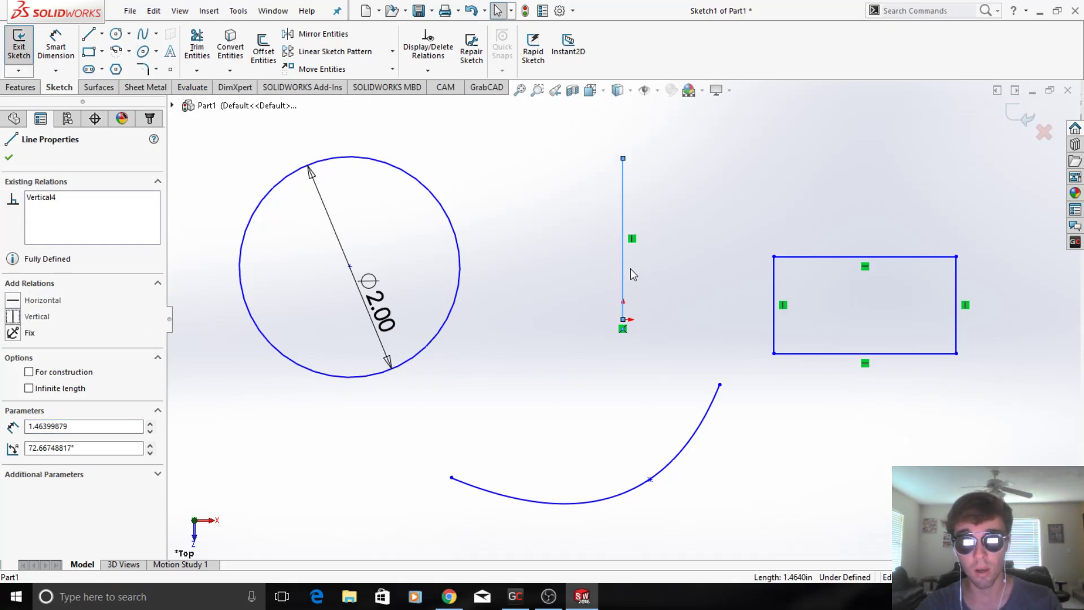
click(545, 262)
key(ctrl+z)
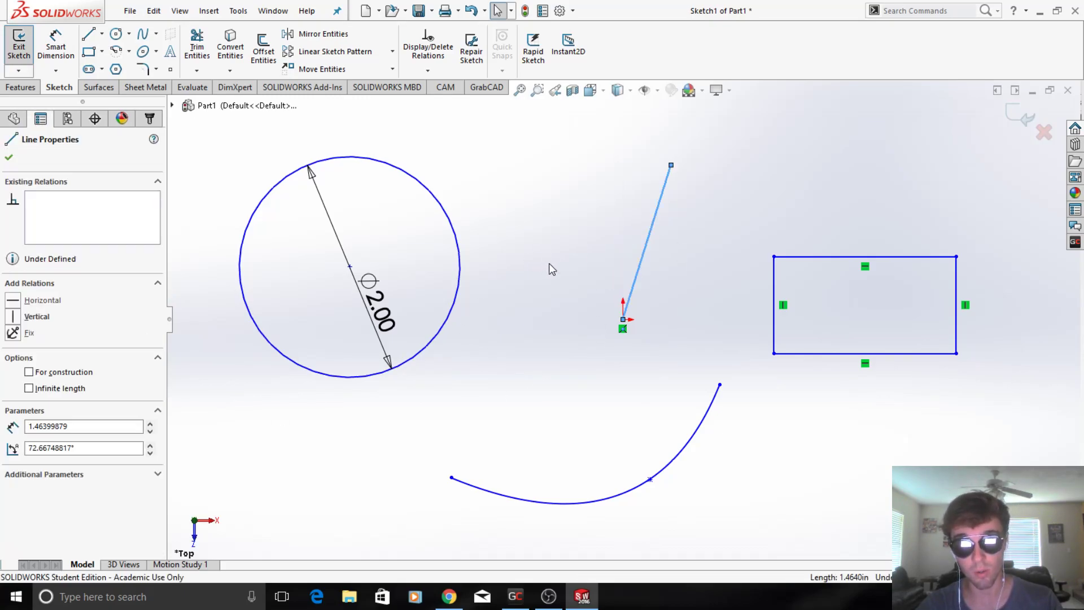
Step: Apply a Horizontal relation to the slanted line, pull its free end to about 0.88 in from the origin, and undo these changes
click(588, 261)
click(647, 243)
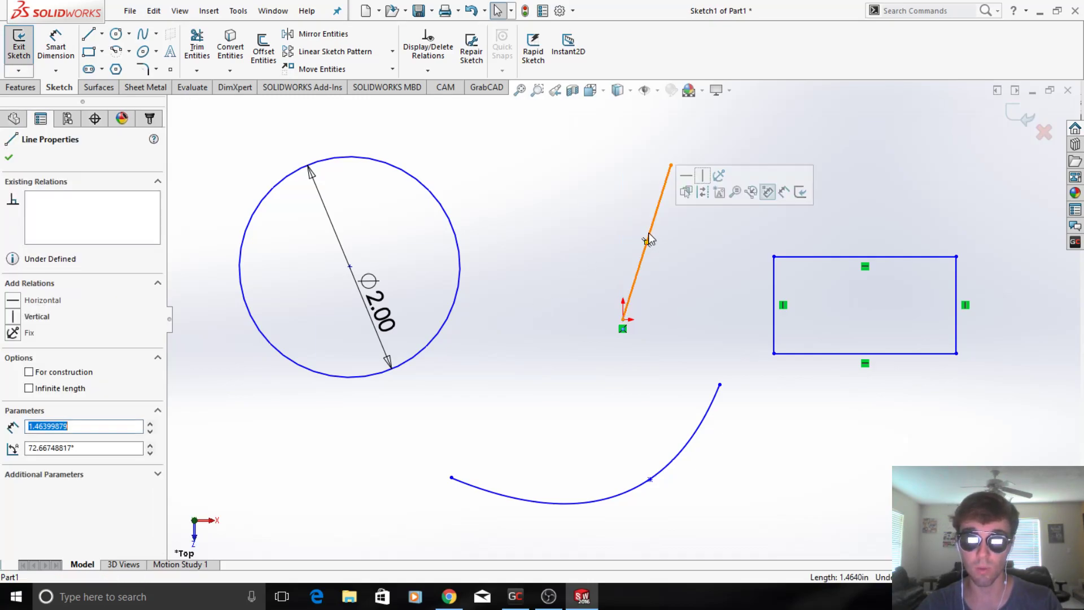
click(13, 300)
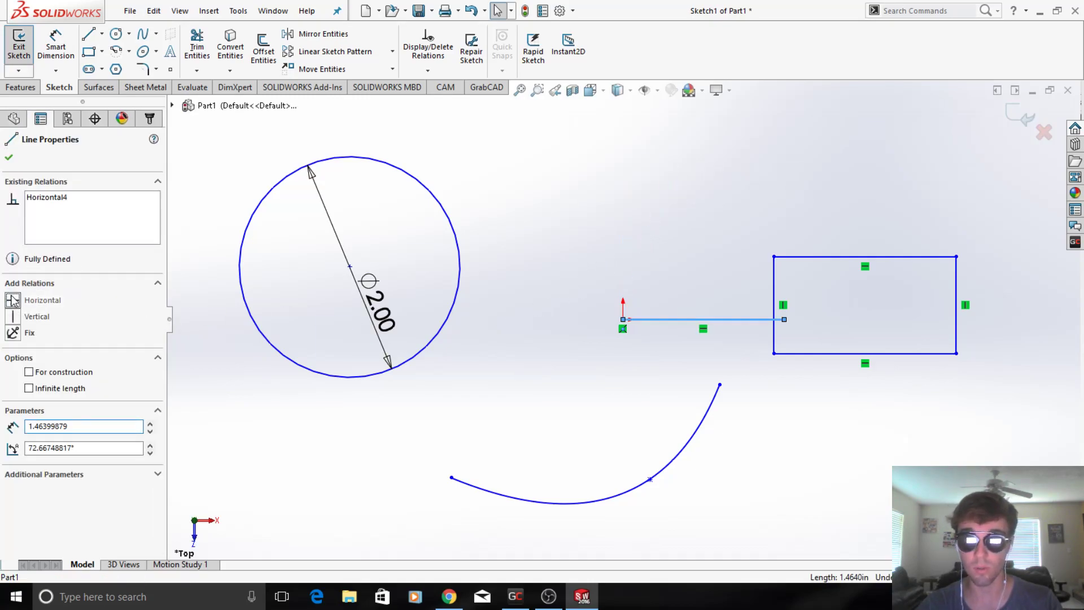
click(685, 266)
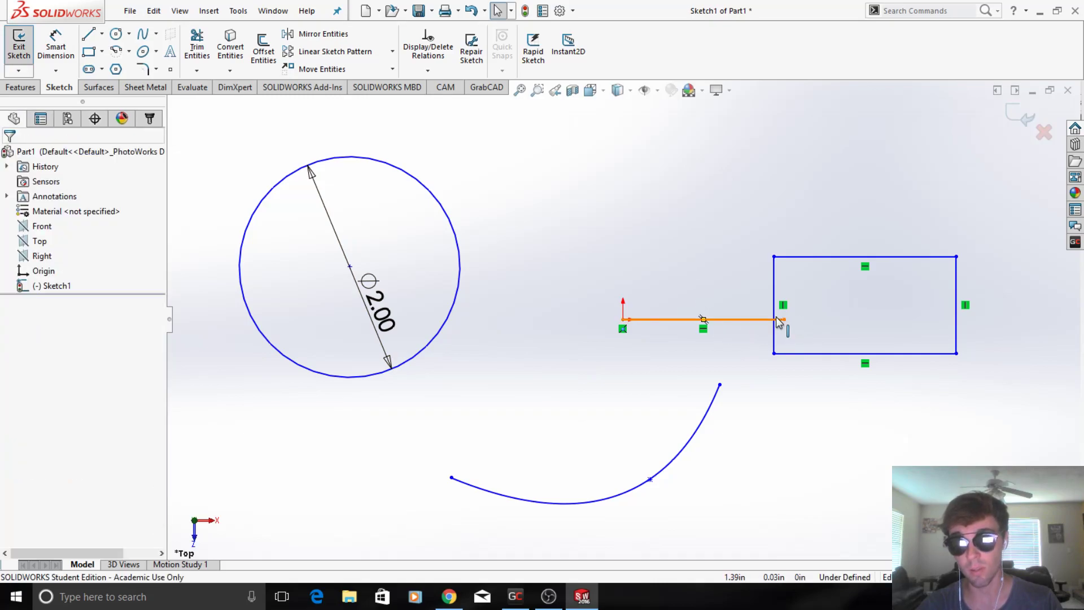
drag(784, 320, 718, 310)
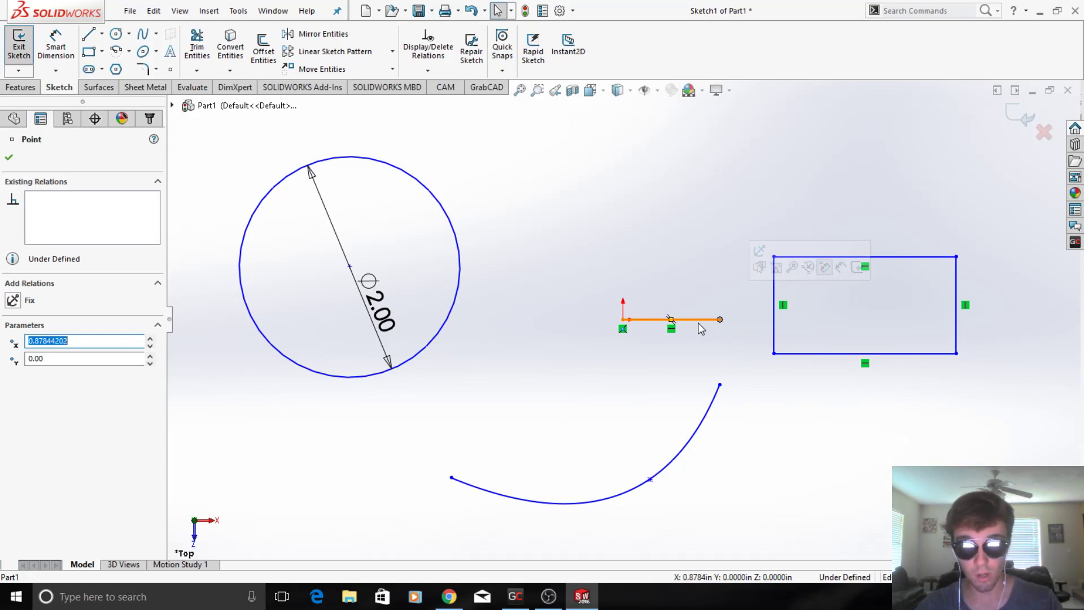
click(698, 323)
key(ctrl+z)
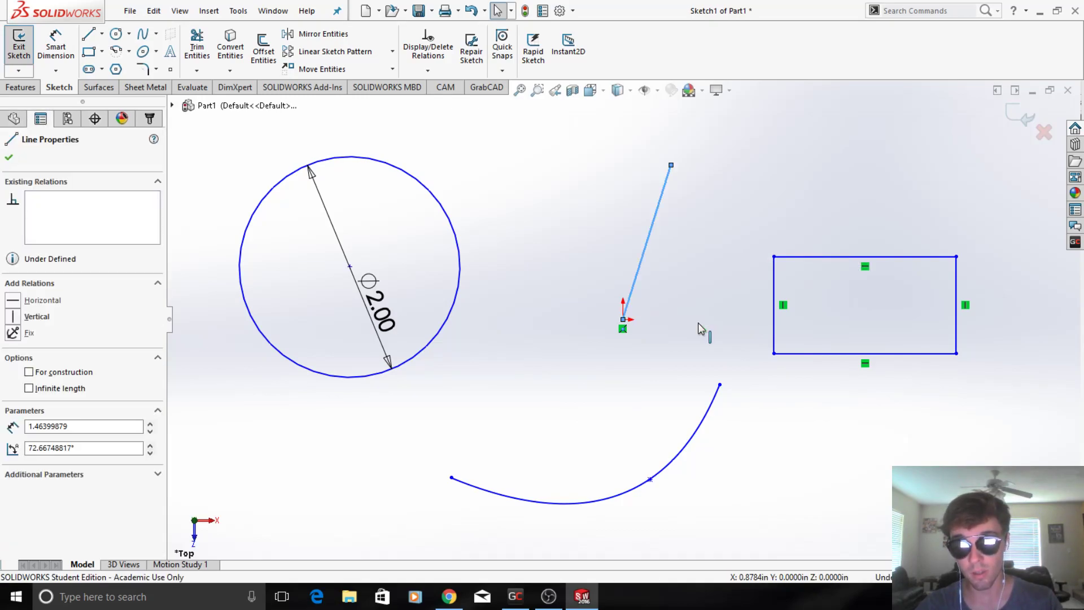
click(564, 206)
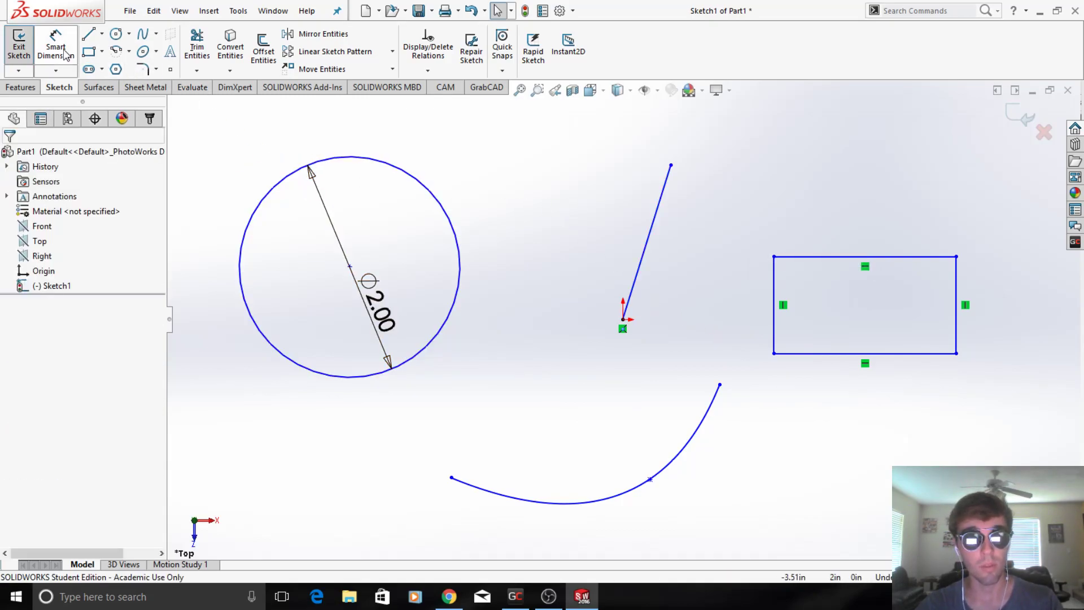
Step: Add a Tangent relation between the circle and the slanted line, and test it by moving the circle and the line
click(442, 206)
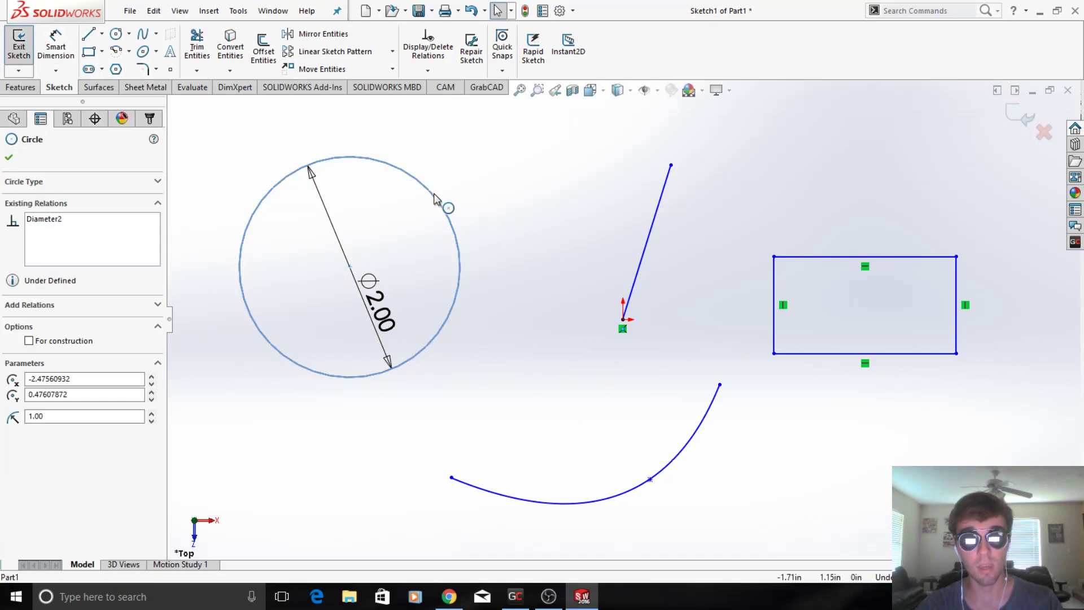
ctrl+click(655, 217)
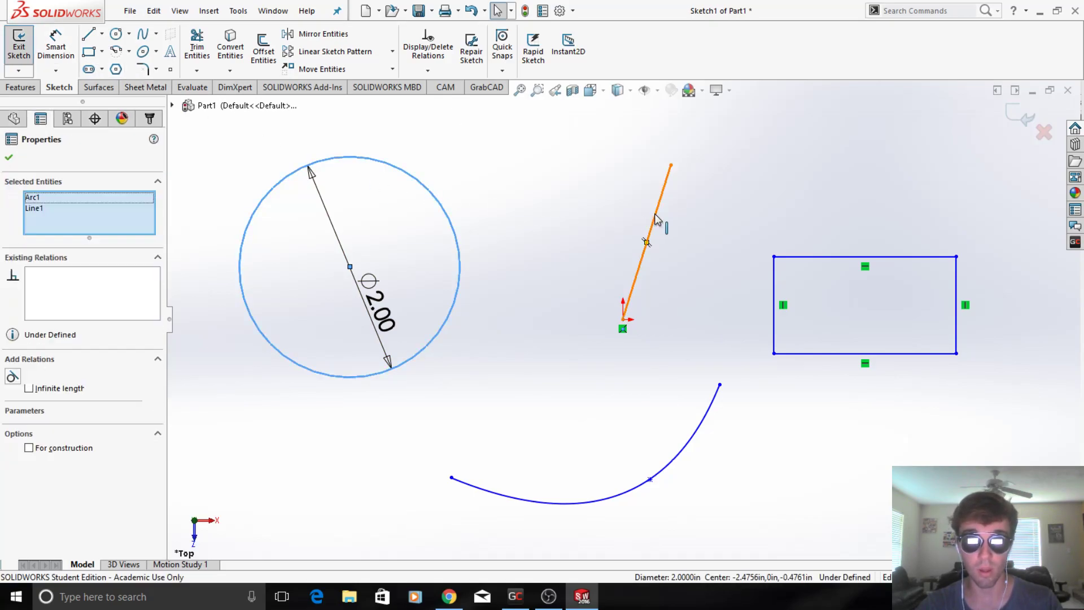
click(12, 377)
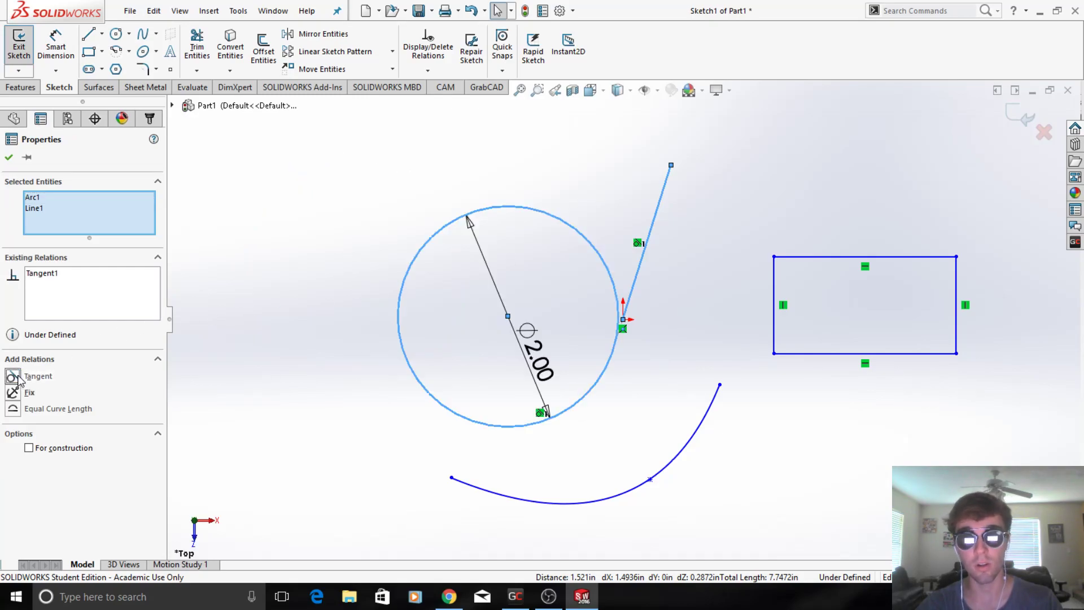
click(694, 243)
drag(507, 316, 529, 216)
drag(680, 316, 418, 291)
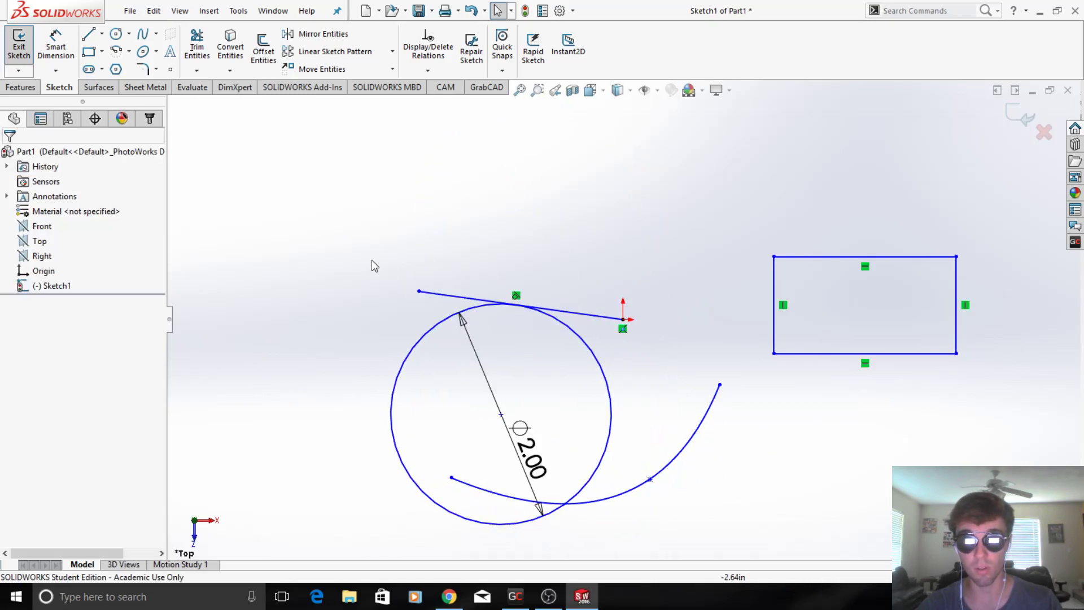
Step: Make the line's free endpoint coincident with the circle and move it to about 1.46 in left and 0.96 in above the origin
click(419, 291)
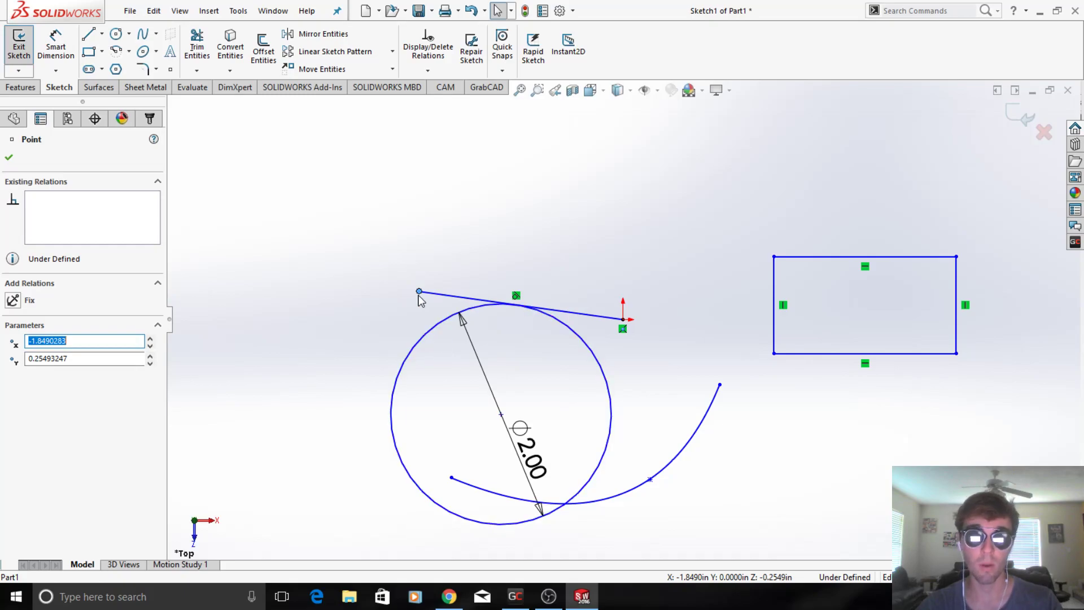
ctrl+click(433, 338)
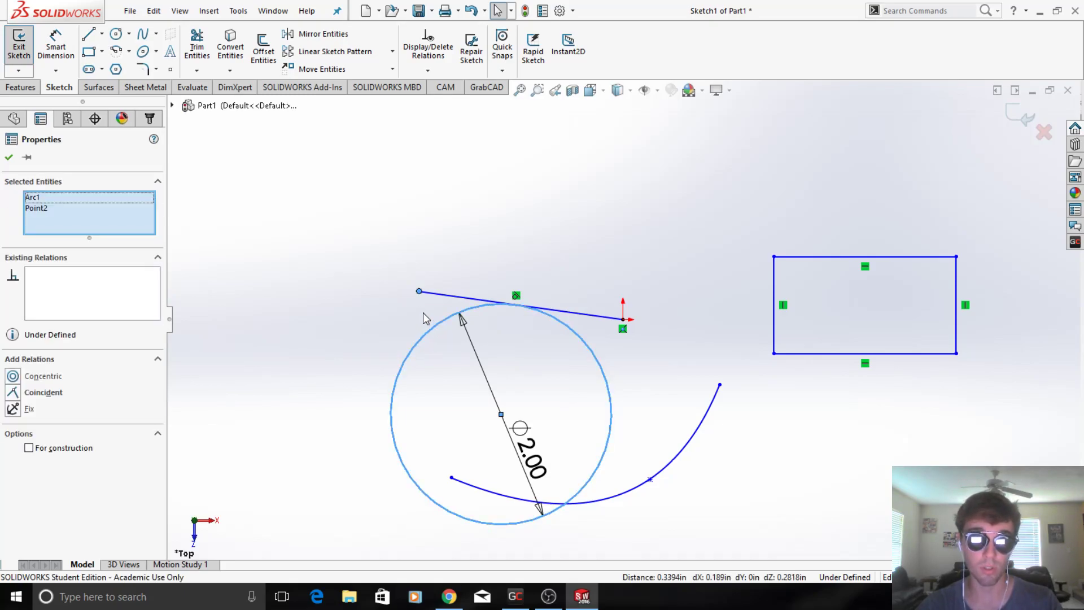
click(13, 392)
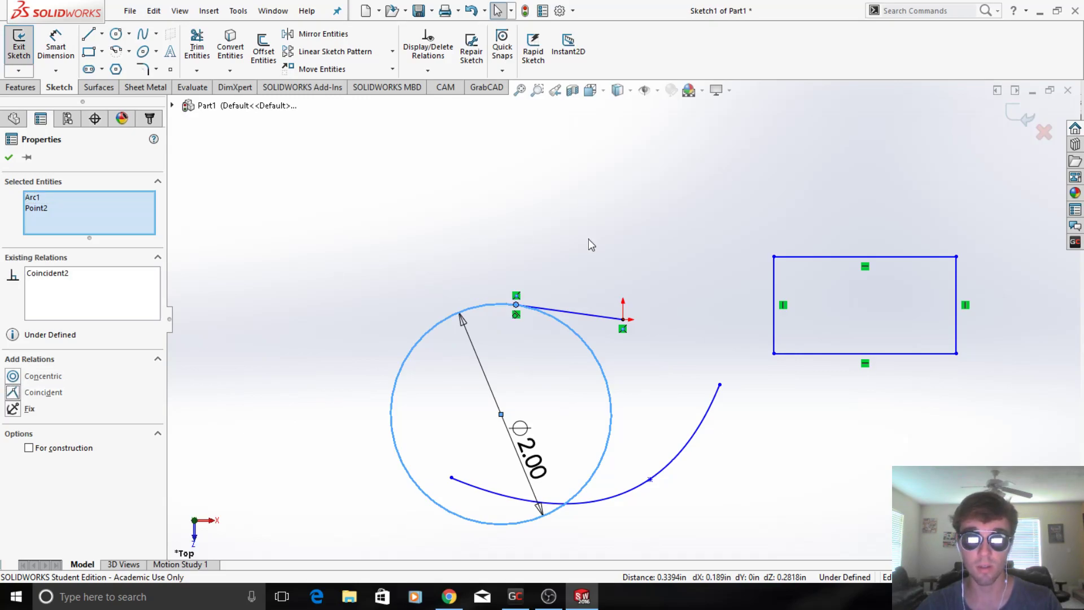
click(518, 266)
drag(516, 305, 463, 215)
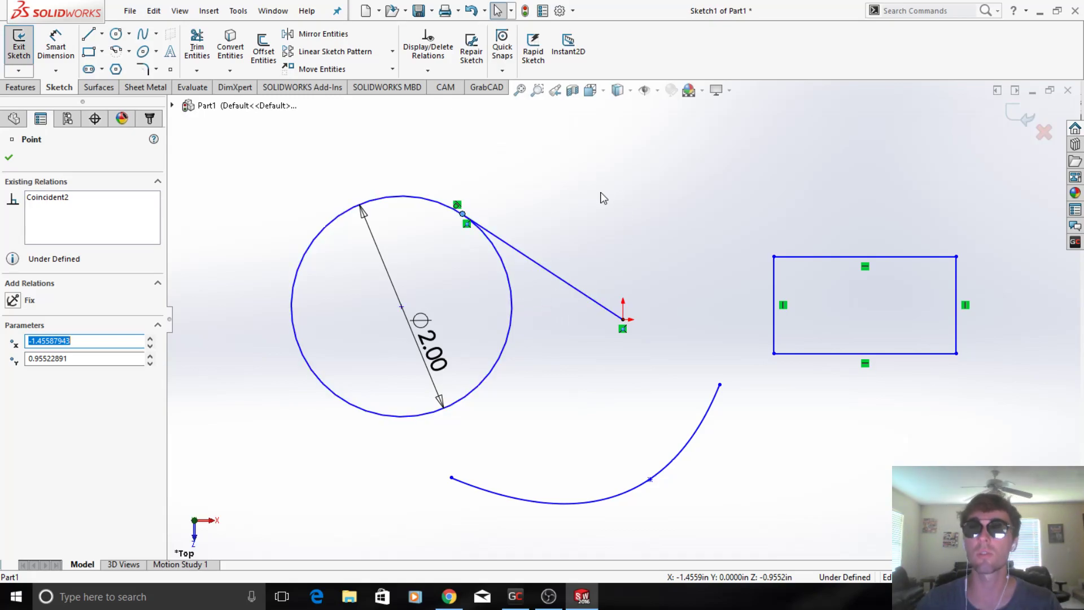
key(Escape)
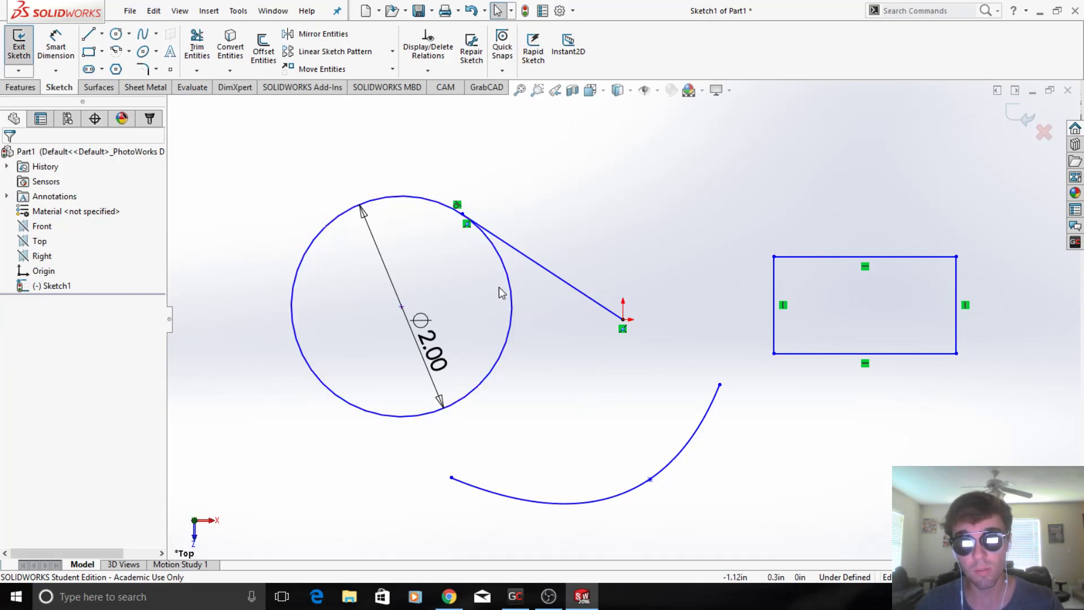
Step: Delete the circle, the line, the spline and the rectangle to empty the sketch
click(508, 282)
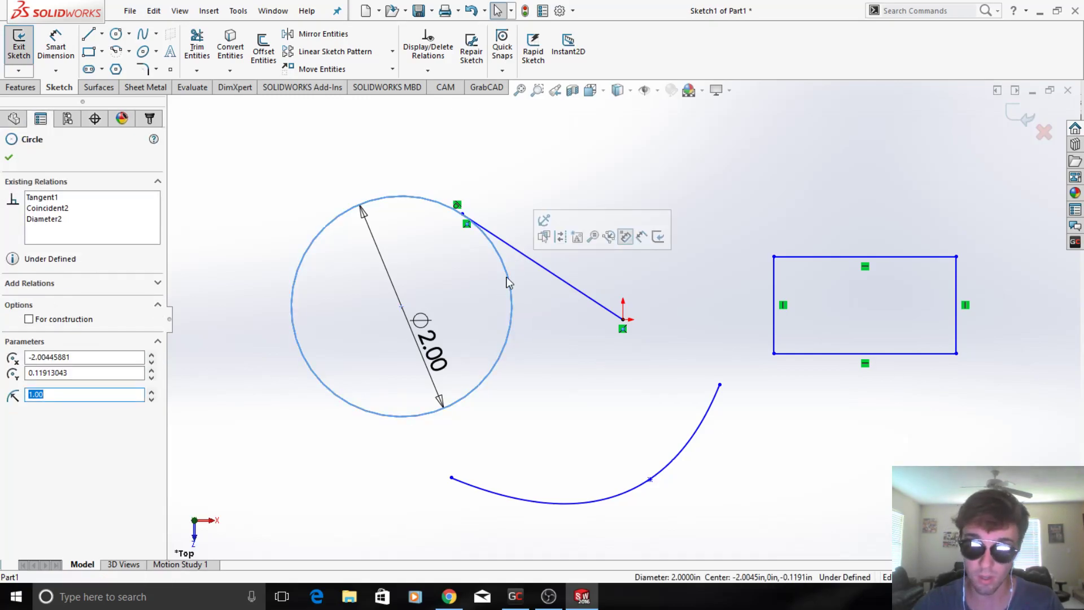
key(Delete)
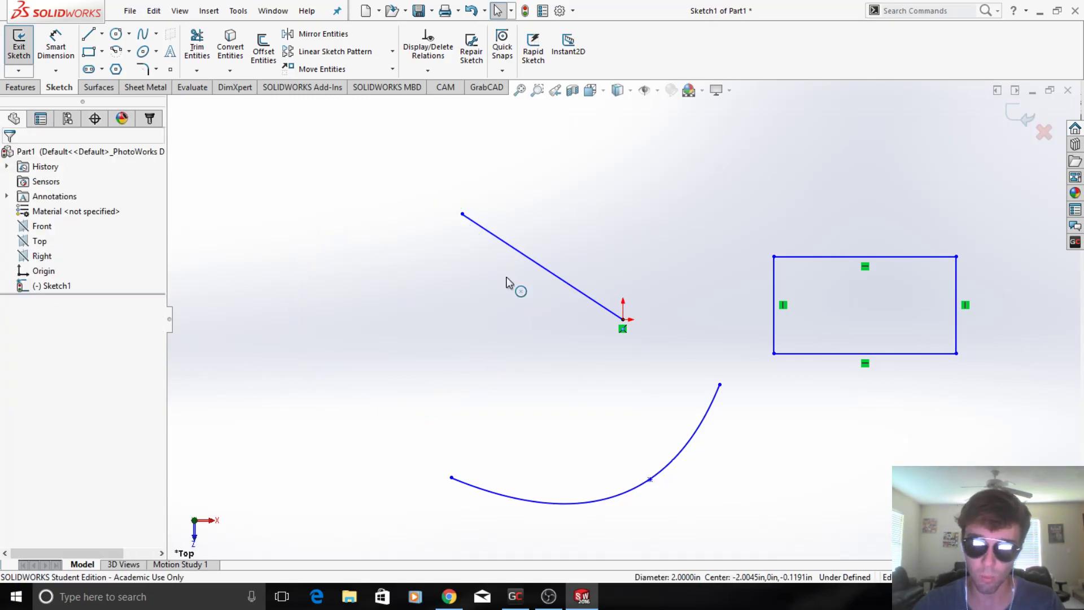
click(542, 266)
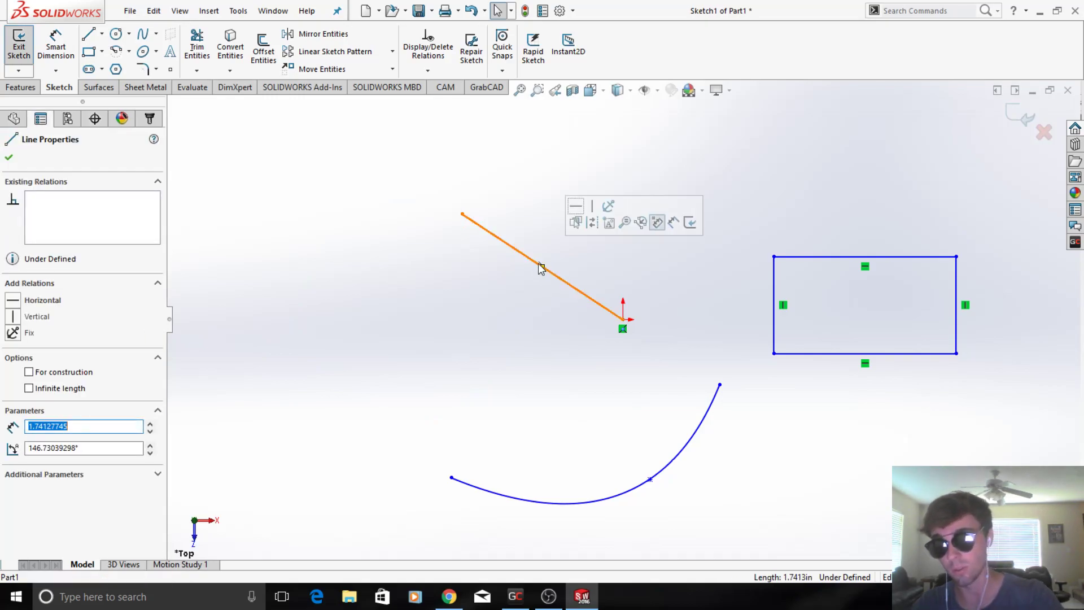
key(Delete)
click(700, 425)
key(Delete)
click(809, 353)
key(Delete)
drag(740, 171, 1055, 532)
key(Delete)
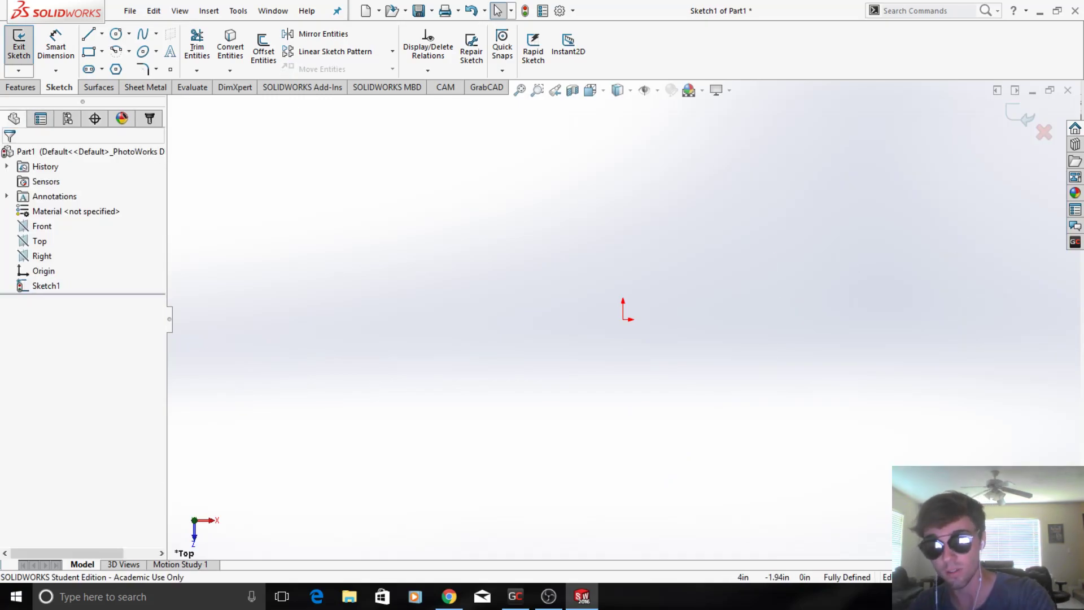
Step: Sketch a corner rectangle about 1.93 in wide, starting at the origin and extending up and to the right
click(90, 53)
click(623, 319)
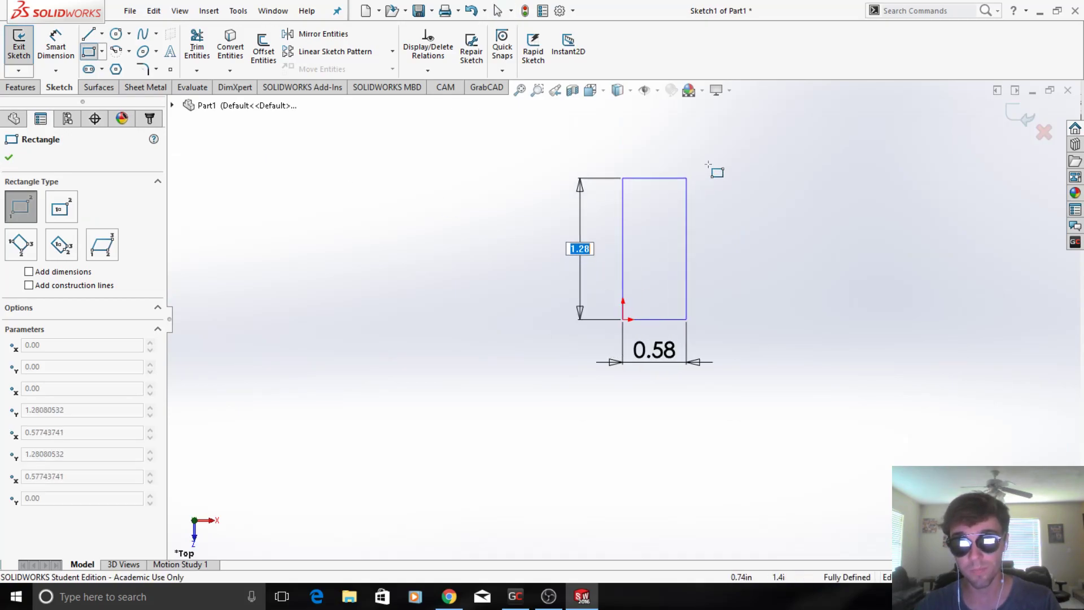
click(836, 156)
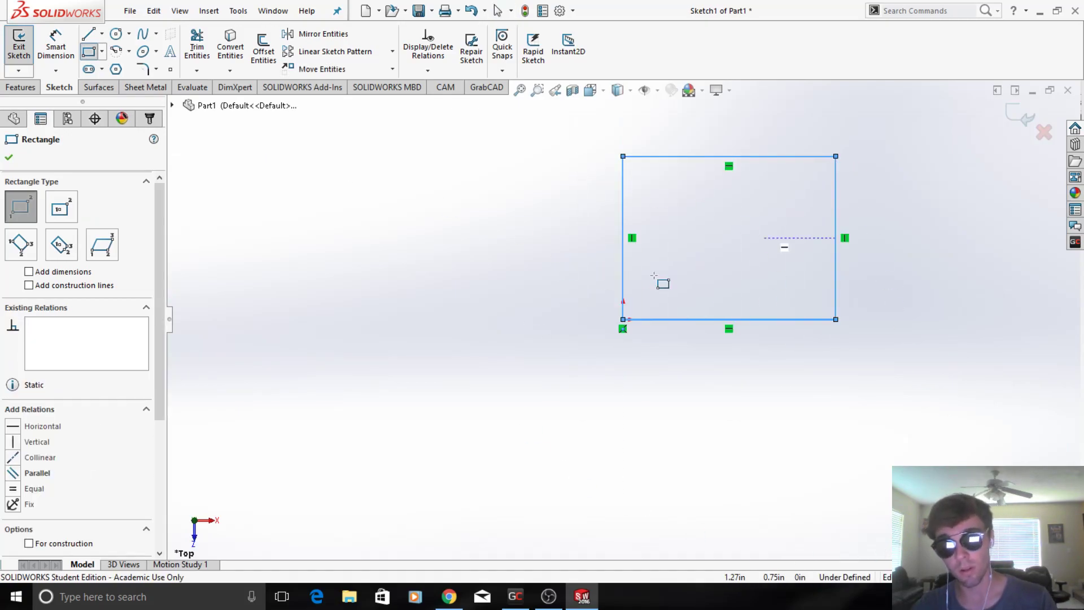
click(9, 157)
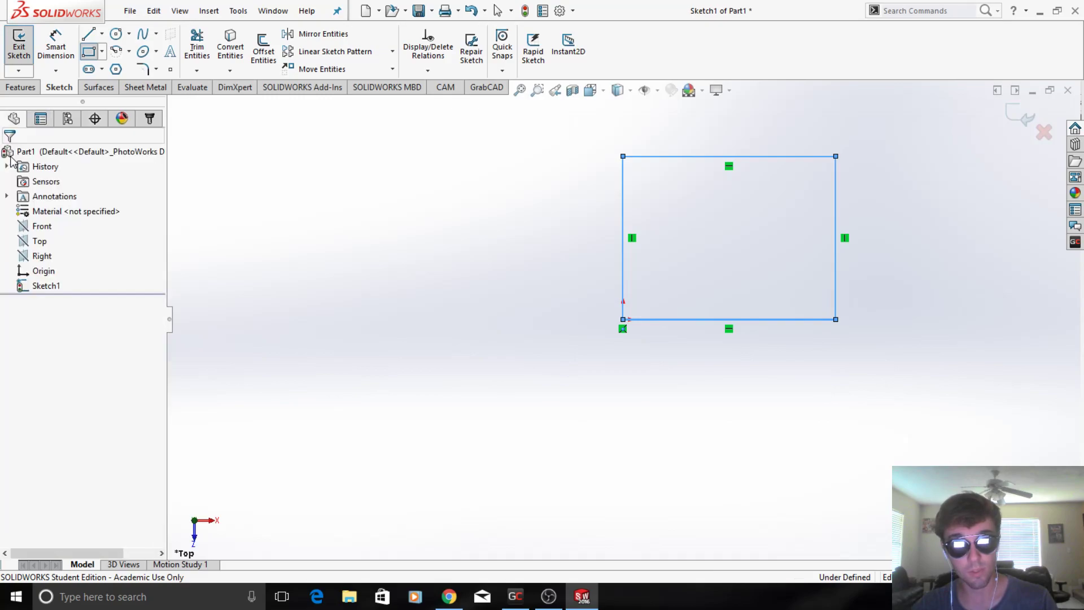
Step: Dimension the rectangle's bottom edge and set its length to 1 in
click(51, 44)
click(707, 320)
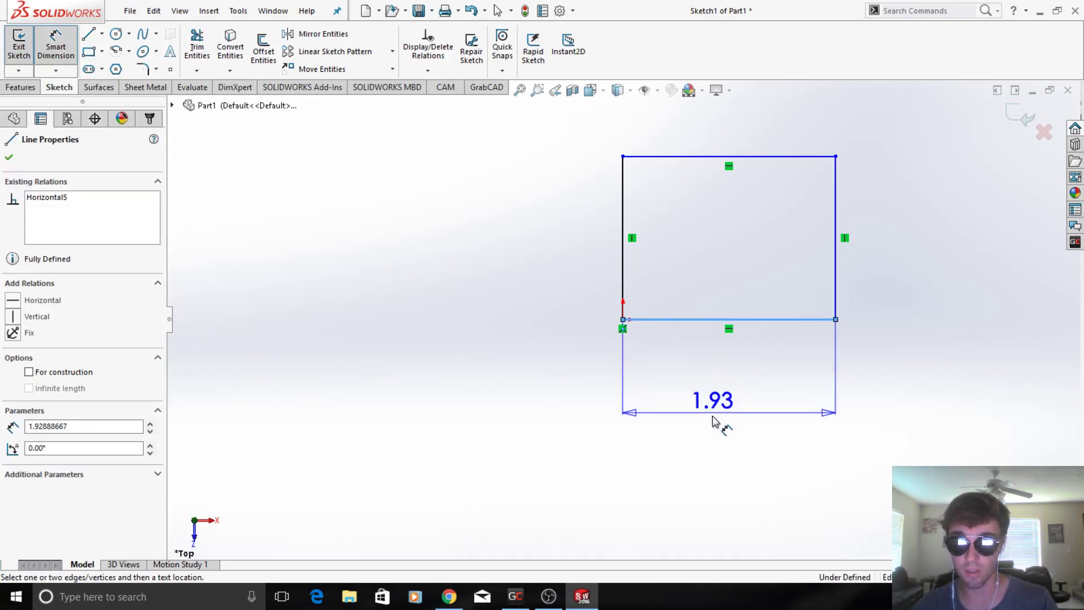
click(714, 424)
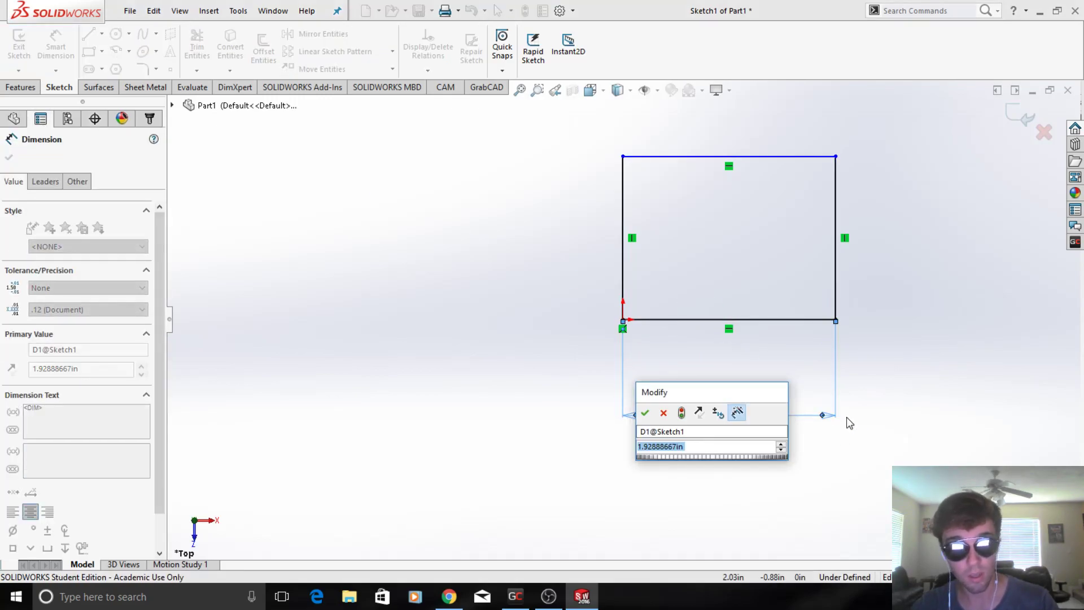
text(1)
key(Return)
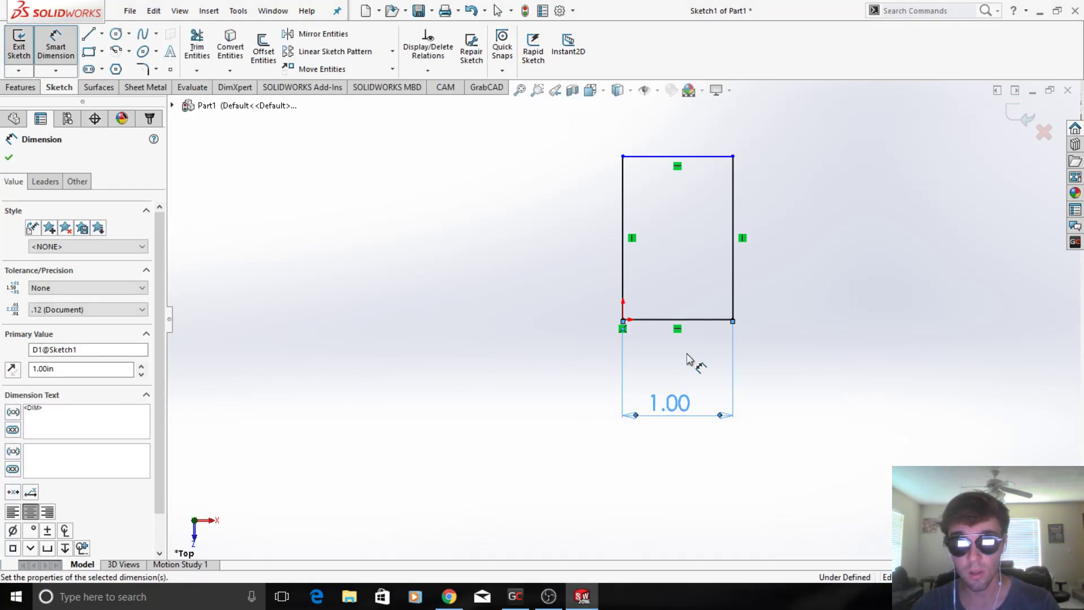
Step: Add an Equal relation between the rectangle's bottom and right edges, and exit the sketch keeping the changes
click(8, 157)
scroll(713, 209, down, 2)
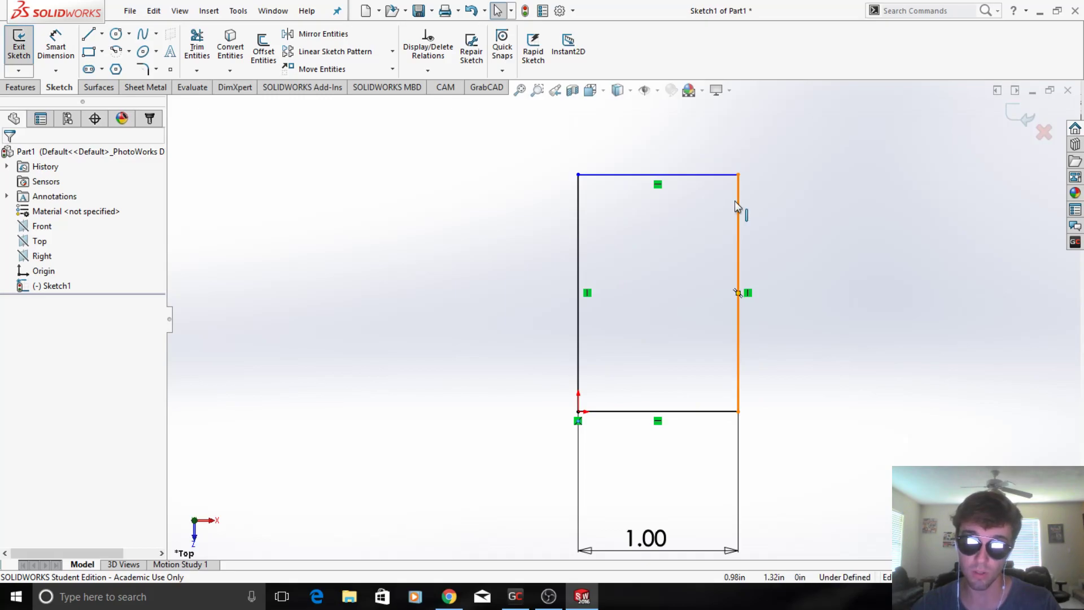
click(716, 414)
ctrl+click(735, 367)
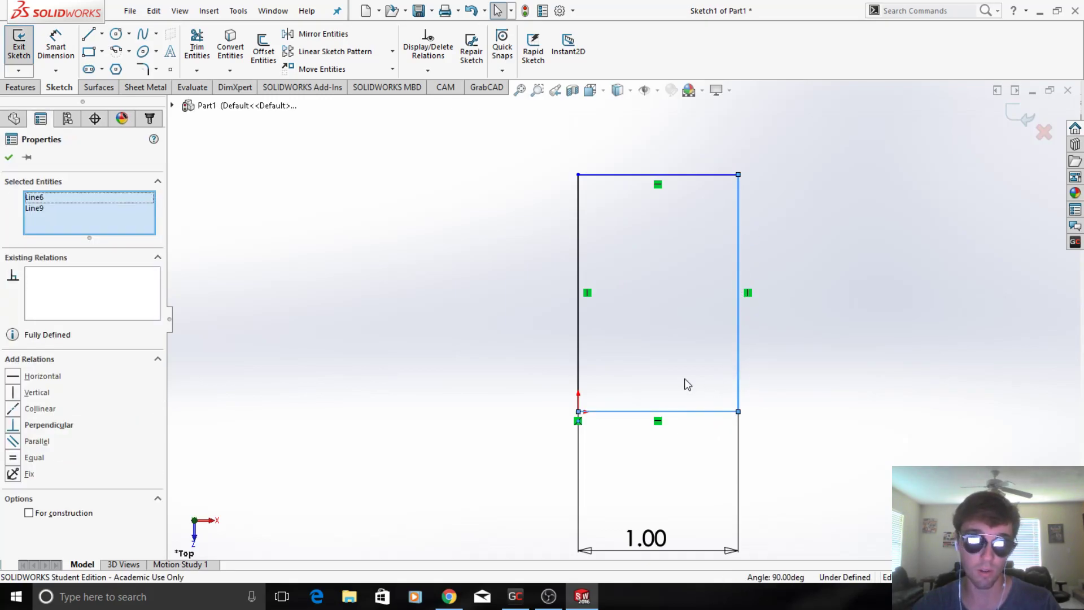
click(11, 458)
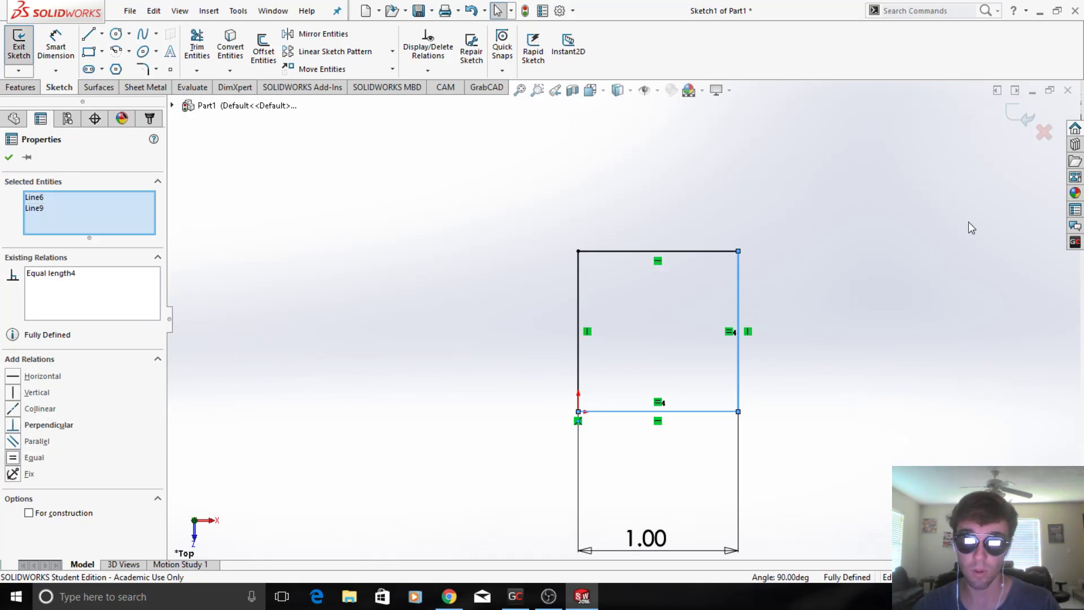
click(922, 226)
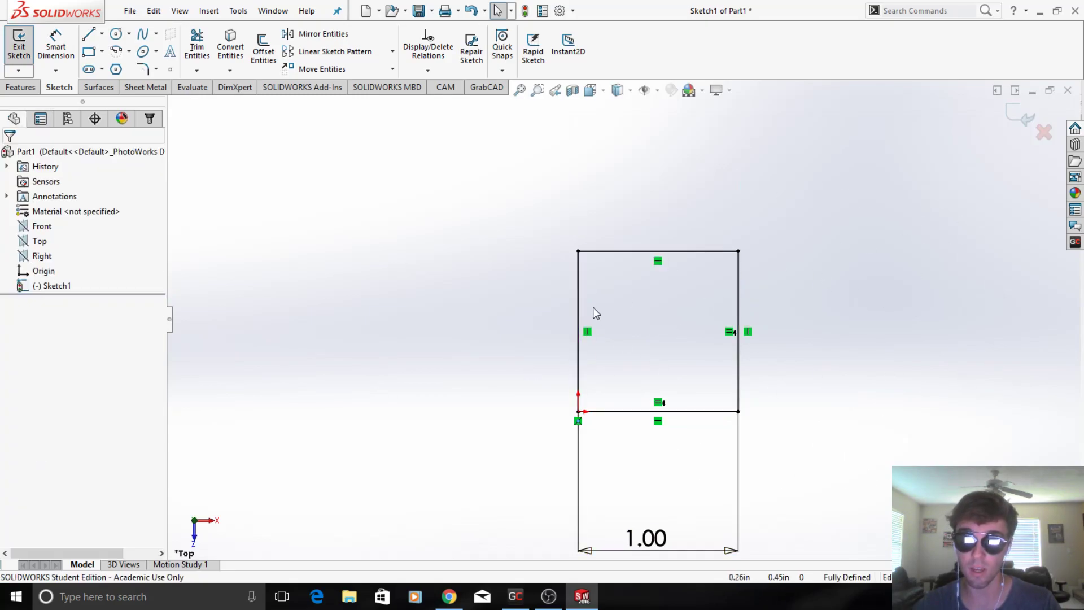
click(1026, 109)
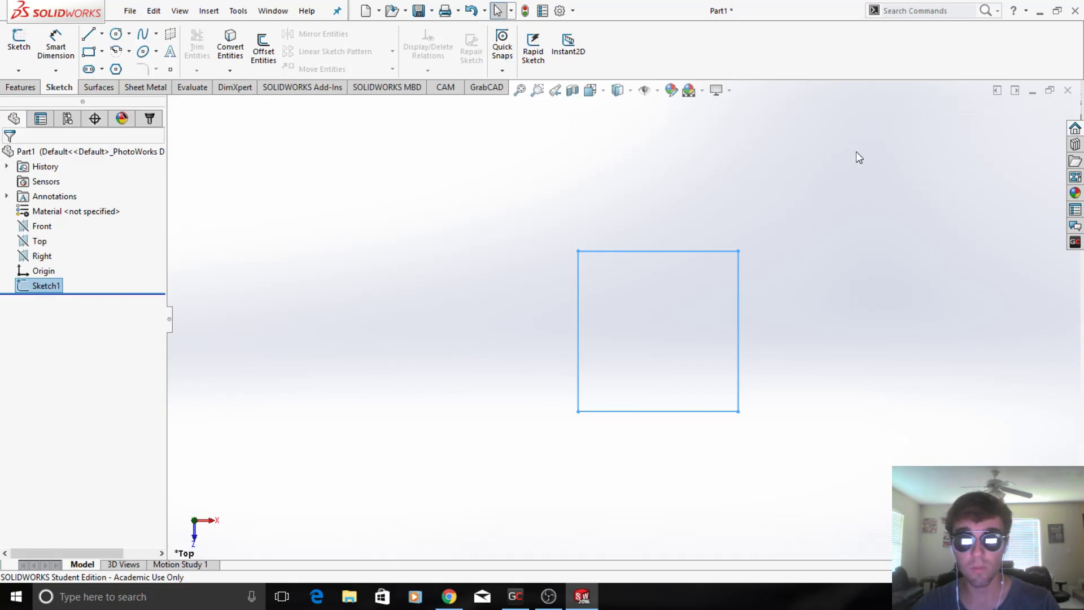
Step: Reopen the square's sketch for editing, start discarding its changes but cancel that, and exit the sketch normally
right_click(46, 293)
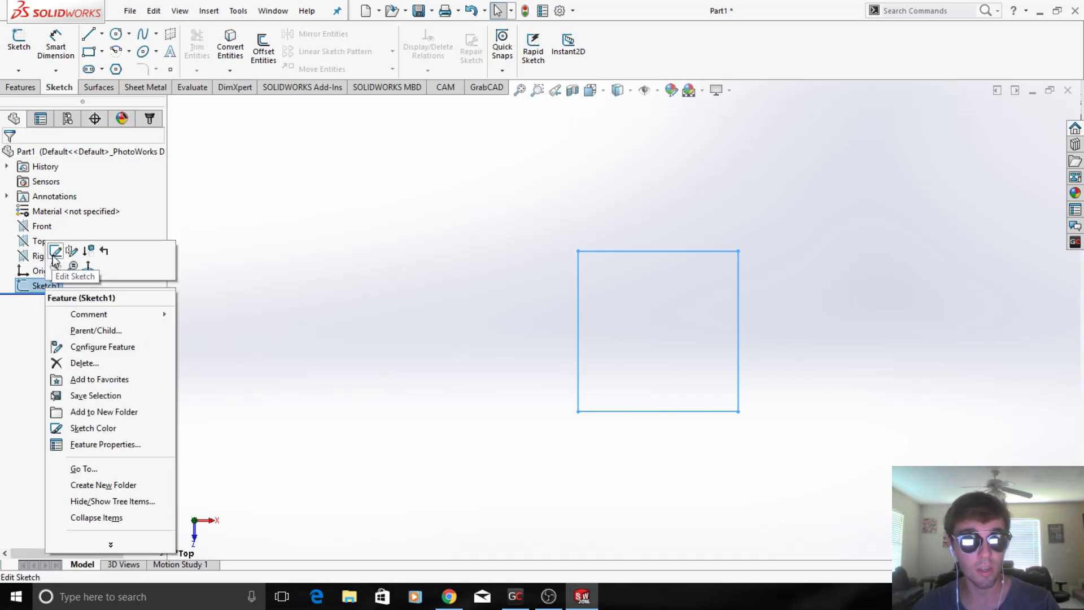
click(54, 252)
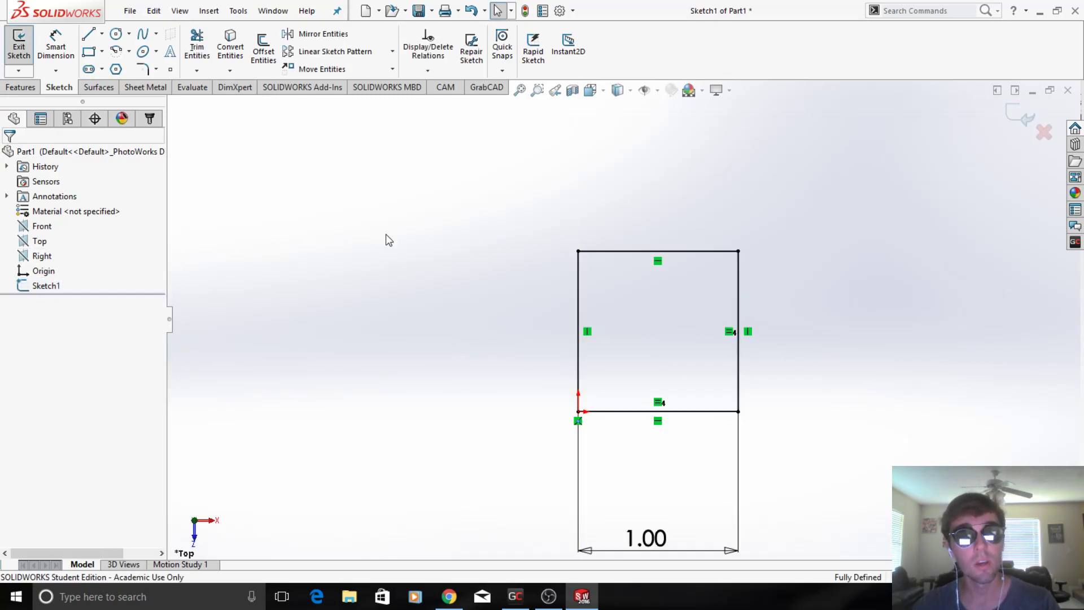
click(1046, 133)
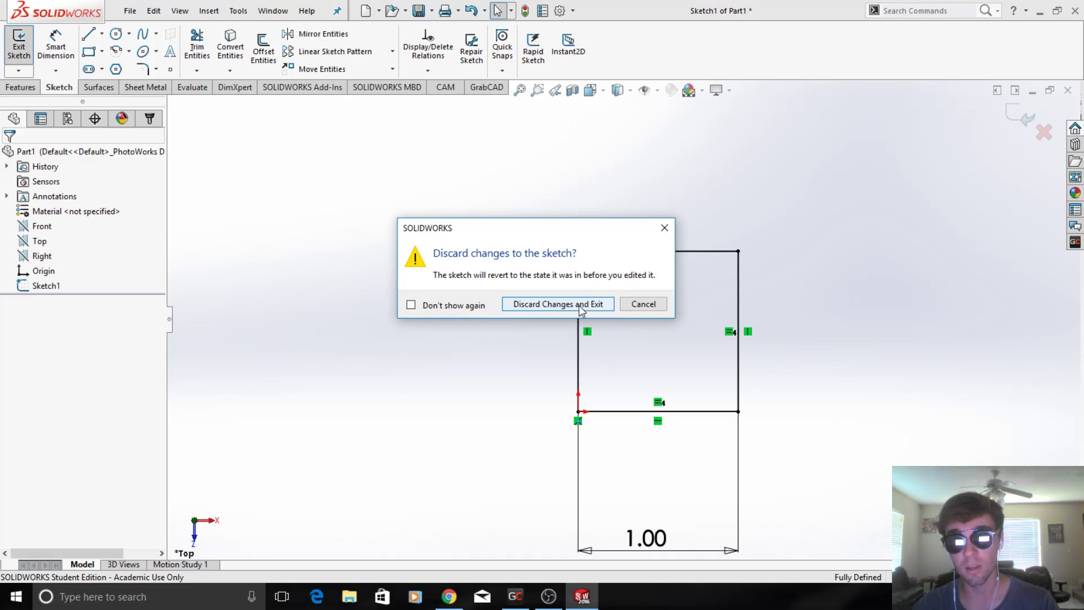
click(644, 303)
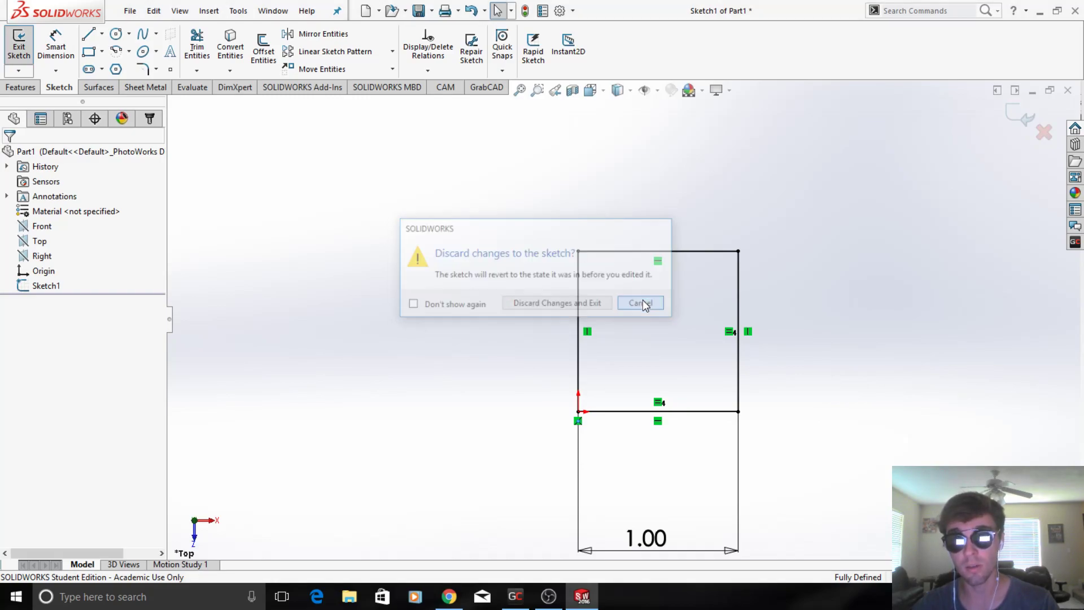
click(1020, 121)
Step: Start an Extruded Boss/Base from the square sketch and set its blind depth to 1 in
click(5, 89)
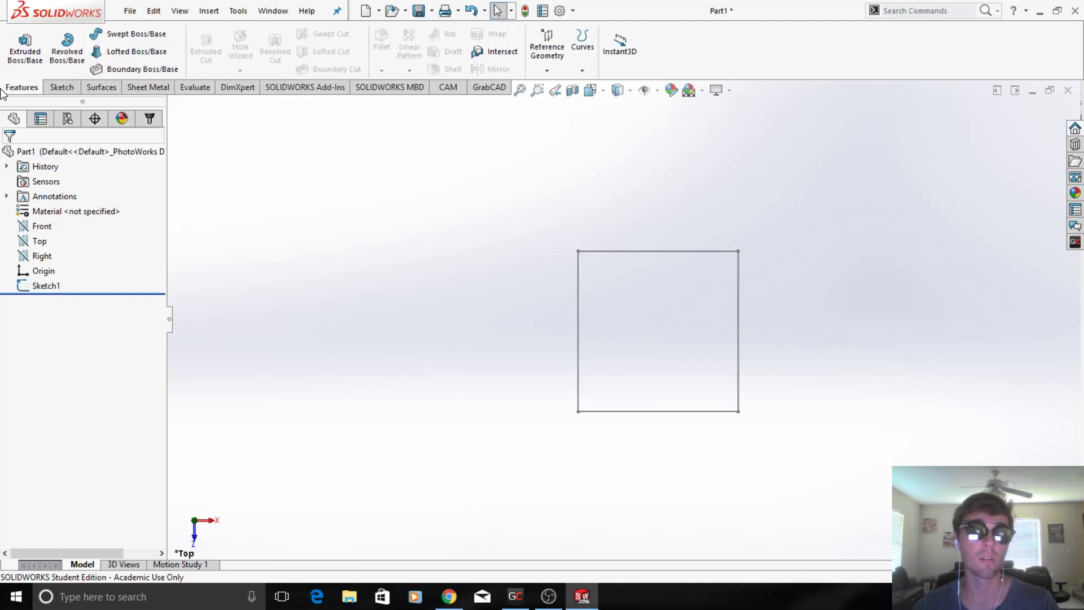
click(52, 88)
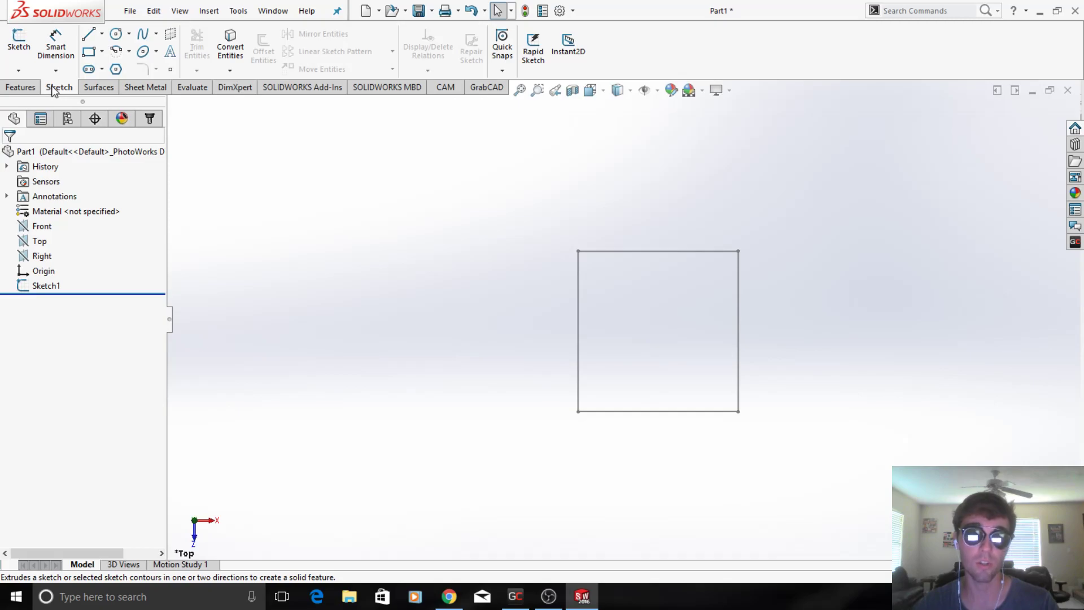
click(21, 87)
click(26, 48)
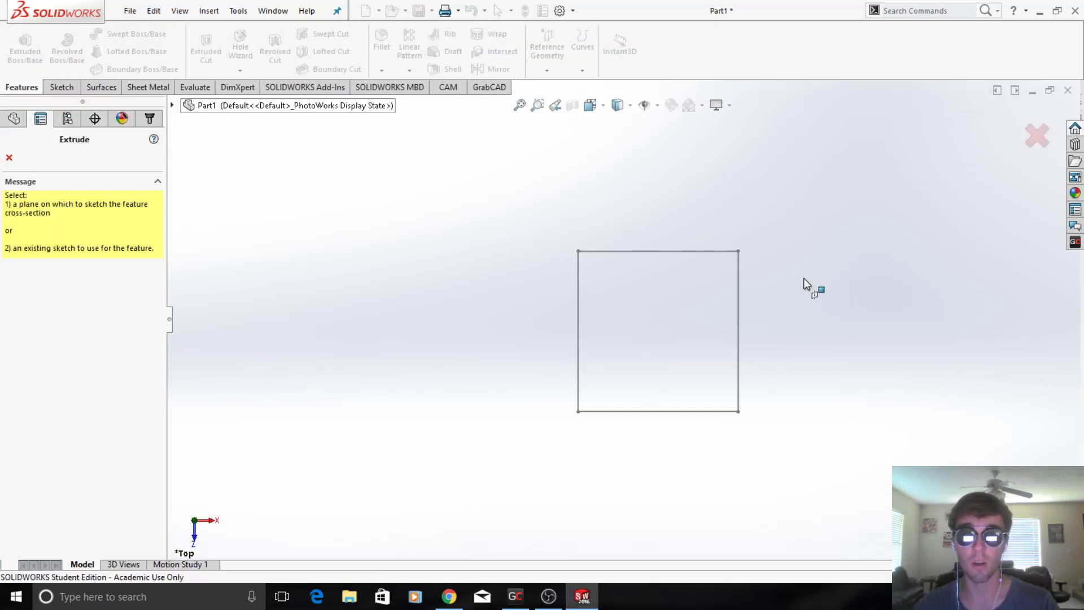
click(172, 105)
click(220, 240)
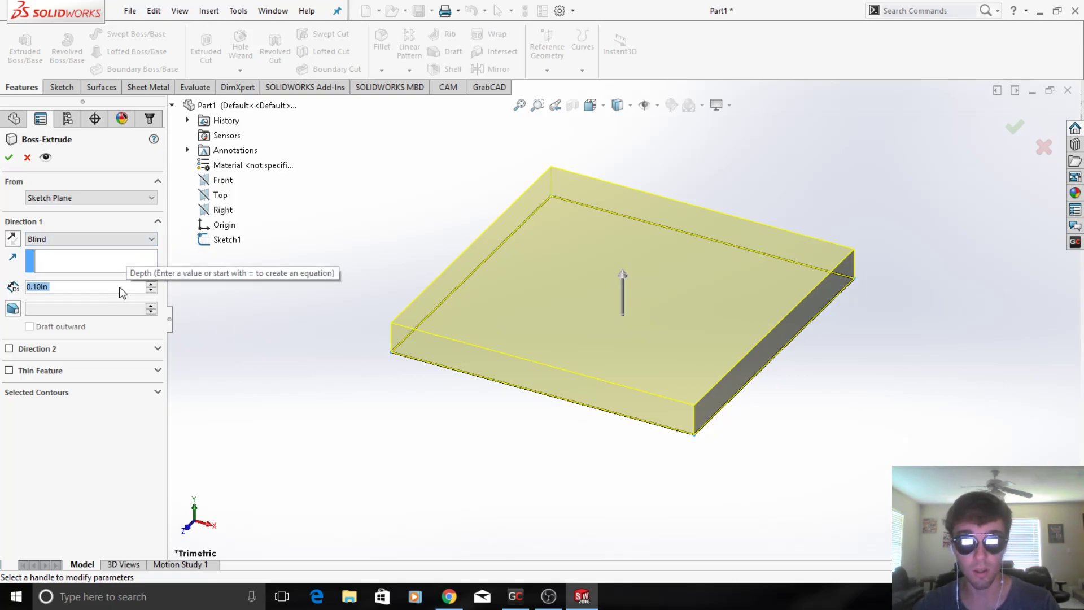
text(1)
key(Return)
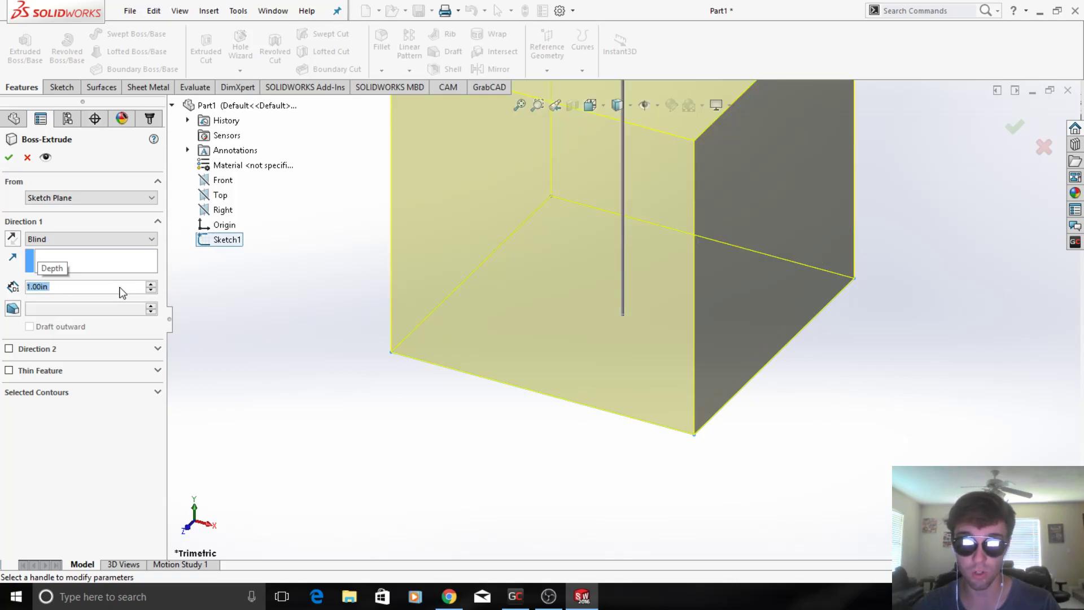
scroll(692, 310, down, 3)
middle_drag(692, 310, 644, 174)
scroll(644, 175, up, 3)
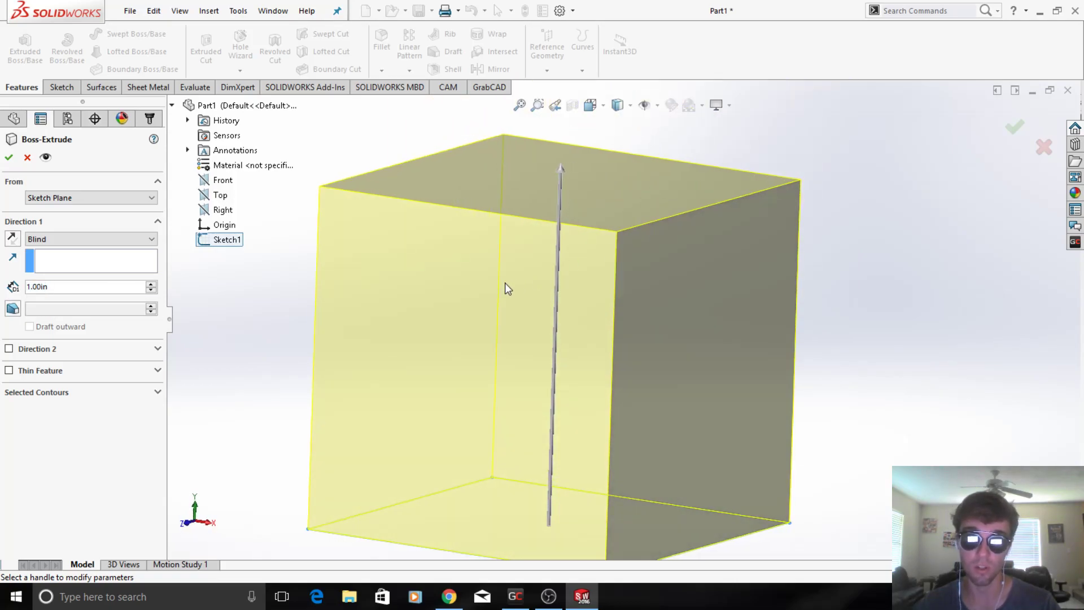
Step: Preview the extrusion with the Mid Plane end condition, set it back to Blind, and accept the feature
click(61, 240)
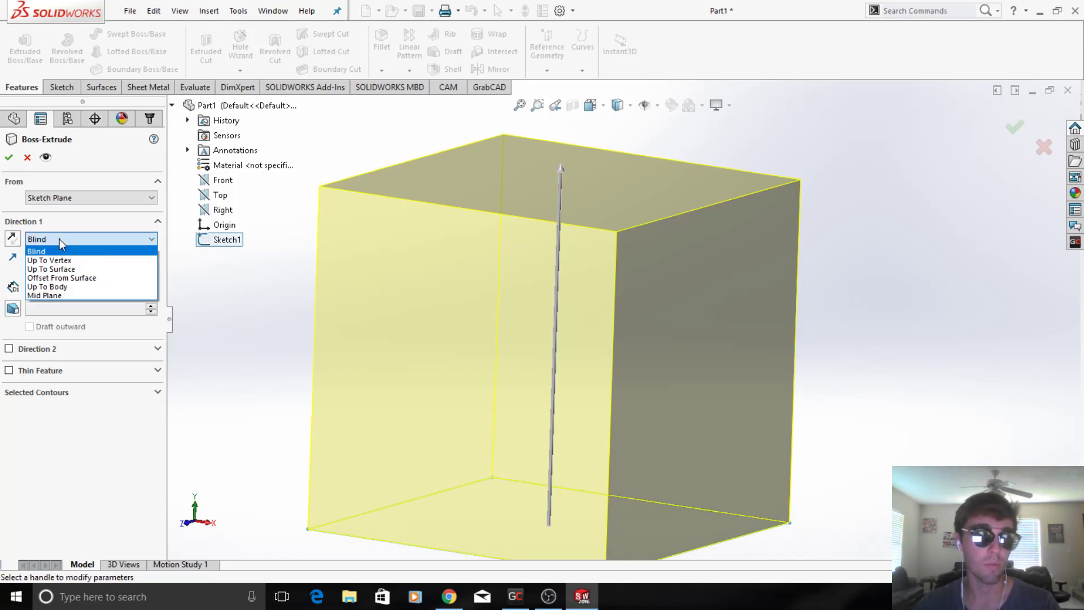
click(44, 296)
scroll(632, 393, up, 2)
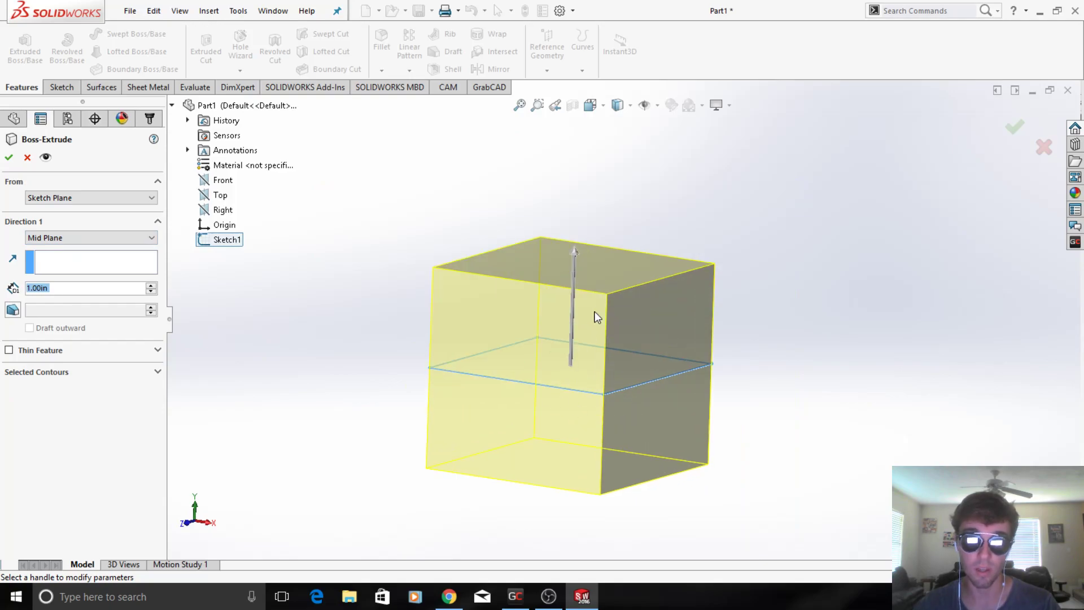
click(88, 241)
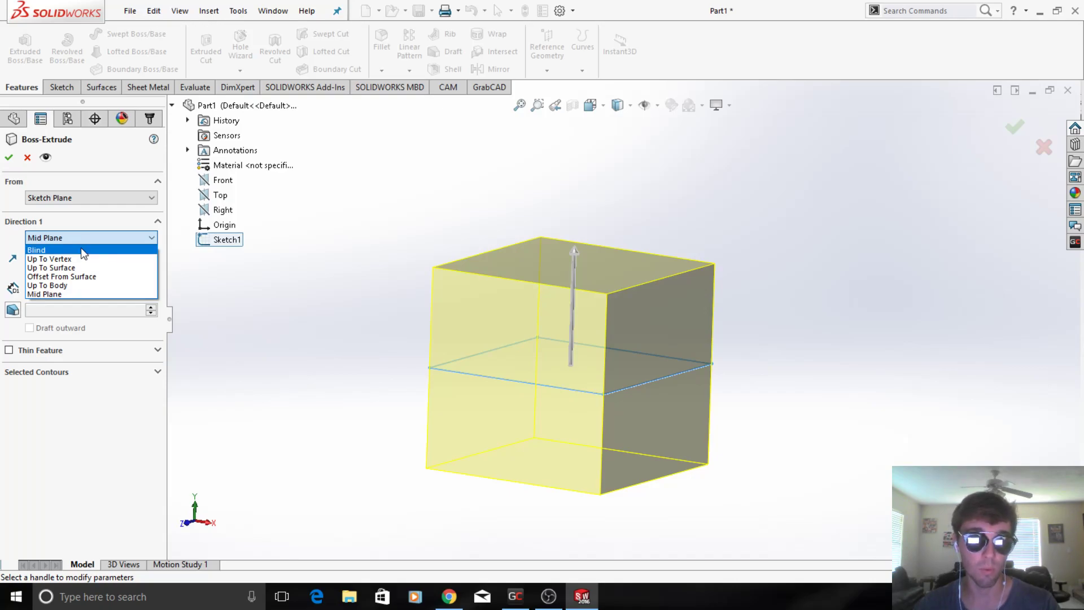
click(82, 250)
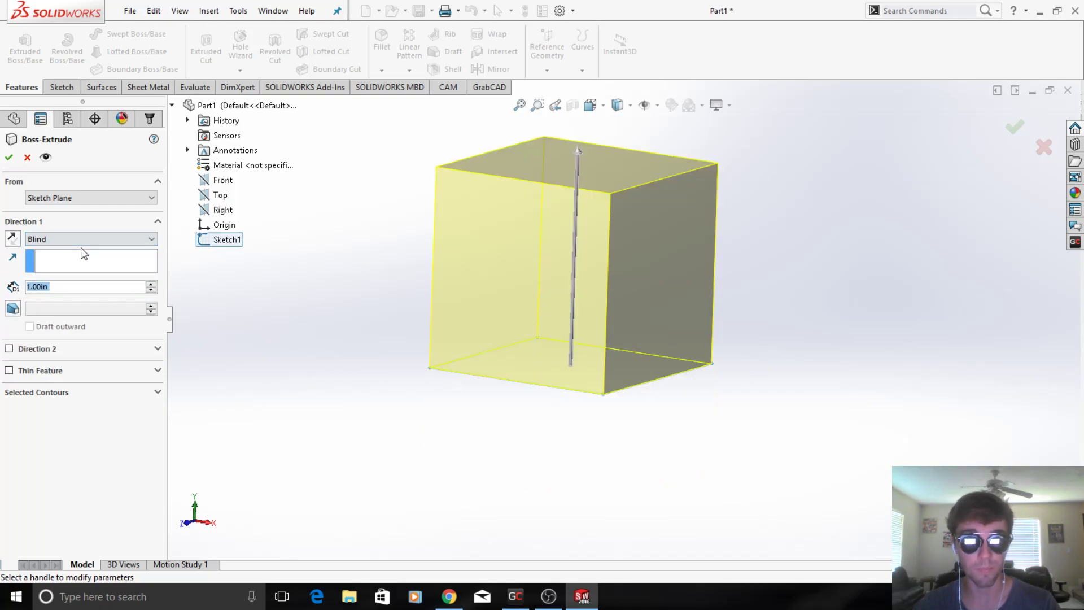
click(10, 158)
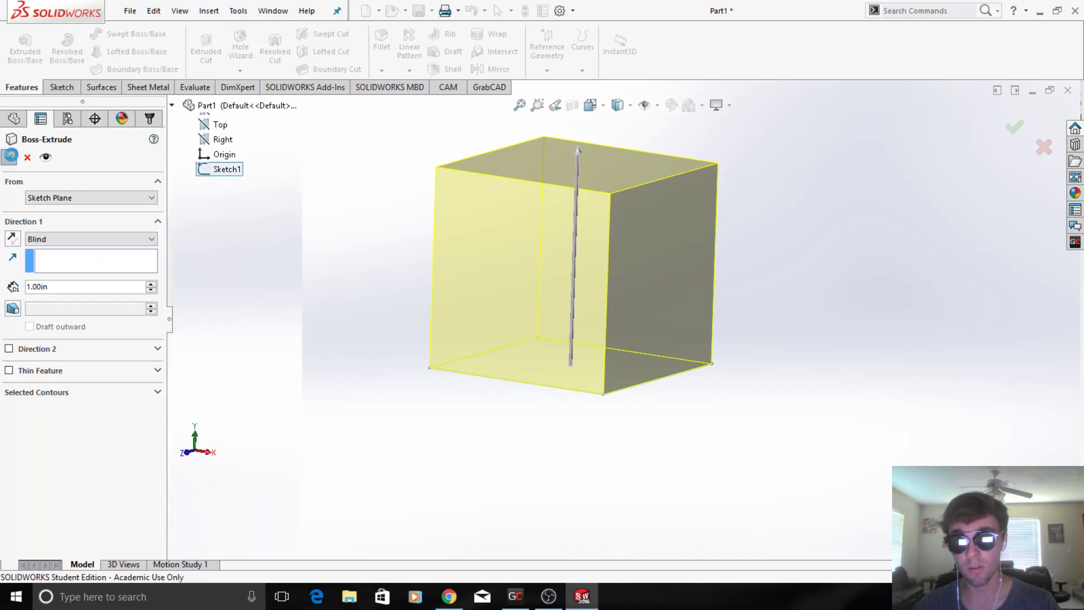
Step: Start a new sketch on the cube's top face
scroll(576, 293, up, 2)
middle_drag(580, 283, 443, 245)
click(556, 105)
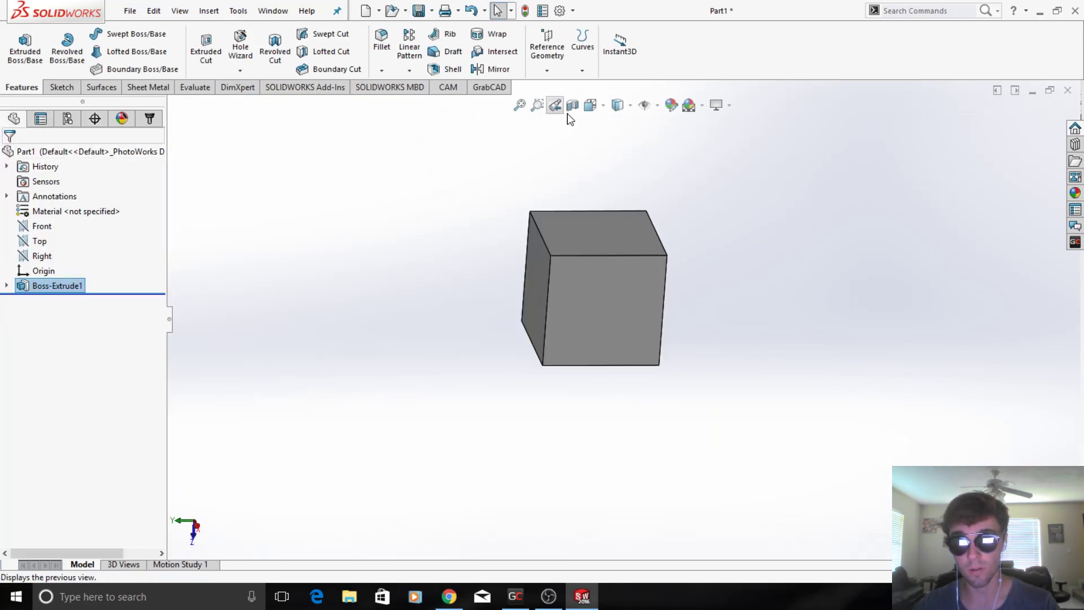
scroll(621, 272, down, 4)
scroll(621, 311, up, 3)
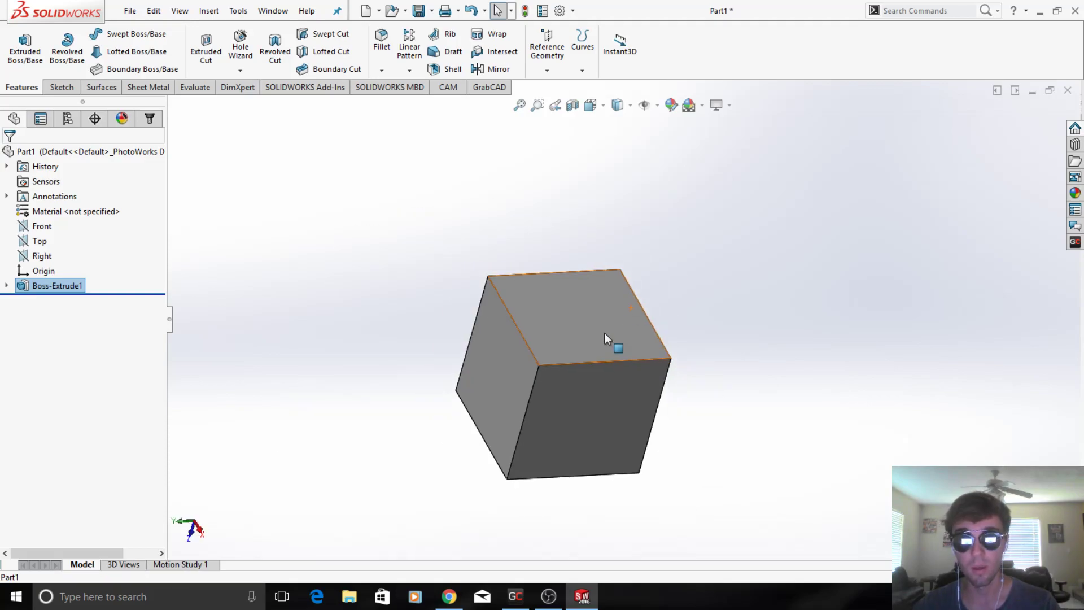
middle_drag(612, 369, 647, 391)
scroll(646, 393, up, 3)
scroll(597, 316, down, 4)
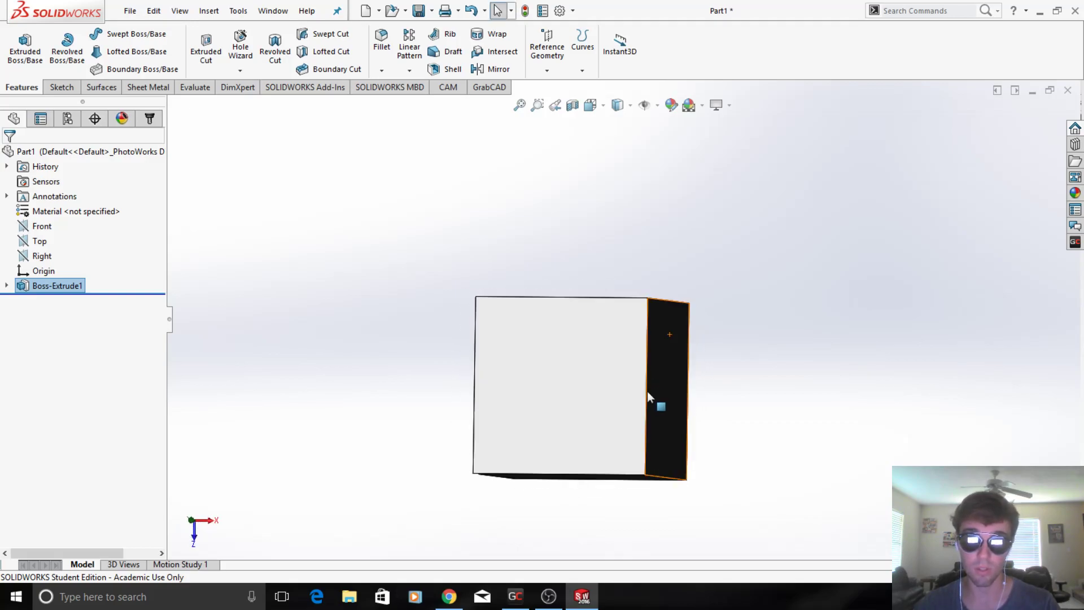
click(573, 389)
right_click(573, 388)
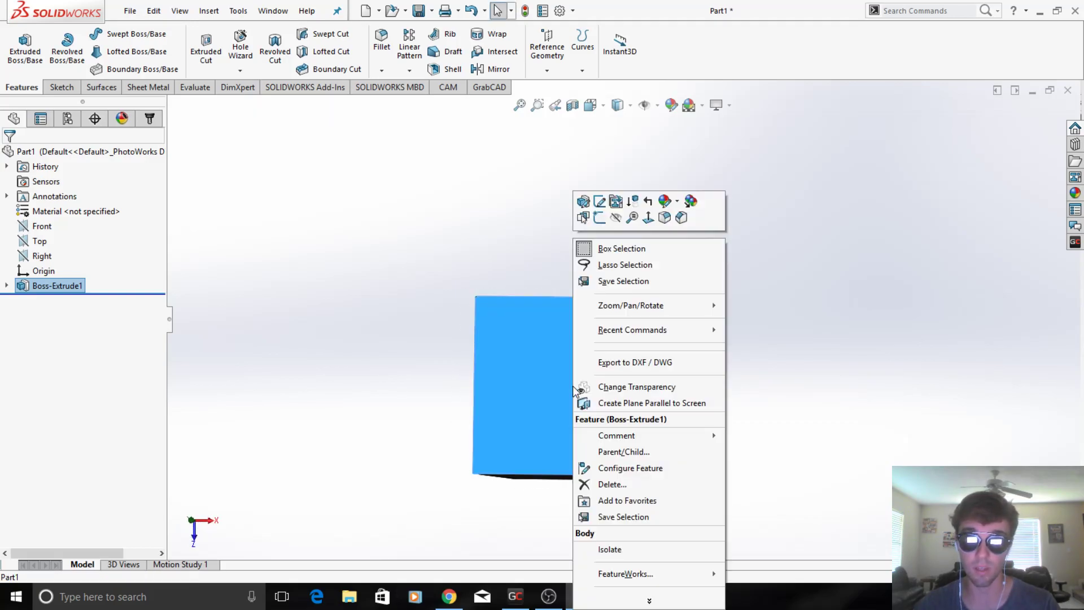
click(599, 218)
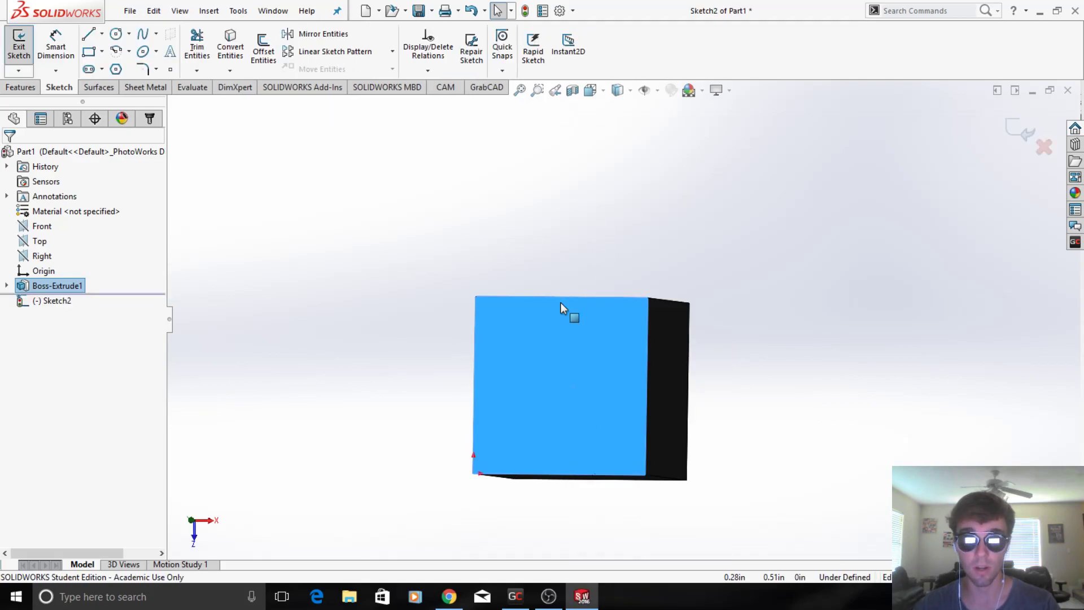
click(362, 268)
Step: Convert the edges of the cube's top face into entities of the new sketch
scroll(629, 415, down, 5)
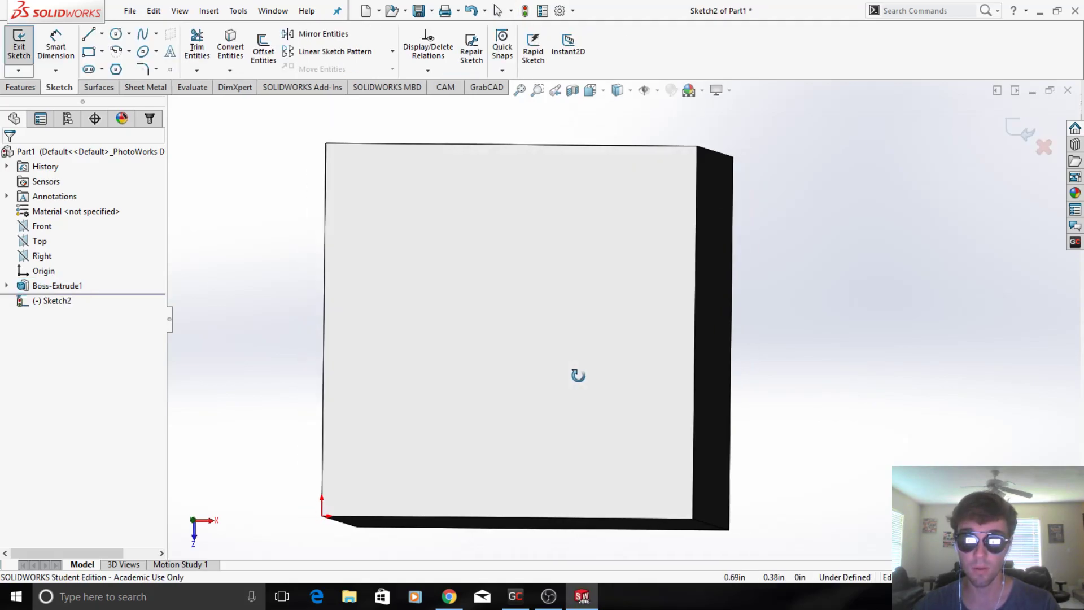
scroll(568, 385, up, 4)
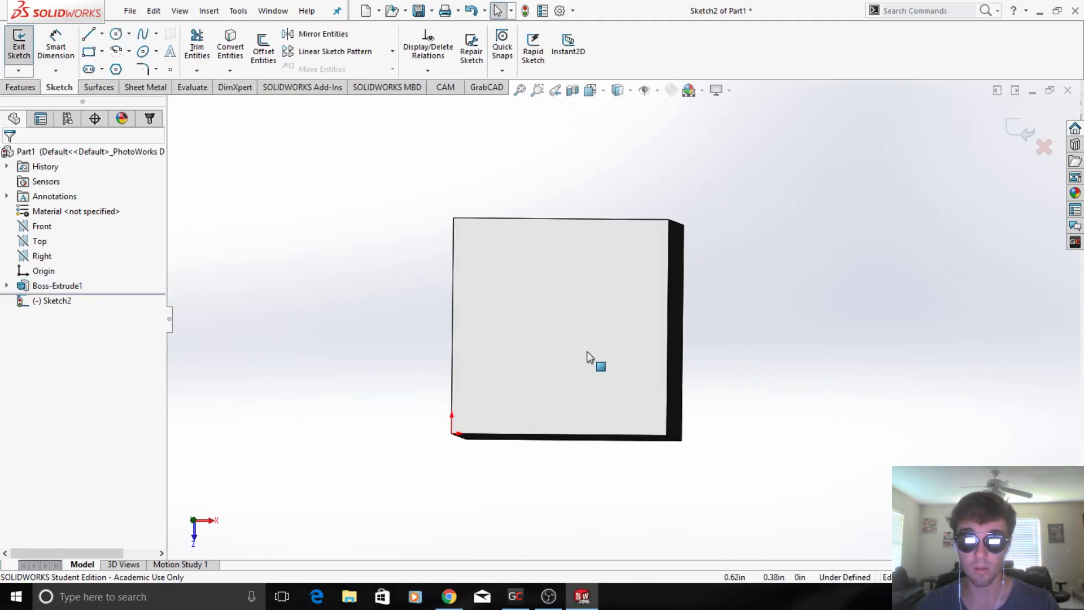
scroll(581, 317, down, 1)
right_click(582, 322)
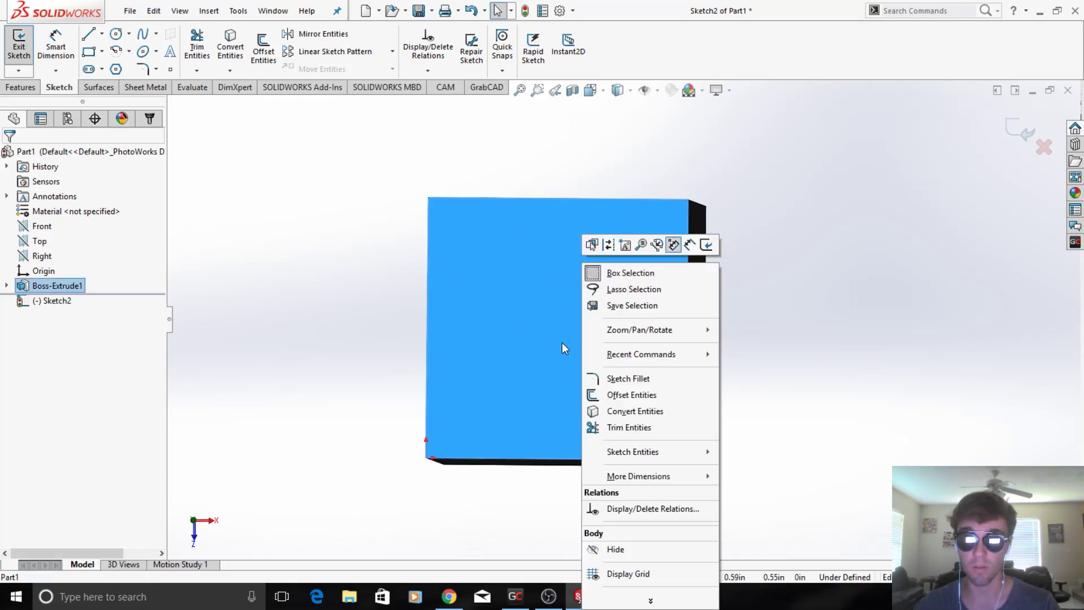
click(650, 413)
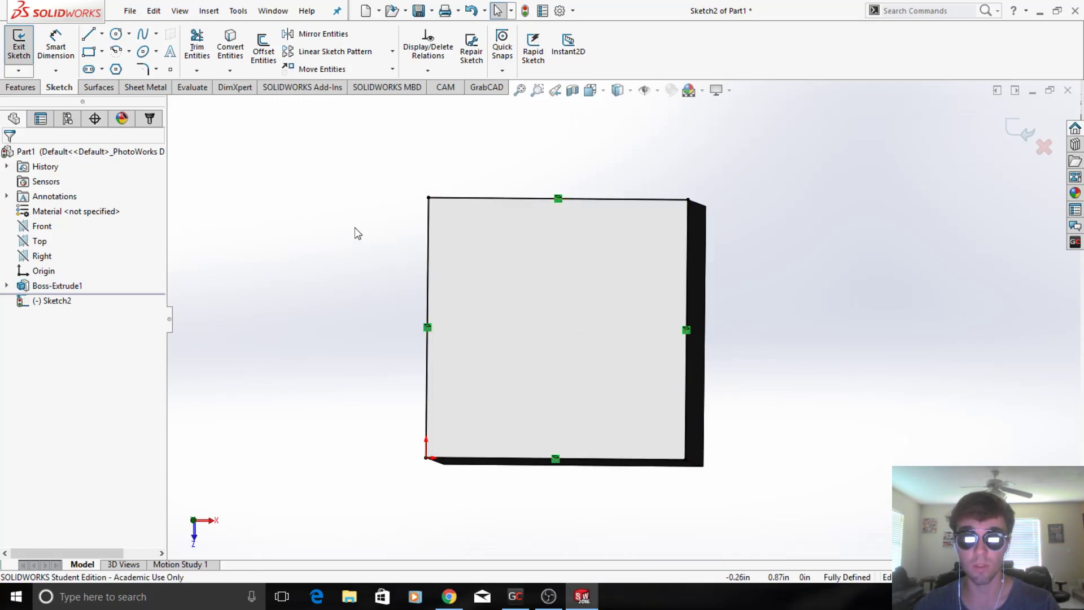
Step: Hide the extruded cube to inspect the converted square outline on its own, and show the cube again
middle_drag(491, 247, 446, 220)
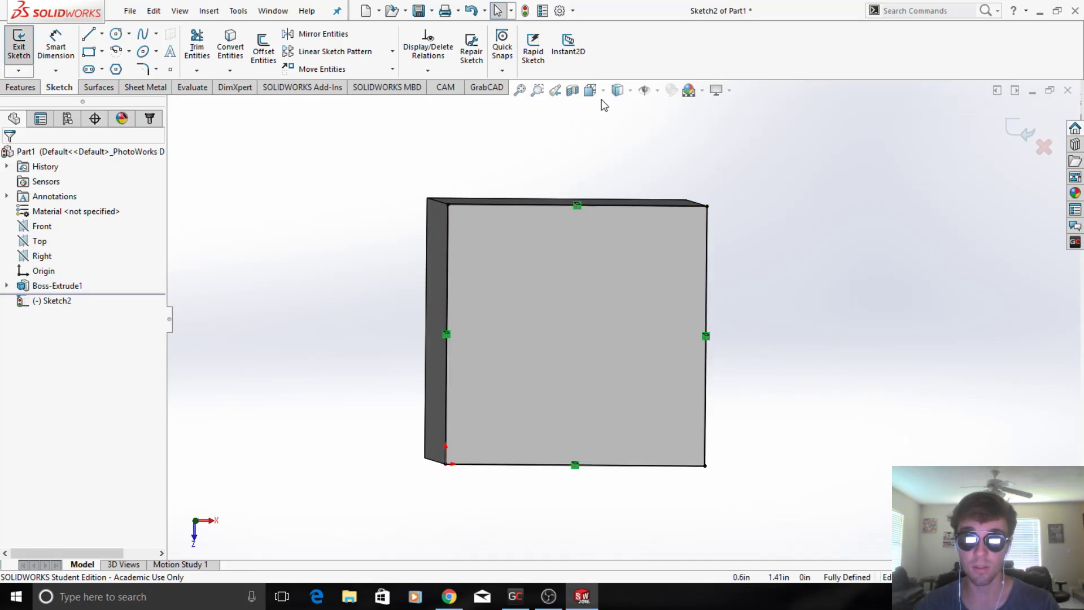
right_click(57, 286)
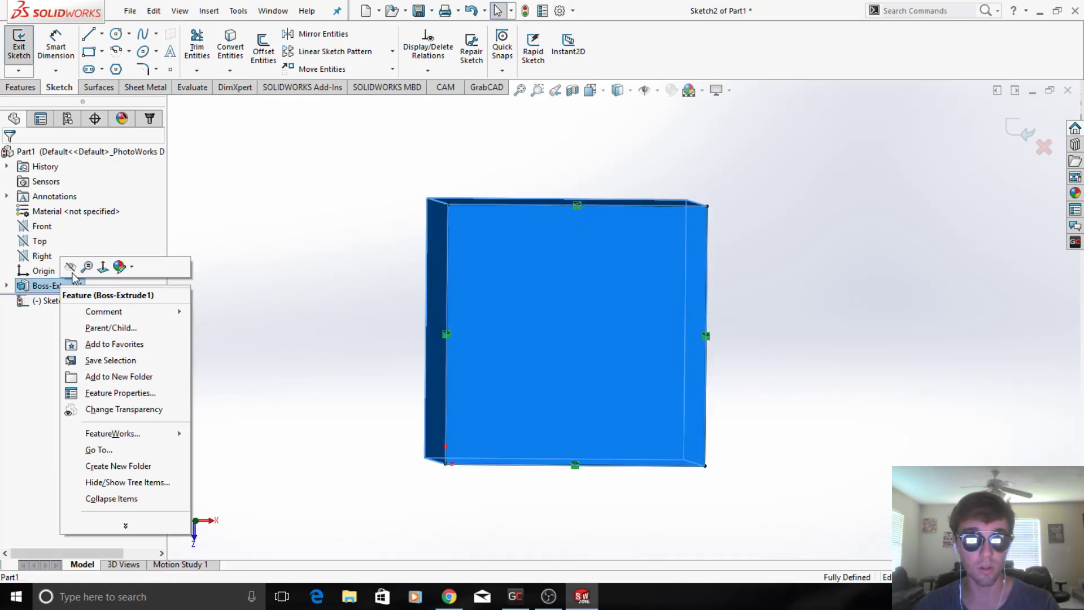
click(84, 266)
click(346, 279)
mouse_move(559, 280)
middle_down()
mouse_move(569, 278)
mouse_move(557, 266)
mouse_move(504, 304)
middle_up()
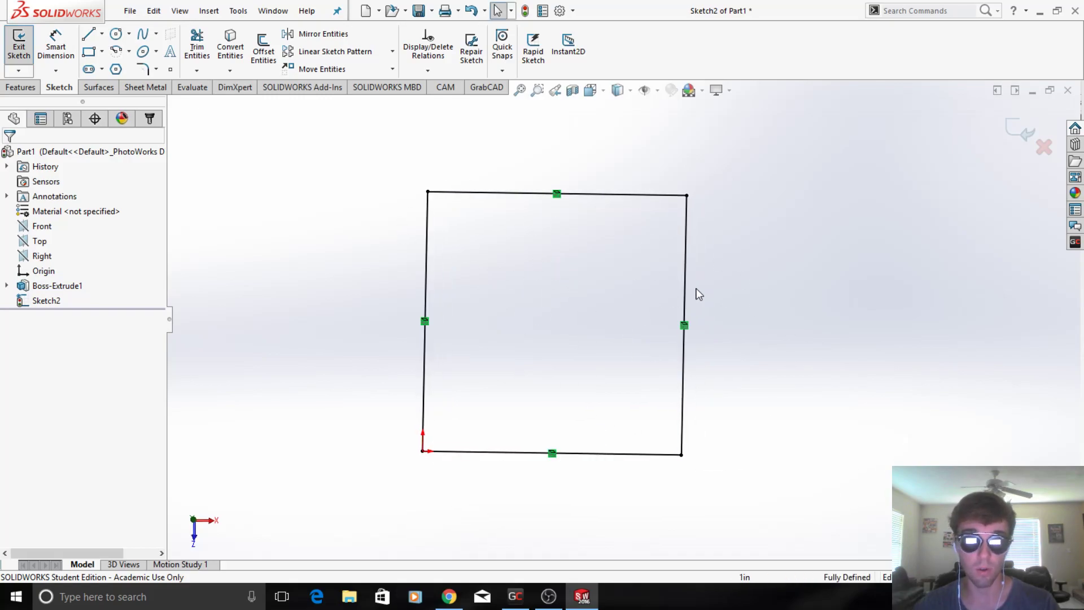
right_click(79, 290)
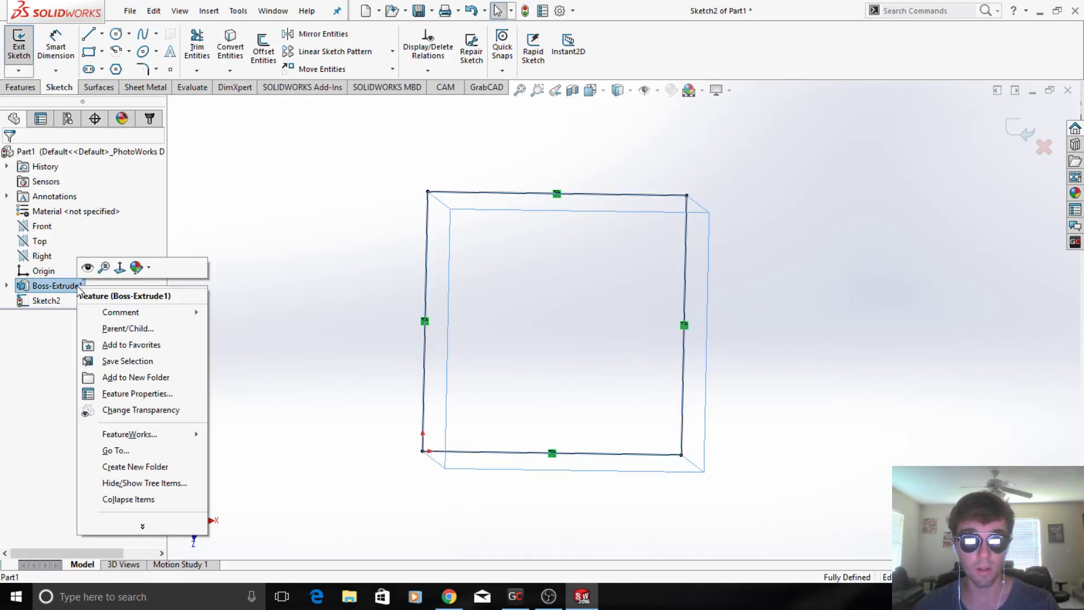
click(87, 268)
middle_drag(530, 292, 533, 308)
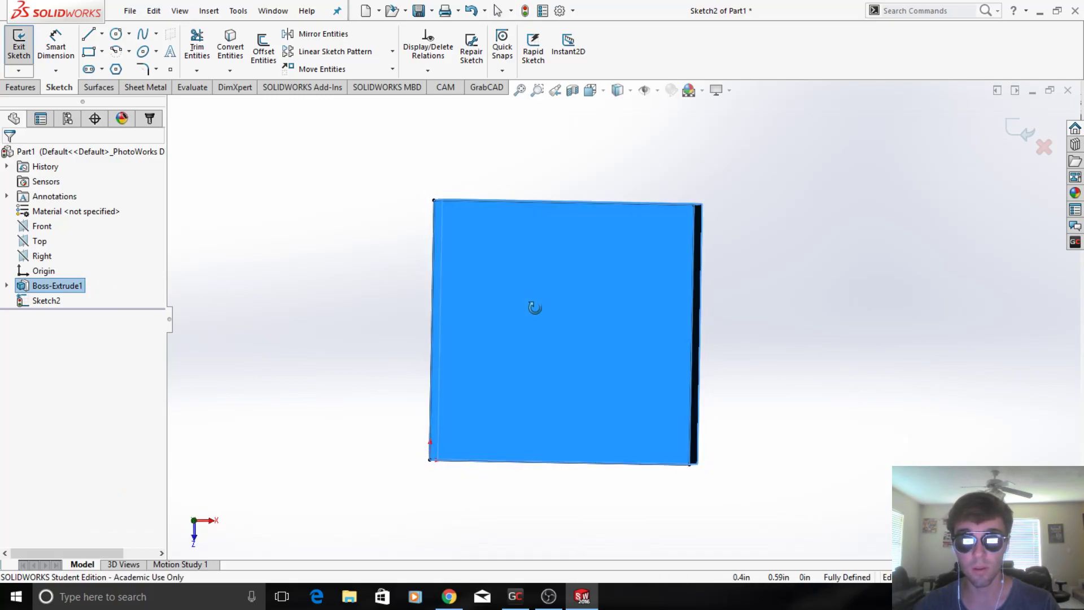
click(342, 262)
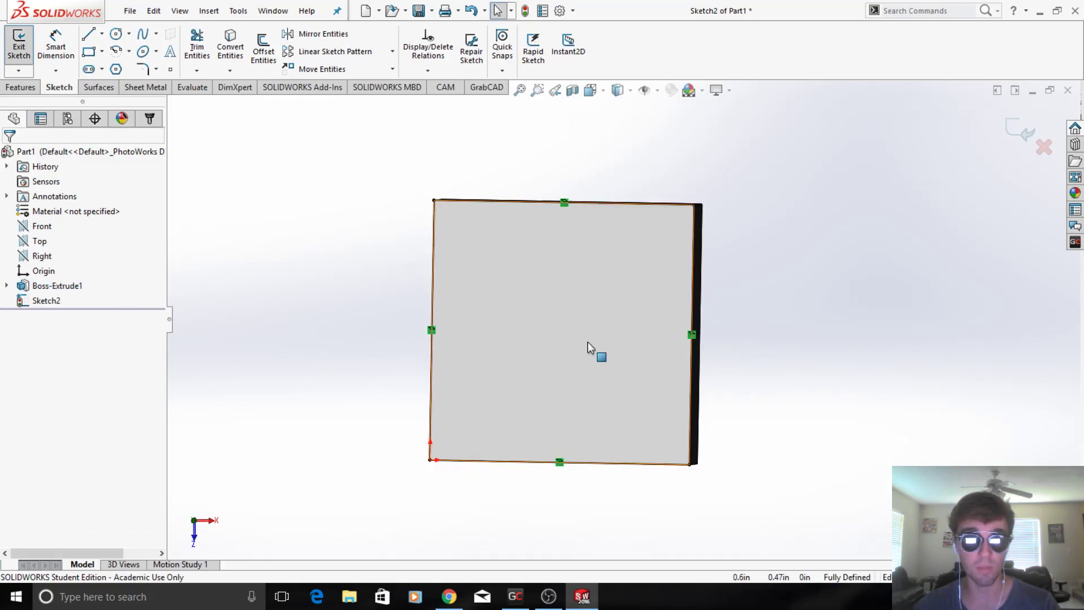
Step: Sketch a slanted line about 1.03 in long across the square face, from its upper edge to its lower edge
click(103, 36)
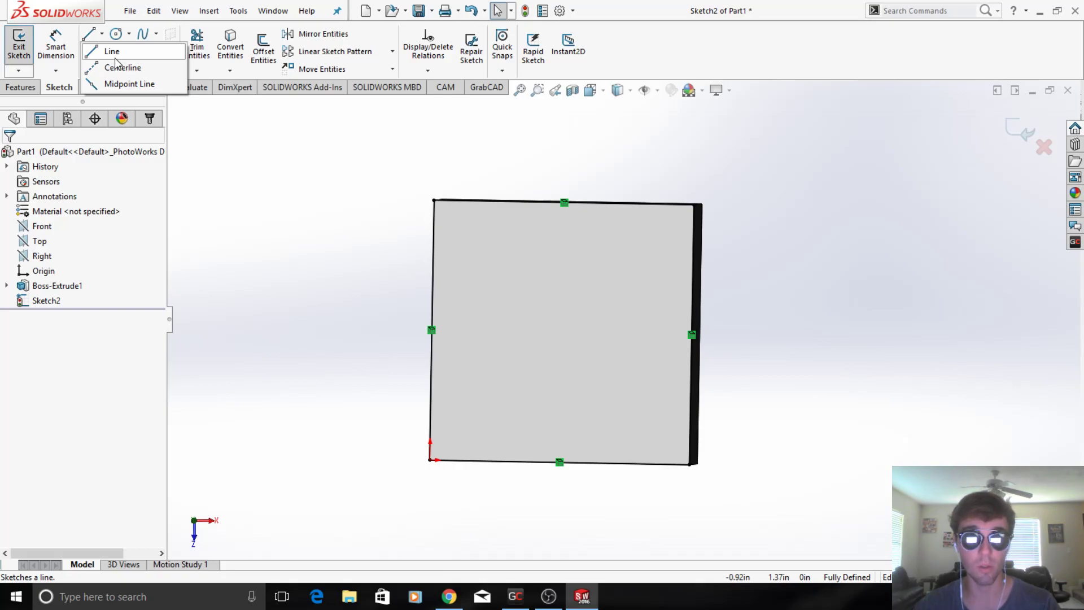
click(116, 57)
scroll(582, 202, down, 3)
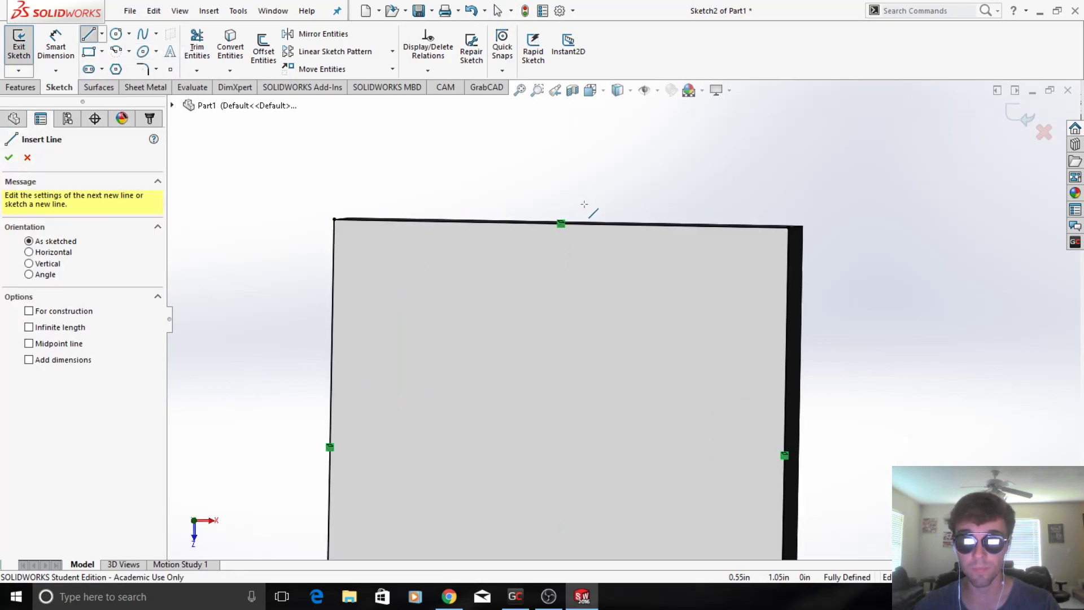
click(621, 227)
scroll(621, 316, up, 3)
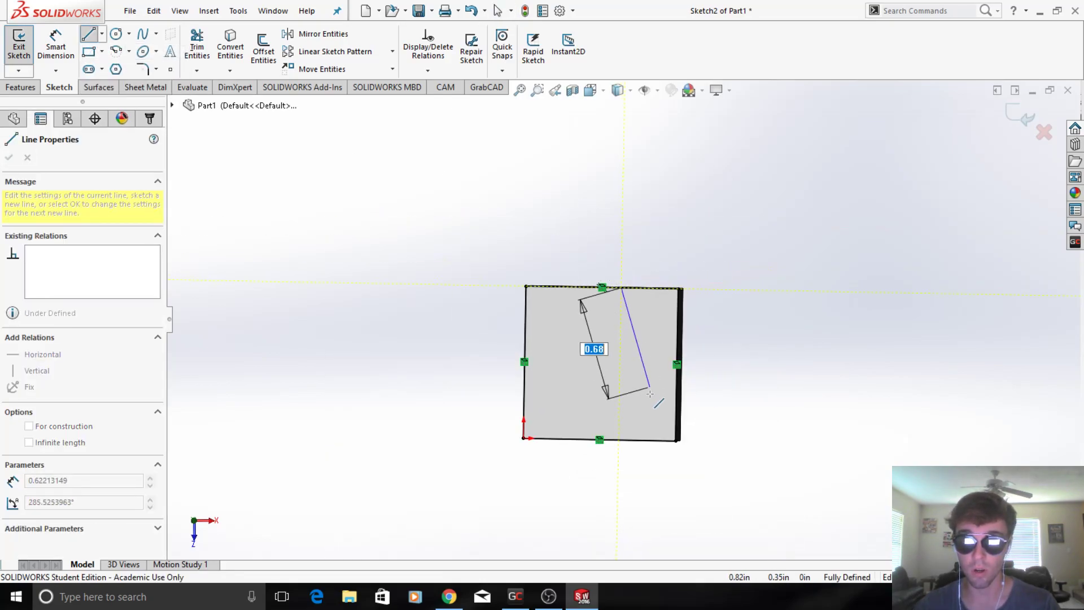
scroll(650, 391, down, 3)
click(469, 482)
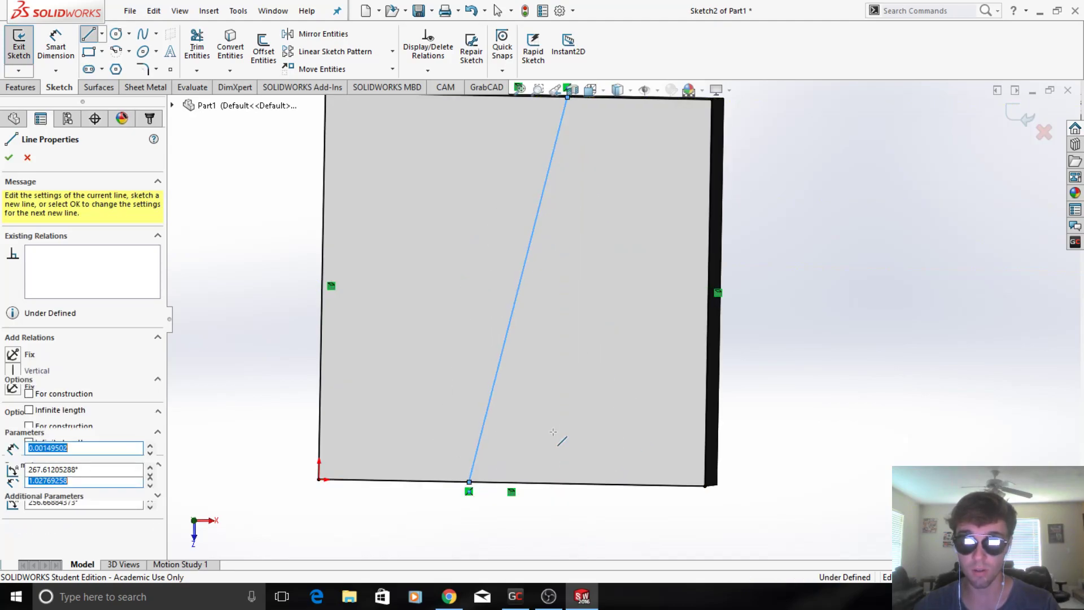
key(Escape)
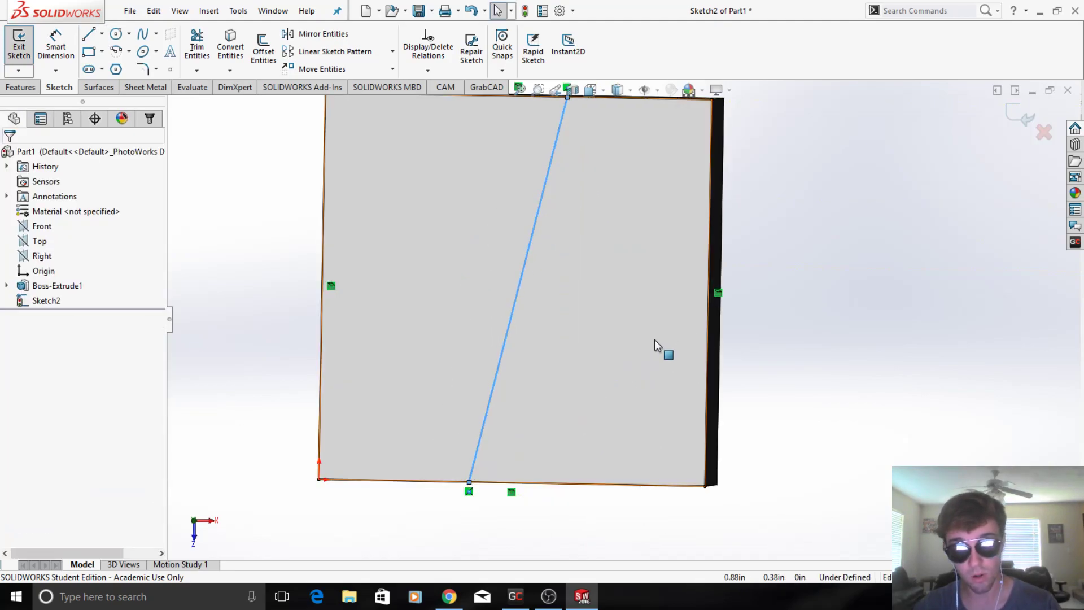
Step: Constrain the slanted line's upper endpoint to the midpoint of the square's upper edge
scroll(621, 339, up, 2)
click(586, 166)
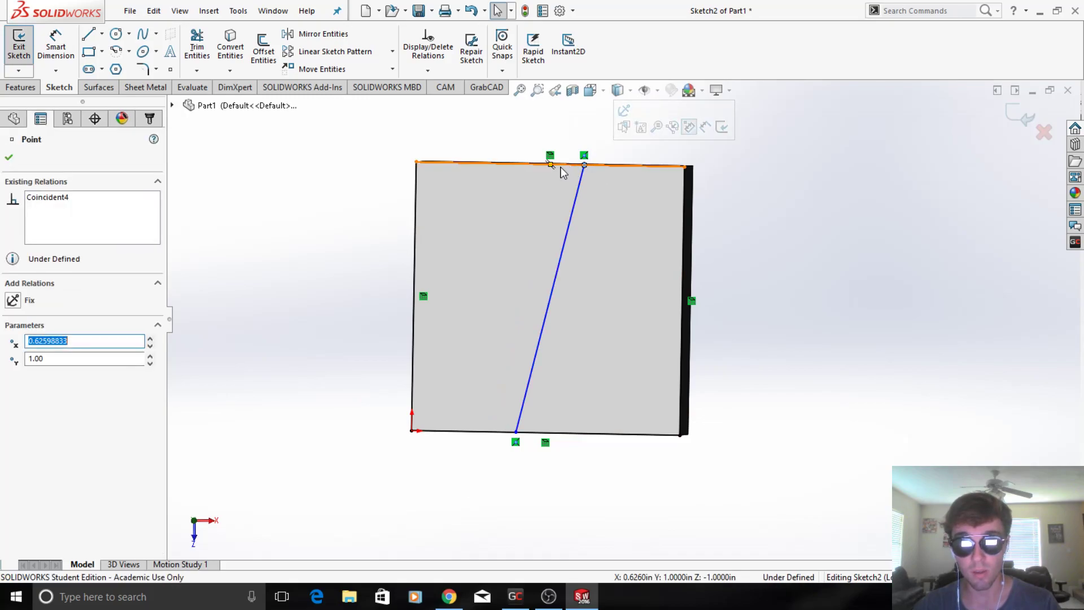
ctrl+click(514, 168)
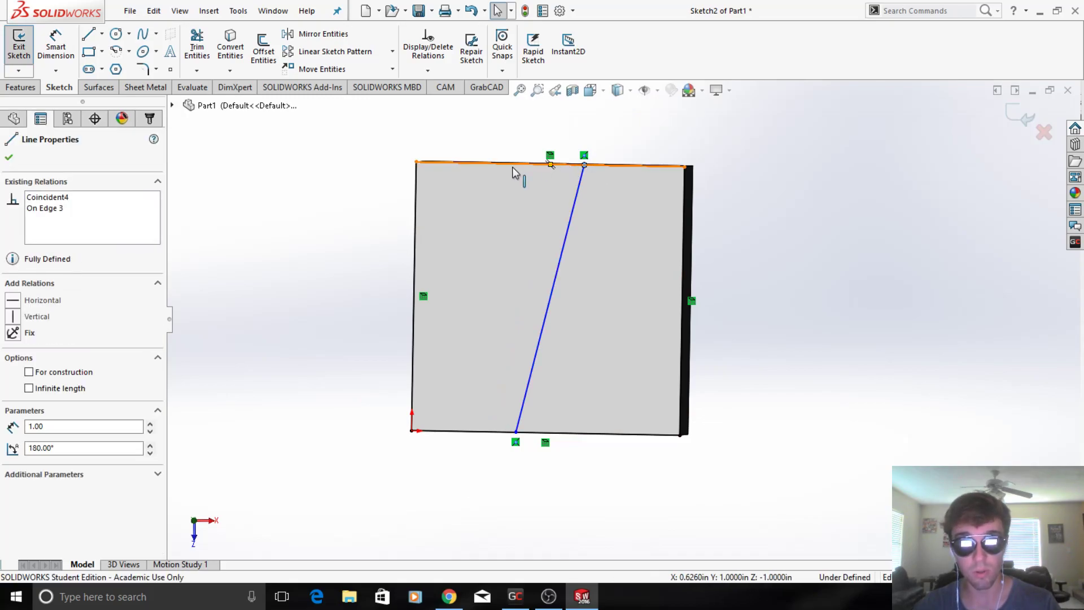
click(11, 376)
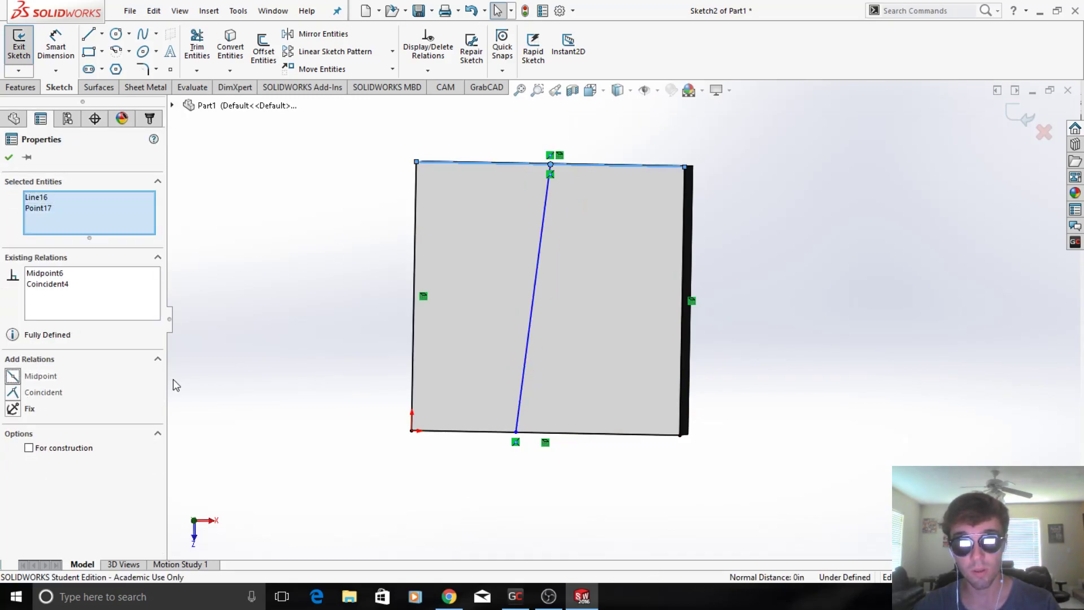
Step: Constrain the line's lower endpoint to the midpoint of the square's lower edge
scroll(472, 431, down, 3)
scroll(620, 328, up, 3)
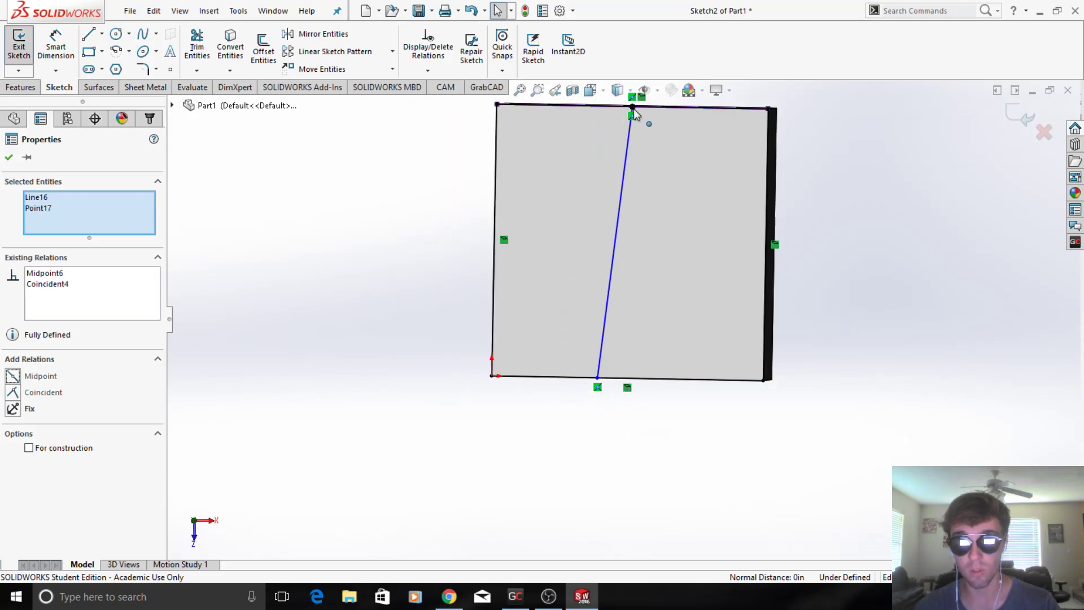
scroll(634, 342, down, 3)
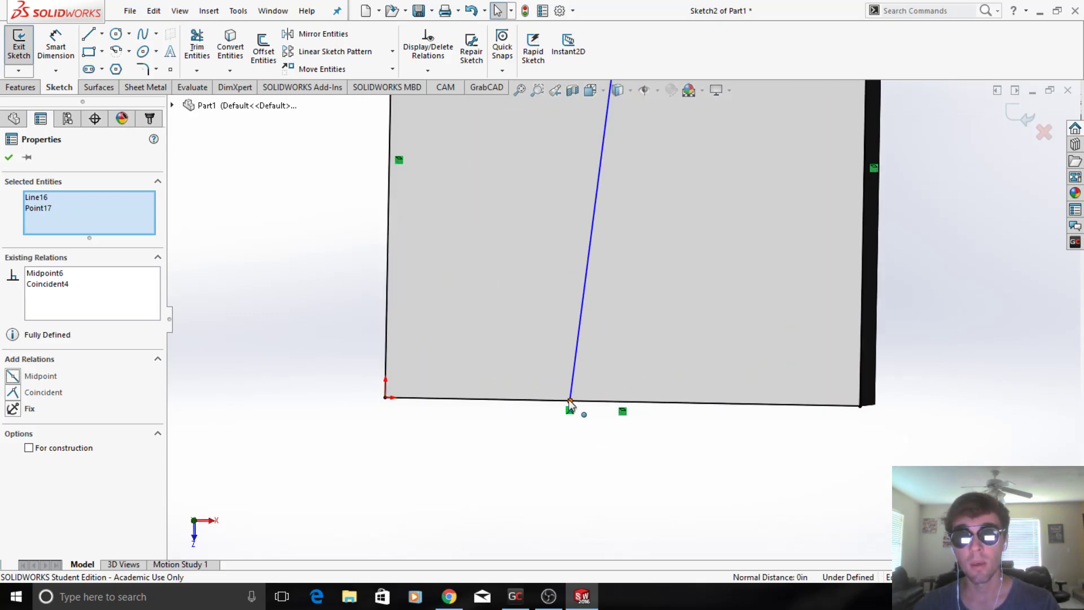
click(569, 401)
ctrl+click(592, 403)
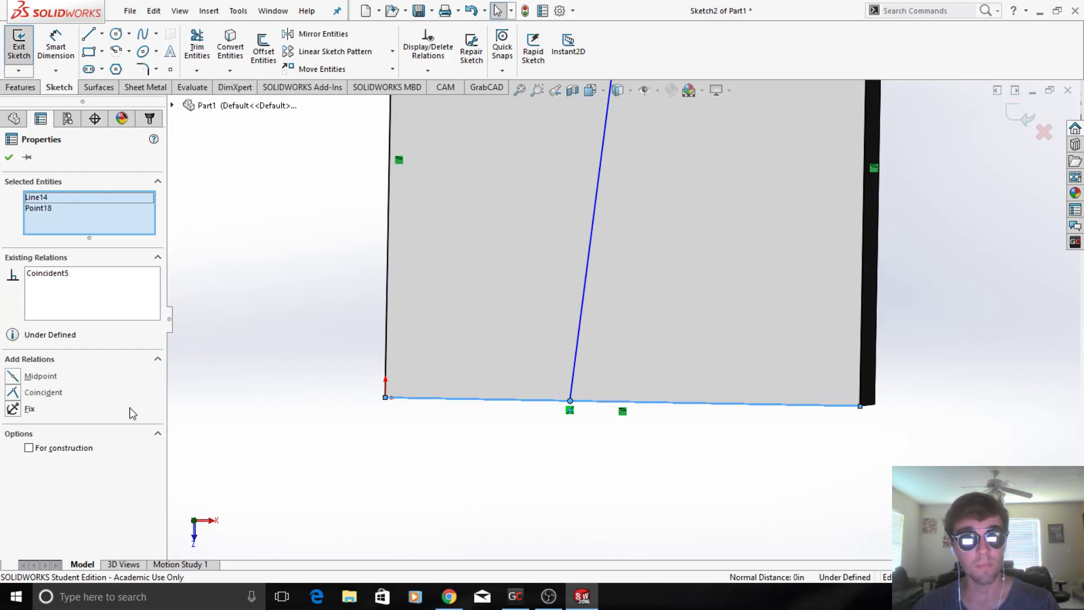
click(14, 376)
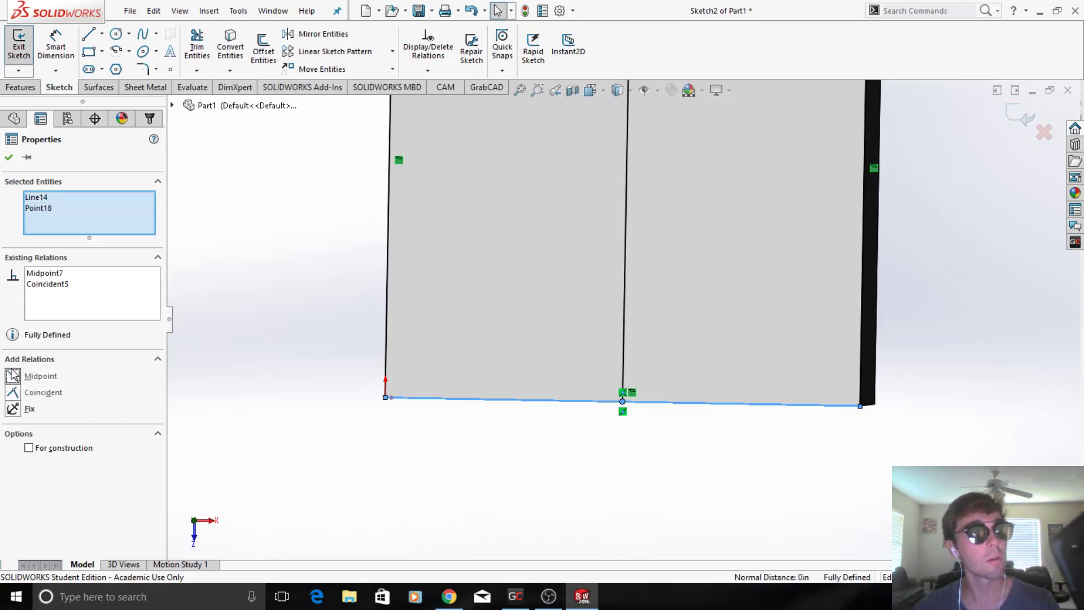
click(549, 596)
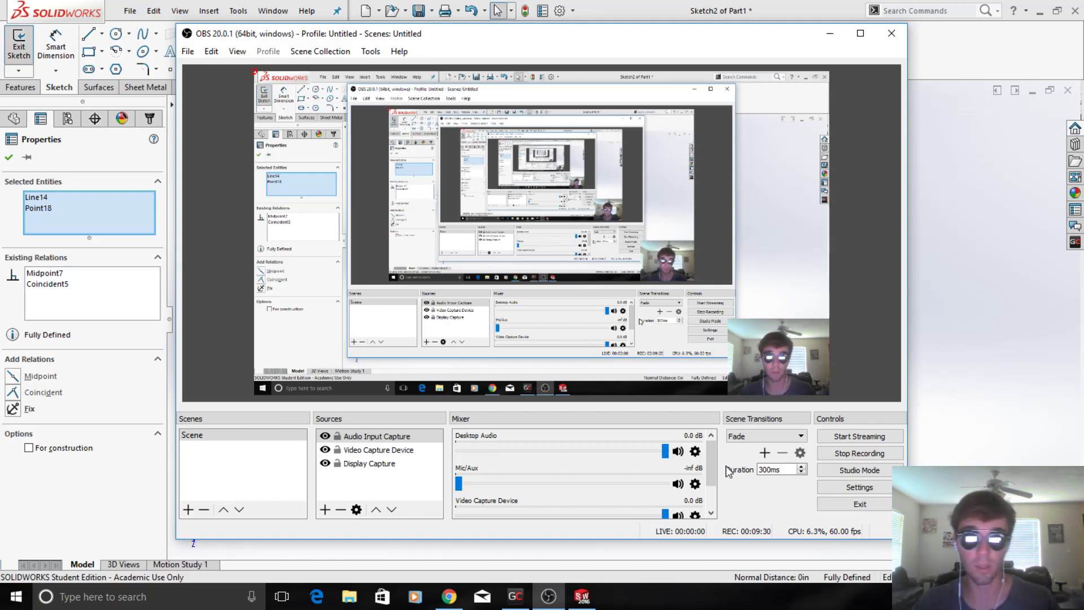
click(954, 236)
scroll(672, 309, up, 4)
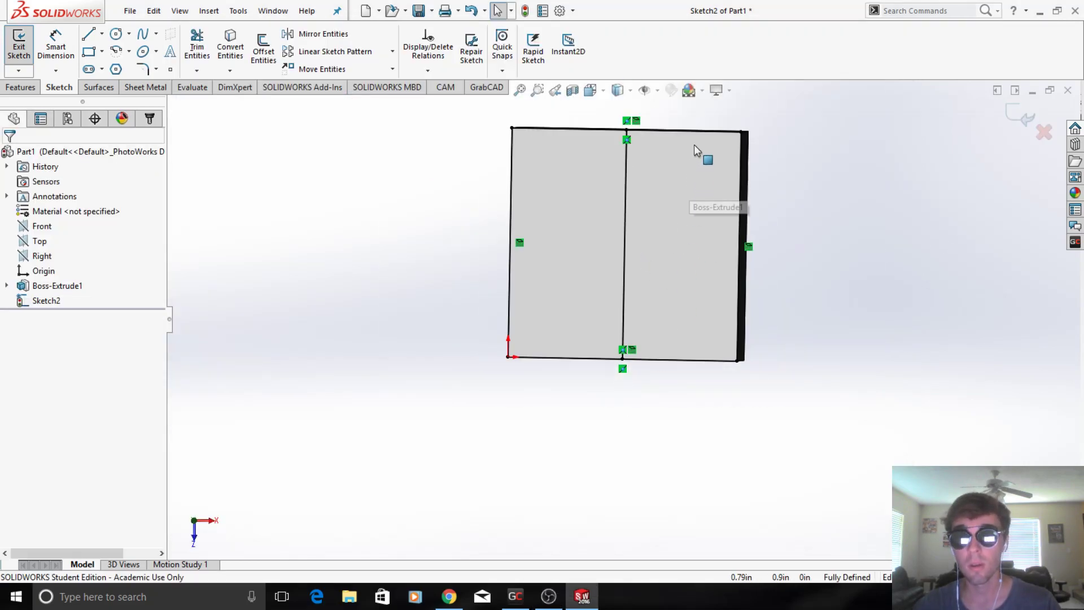
scroll(693, 155, down, 4)
scroll(487, 244, up, 3)
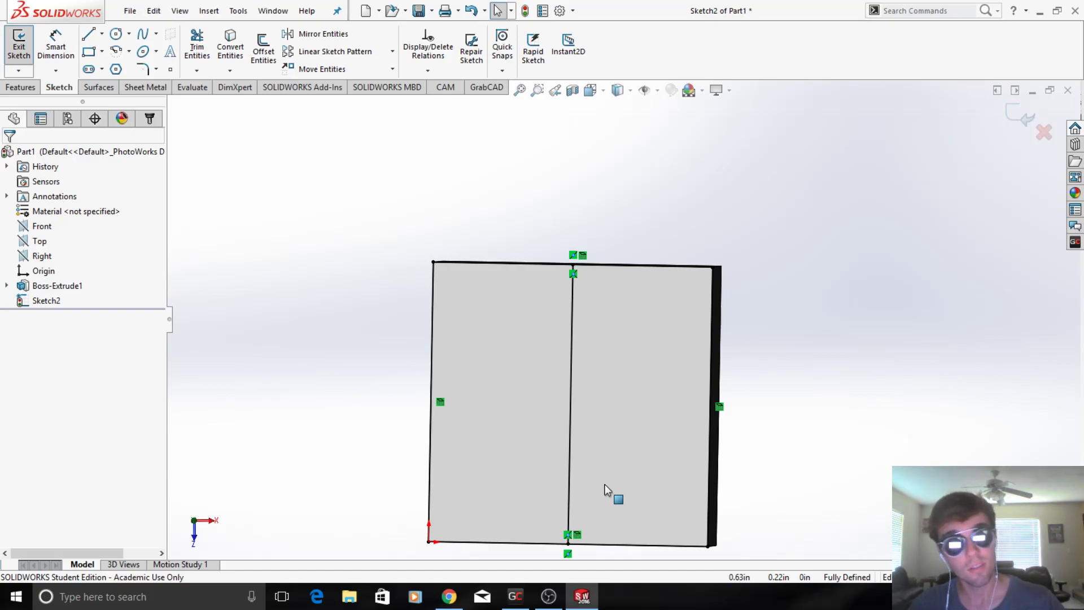
Step: Convert the vertical middle line of the square into construction geometry
scroll(555, 499, up, 2)
scroll(696, 472, down, 2)
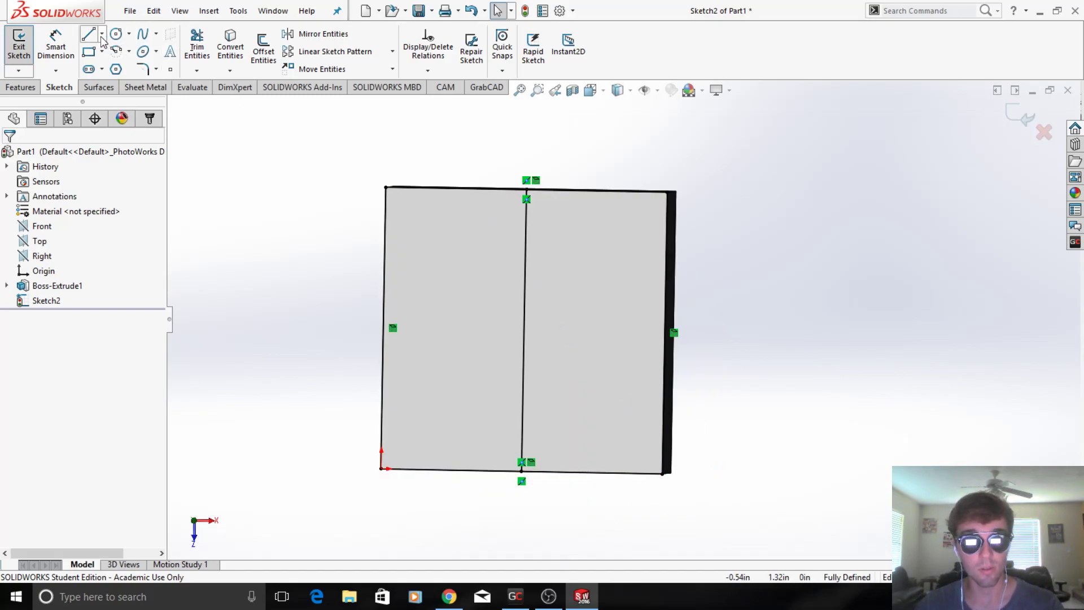
right_click(528, 280)
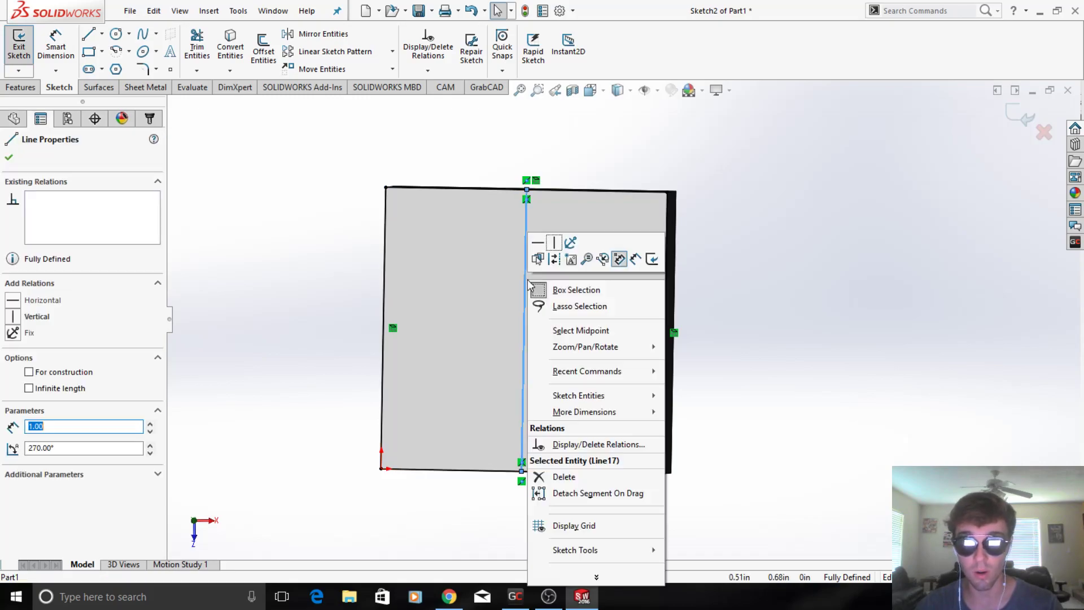
click(563, 256)
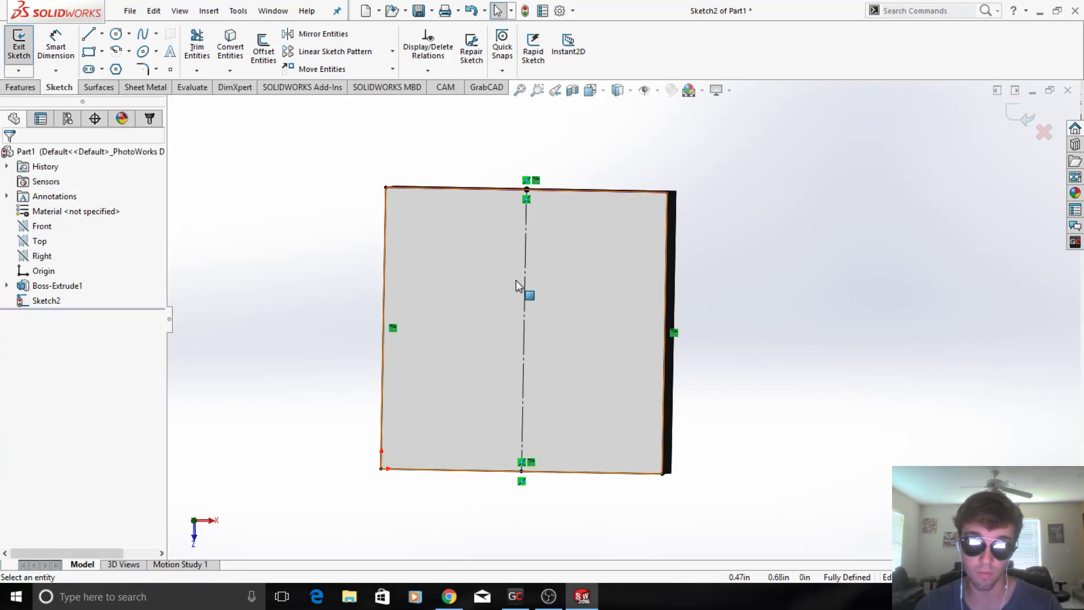
Step: Sketch a sloping line across the face, from about 0.58 in up the left edge to about 0.36 in up the right edge
click(93, 37)
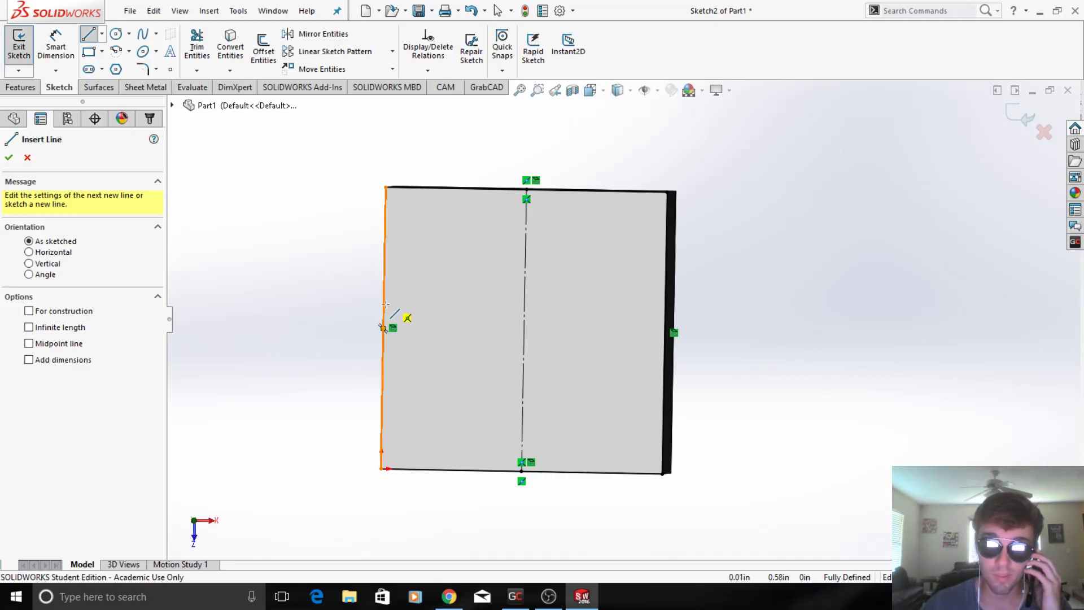
click(384, 304)
click(665, 372)
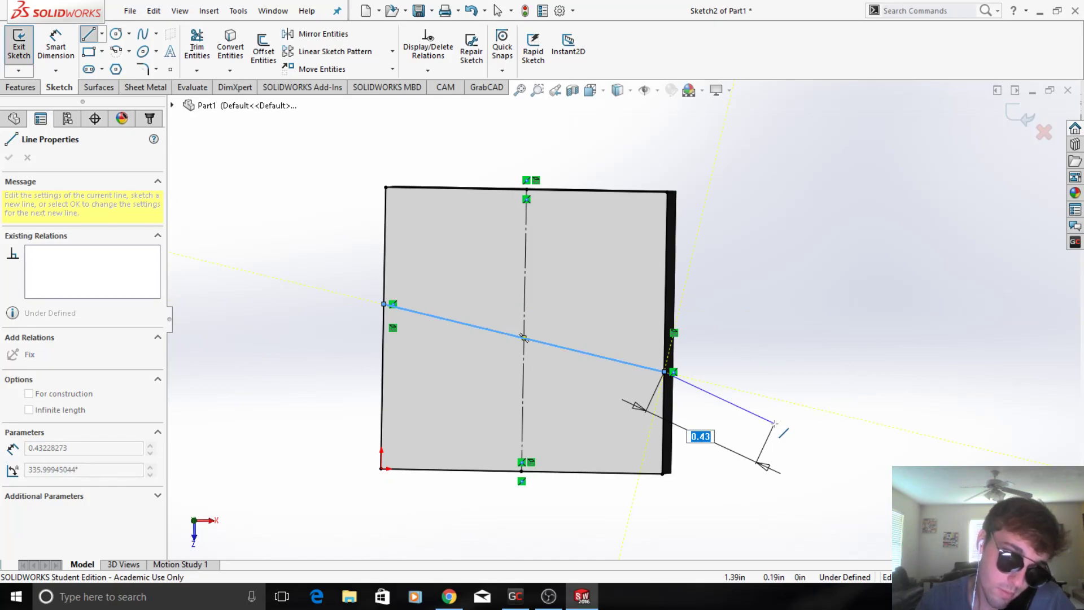
key(Escape)
key(Escape)
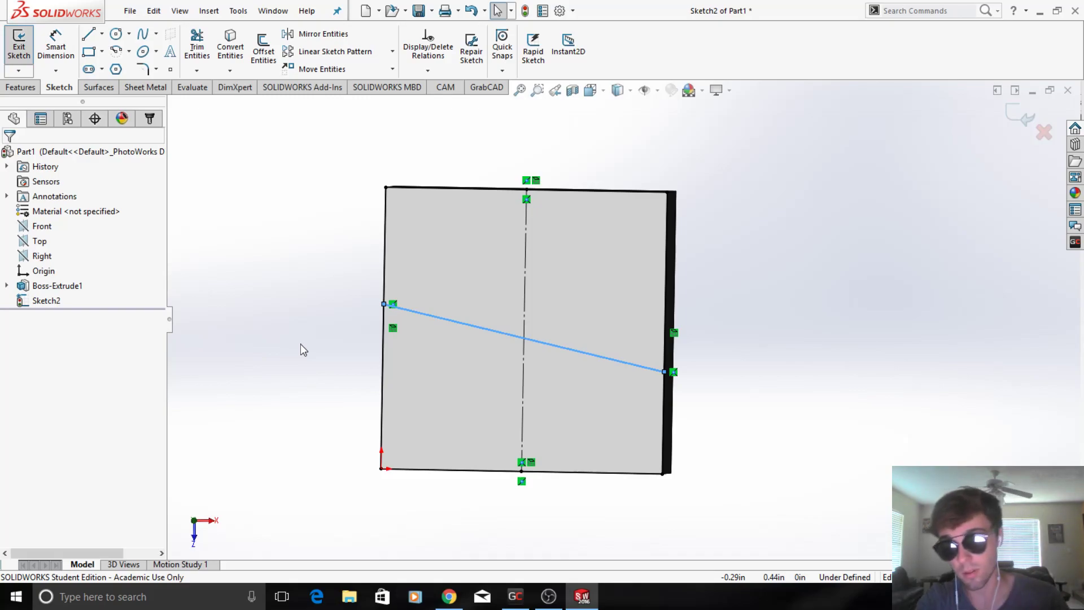
Step: Constrain the sloping line's left endpoint to the midpoint of the square's left edge
scroll(465, 307, down, 3)
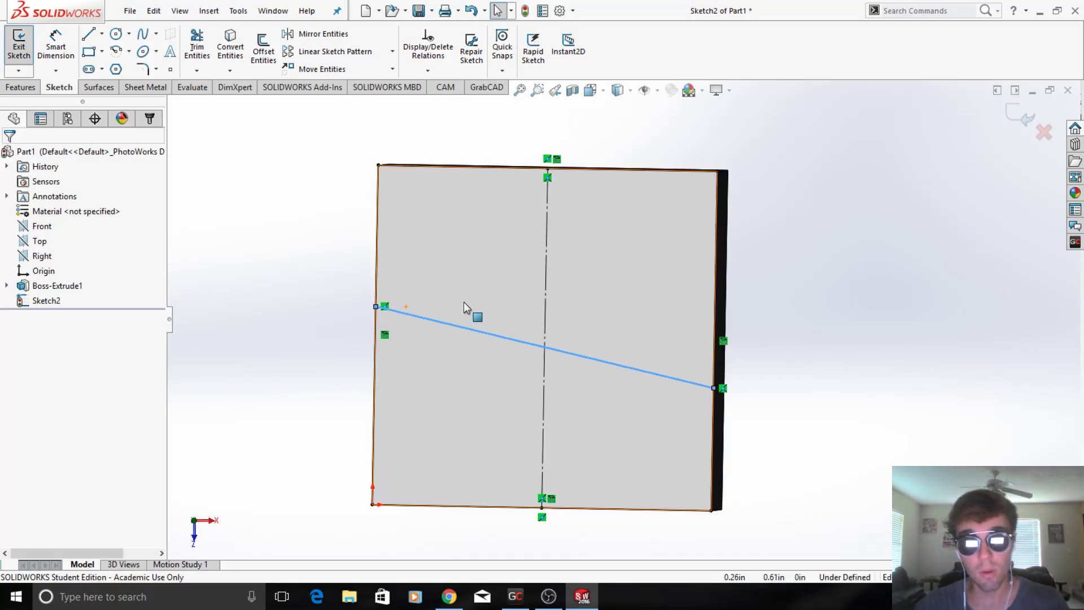
click(337, 310)
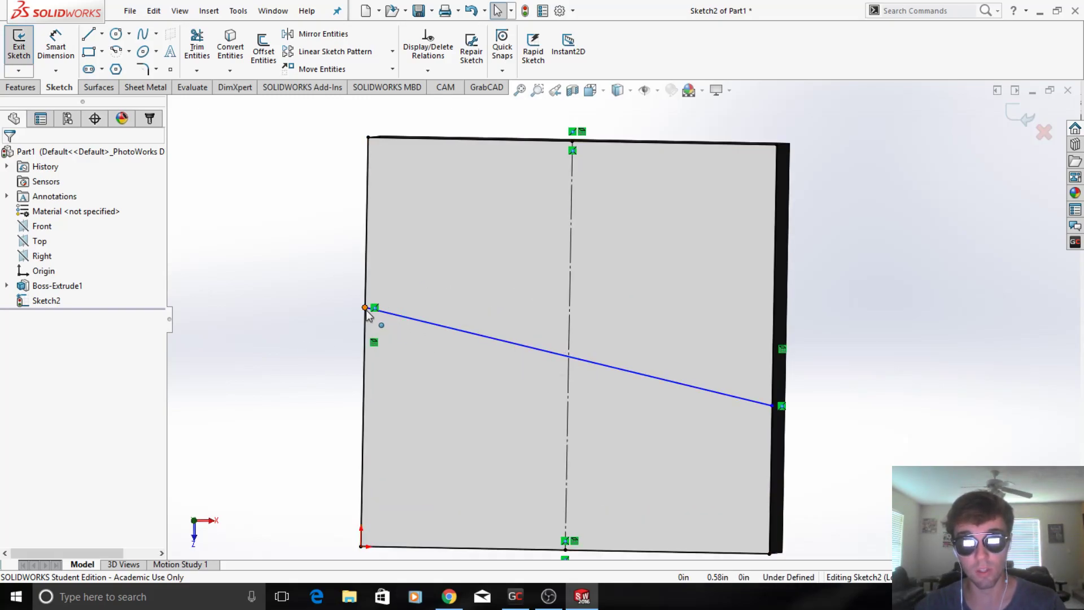
click(365, 308)
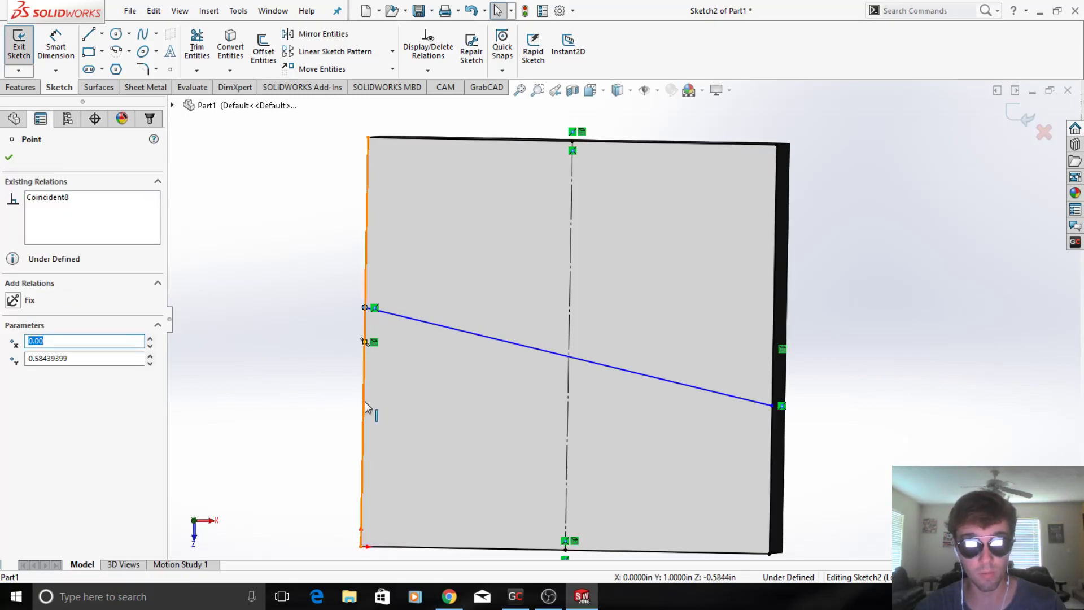
ctrl+click(363, 406)
click(14, 378)
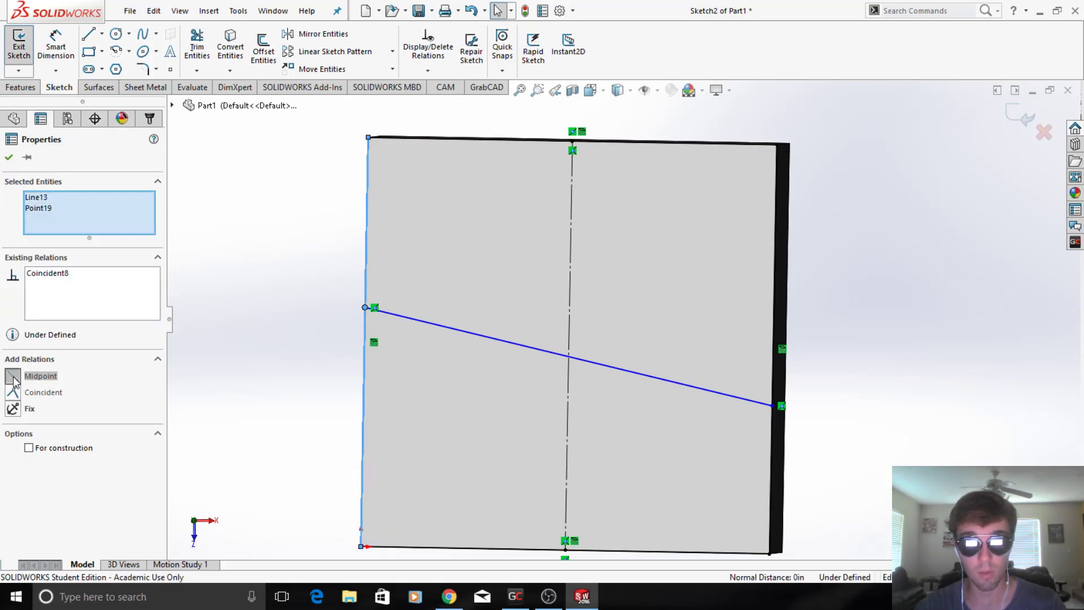
Step: Constrain the sloping line's right endpoint to the midpoint of the square's right edge
click(772, 405)
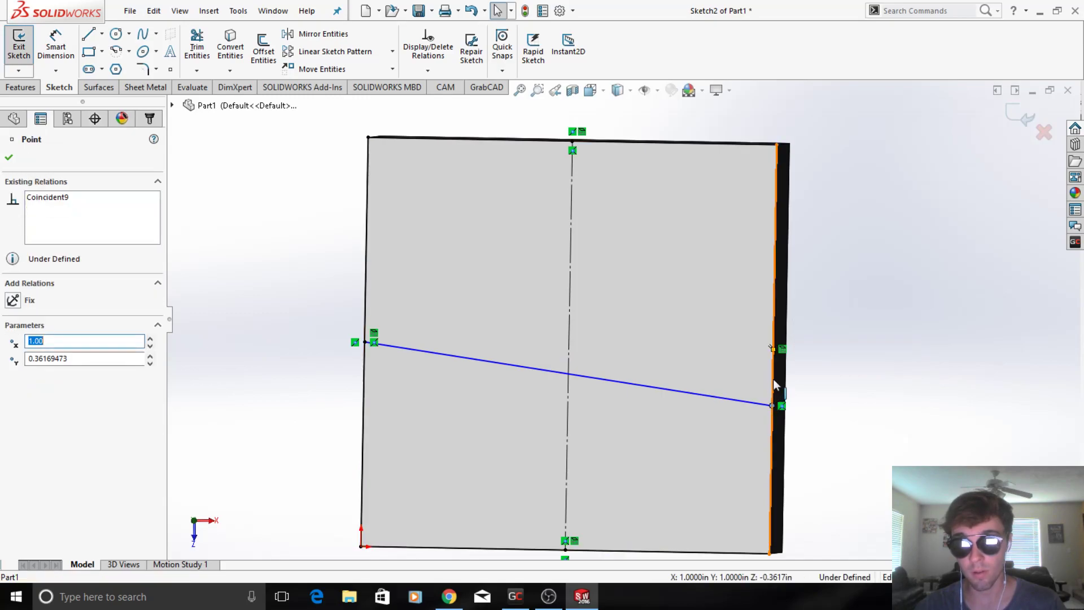
ctrl+click(774, 379)
click(14, 376)
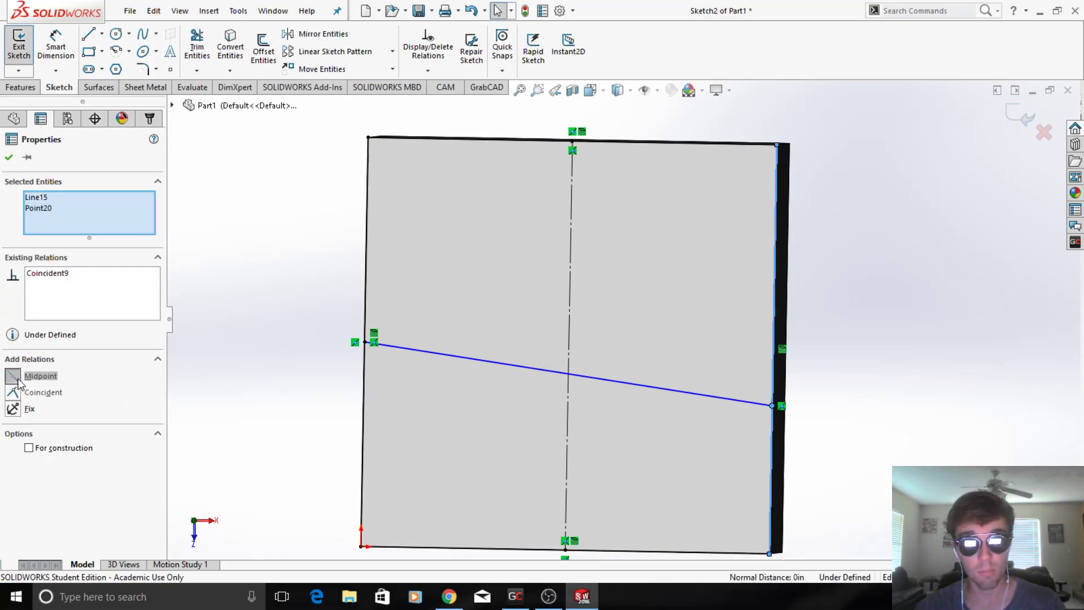
Step: Convert the horizontal middle line of the square into construction geometry
right_click(616, 345)
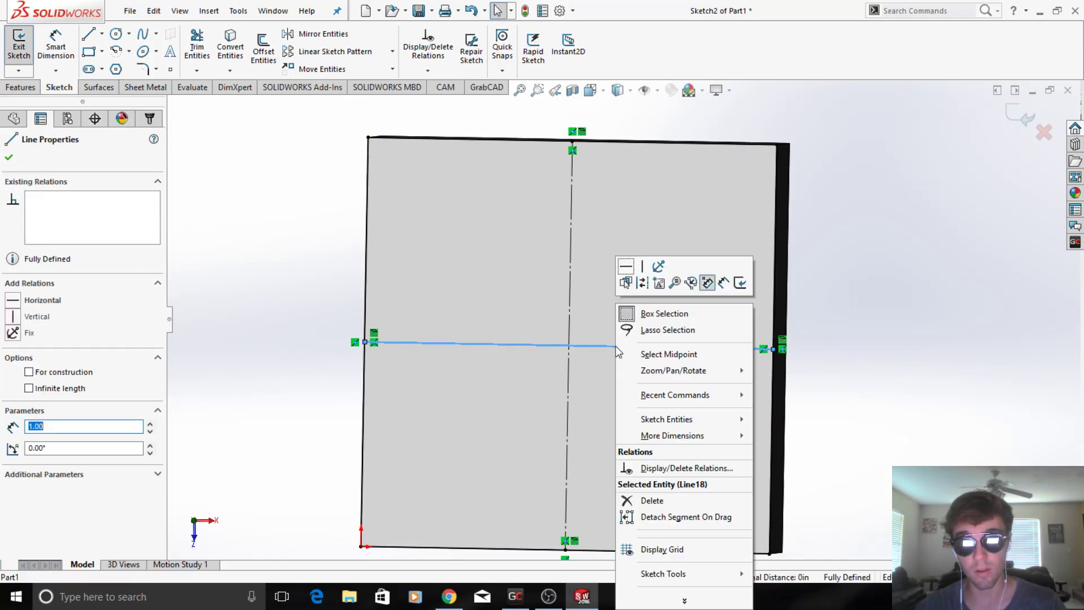
click(648, 282)
click(899, 339)
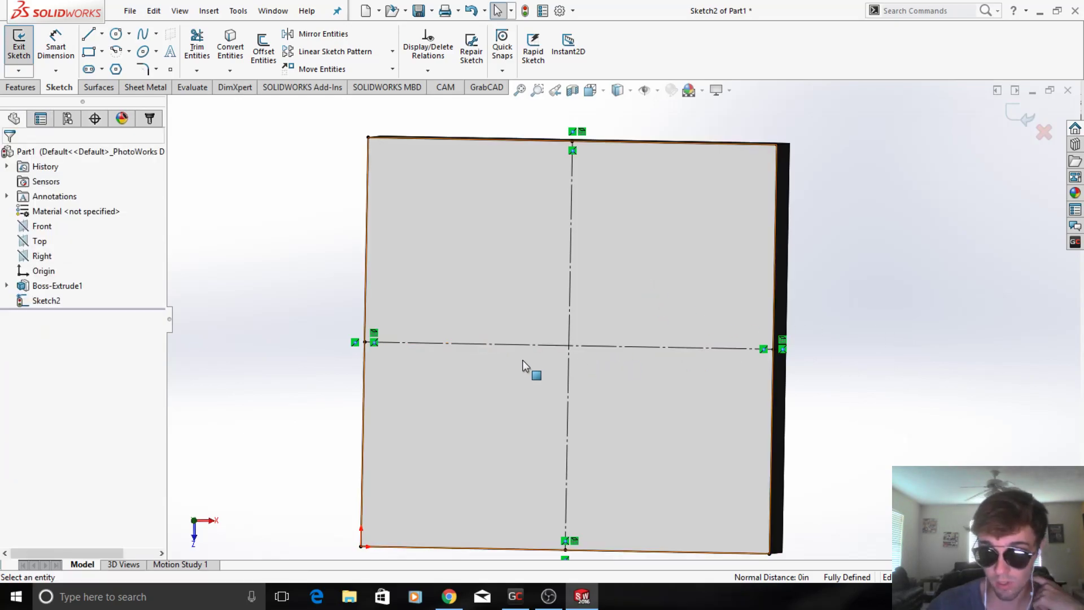
Step: Sketch a circle with a radius of about 0.33 in, centred where the two construction lines cross
click(116, 35)
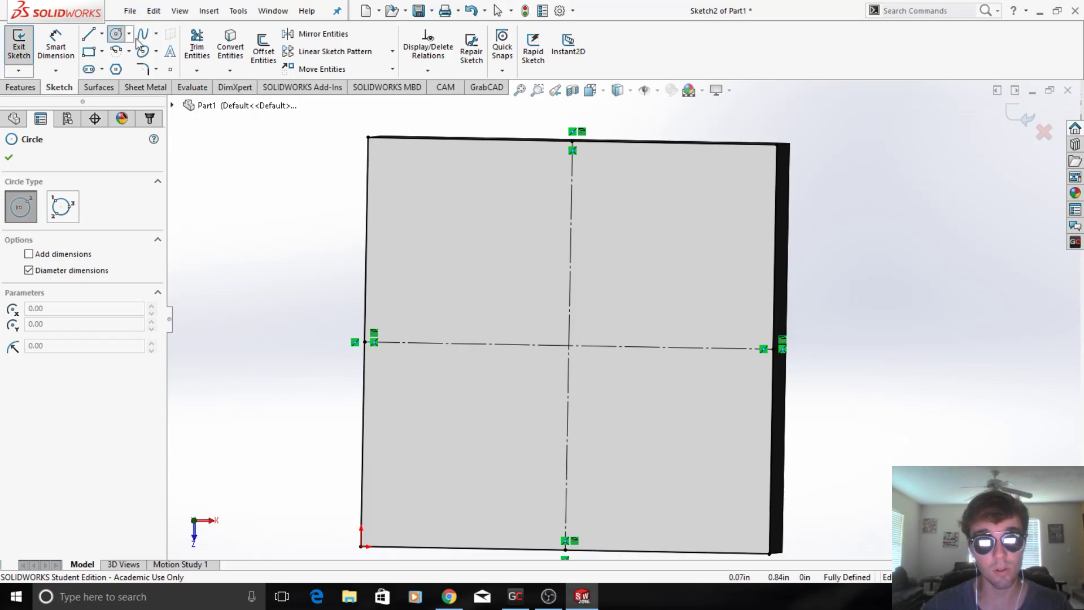
click(570, 346)
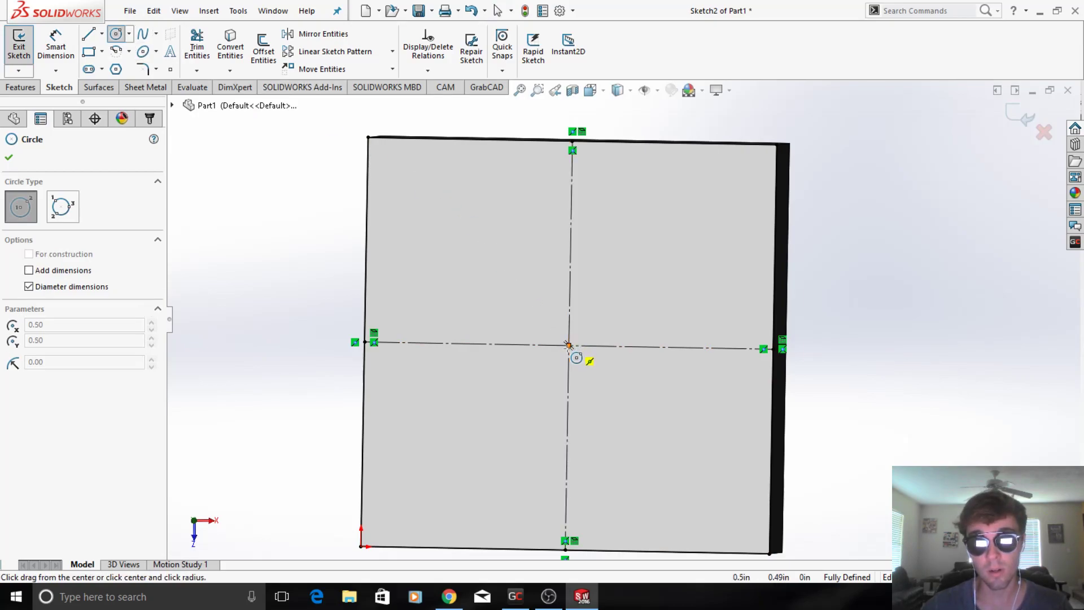
click(649, 455)
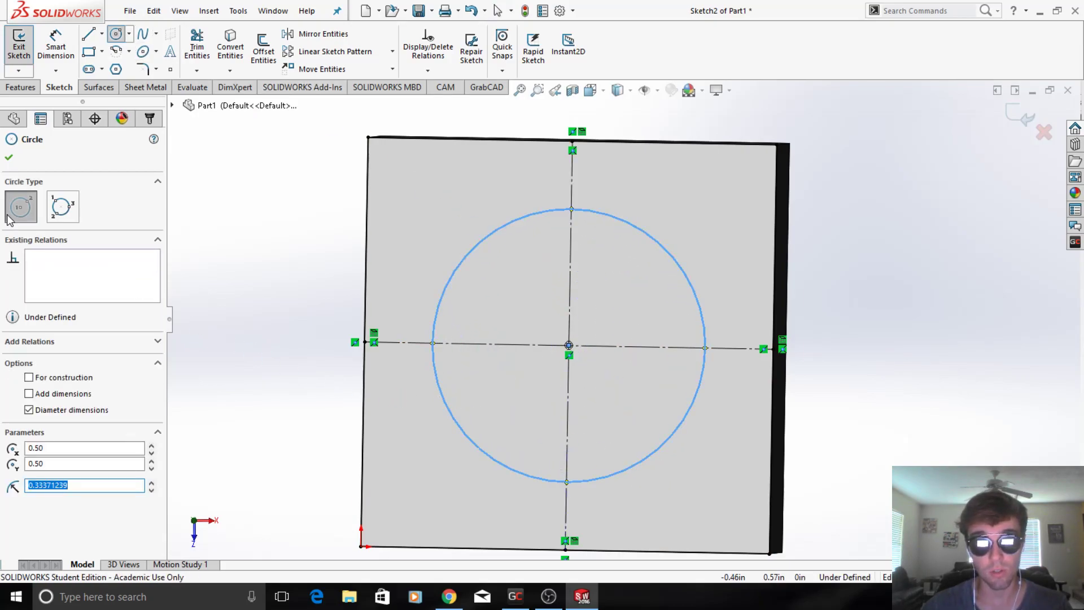
click(9, 158)
Step: Dimension the circle's diameter and set it to 0.5 in
click(56, 45)
click(665, 249)
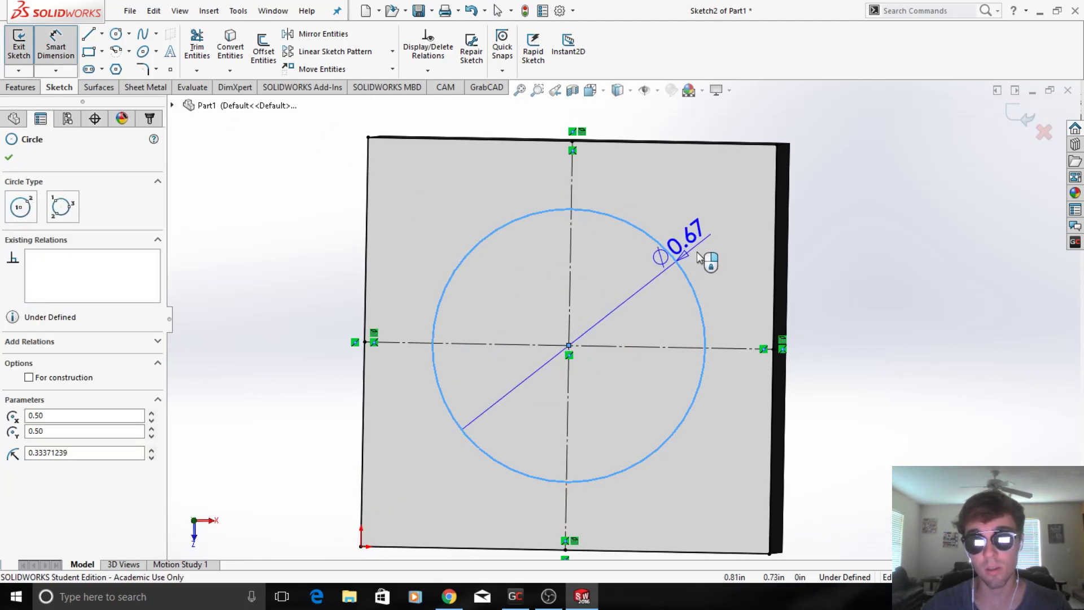
click(701, 232)
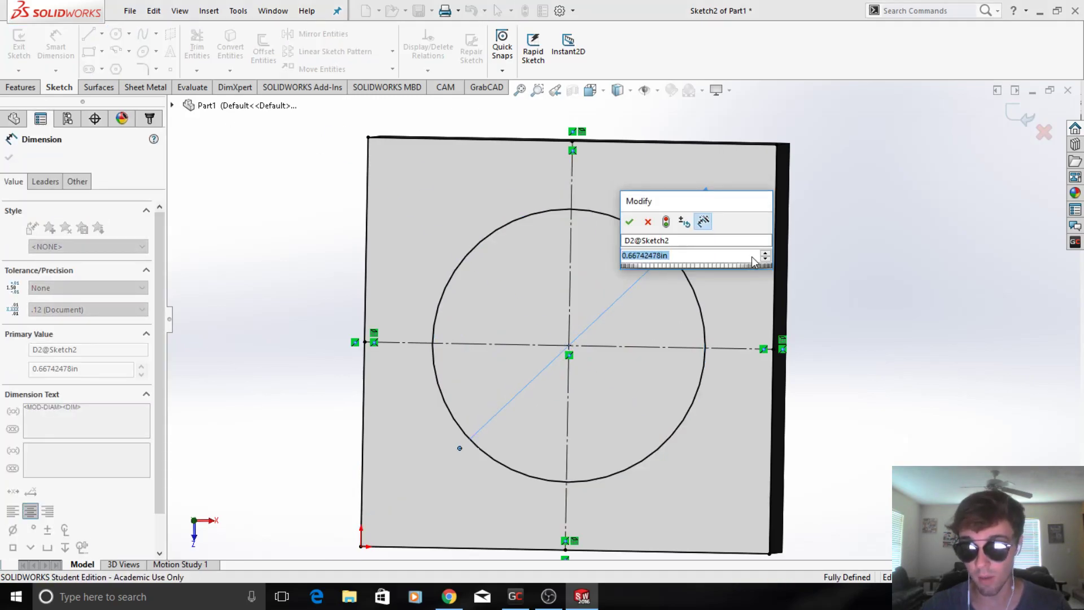
text(.5)
key(Return)
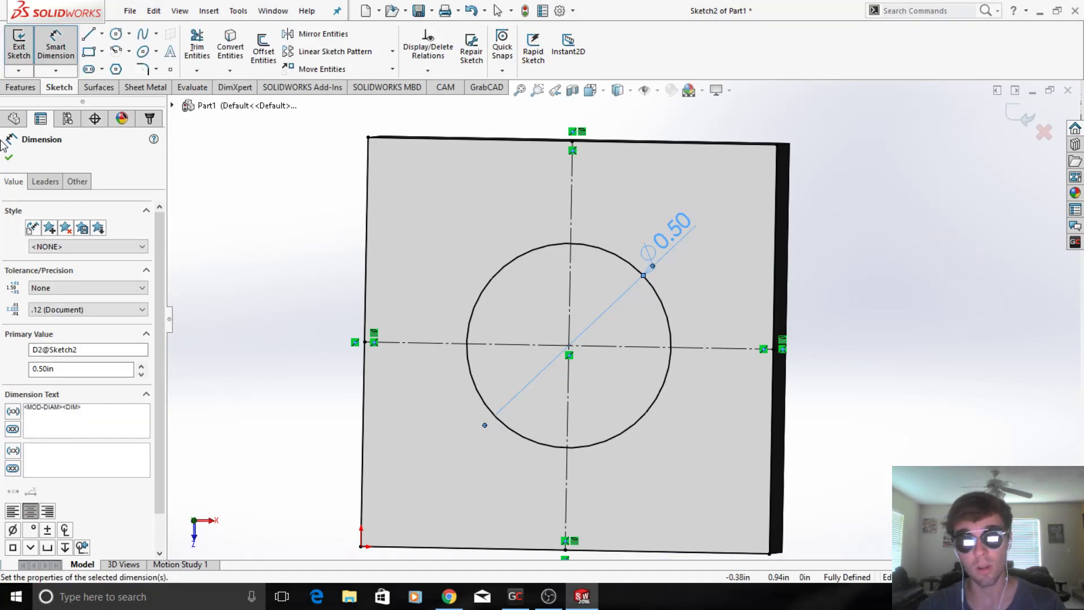
Step: Start an Extruded Cut from the finished sketch, using the inside of the 0.5 in circle as the selected contour
click(9, 158)
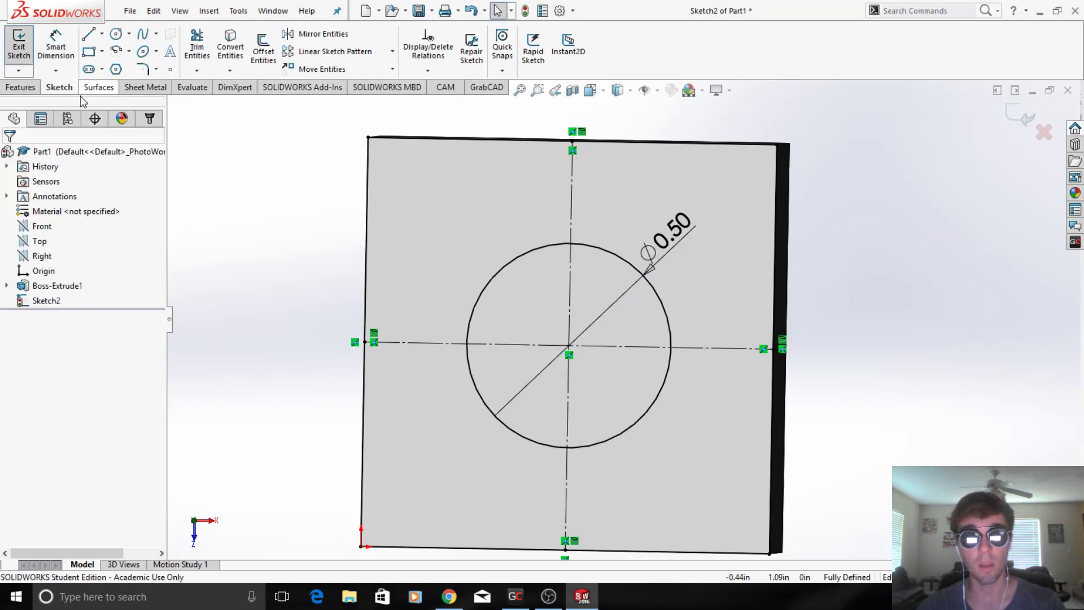
click(34, 89)
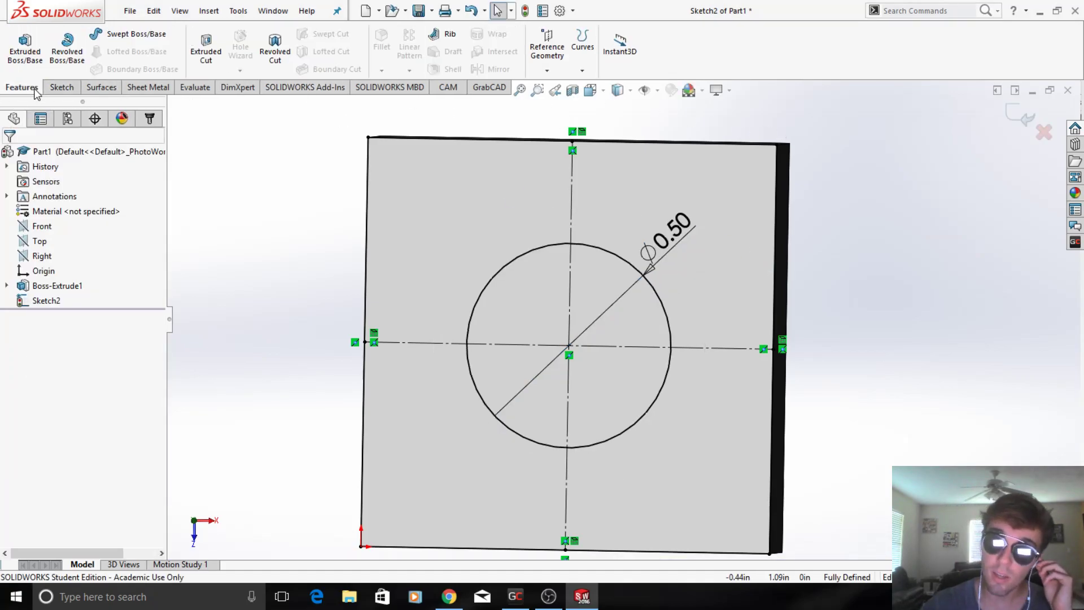
click(204, 45)
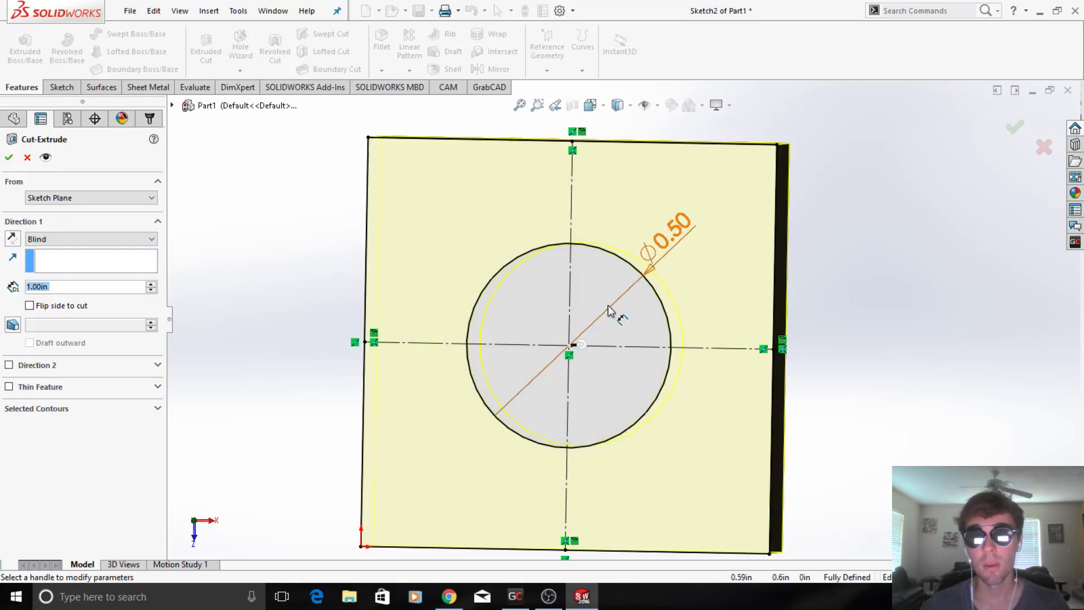
click(157, 409)
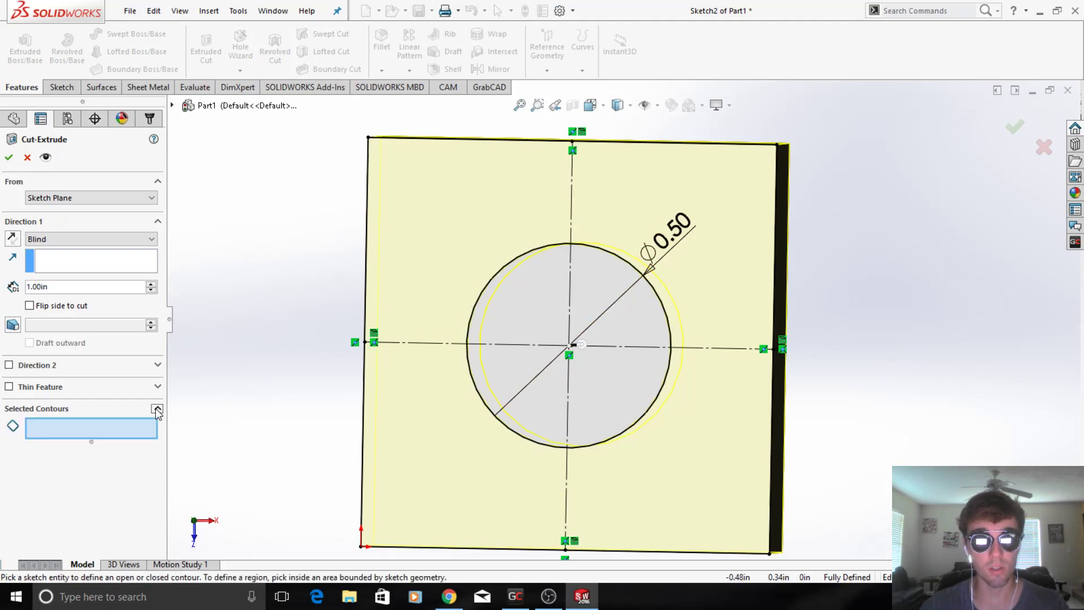
click(136, 434)
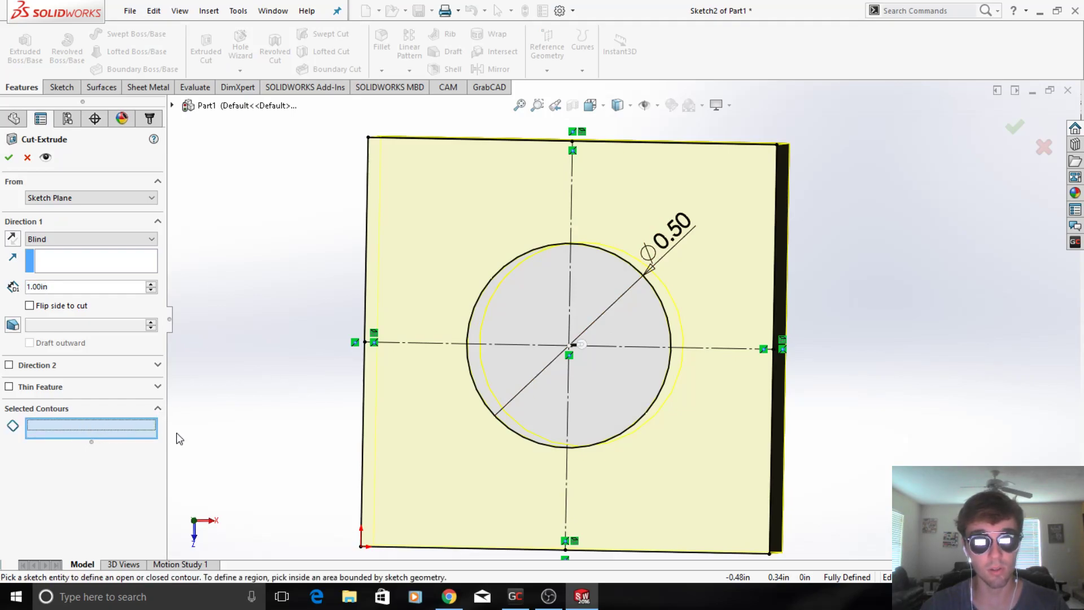
click(599, 304)
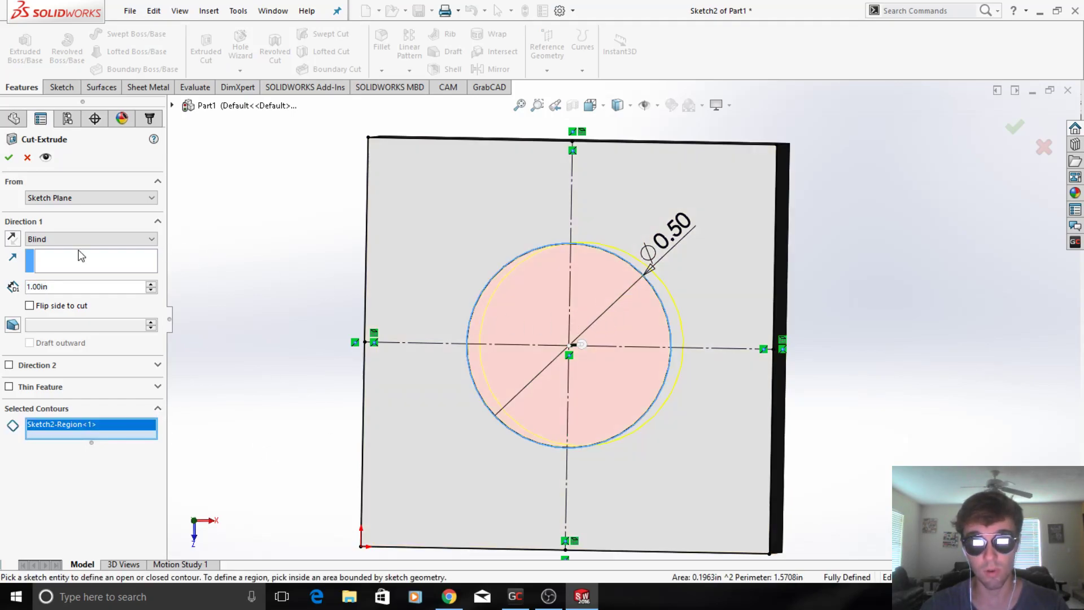
Step: Set the cut's end condition to Through All and check its preview through the cube
click(65, 238)
click(61, 260)
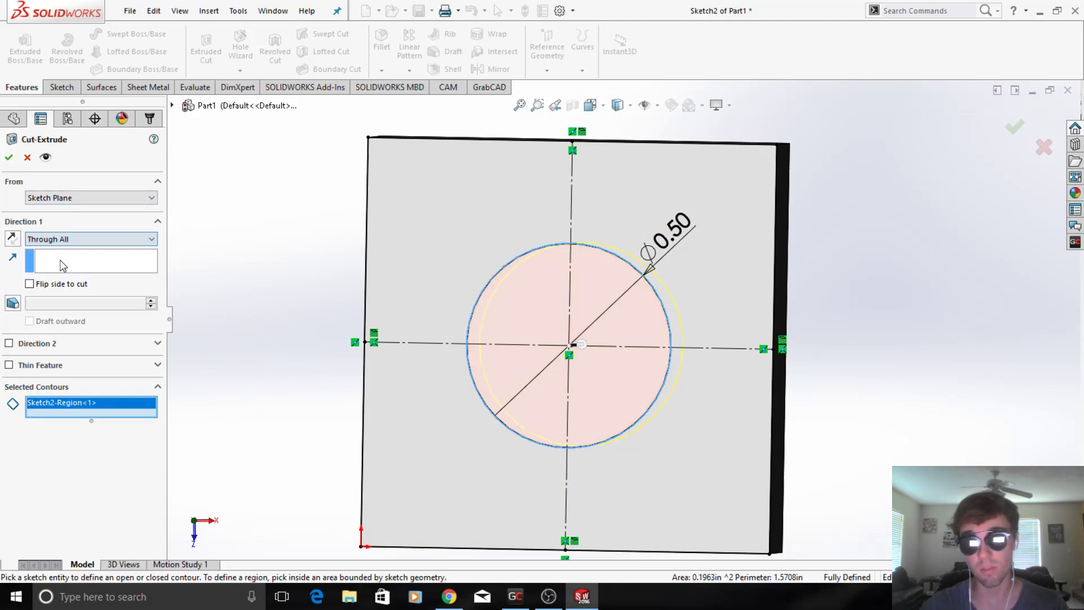
scroll(639, 253, up, 4)
key(f)
mouse_move(737, 249)
middle_down()
mouse_move(489, 313)
mouse_move(569, 310)
mouse_move(439, 296)
mouse_move(446, 307)
mouse_move(350, 311)
middle_up()
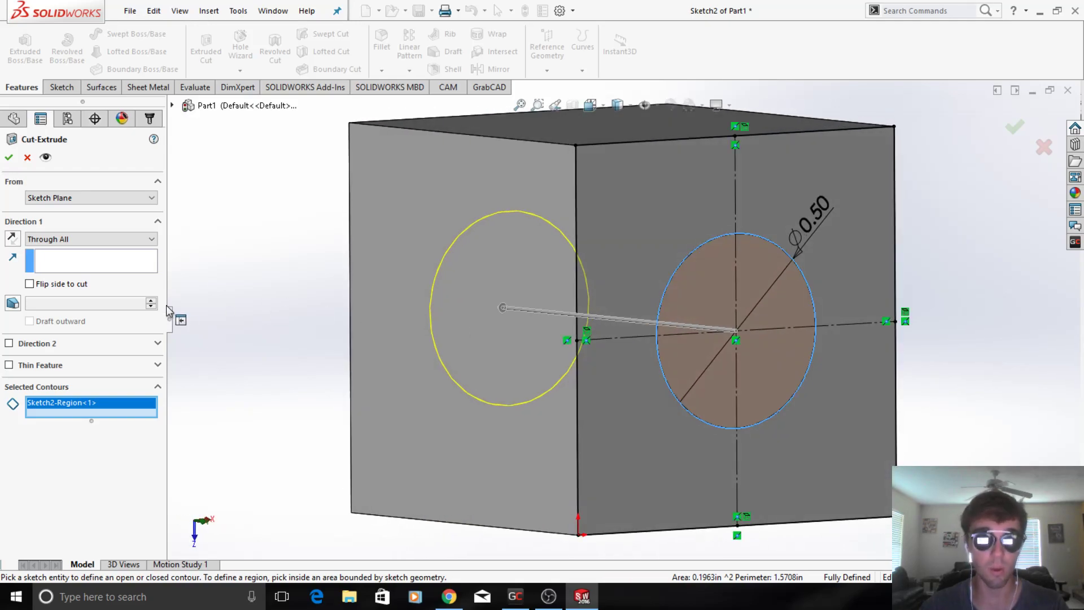
Step: Change the cut's end condition to Up To Surface, ending at the cube face opposite the sketch
click(104, 242)
click(84, 295)
middle_drag(349, 257, 477, 256)
click(476, 257)
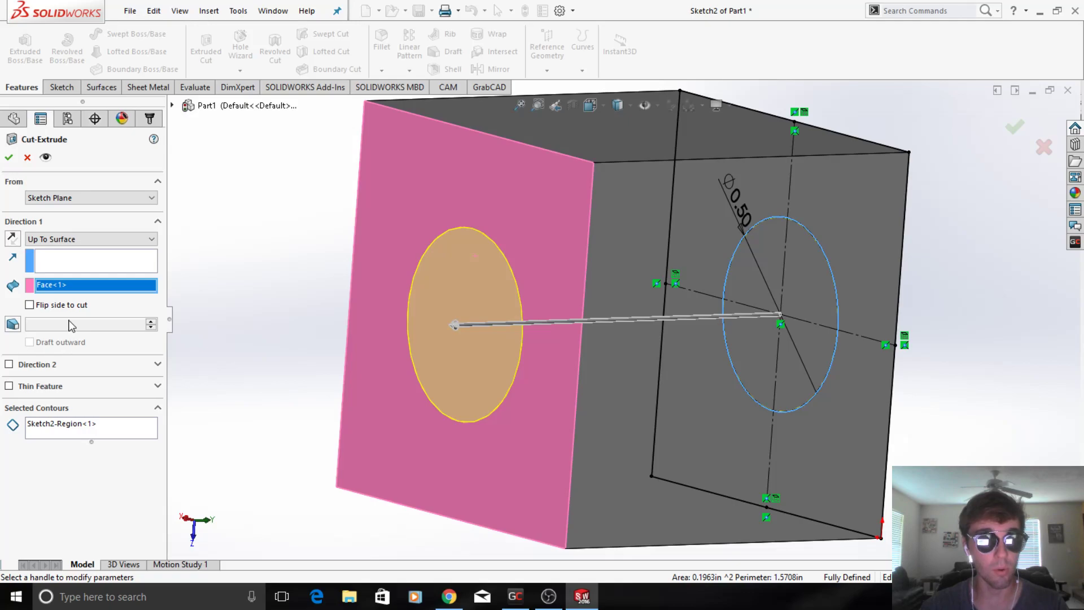
Step: Change the cut's end condition to Offset From Surface, with a 0.75 in offset from the opposite face
click(94, 239)
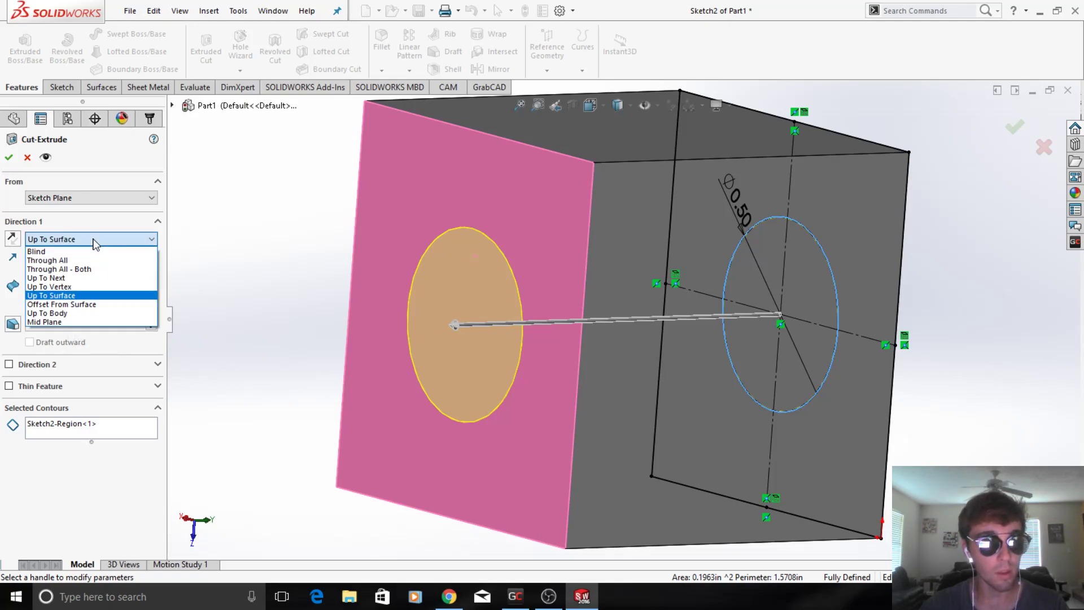
click(79, 305)
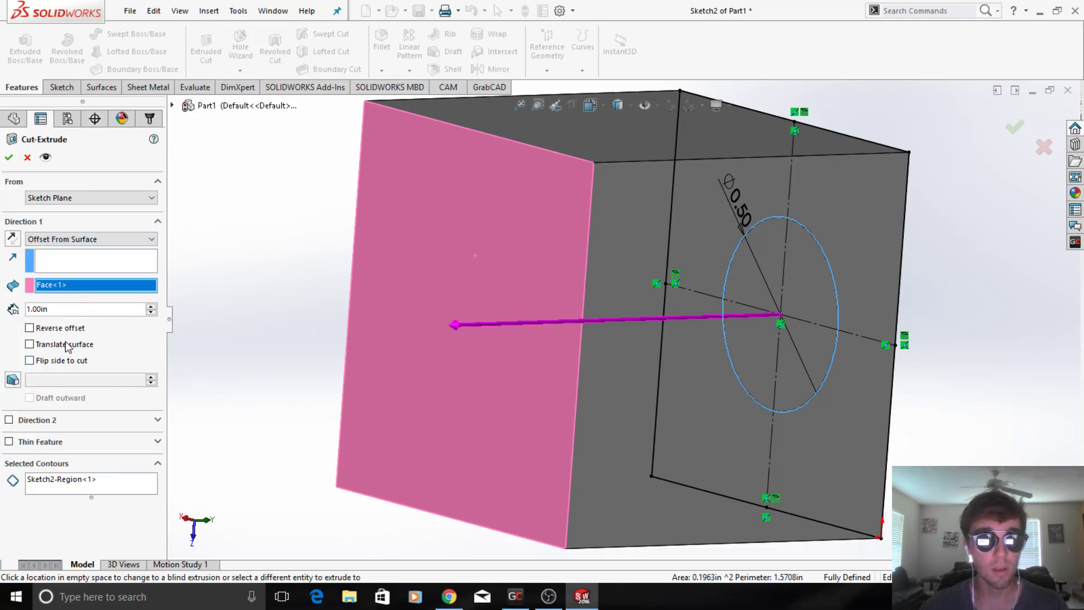
text(.75)
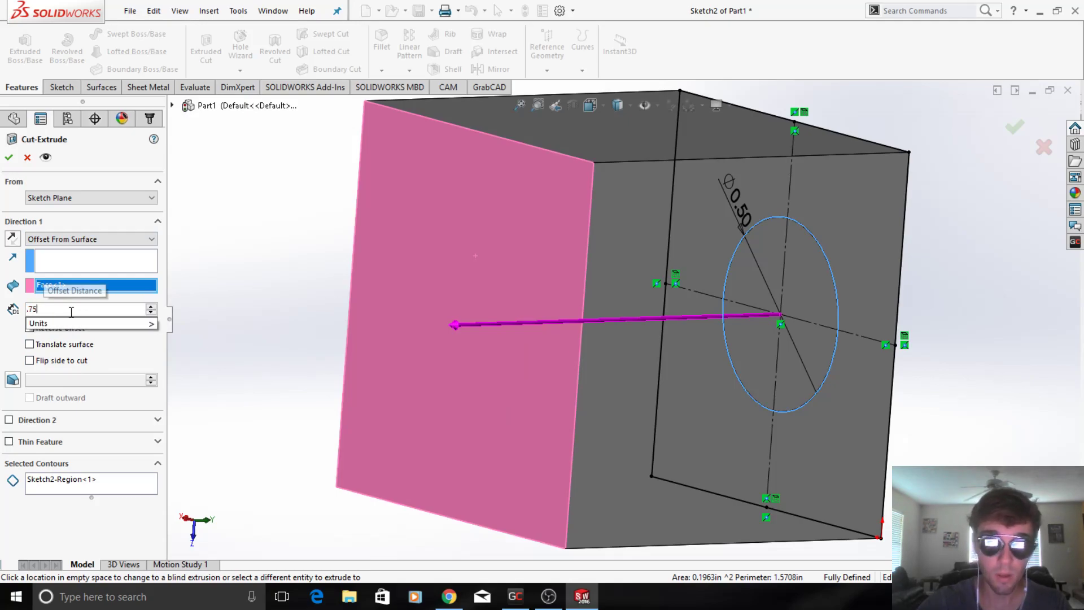
key(Return)
middle_drag(606, 283, 559, 271)
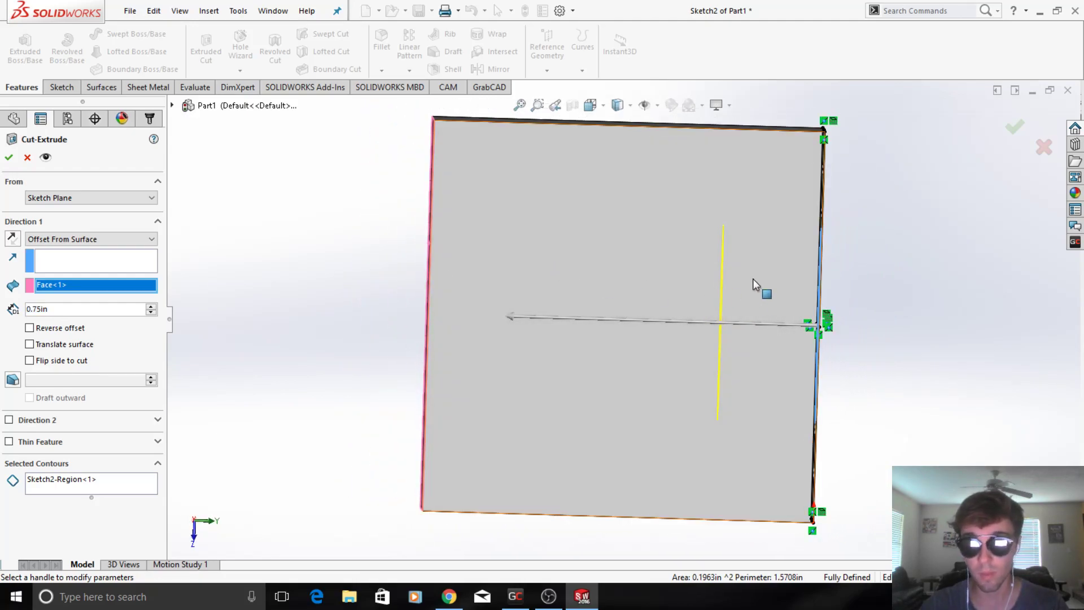
mouse_move(747, 280)
middle_down()
mouse_move(714, 278)
mouse_move(751, 282)
middle_up()
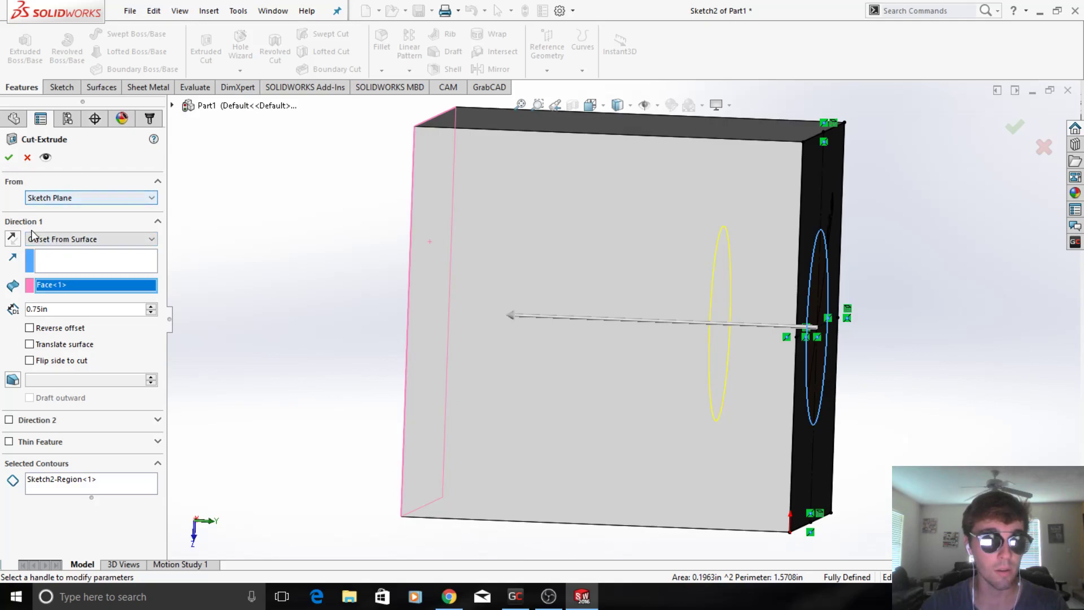
Step: Set the cut's end condition to Through All and complete the circular hole through the cube
click(54, 239)
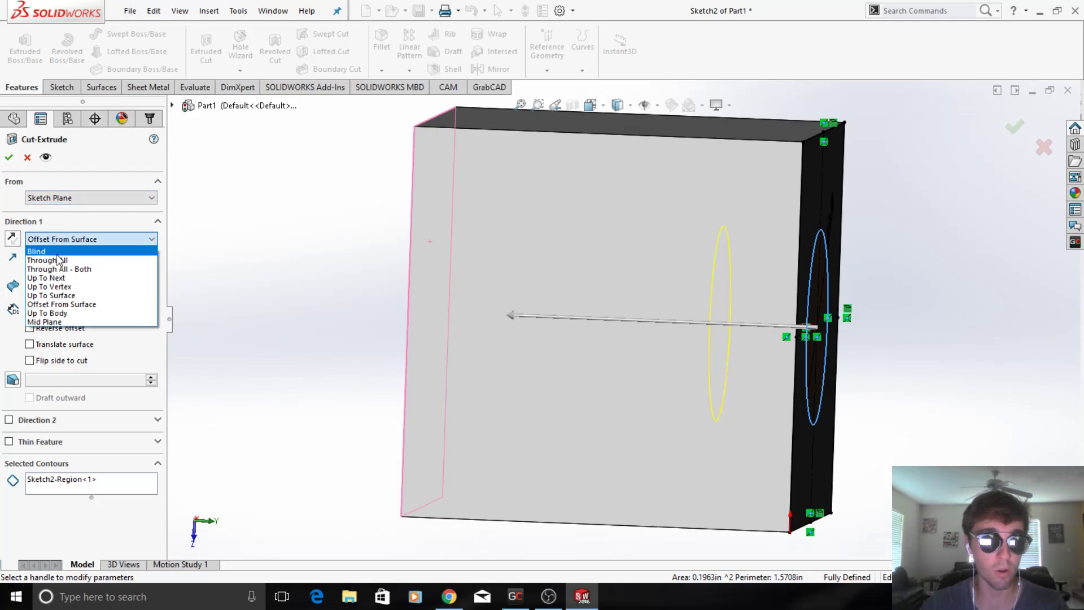
click(58, 261)
middle_drag(436, 267, 388, 240)
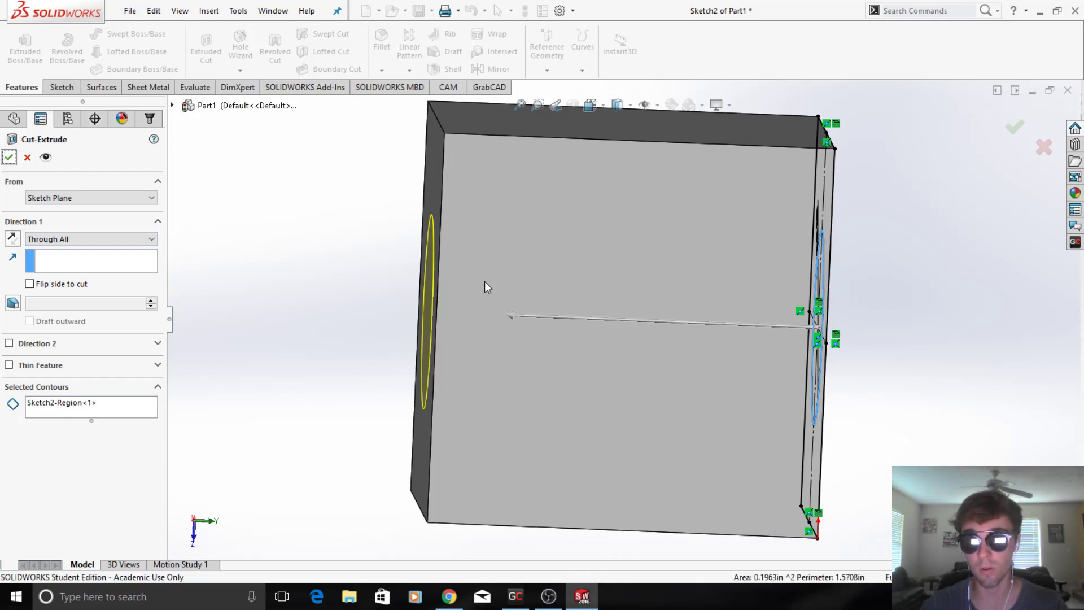
key(Return)
middle_drag(838, 339, 646, 331)
scroll(637, 314, up, 3)
scroll(653, 375, up, 2)
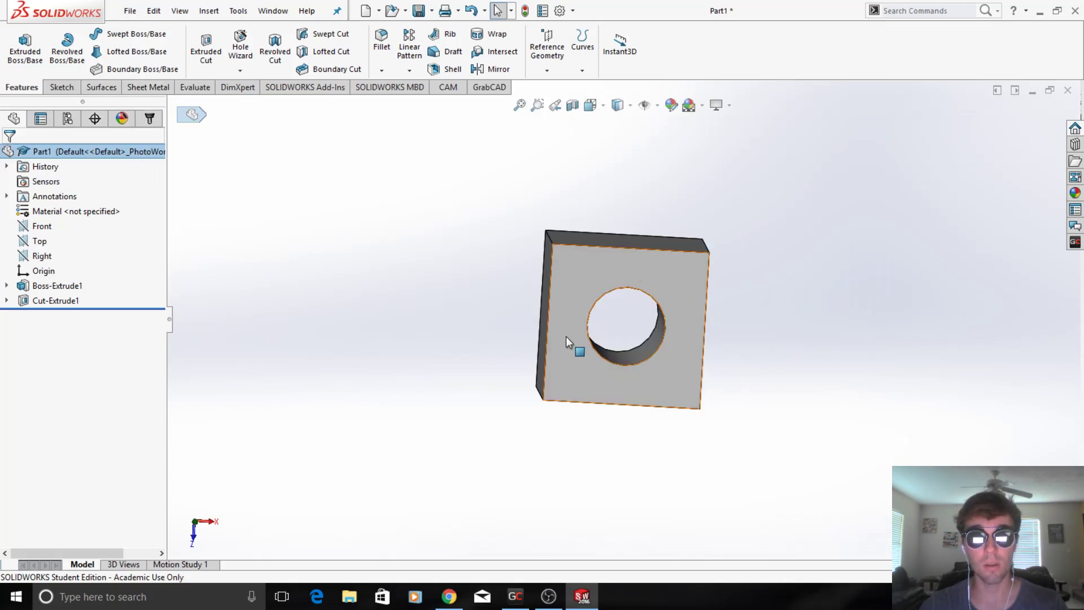
scroll(582, 344, up, 2)
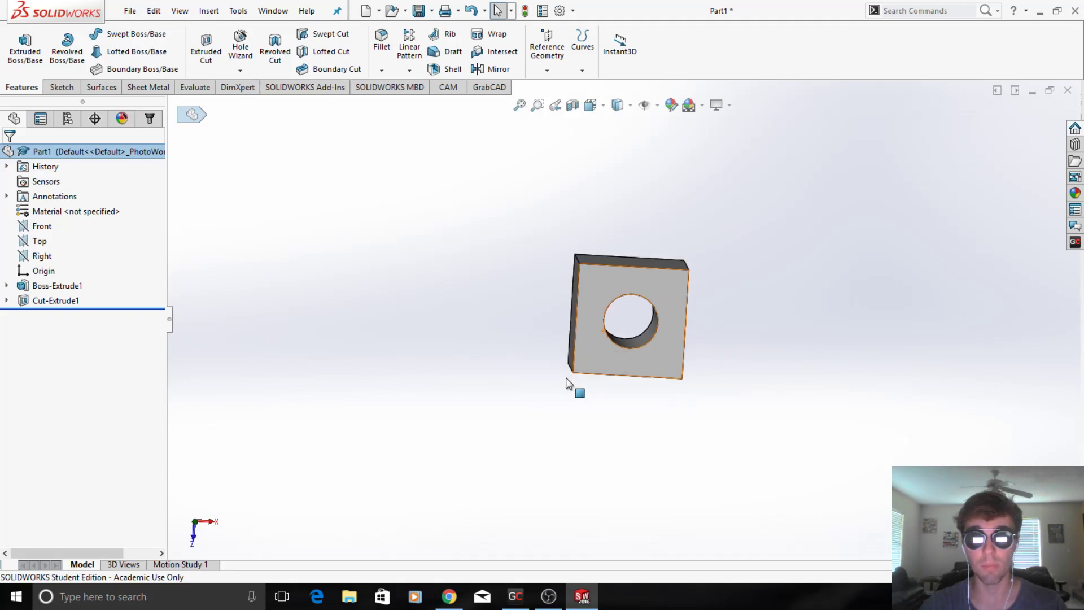
scroll(651, 362, down, 5)
middle_drag(661, 348, 639, 348)
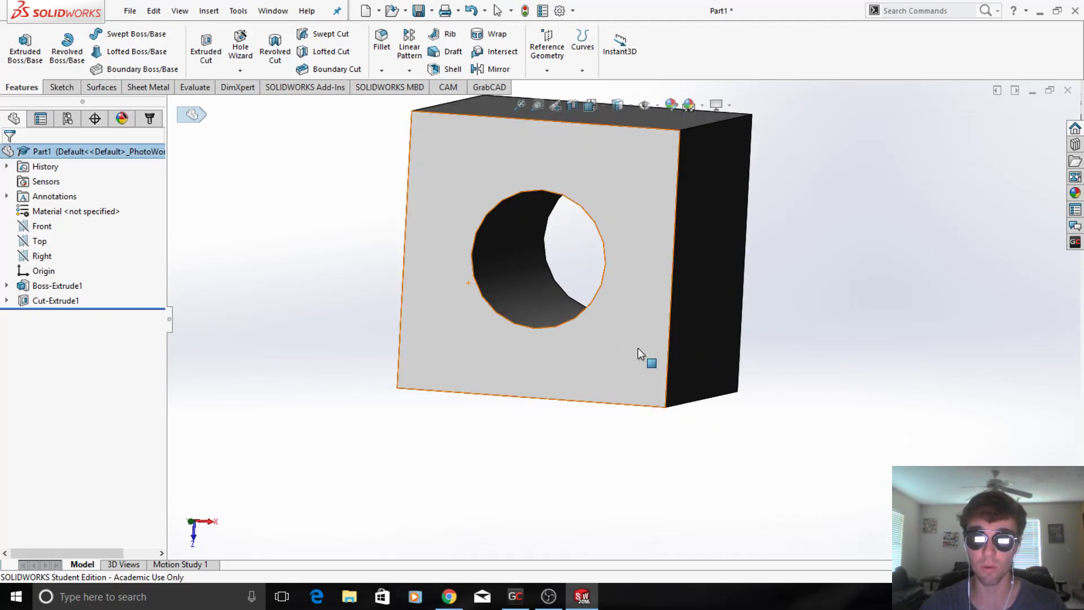
click(548, 69)
click(550, 66)
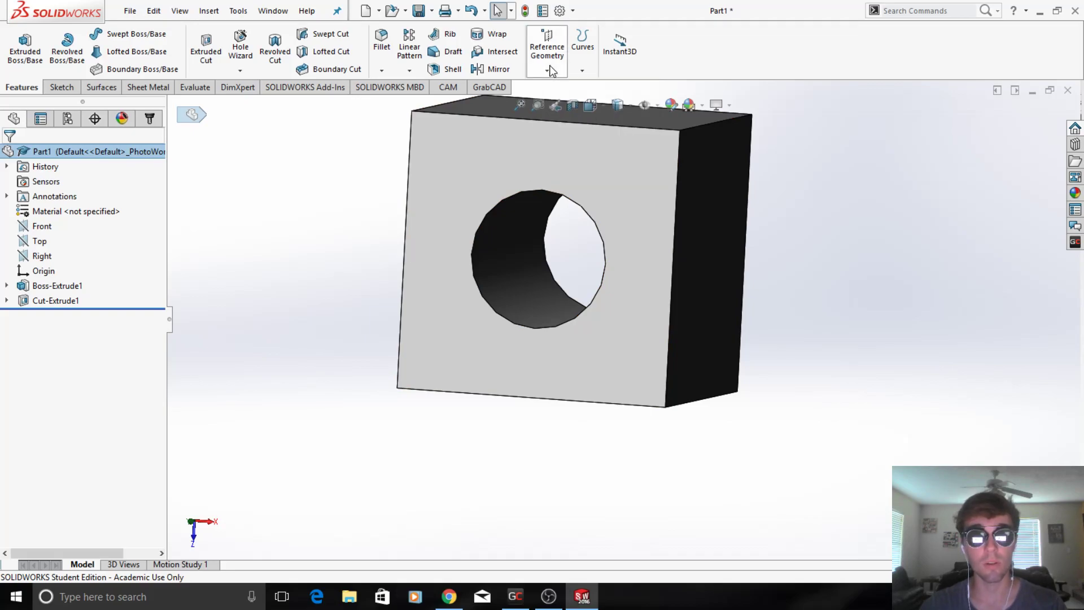
middle_drag(575, 260, 586, 295)
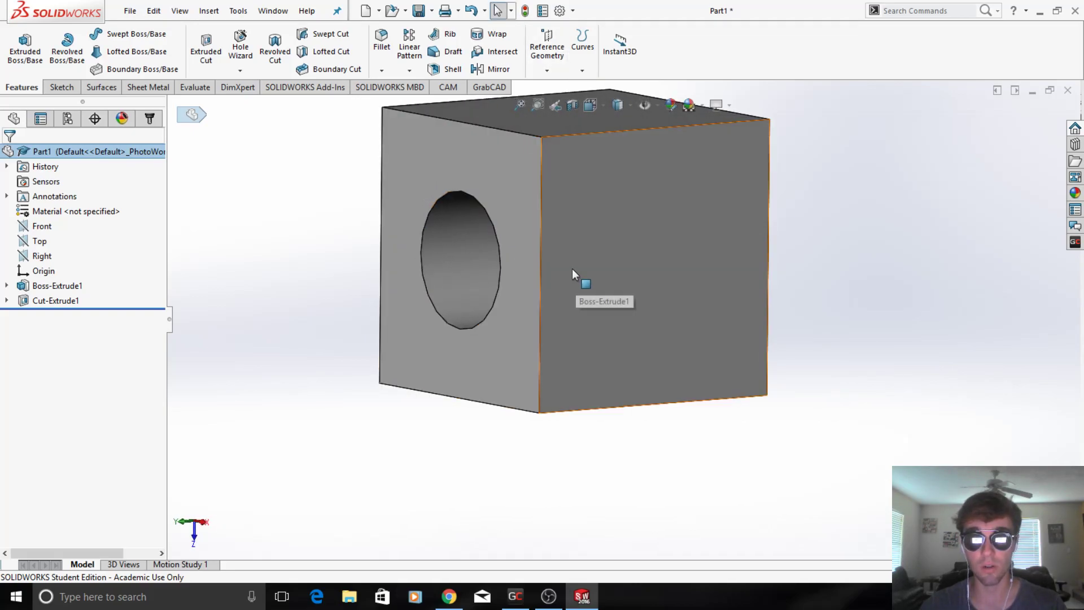
click(548, 69)
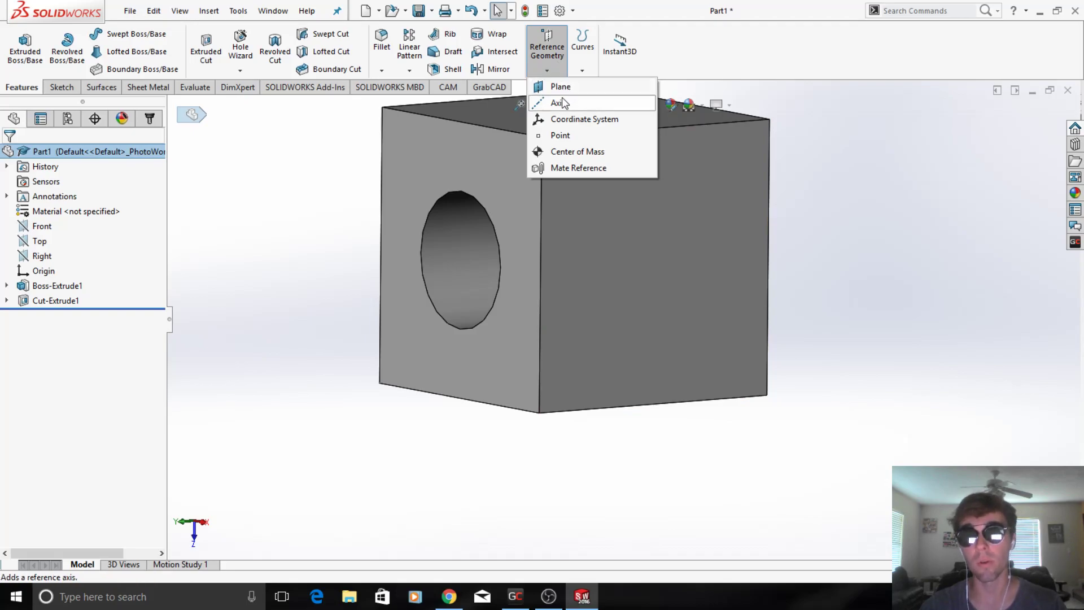
click(562, 137)
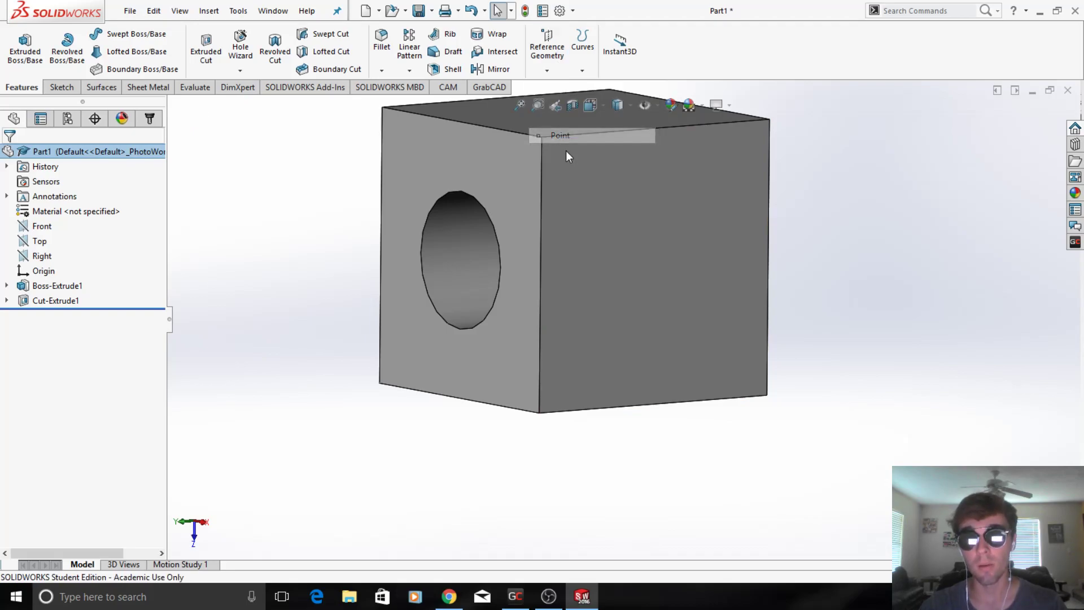
click(579, 325)
middle_drag(579, 324, 543, 305)
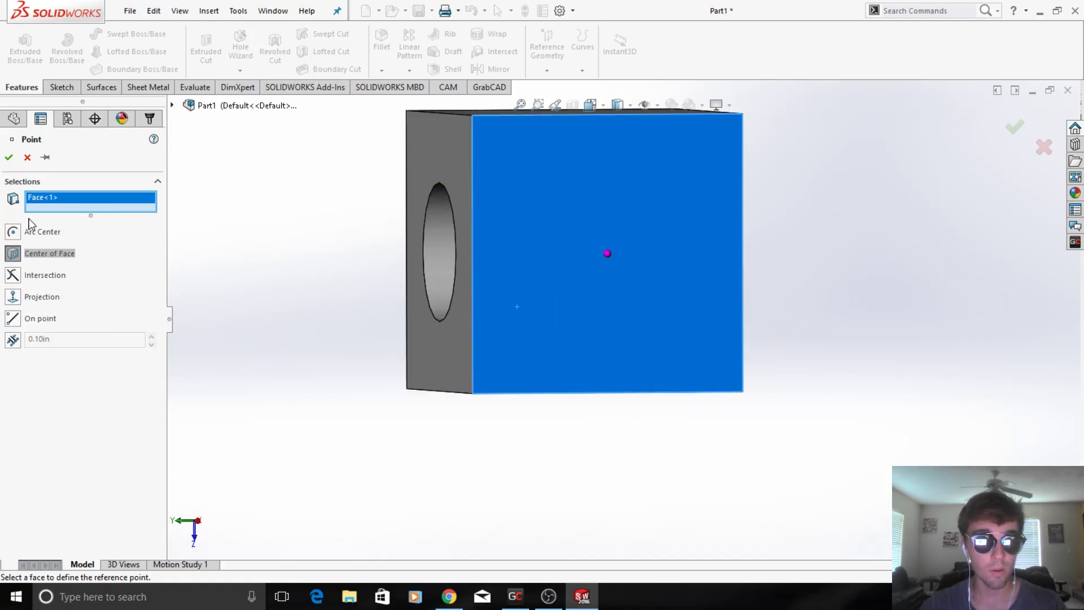
click(27, 158)
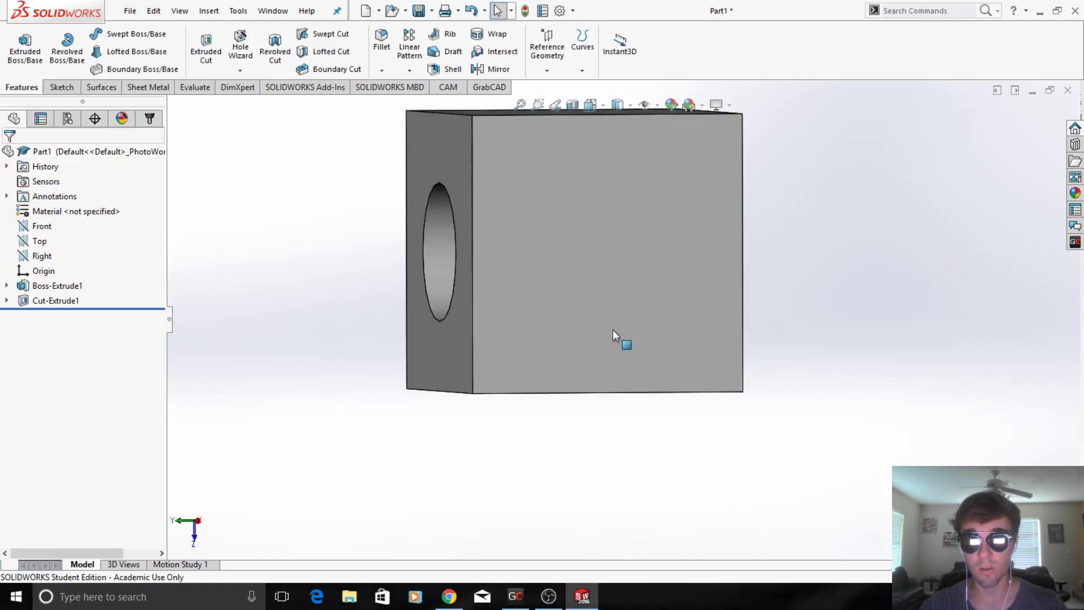
Step: Start a new sketch on the cube's solid side face adjoining the face with the hole
right_click(573, 309)
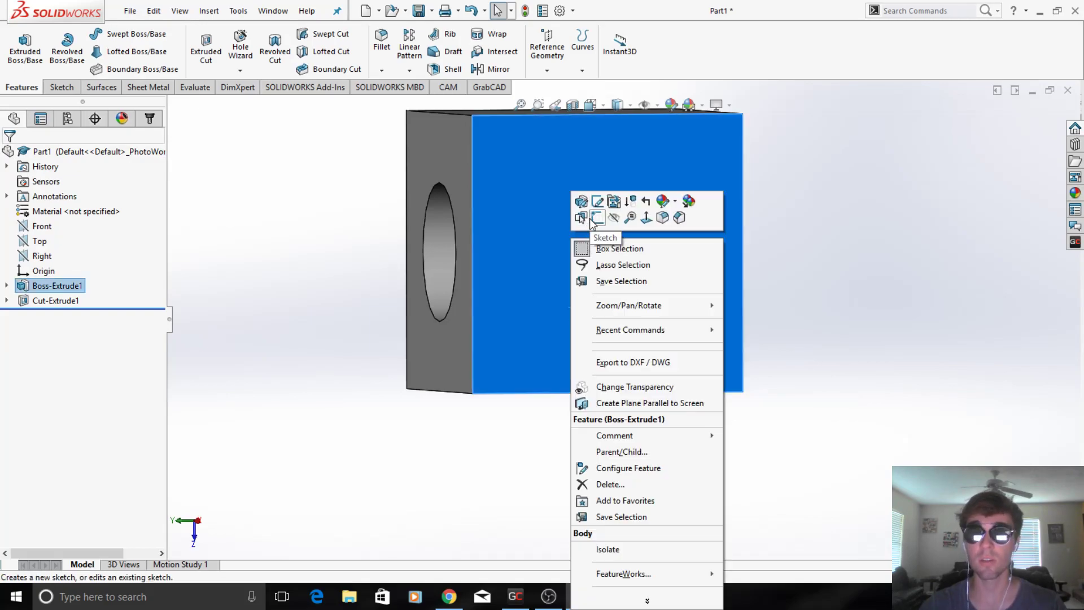
click(597, 219)
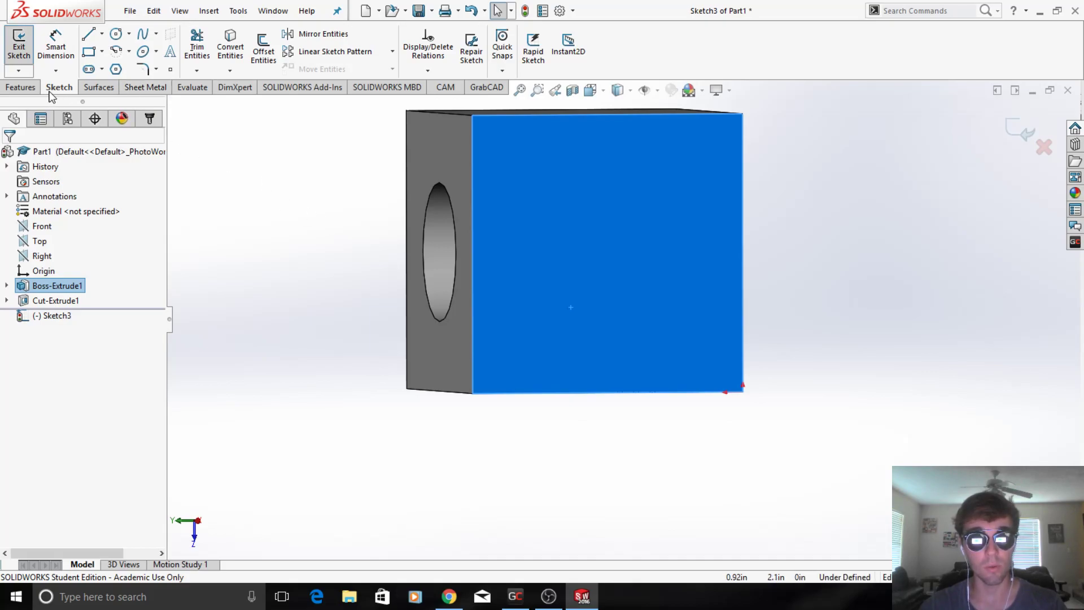
right_click(535, 250)
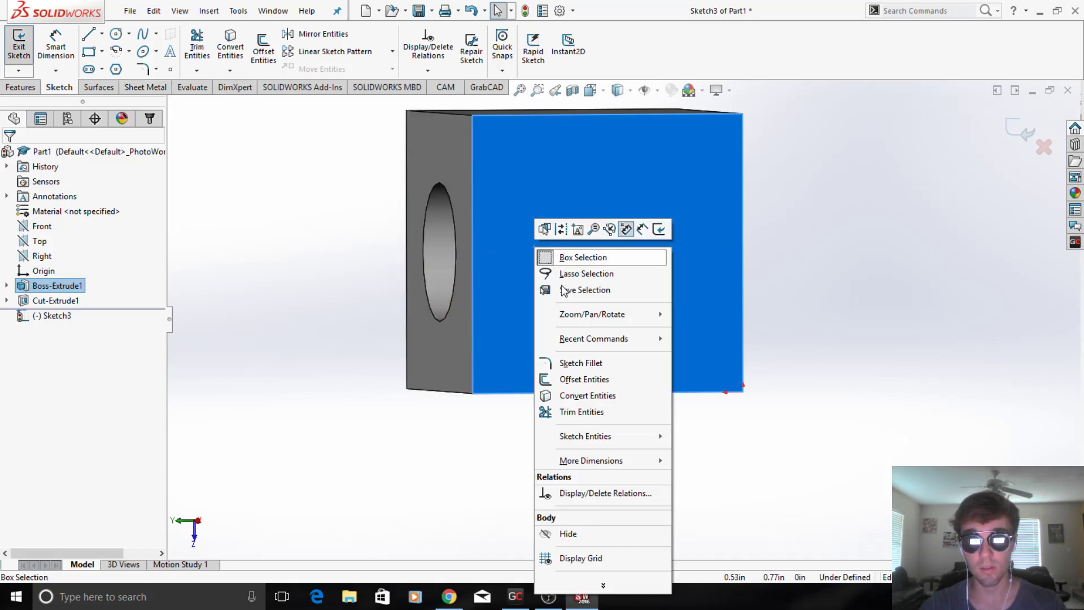
click(434, 462)
Step: Place a sketch point on the edge shared with the holed face, about 0.17 in above the lower corner
click(170, 69)
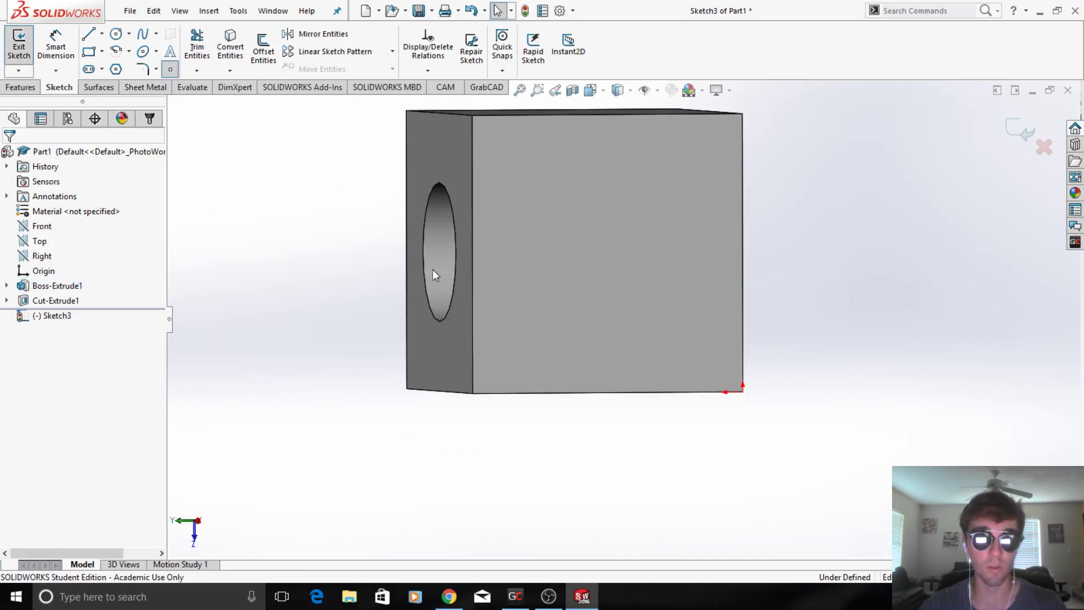
scroll(491, 356, down, 3)
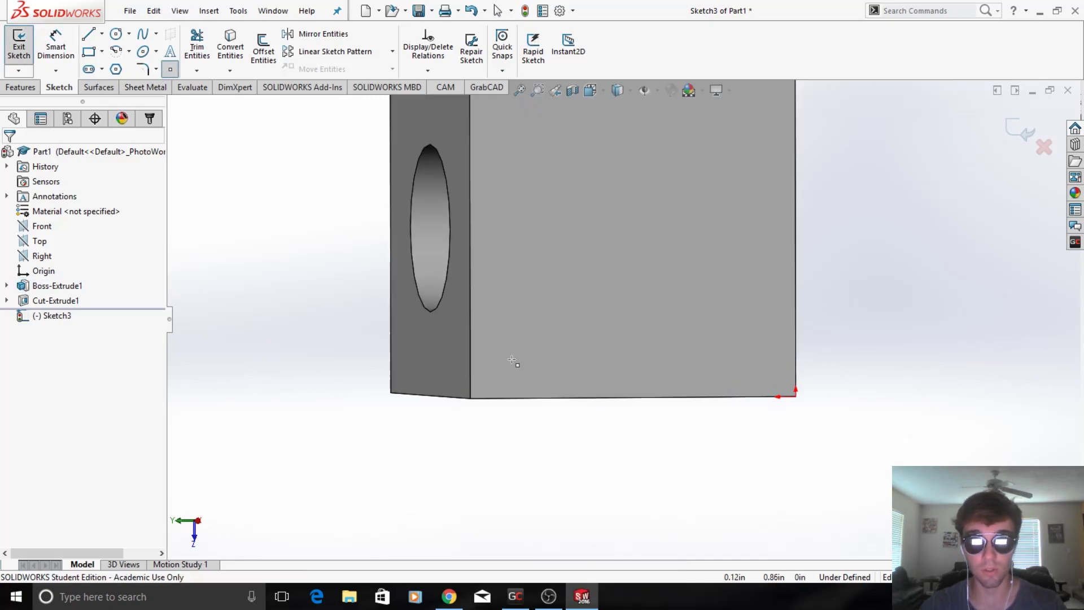
click(468, 338)
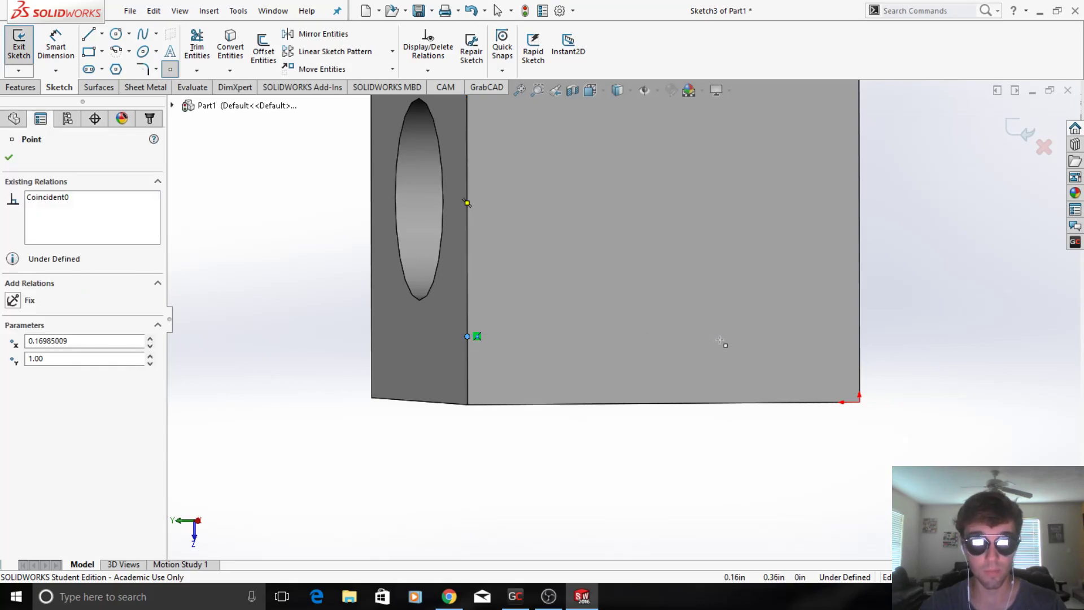
click(9, 158)
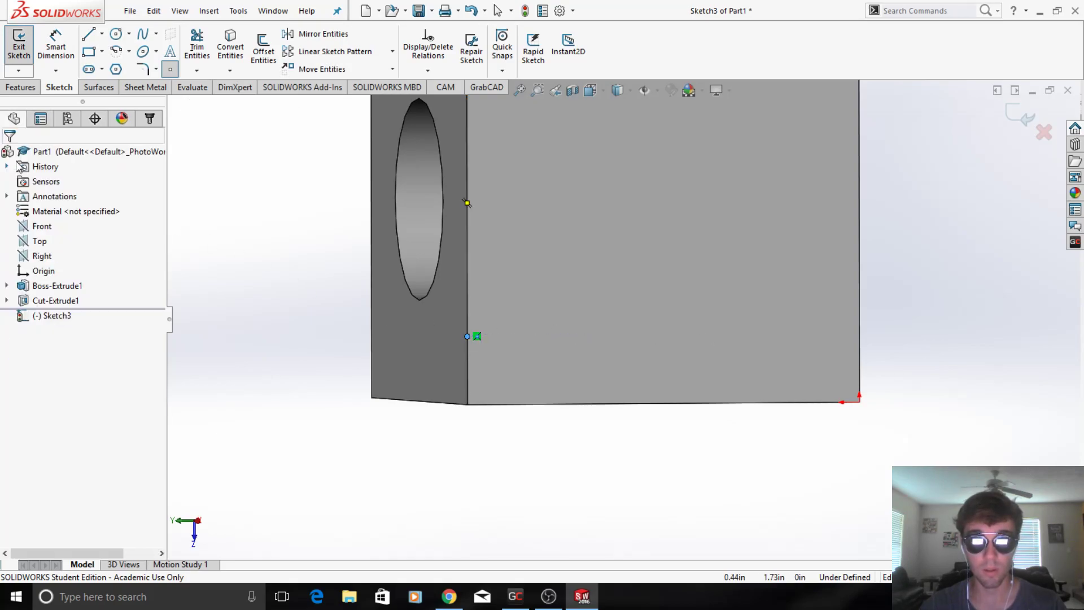
Step: Dimension the point 0.25 in above the lower corner along the shared vertical edge and finish the sketch
click(56, 48)
click(468, 337)
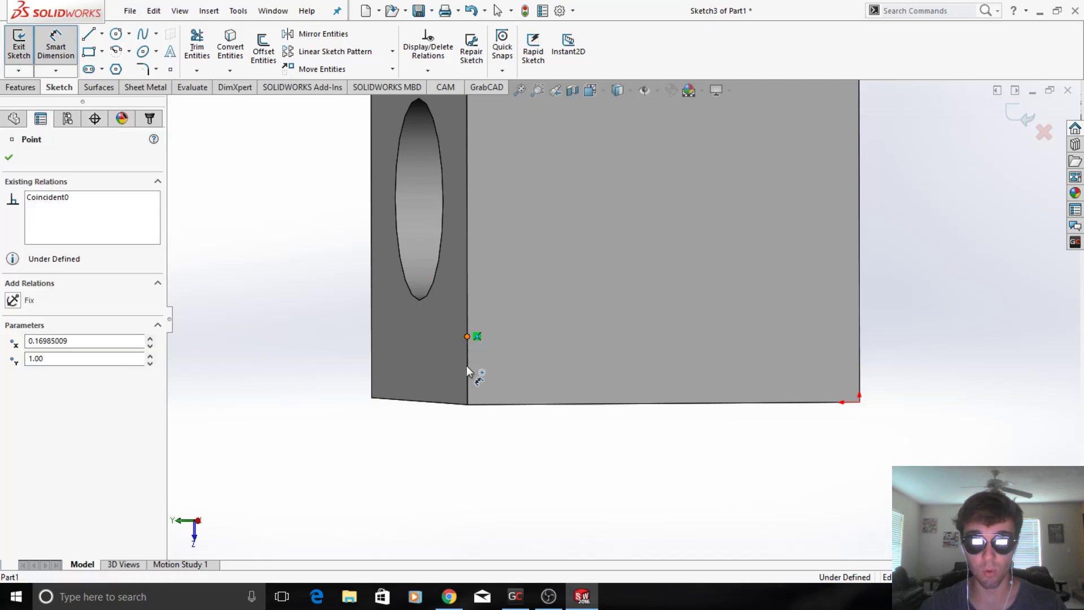
click(467, 405)
click(502, 361)
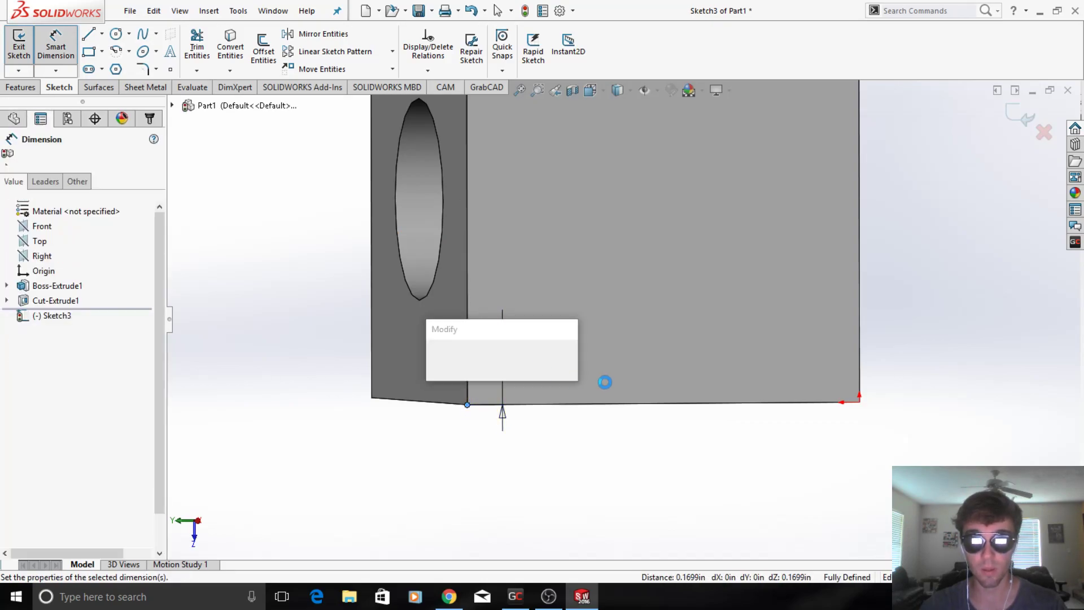
text(.25)
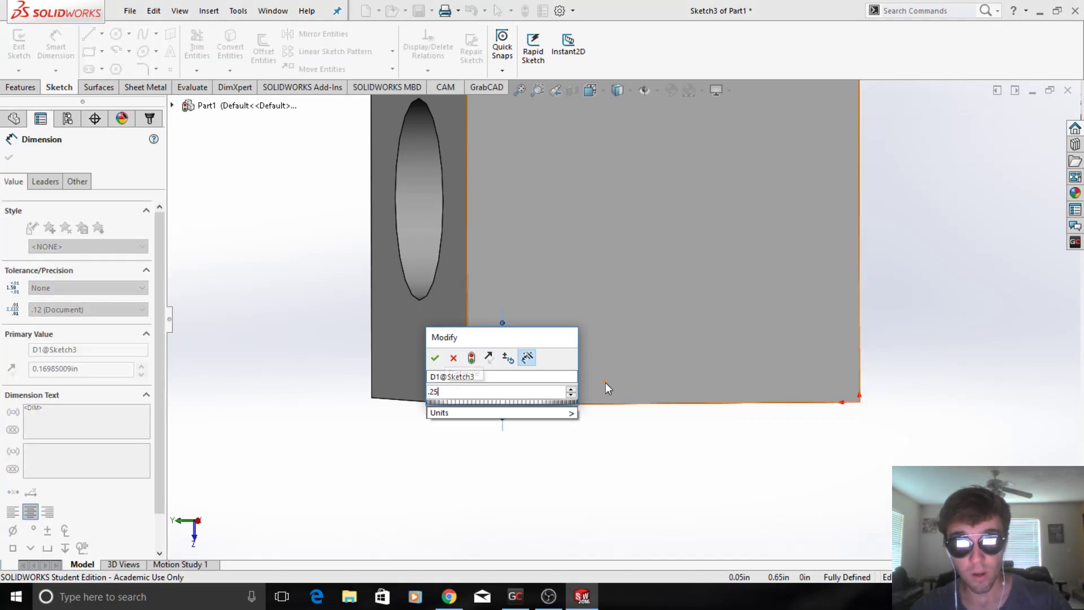
key(Return)
click(1028, 117)
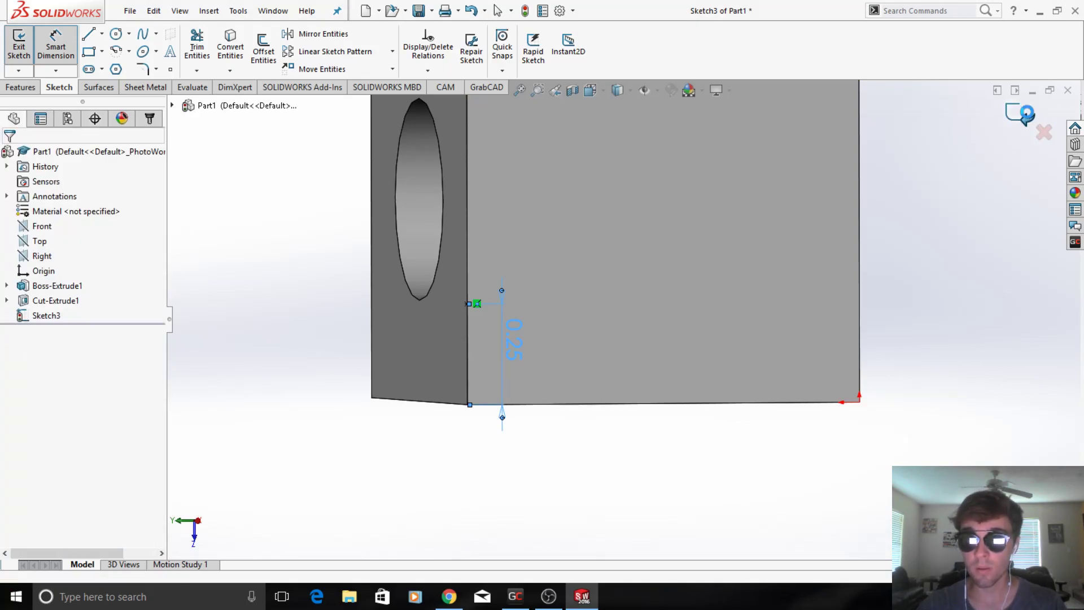
Step: Start another sketch on the same solid side face and place a point on its lower edge, about 0.18 in from the shared corner
click(561, 353)
right_click(562, 353)
click(588, 221)
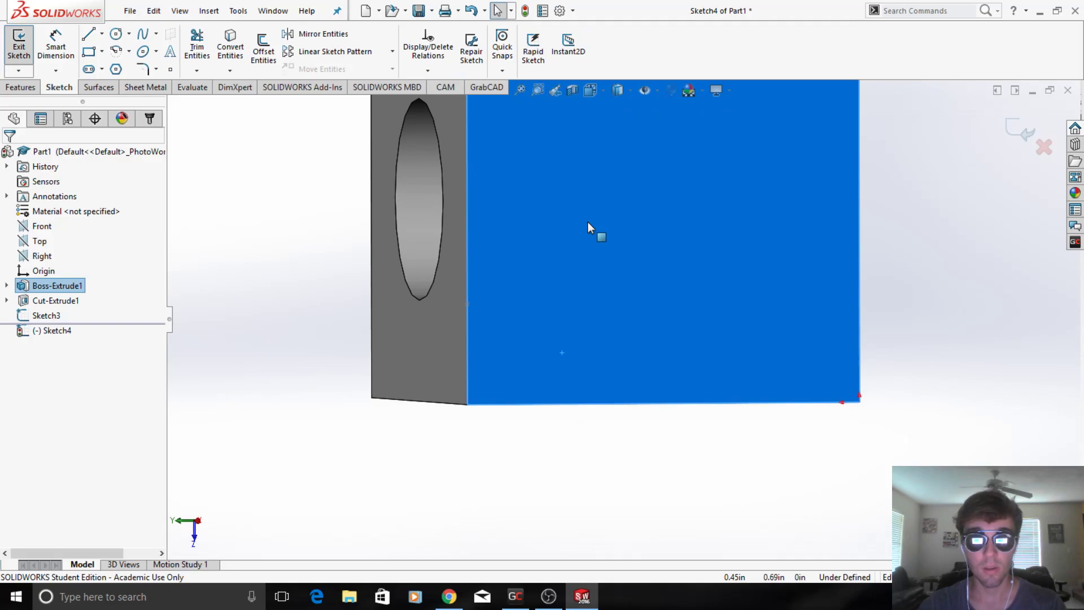
click(170, 69)
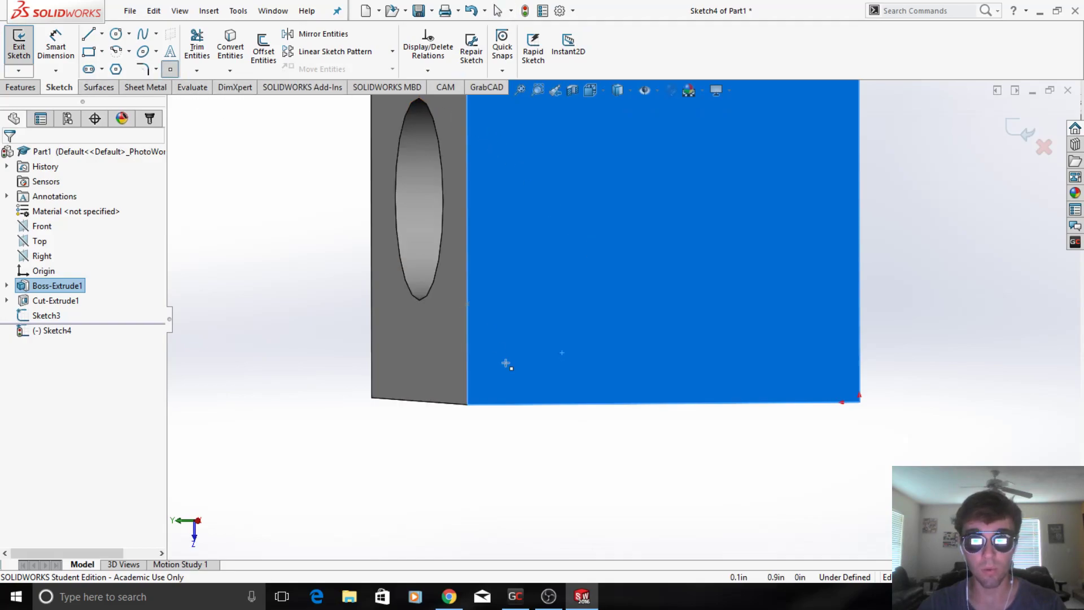
click(536, 404)
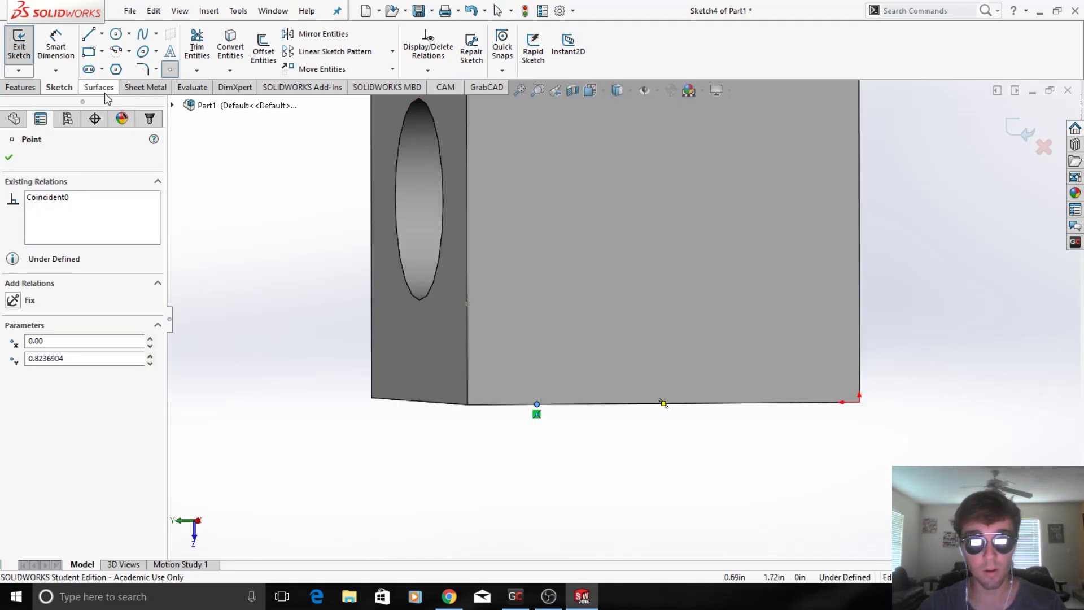
Step: Dimension the lower-edge point 0.25 in from the shared corner and finish the sketch
click(59, 49)
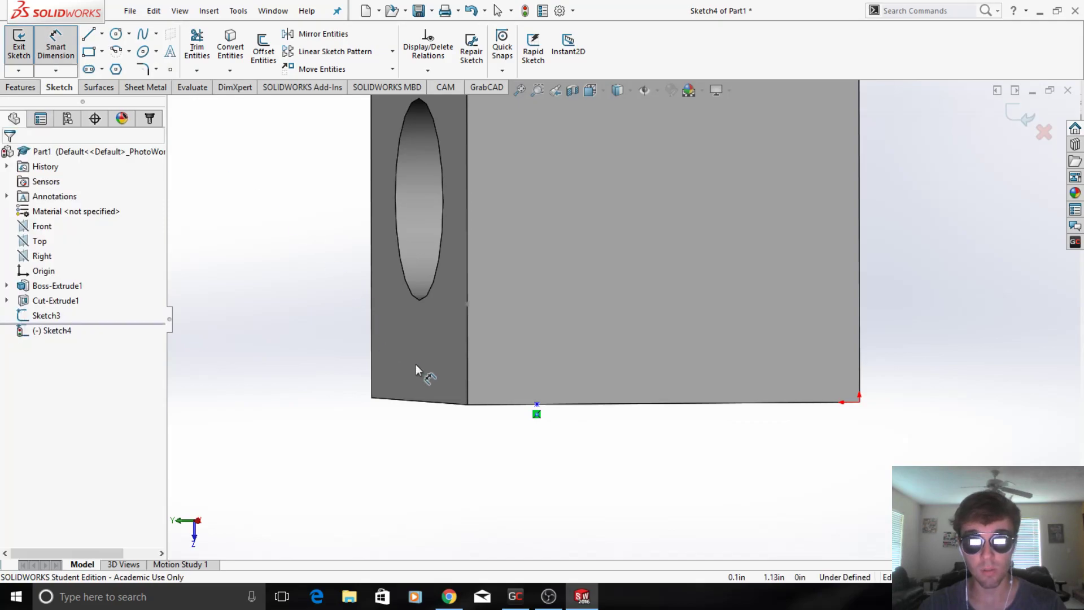
click(467, 405)
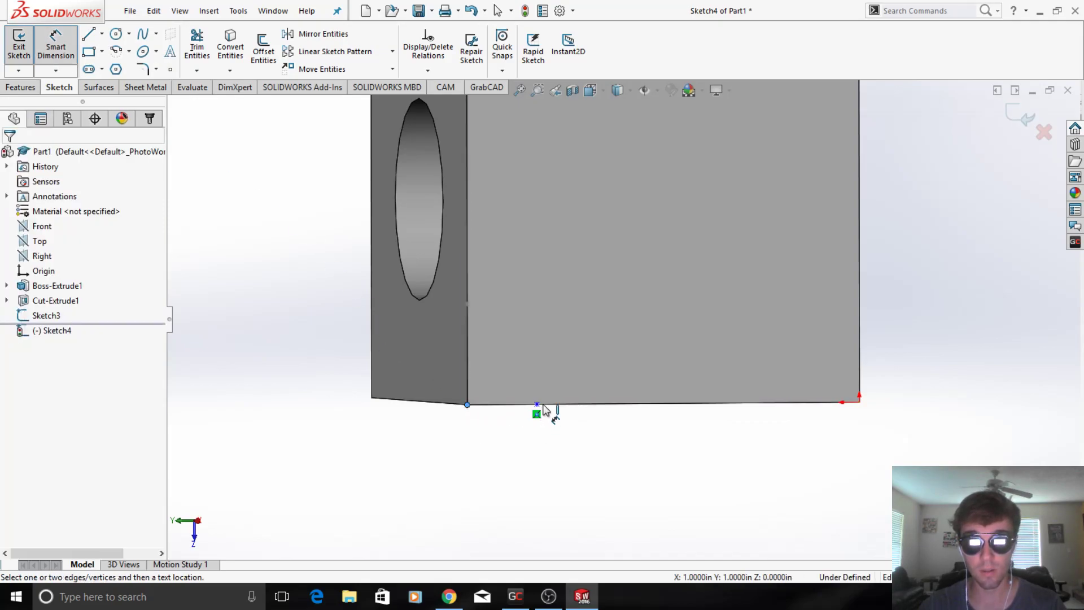
click(537, 404)
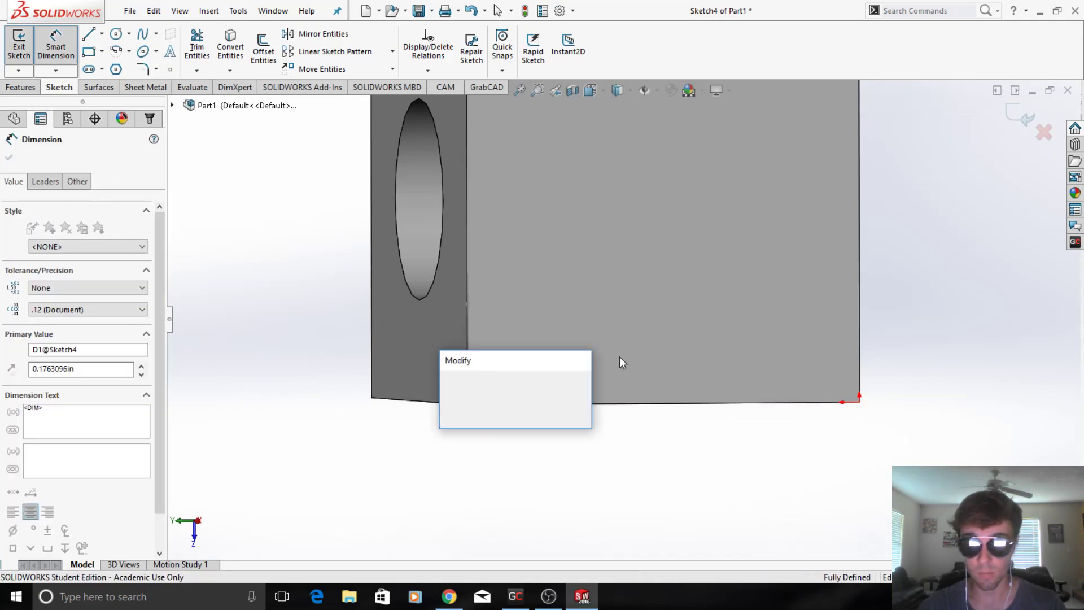
text(.25)
key(Return)
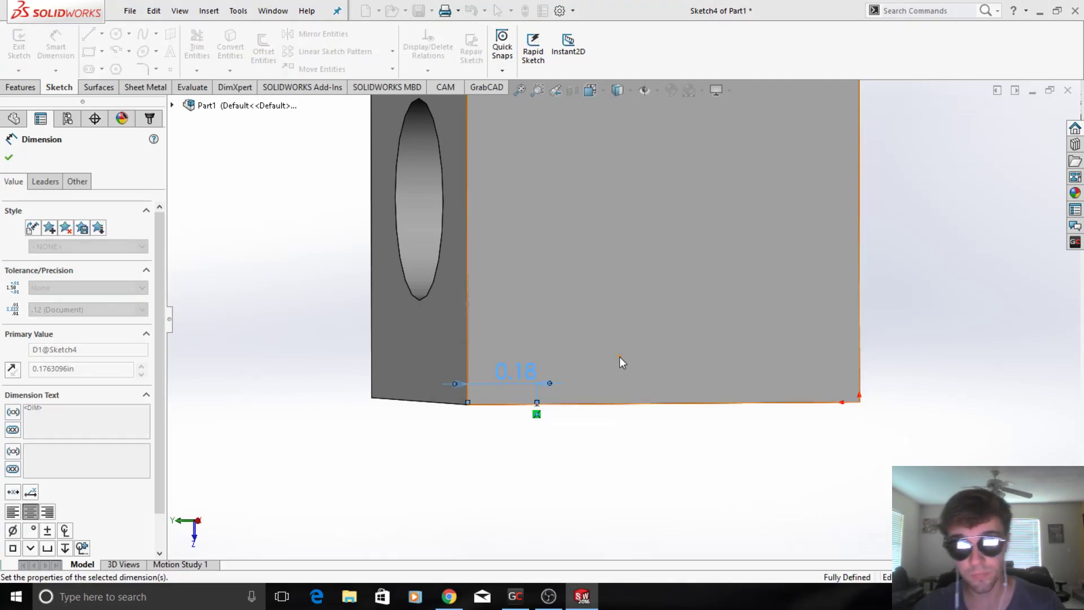
click(9, 157)
middle_drag(881, 254, 578, 354)
right_click(577, 351)
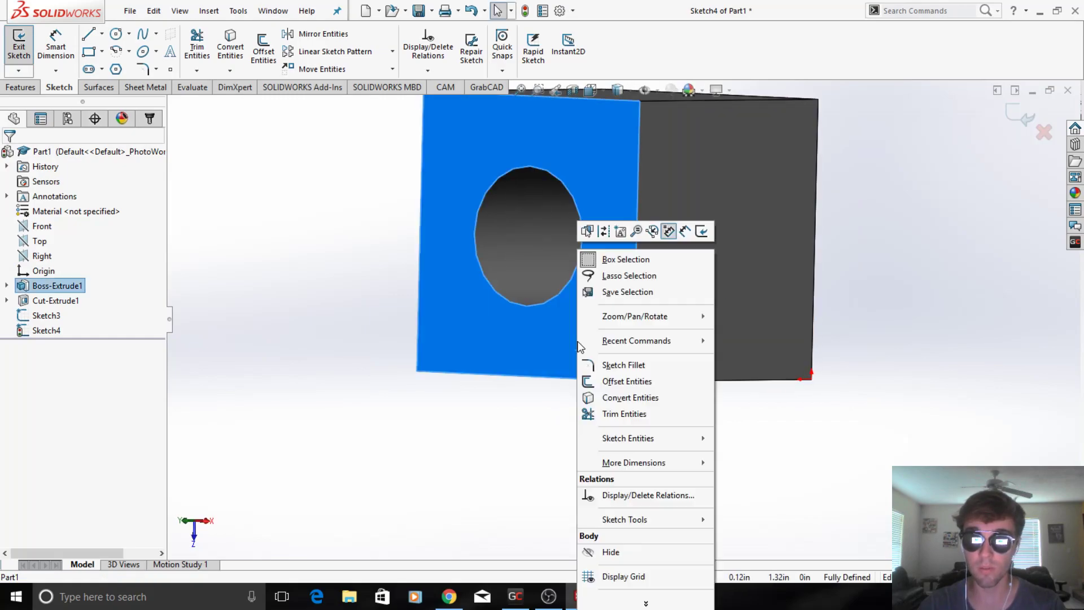
click(238, 264)
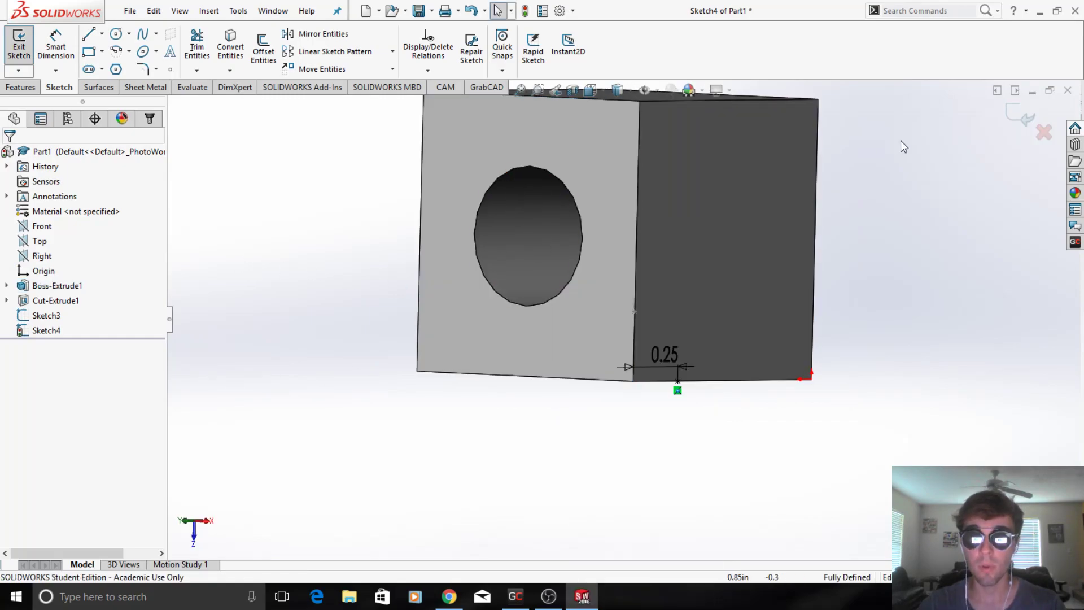
click(1017, 119)
Step: Sketch a point on the holed face's lower edge, about 0.24 in from the corner shared with the solid side face
scroll(565, 378, down, 3)
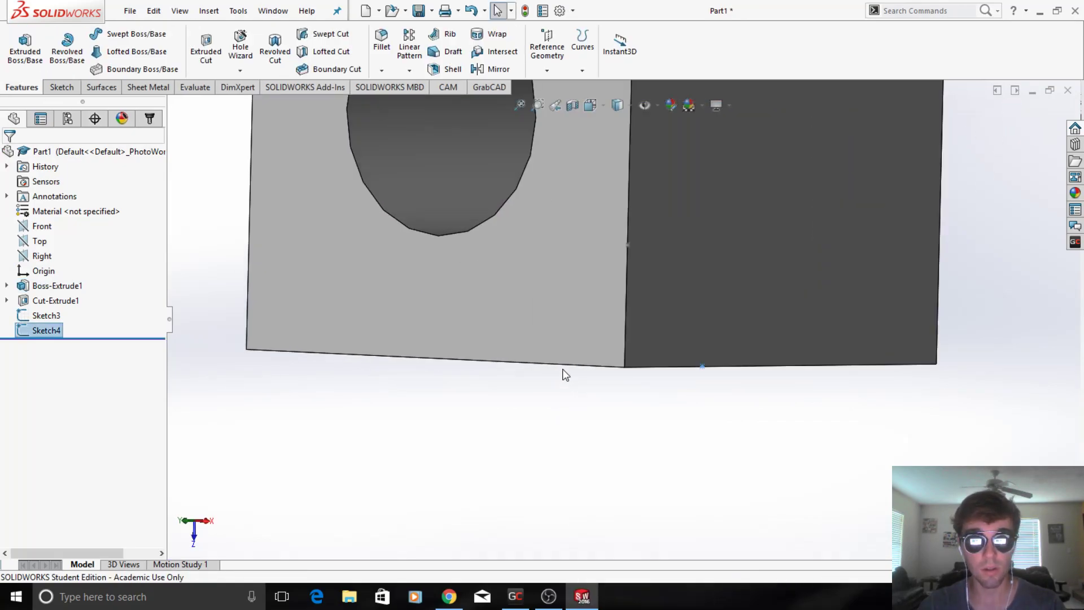
click(554, 305)
right_click(554, 305)
click(583, 219)
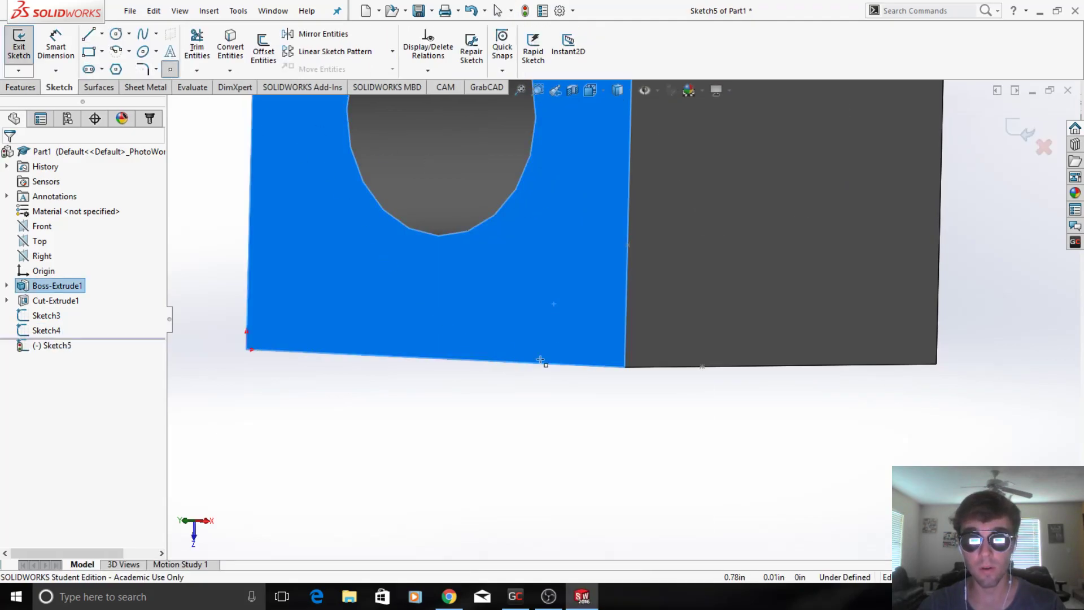
click(532, 363)
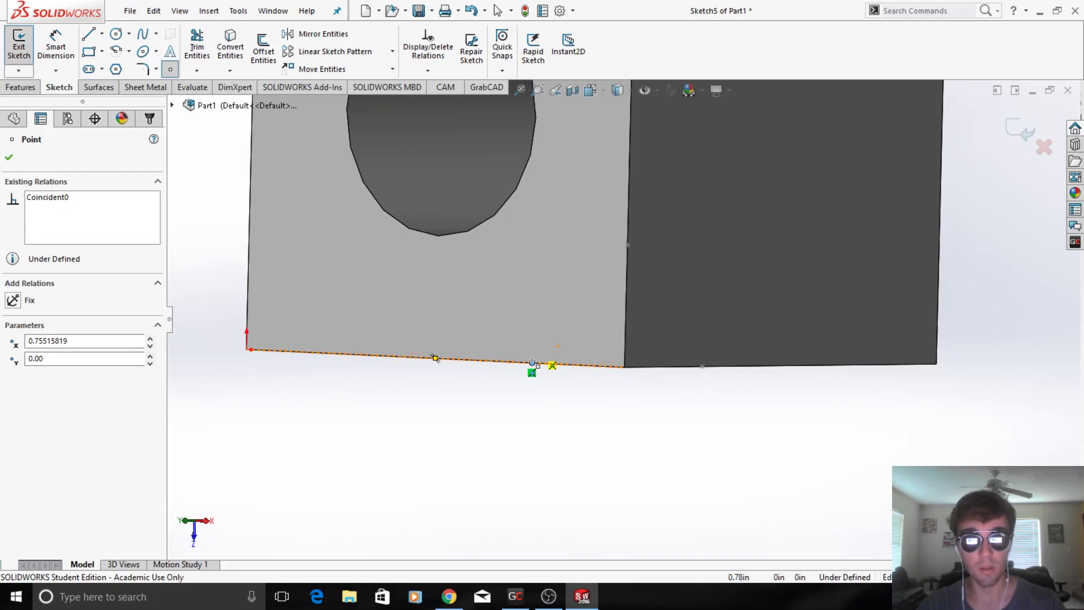
key(Escape)
Step: Set the holed-face point's distance from the shared corner to 0.25 in and finish the sketch
click(55, 53)
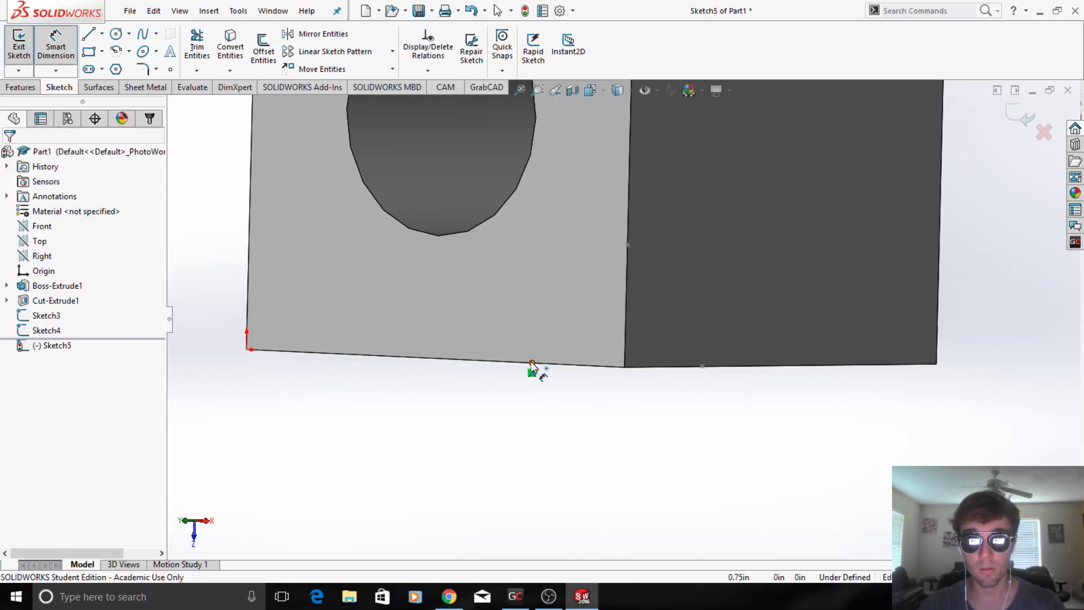
click(532, 363)
click(625, 367)
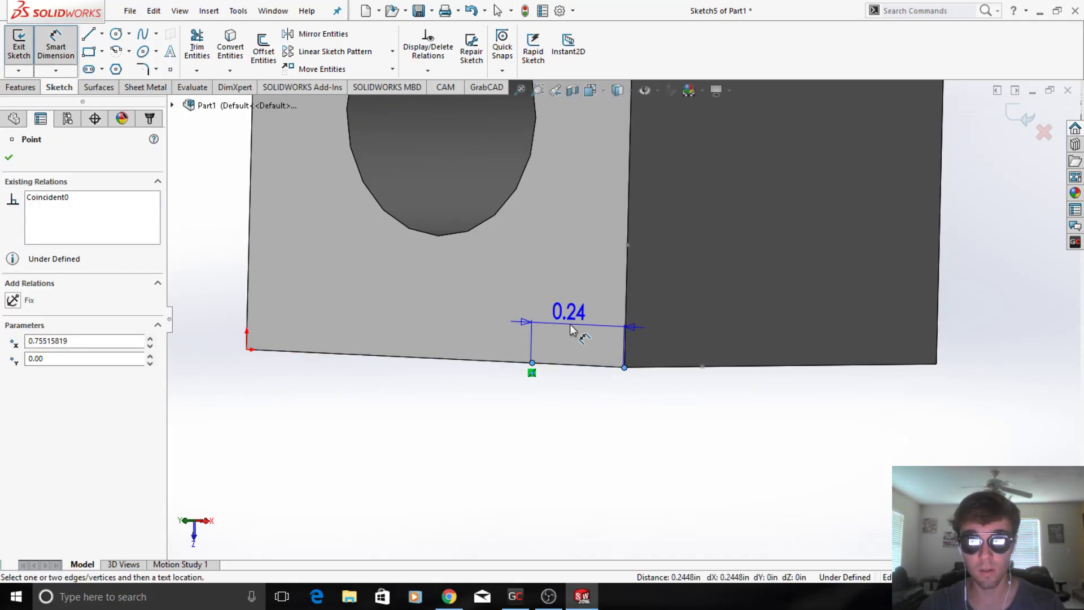
click(571, 324)
text(.2)
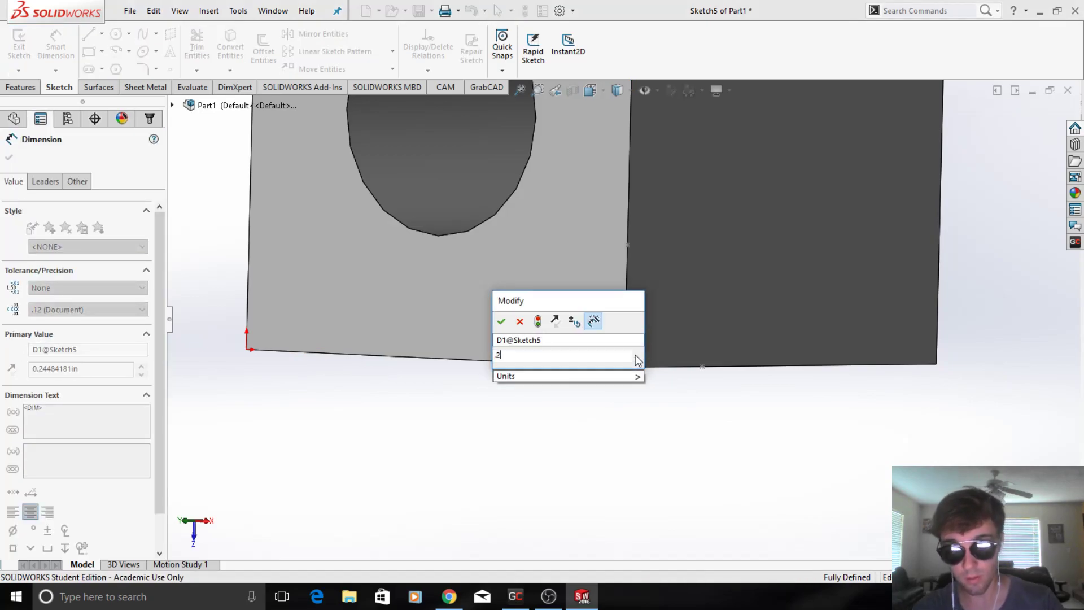
text(5)
key(Return)
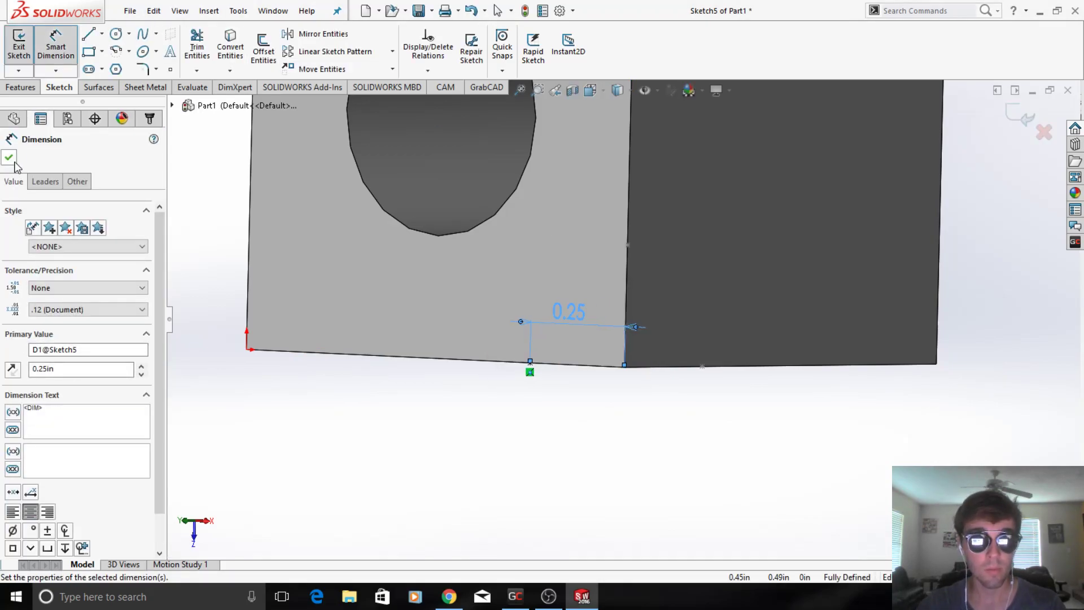
click(10, 158)
click(1022, 116)
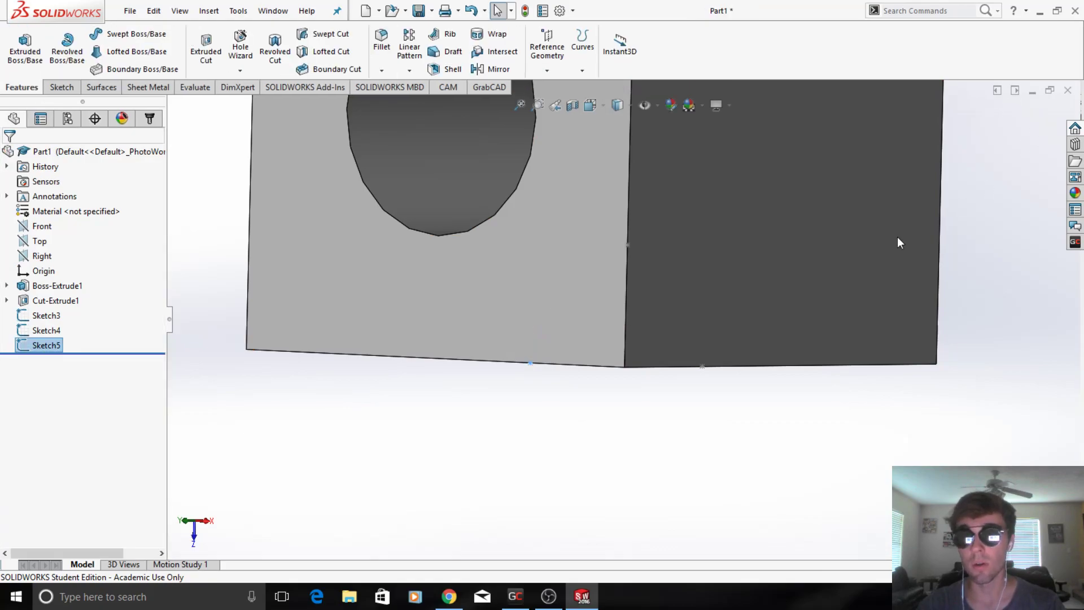
Step: Try a reference plane coincident with the three sketch points around the cube's corner, inspect its preview and cancel it
scroll(666, 305, up, 3)
middle_drag(666, 305, 618, 291)
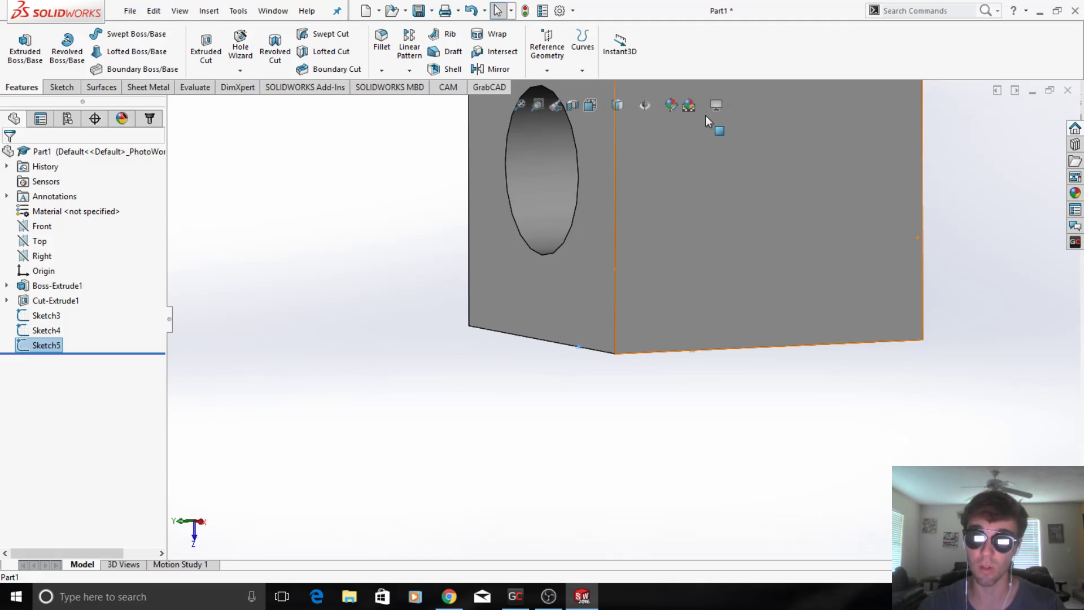
click(548, 38)
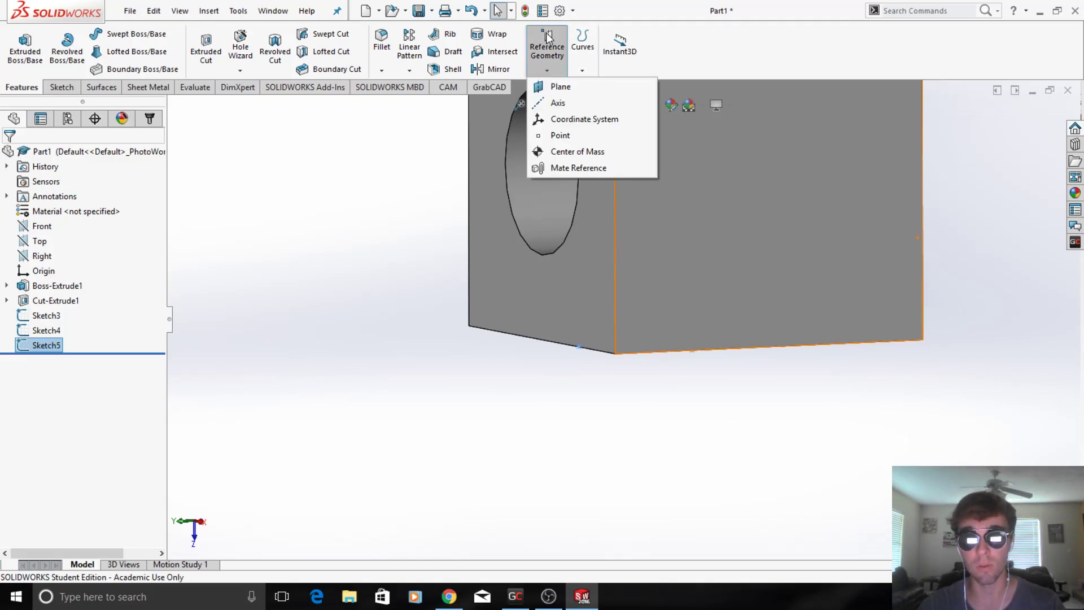
click(562, 94)
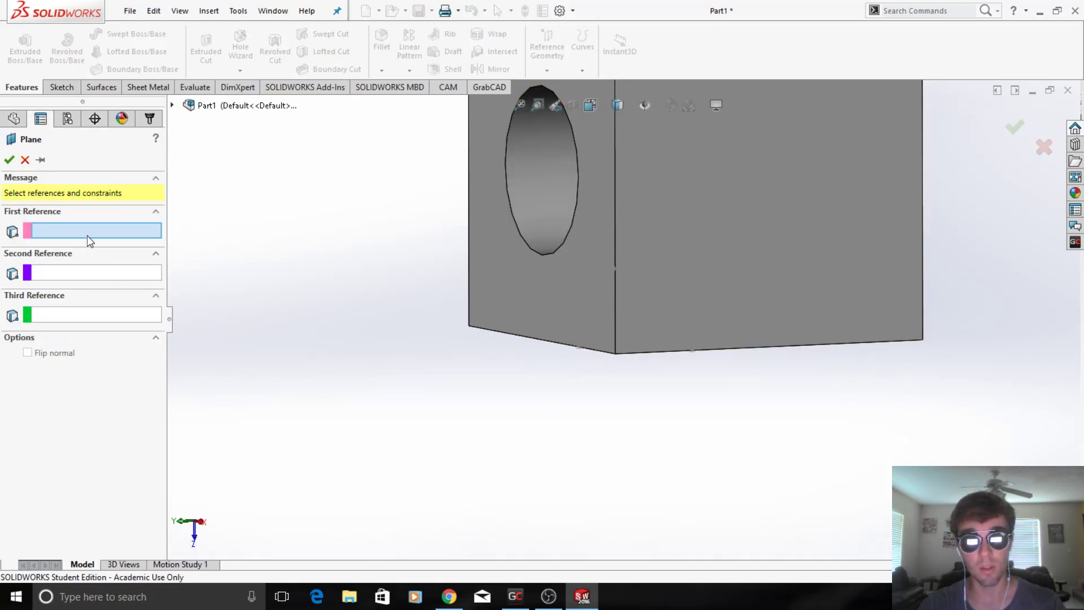
click(692, 351)
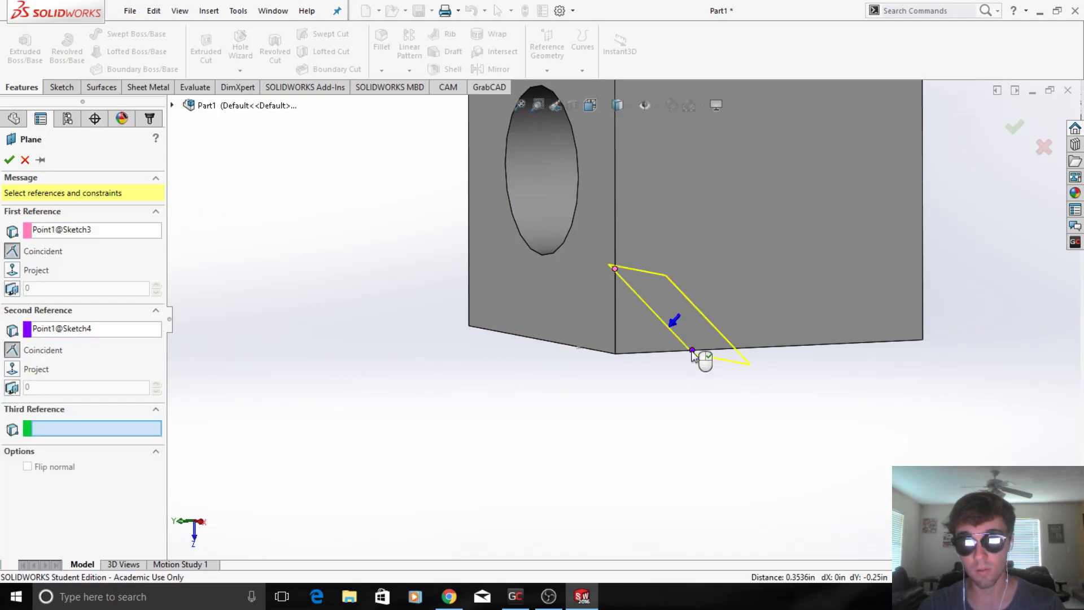
click(579, 347)
scroll(640, 303, down, 4)
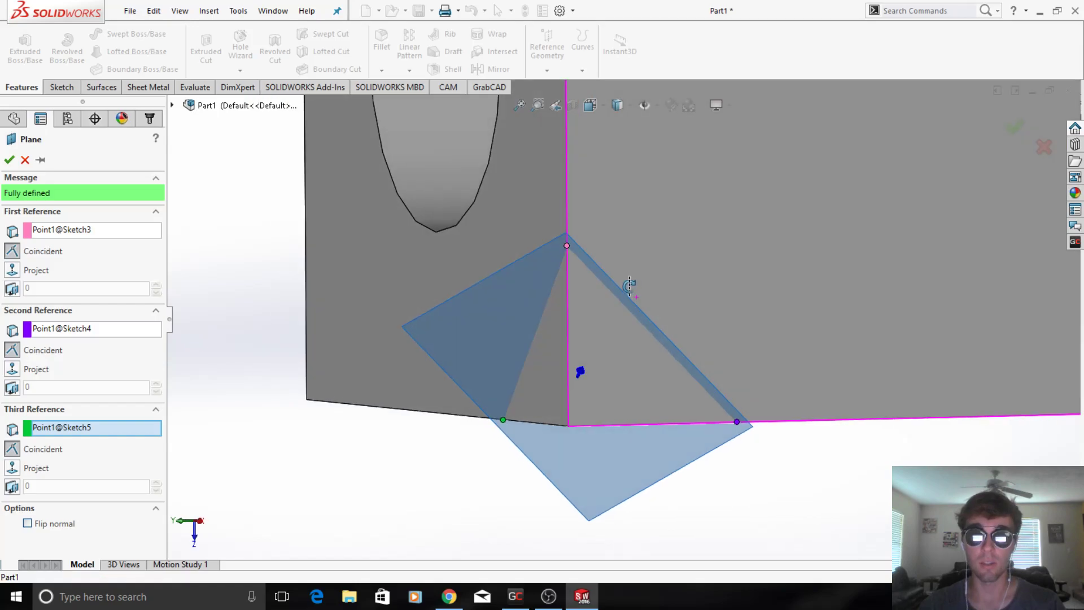
middle_drag(630, 286, 508, 257)
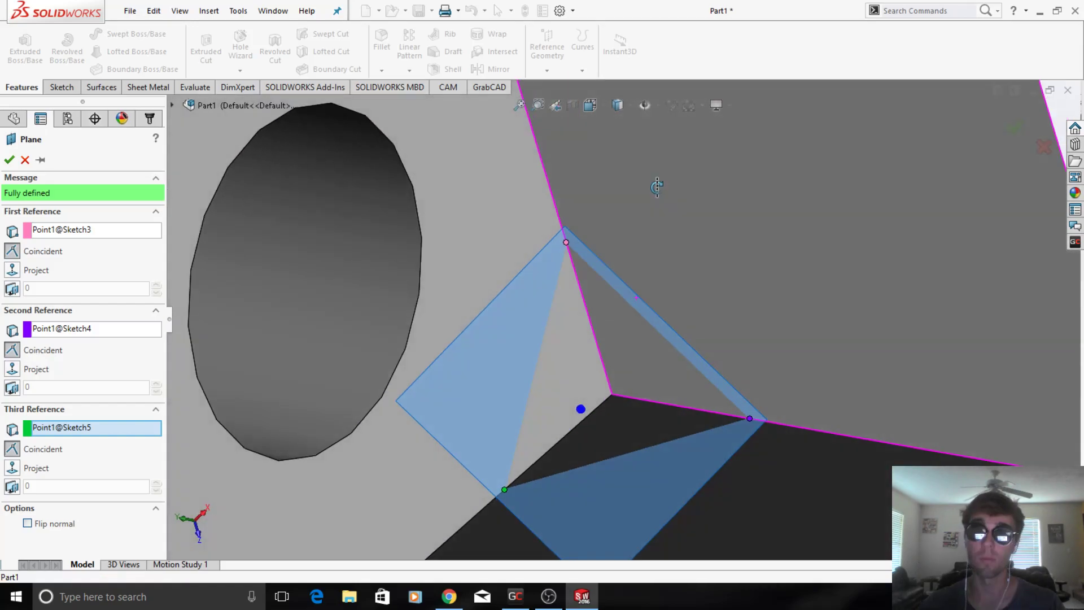
scroll(640, 296, up, 4)
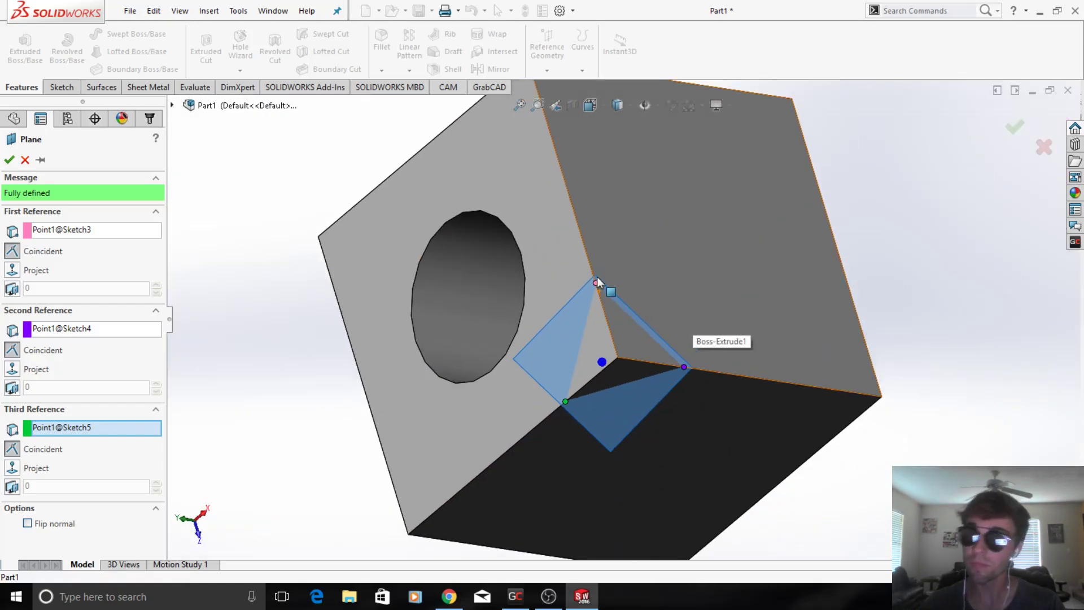
middle_drag(652, 277, 430, 354)
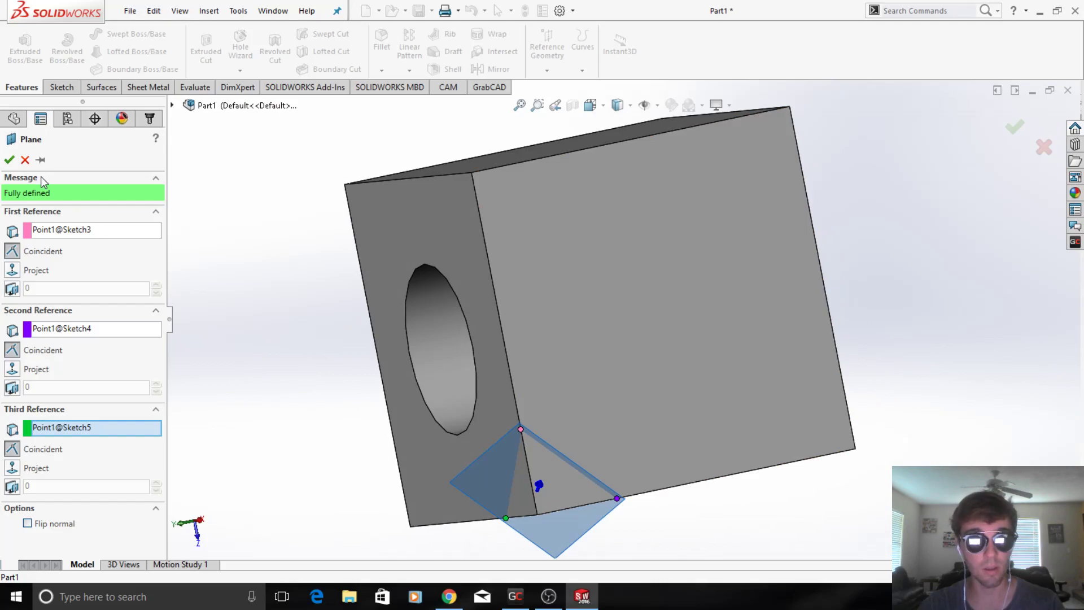
click(25, 160)
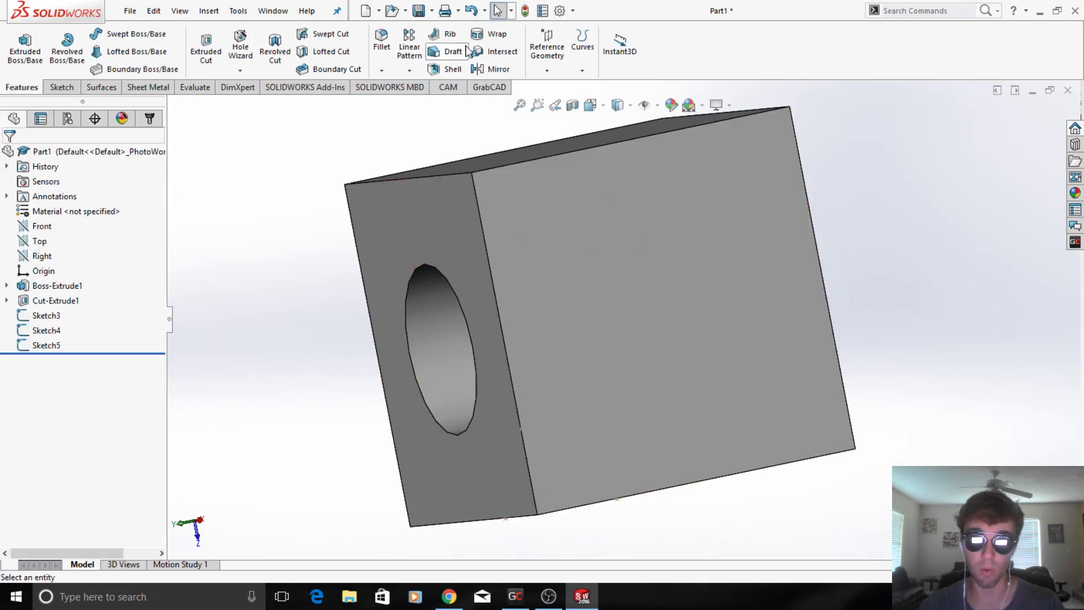
Step: Try a reference plane offset from the cube's solid side face, increase its offset distance, and clear the face reference
click(549, 50)
click(562, 88)
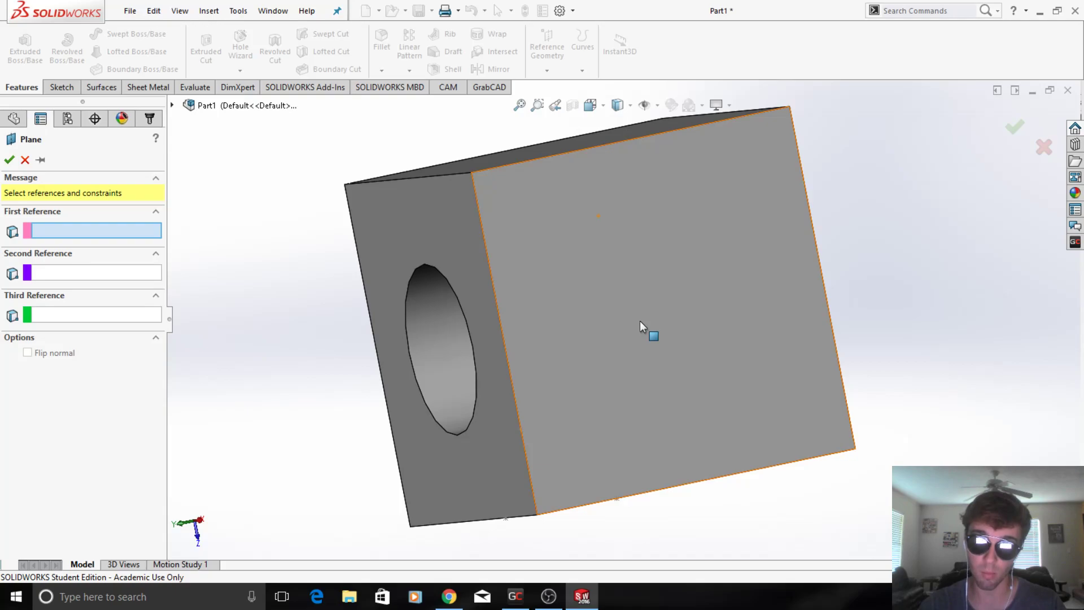
click(702, 297)
middle_drag(735, 250, 801, 237)
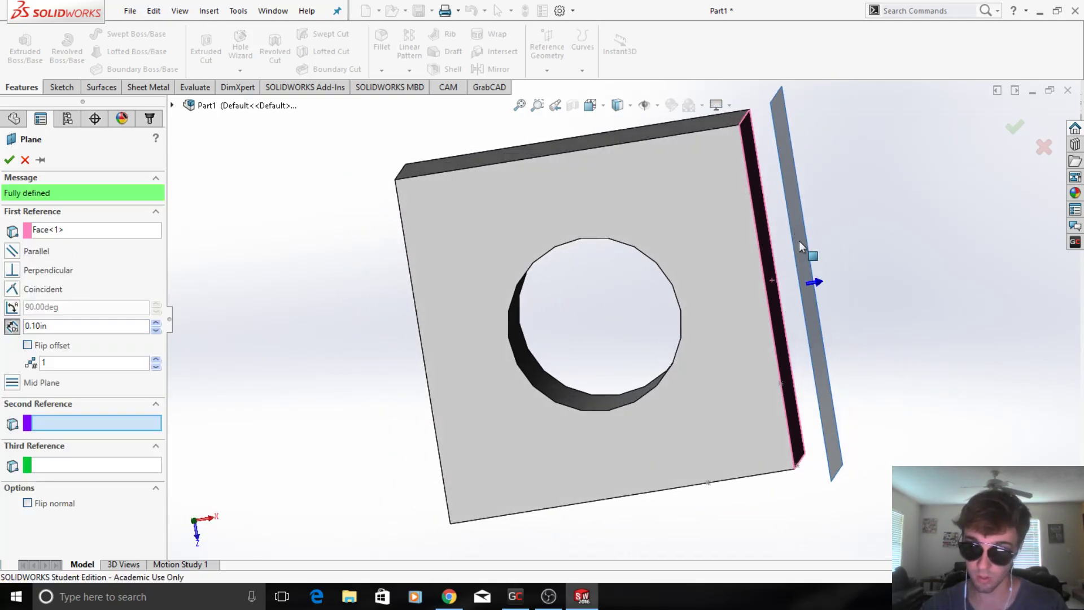
click(157, 323)
click(157, 323)
click(157, 323)
scroll(868, 284, up, 4)
scroll(868, 283, down, 4)
middle_drag(648, 293, 539, 281)
click(68, 231)
right_click(69, 231)
click(93, 237)
Step: Try a reference plane through the edge shared by the holed and solid side faces and the holed face's sketch point, and remove the point reference
scroll(419, 354, up, 2)
scroll(419, 354, down, 2)
ctrl+middle_drag(557, 407, 508, 389)
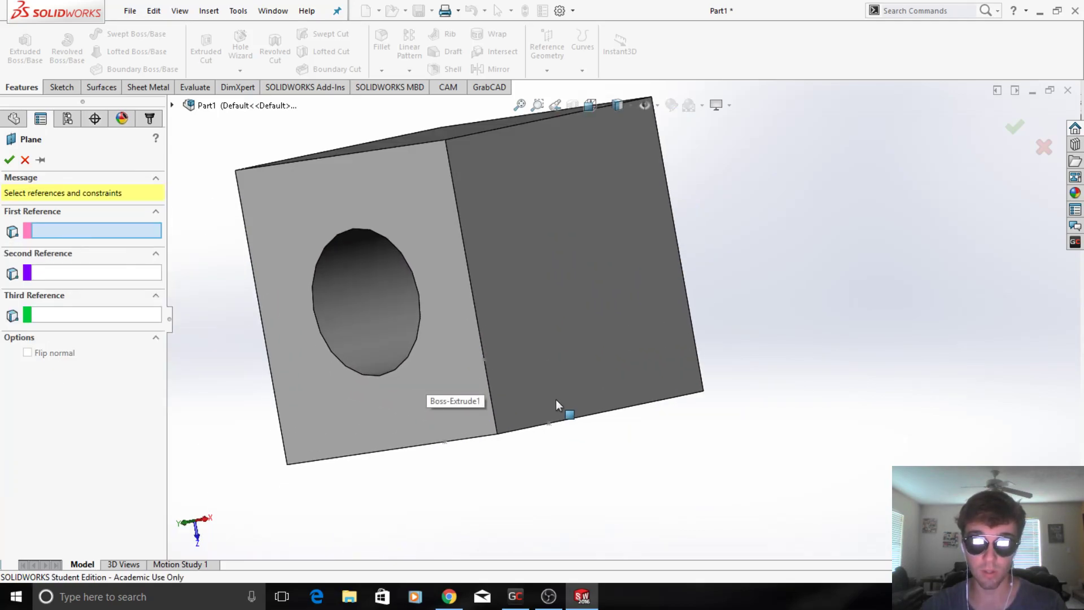
click(490, 402)
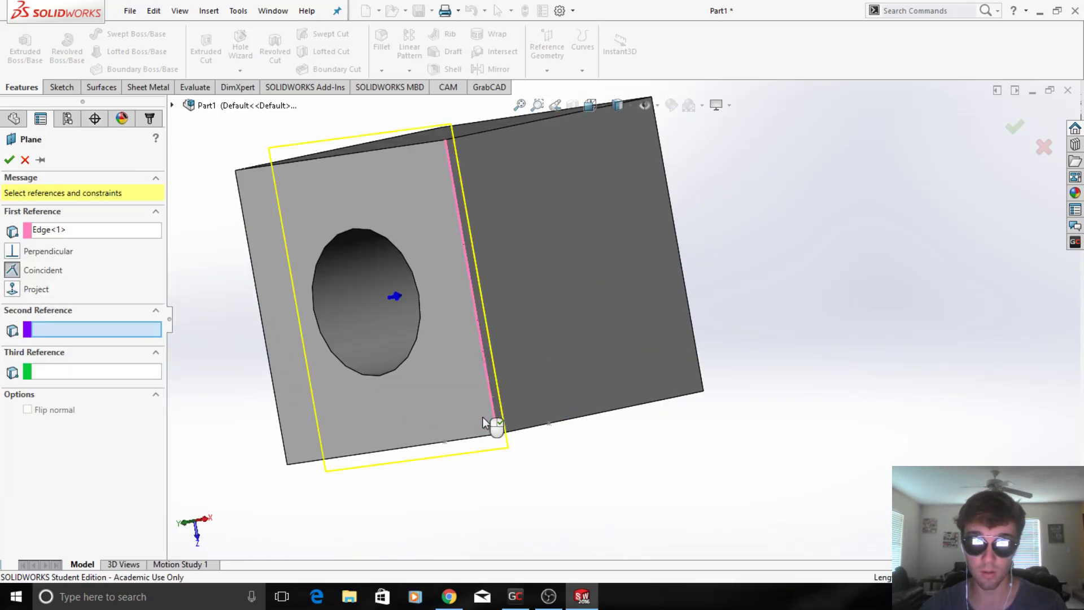
click(445, 441)
mouse_move(459, 438)
middle_down()
mouse_move(508, 322)
mouse_move(566, 112)
mouse_move(361, 209)
middle_up()
middle_drag(484, 295, 220, 327)
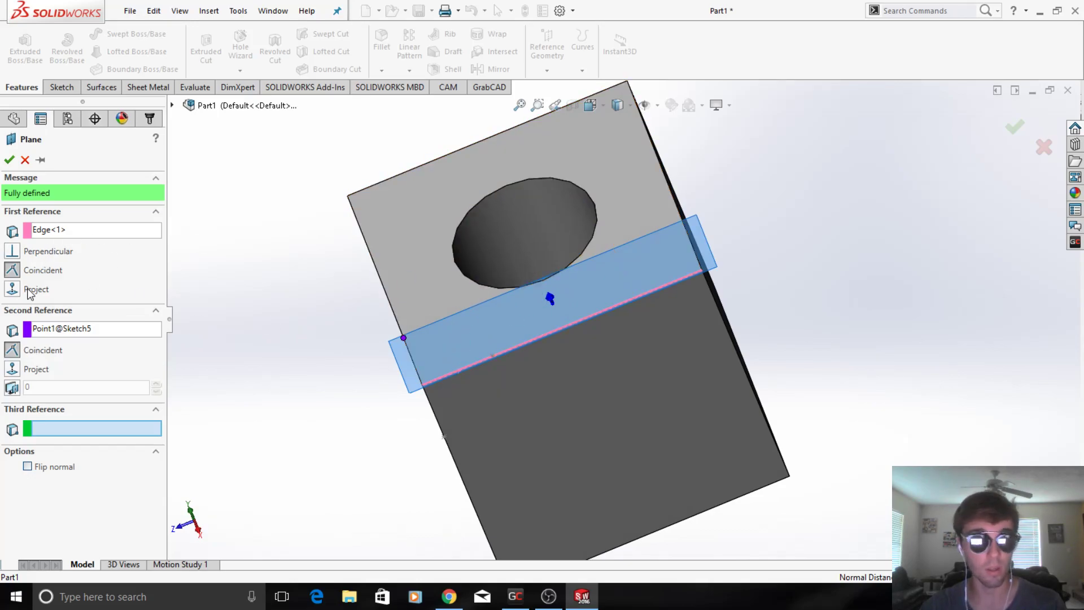
right_click(73, 329)
click(105, 335)
Step: Try a reference plane through the holed face's edge and the cube's diagonally opposite edge, and clear both edge references
middle_drag(395, 338, 768, 254)
click(685, 353)
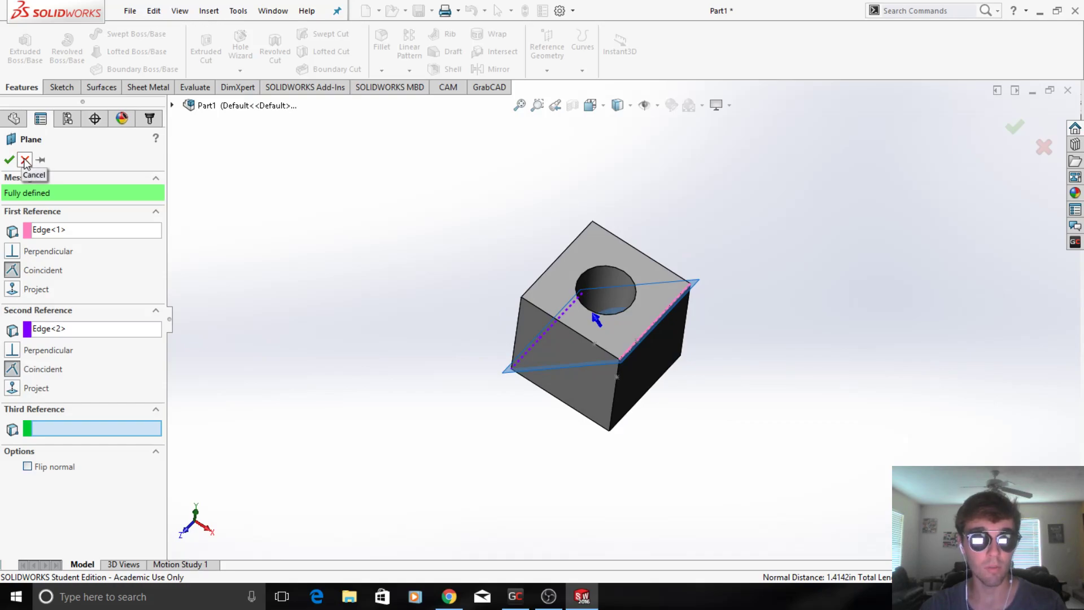
click(56, 232)
right_click(56, 232)
click(70, 245)
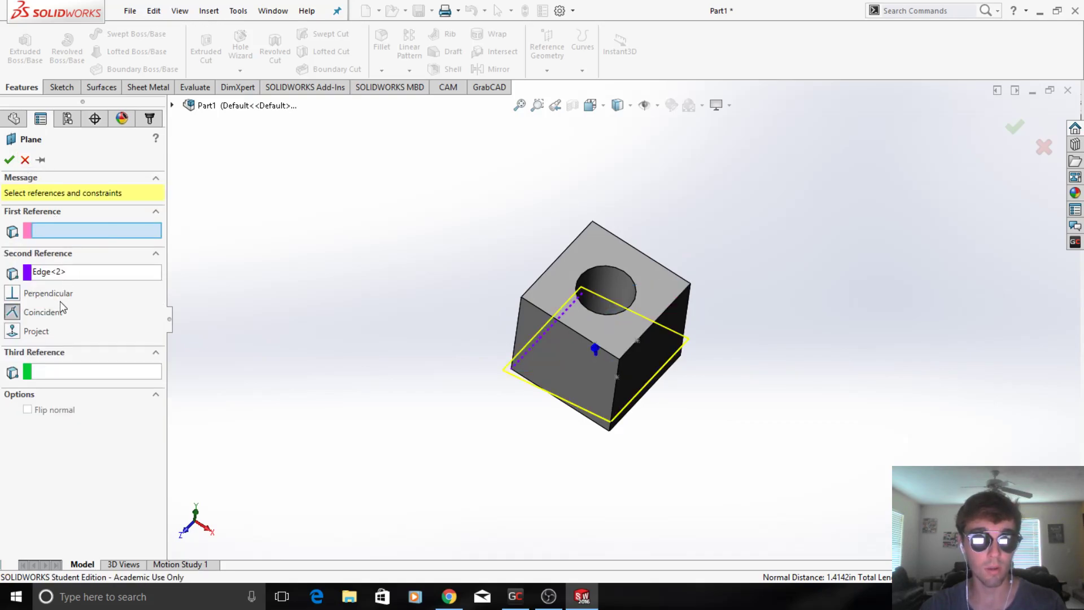
click(80, 273)
right_click(97, 278)
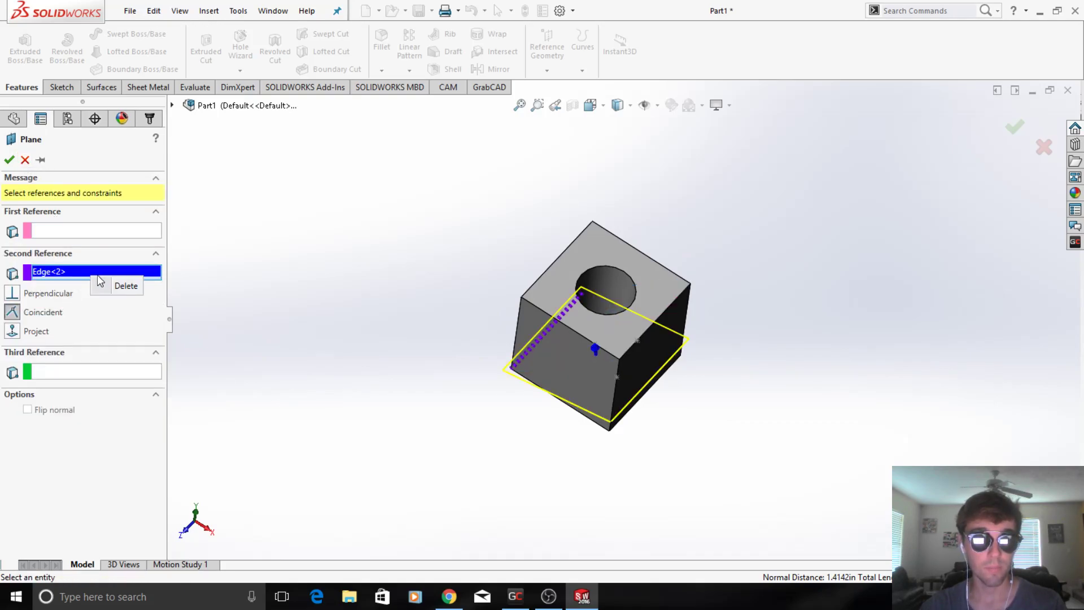
click(113, 287)
Step: Create a reference plane coincident with the three sketch points around the cube's corner
scroll(565, 355, down, 3)
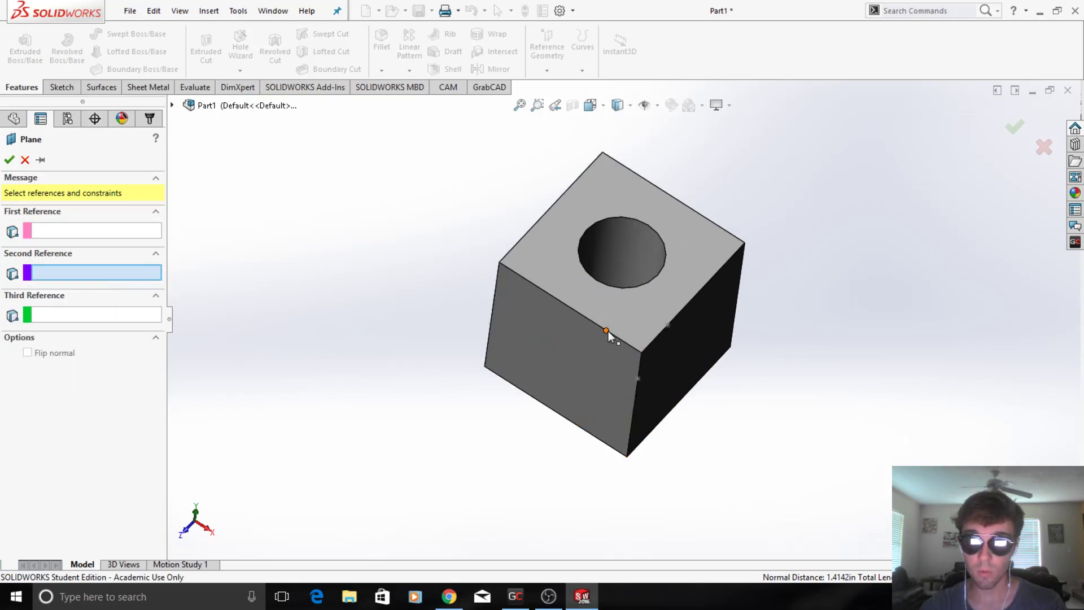
click(607, 331)
click(639, 378)
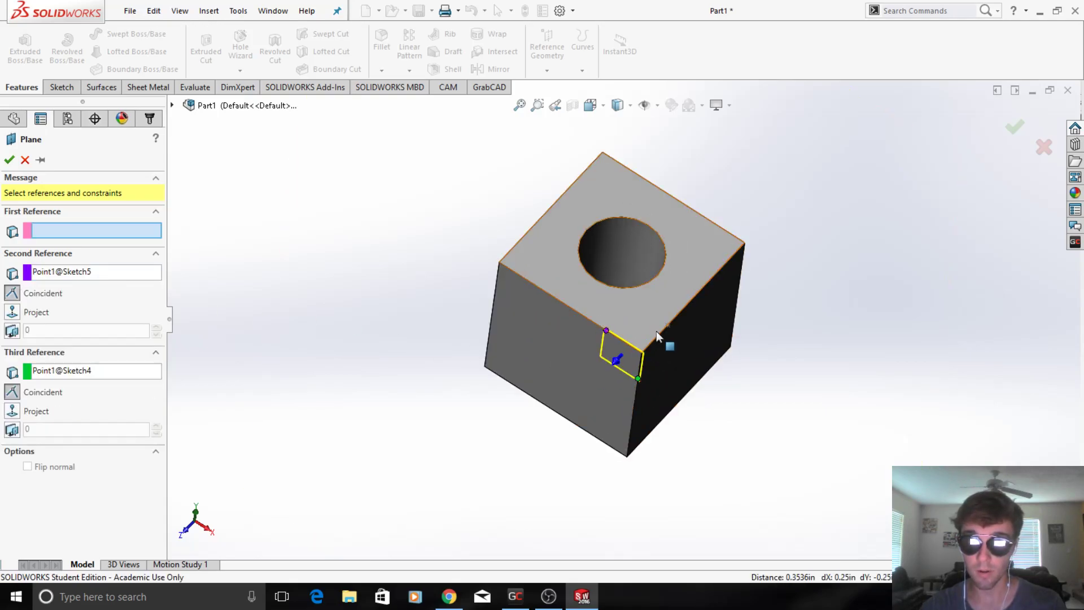
click(669, 324)
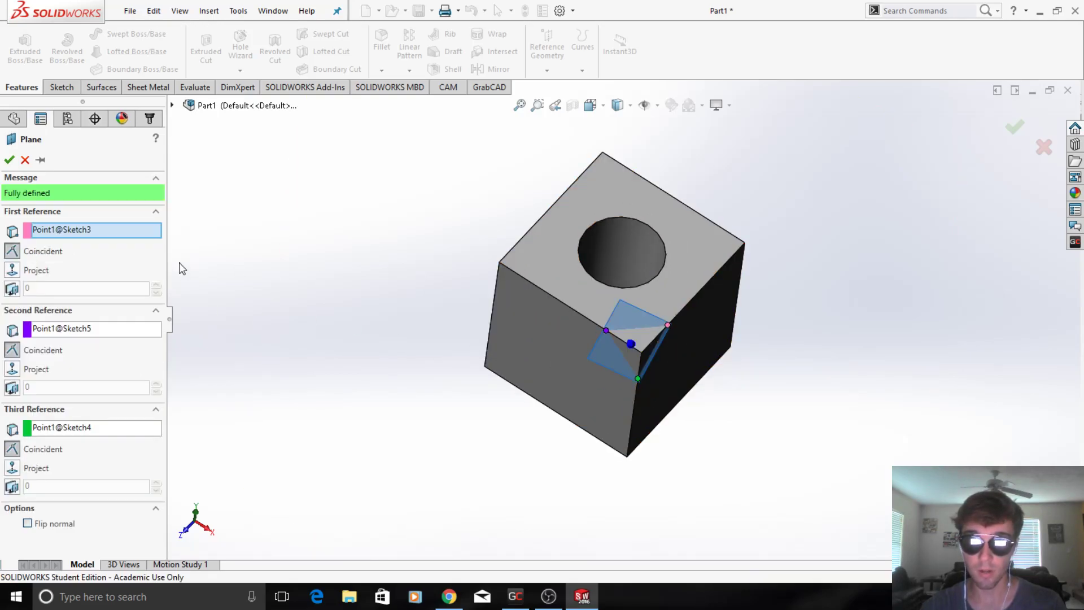
click(9, 160)
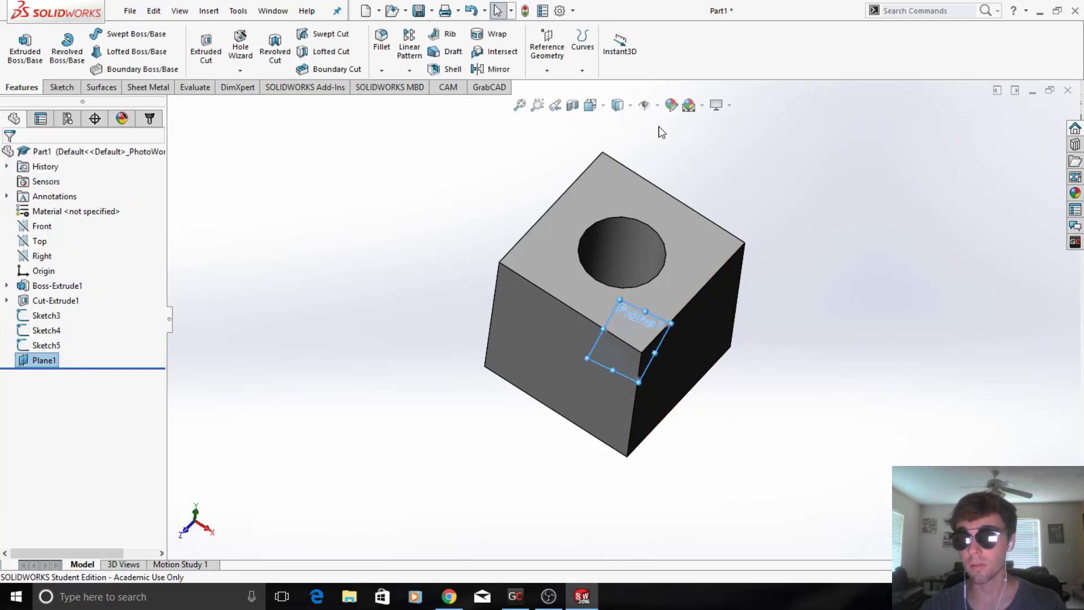
Step: Start a sketch on the three-point corner plane and draw a corner rectangle larger than the cube's corner
right_click(50, 366)
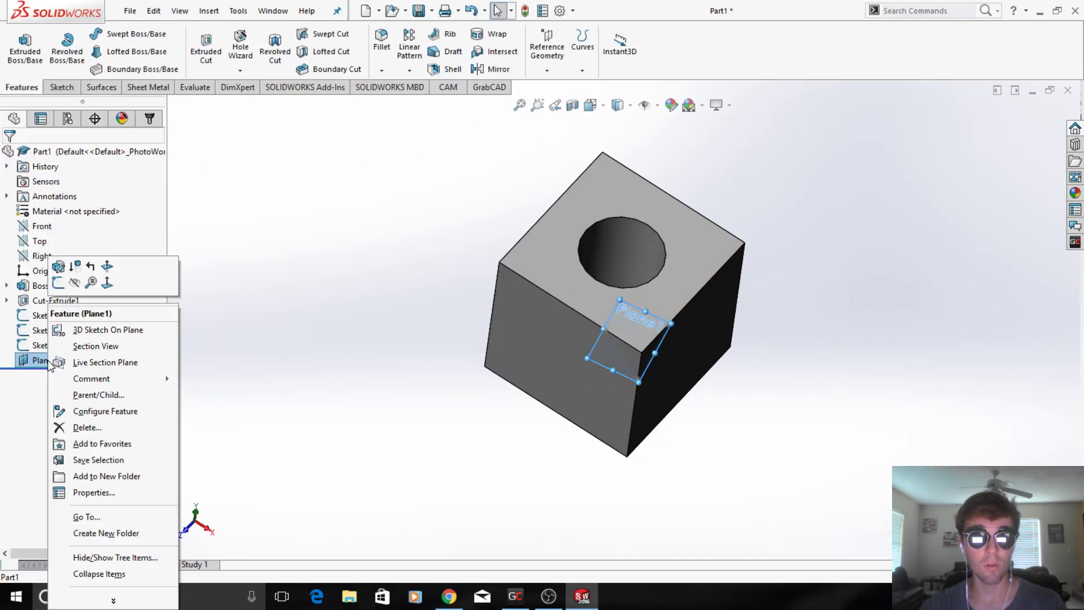
click(68, 270)
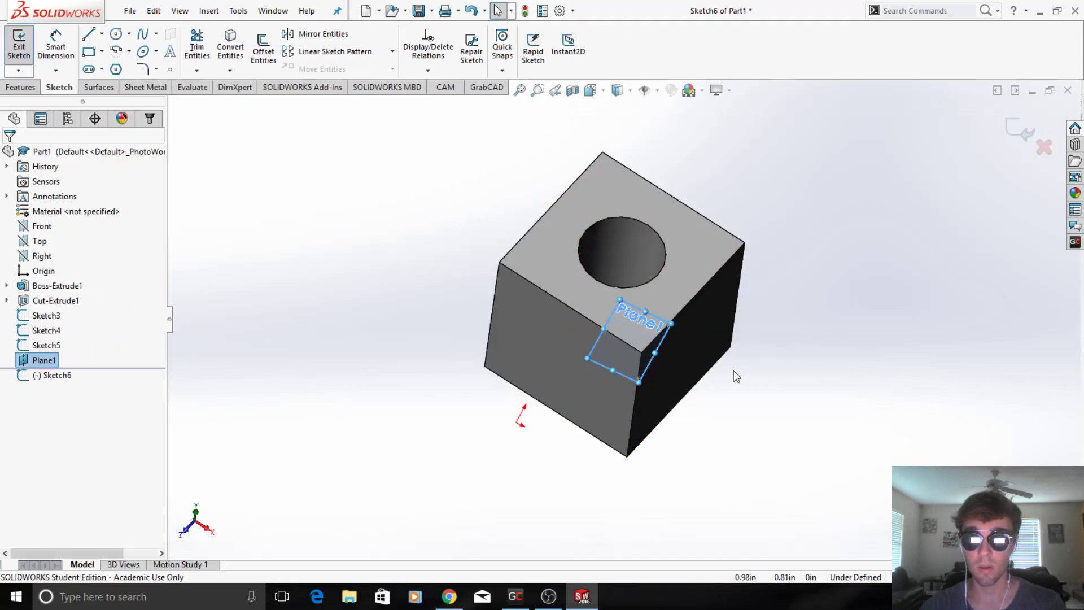
scroll(733, 374, down, 3)
middle_drag(700, 346, 670, 300)
scroll(662, 303, up, 3)
scroll(556, 235, down, 4)
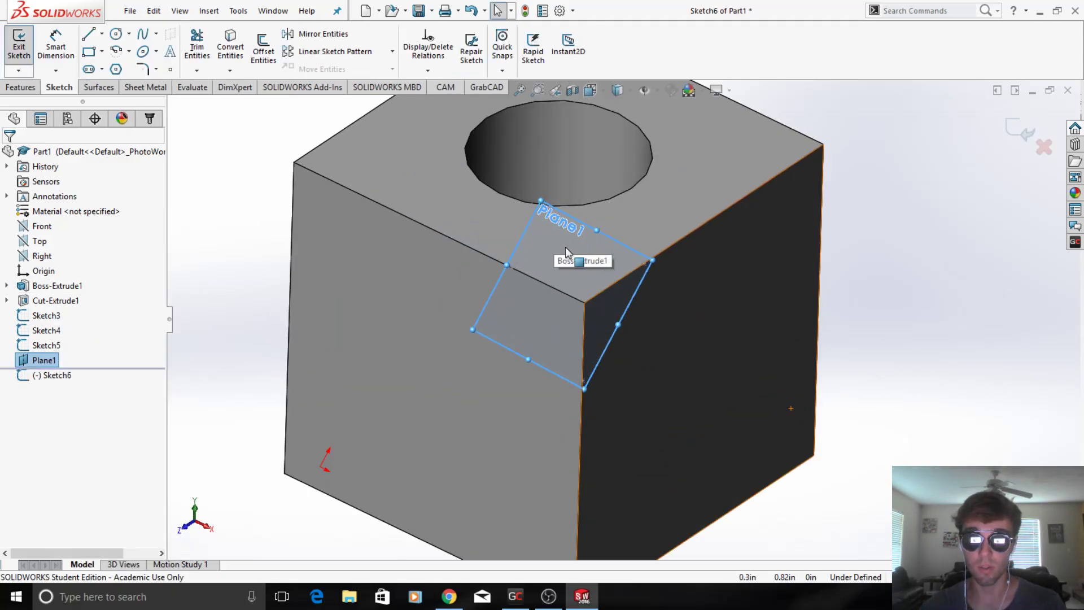
middle_drag(565, 247, 555, 229)
scroll(552, 321, up, 4)
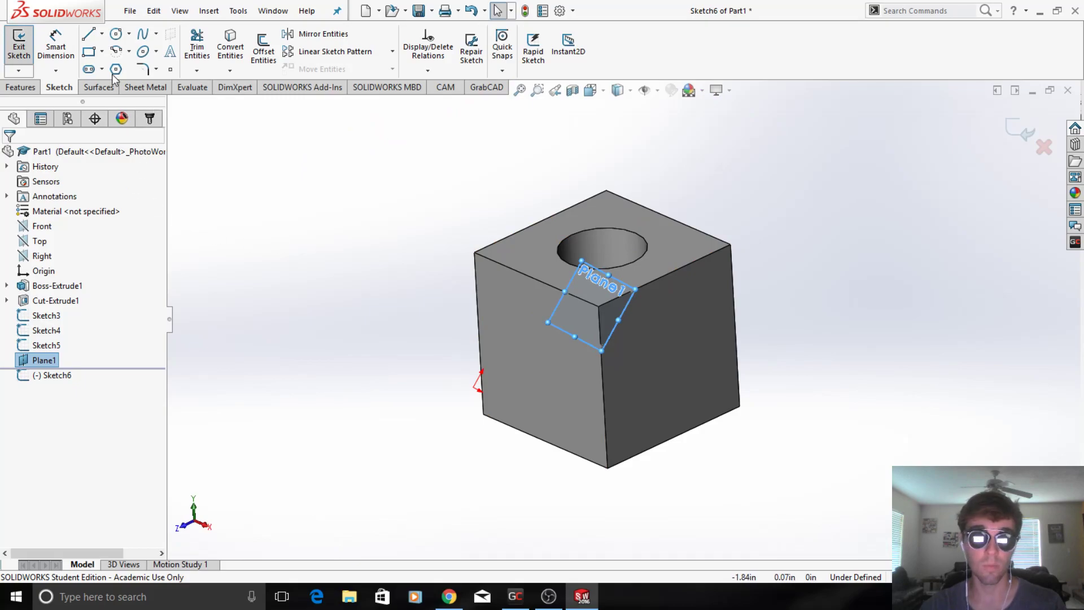
click(90, 53)
key(z)
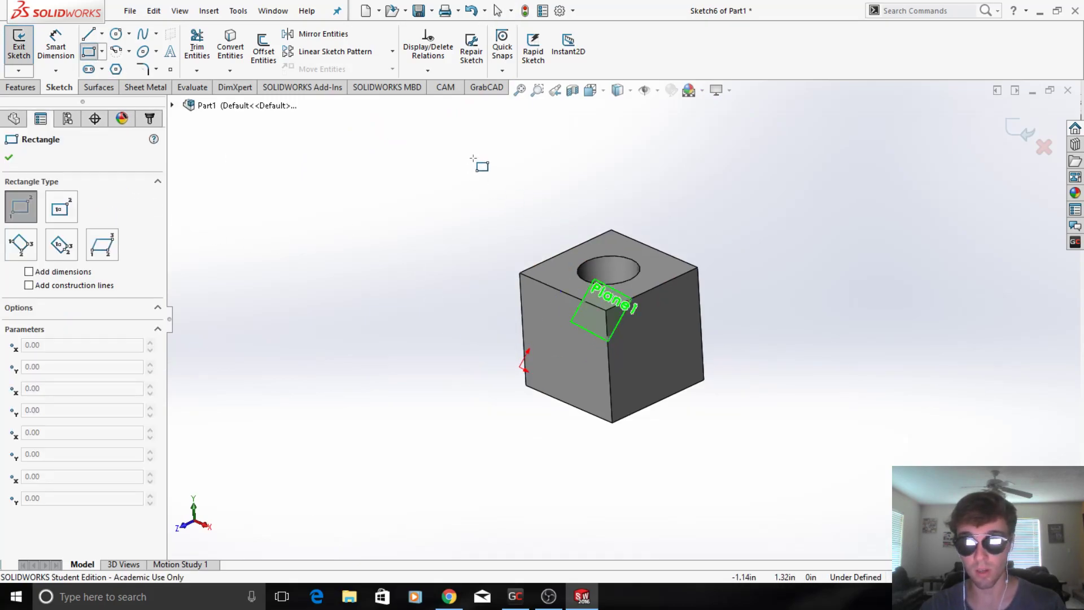
click(474, 156)
click(724, 529)
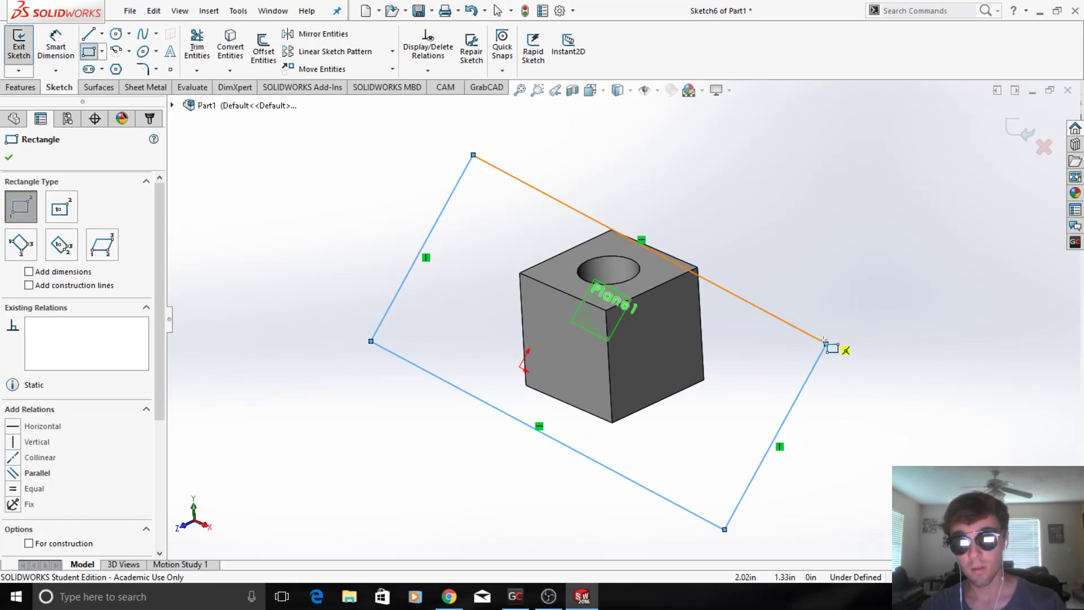
Step: Enlarge the rectangle well beyond the cube by moving one corner to about X 2.38, Y 2.52 in
key(Escape)
drag(826, 344, 934, 230)
scroll(730, 326, up, 3)
scroll(814, 251, down, 1)
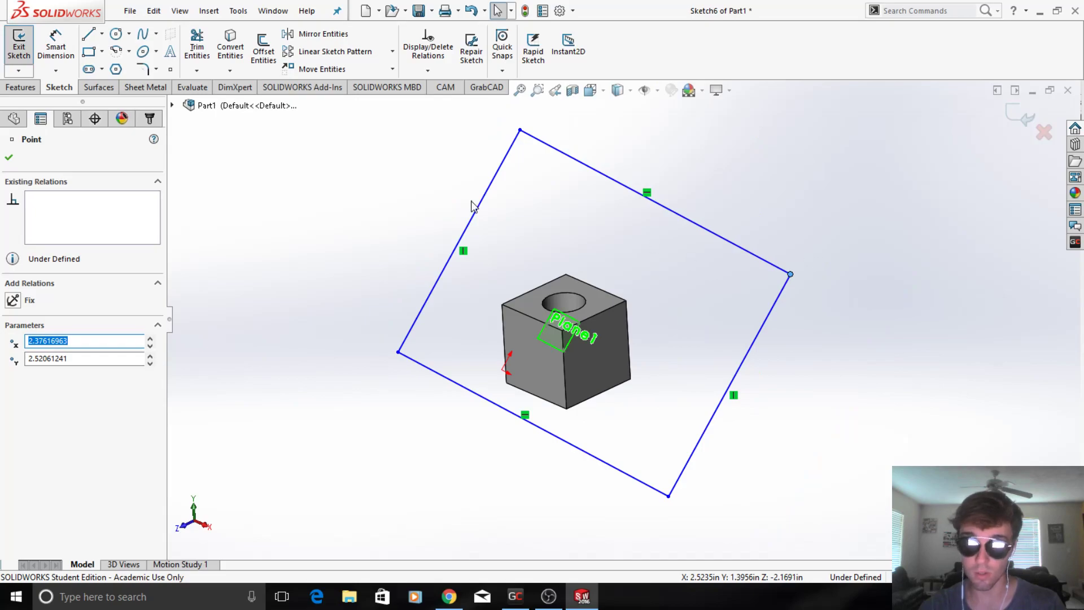
click(9, 158)
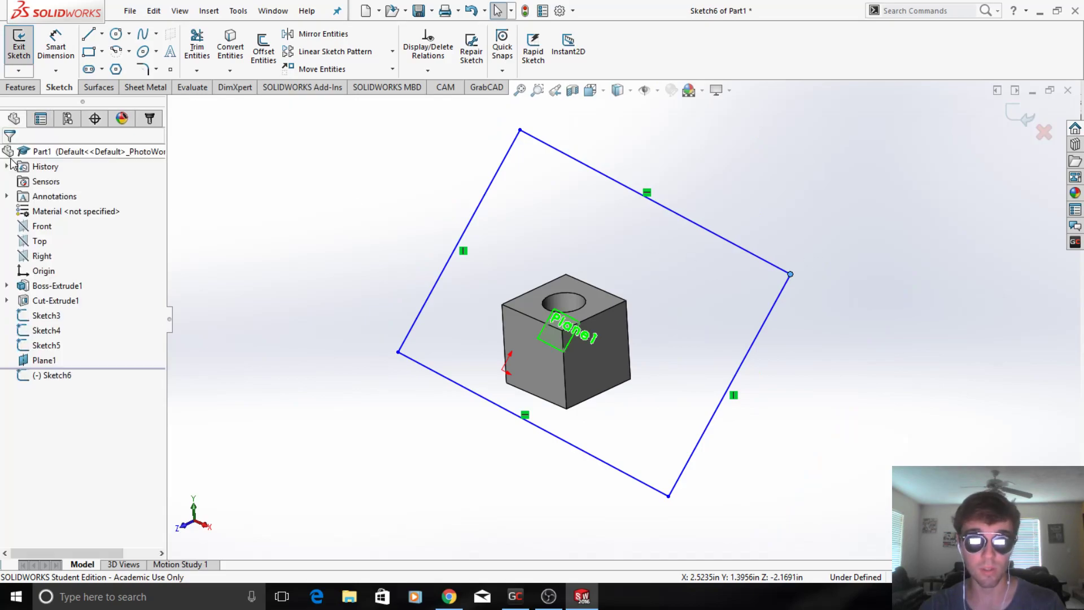
Step: Cut-extrude the rectangle 0.75 in Blind, with the direction reversed outward from the plane to remove the cube's corner
click(22, 87)
click(205, 48)
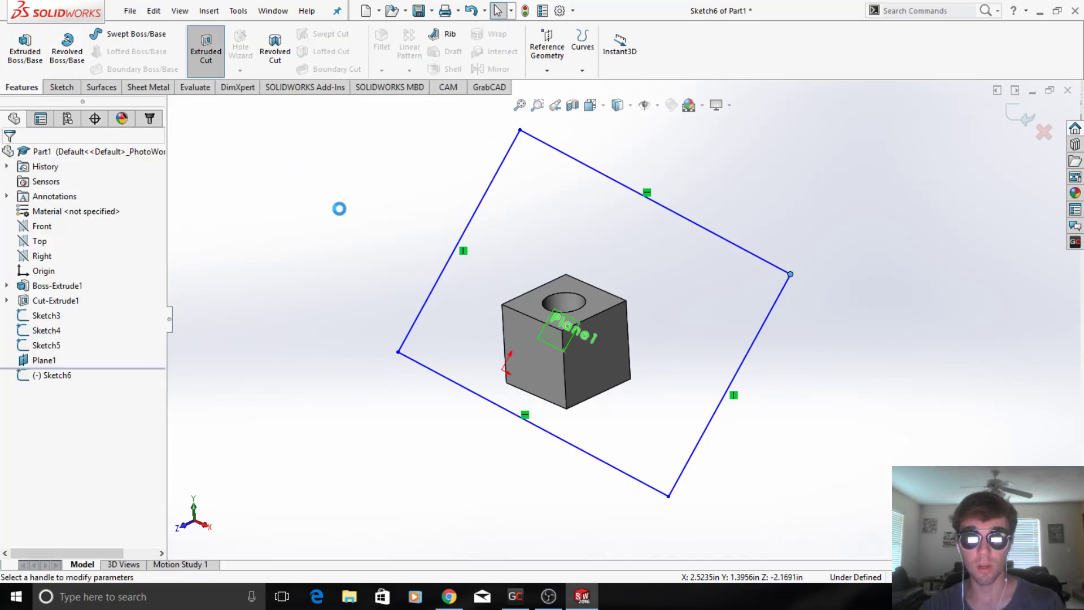
middle_drag(580, 351, 680, 316)
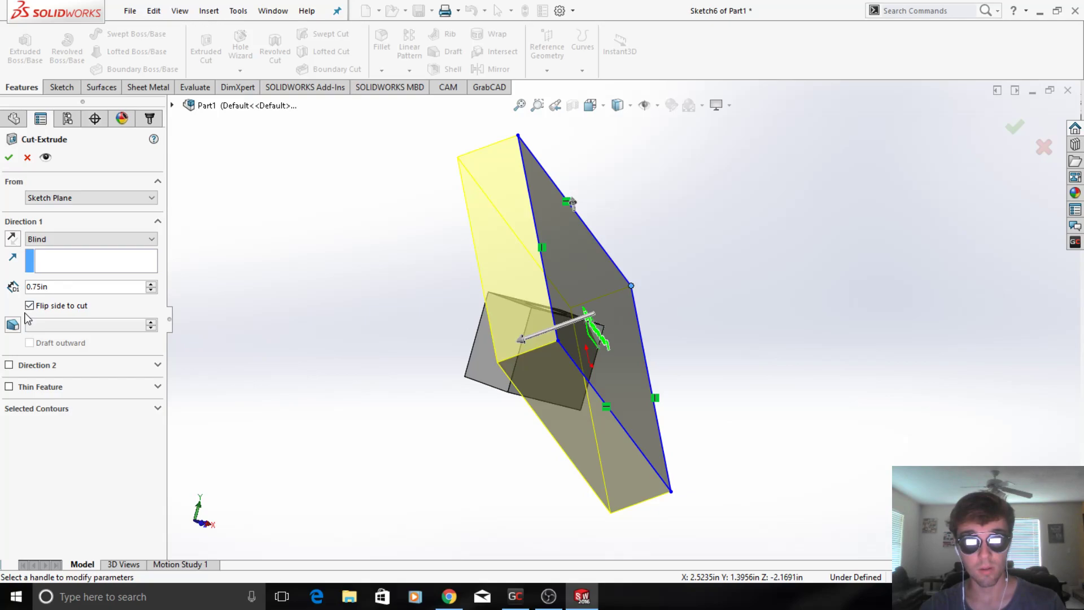
click(12, 239)
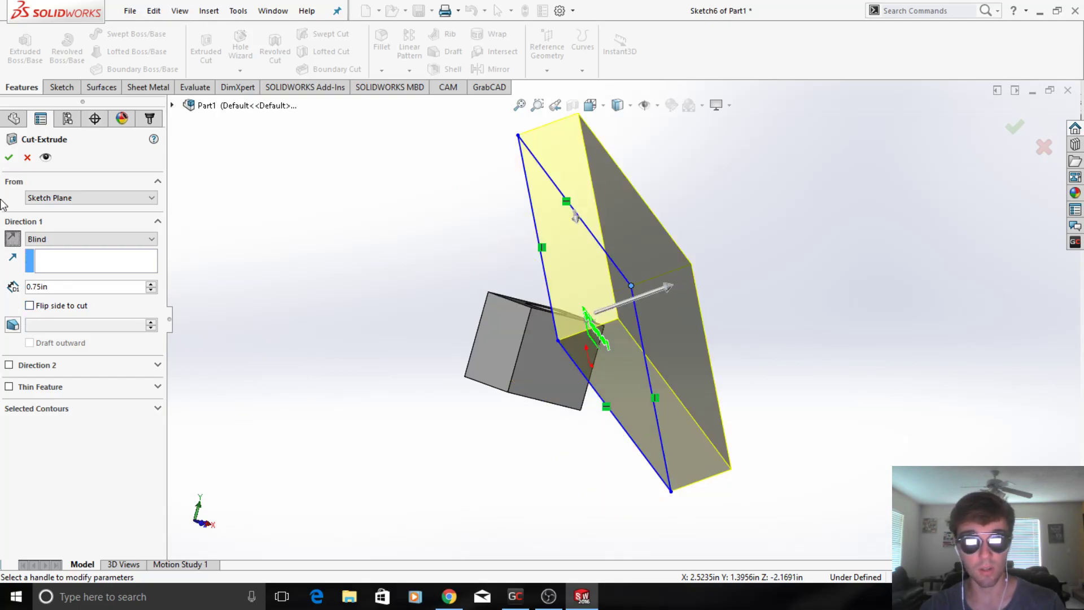
click(9, 159)
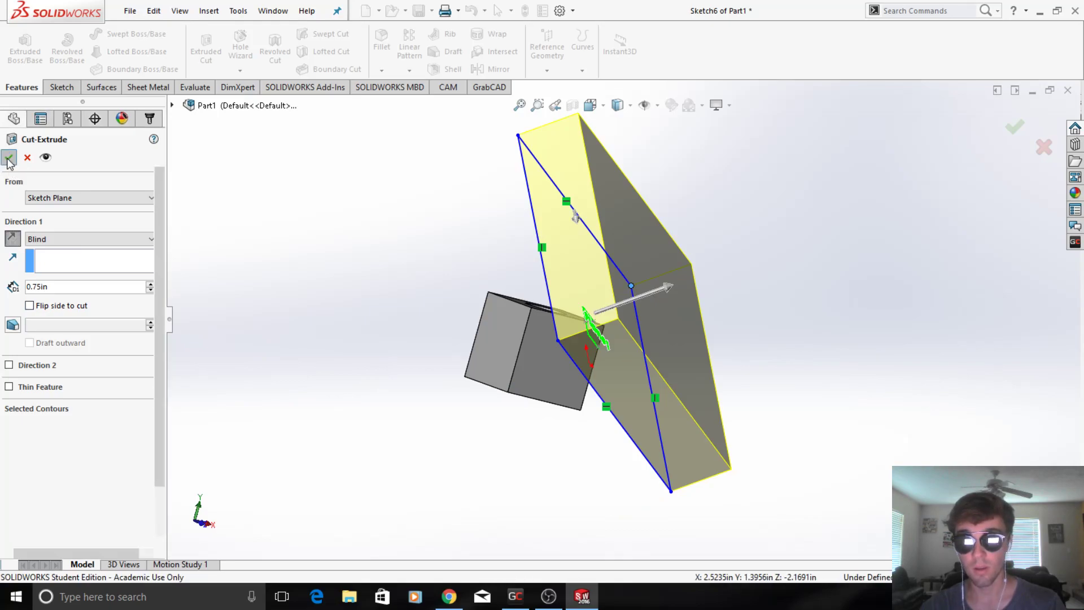
Step: Examine the triangular face of the corner cut and its reference plane from several angles
scroll(592, 328, down, 10)
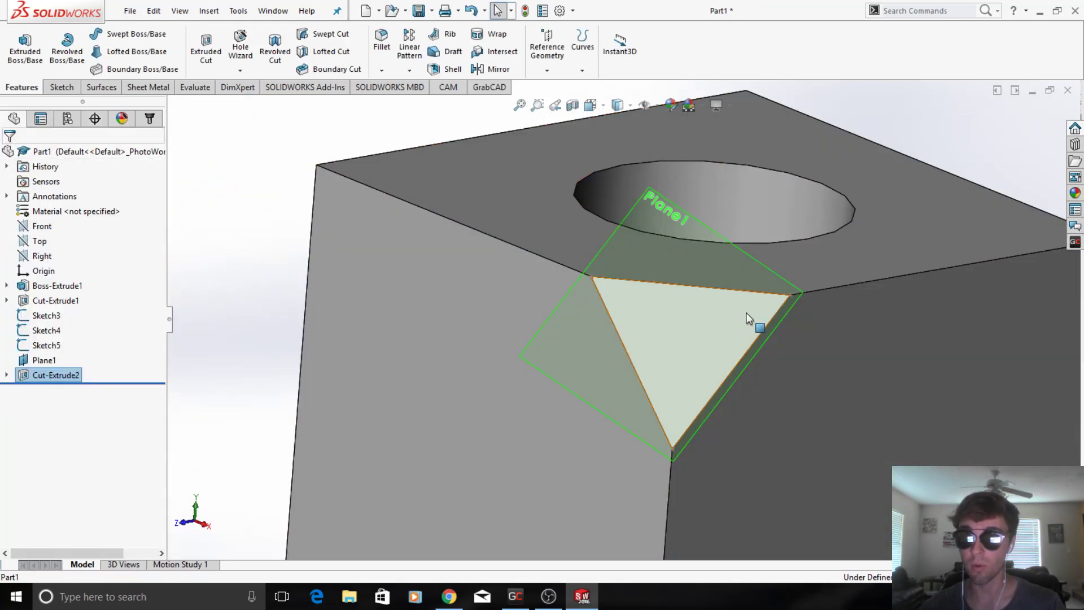
scroll(751, 322, down, 3)
middle_drag(688, 362, 714, 375)
scroll(713, 375, up, 10)
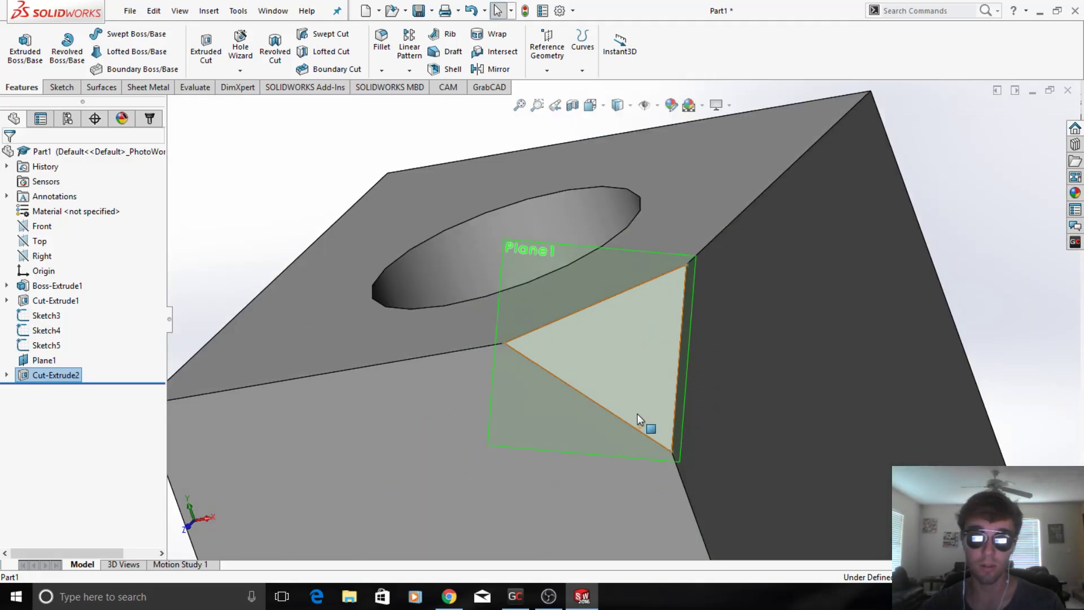
scroll(631, 452, up, 3)
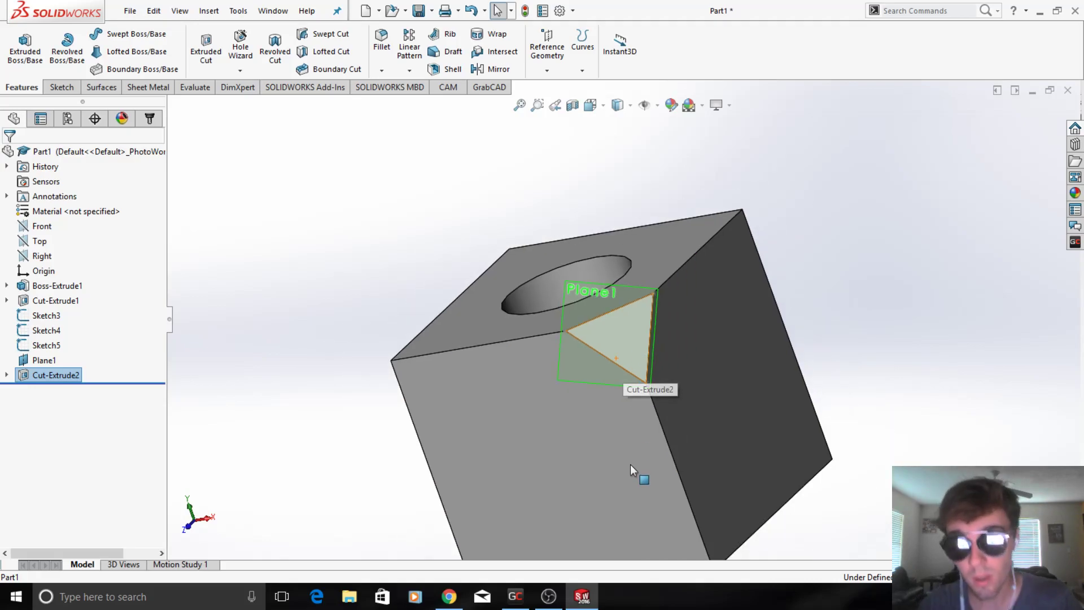
scroll(632, 446, up, 3)
middle_drag(633, 446, 497, 175)
middle_drag(563, 334, 558, 381)
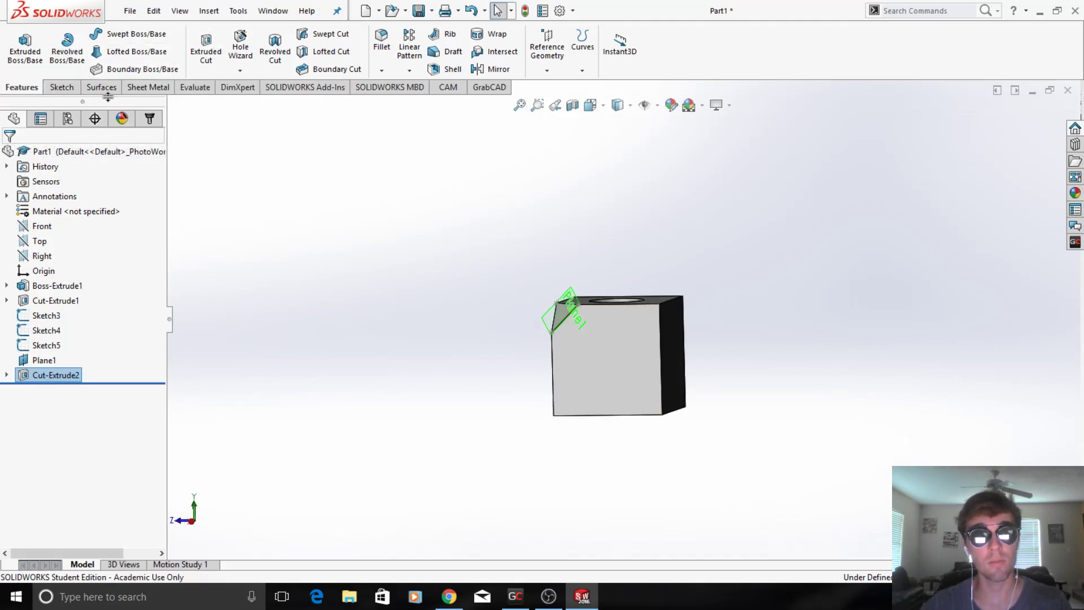
Step: Create a reference plane coincident with two diagonally opposite vertical edges of the cube
click(546, 67)
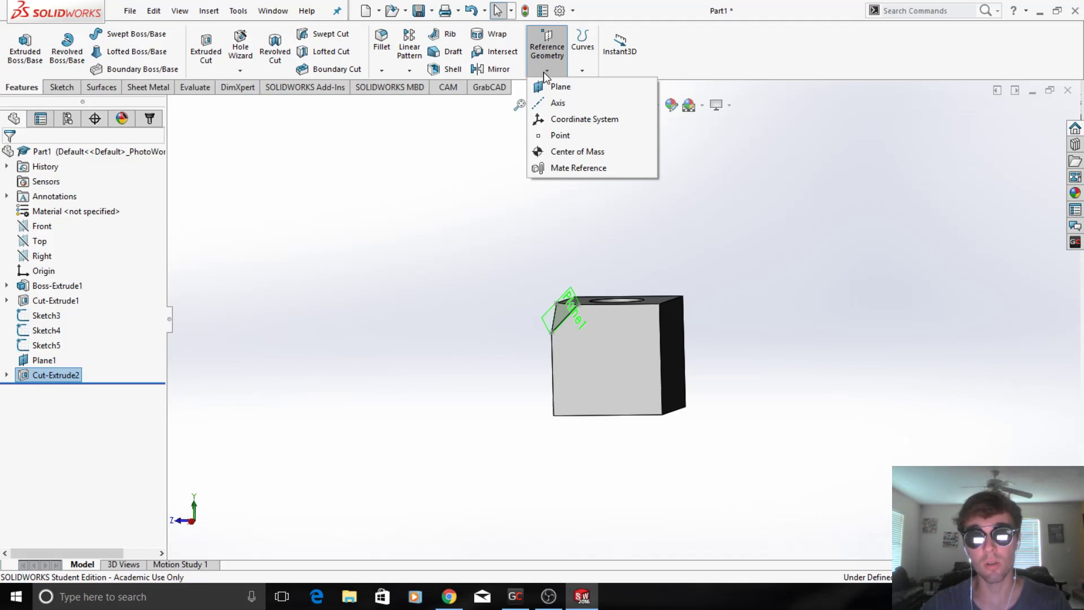
click(559, 86)
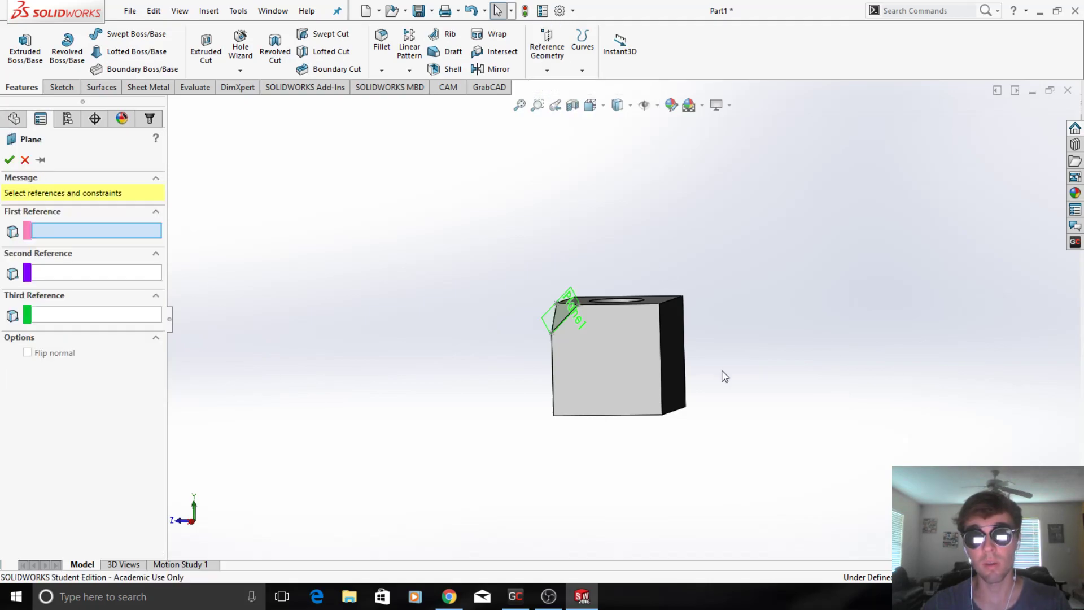
click(661, 355)
middle_drag(656, 336, 722, 344)
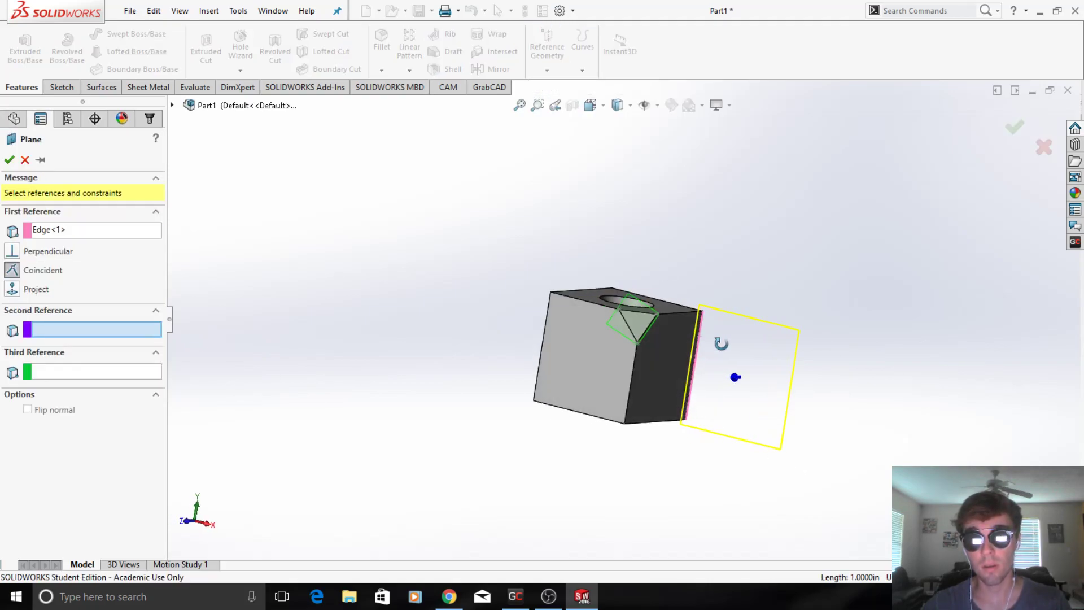
click(551, 314)
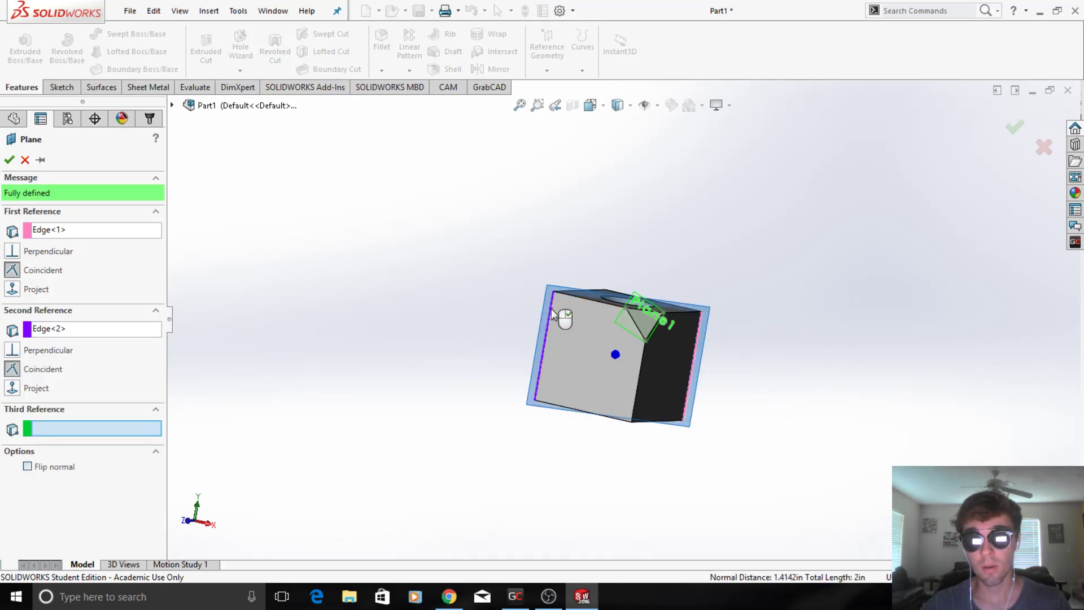
middle_drag(539, 303, 530, 467)
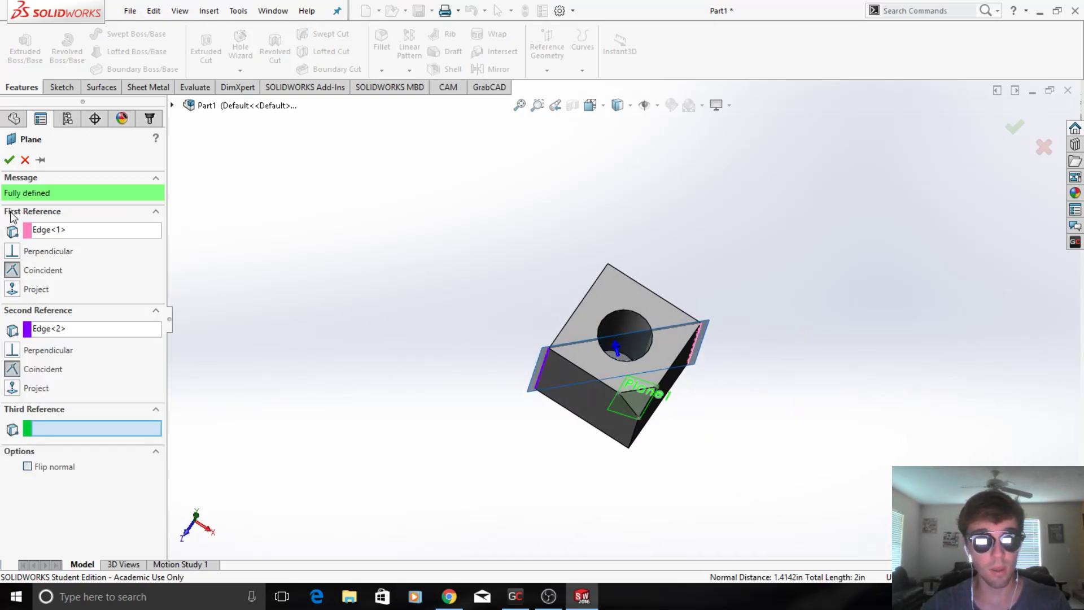
click(10, 160)
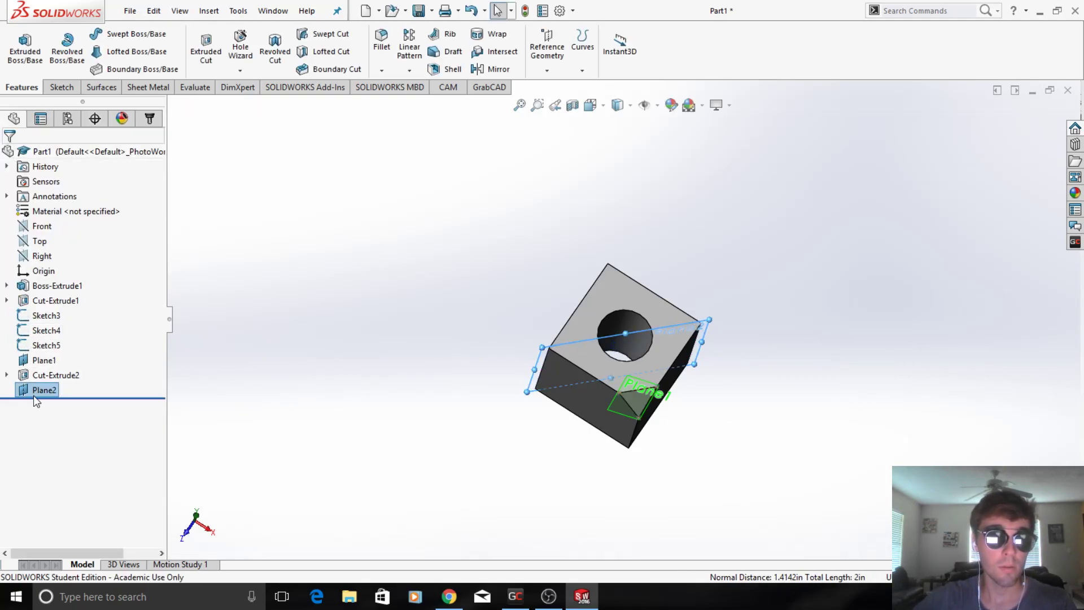
Step: Start a sketch on the diagonal reference plane and draw a corner rectangle extending well beyond the cube on all sides
right_click(35, 398)
click(72, 285)
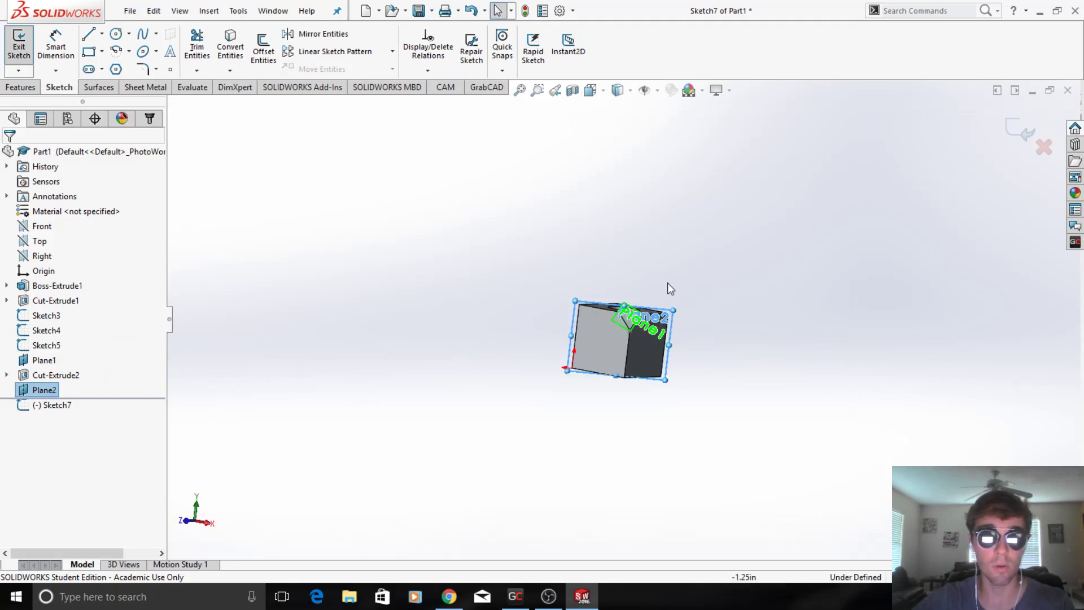
scroll(662, 287, down, 3)
middle_drag(587, 332, 563, 296)
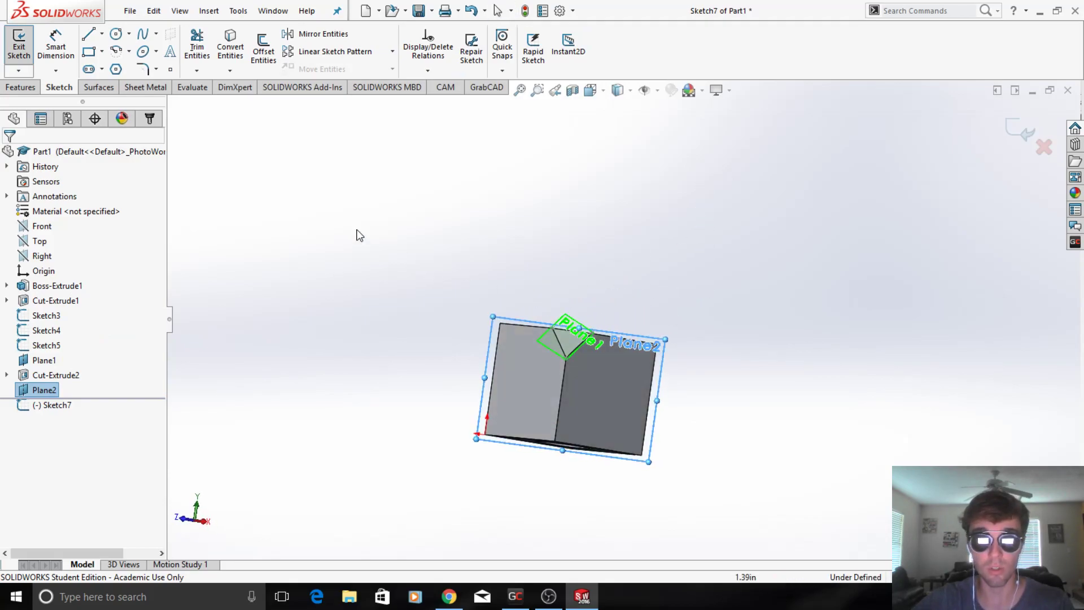
click(89, 53)
click(408, 222)
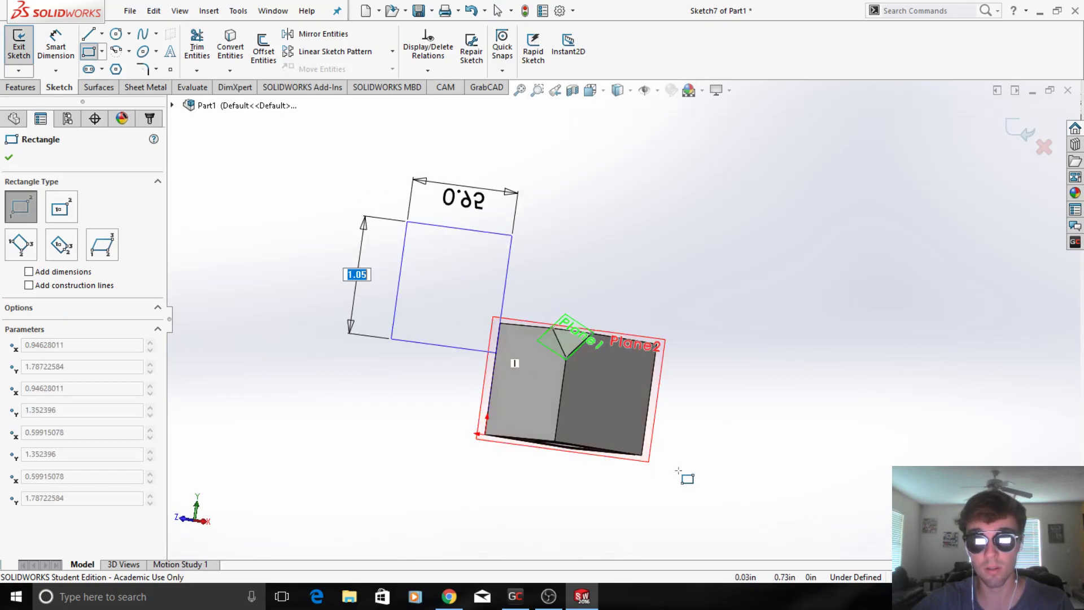
click(806, 535)
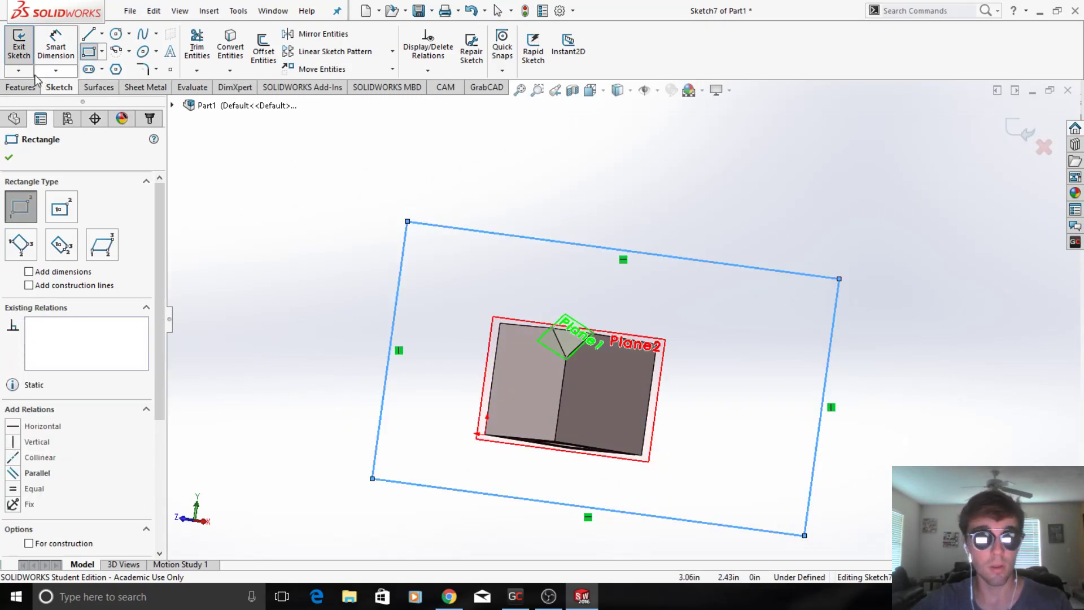
Step: Cut-extrude the rectangle 0.75 in Blind with the direction reversed to remove half of the cube along the diagonal plane
click(21, 88)
click(206, 48)
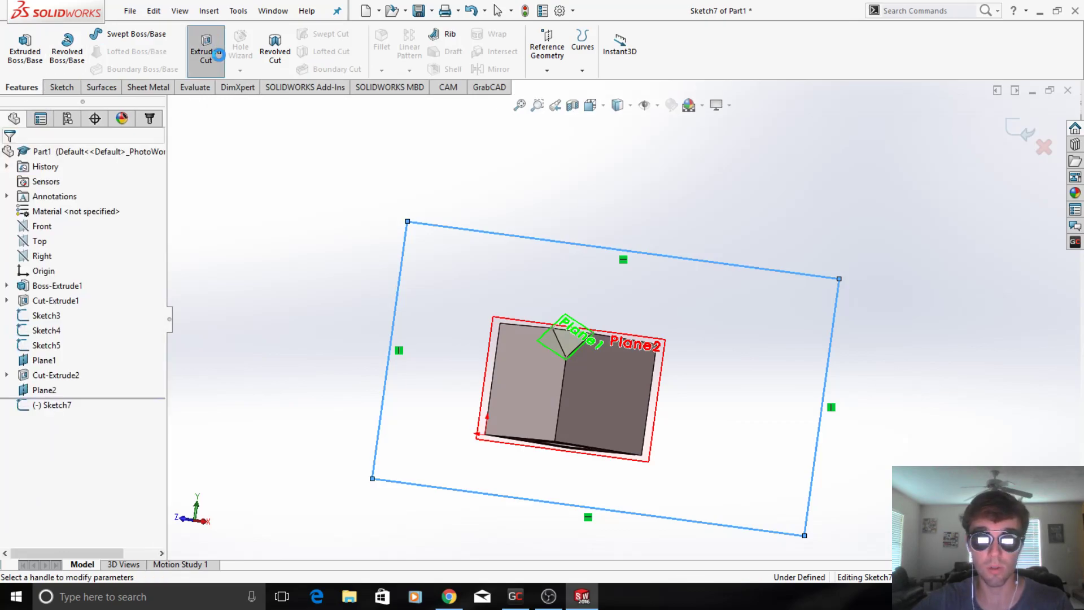
middle_drag(513, 333, 448, 371)
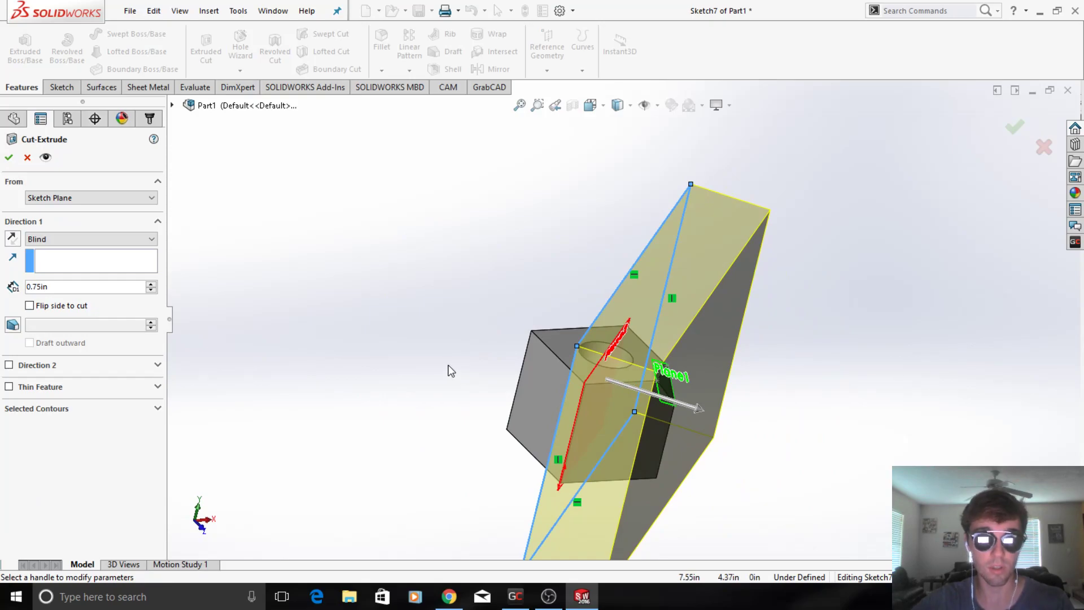
click(11, 238)
click(8, 158)
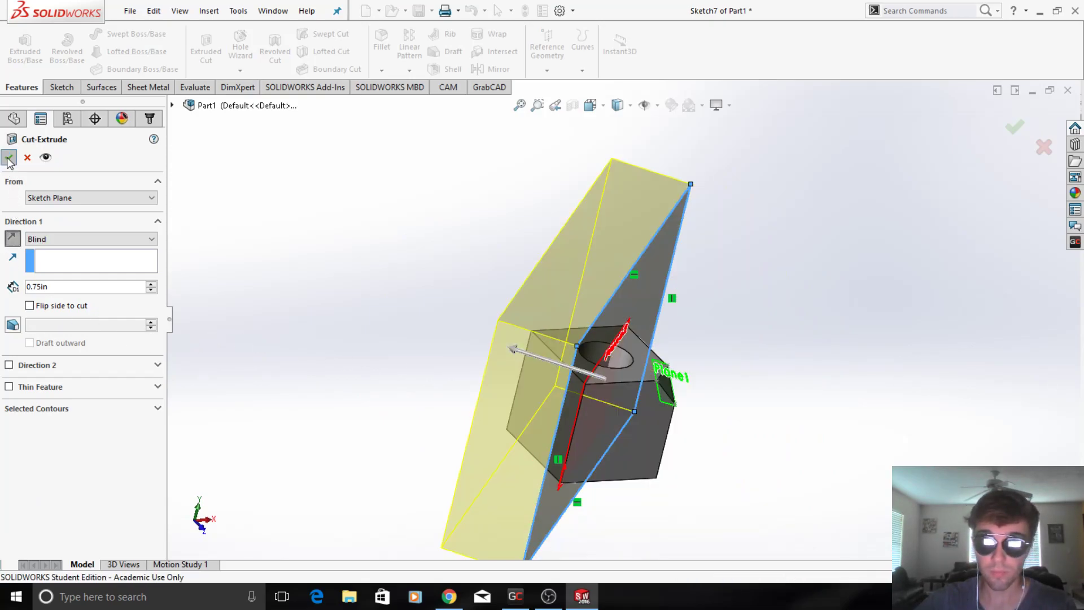
Step: Examine the diagonal cut face, the halved hole and the triangular end face of the remaining part
middle_drag(600, 346, 320, 403)
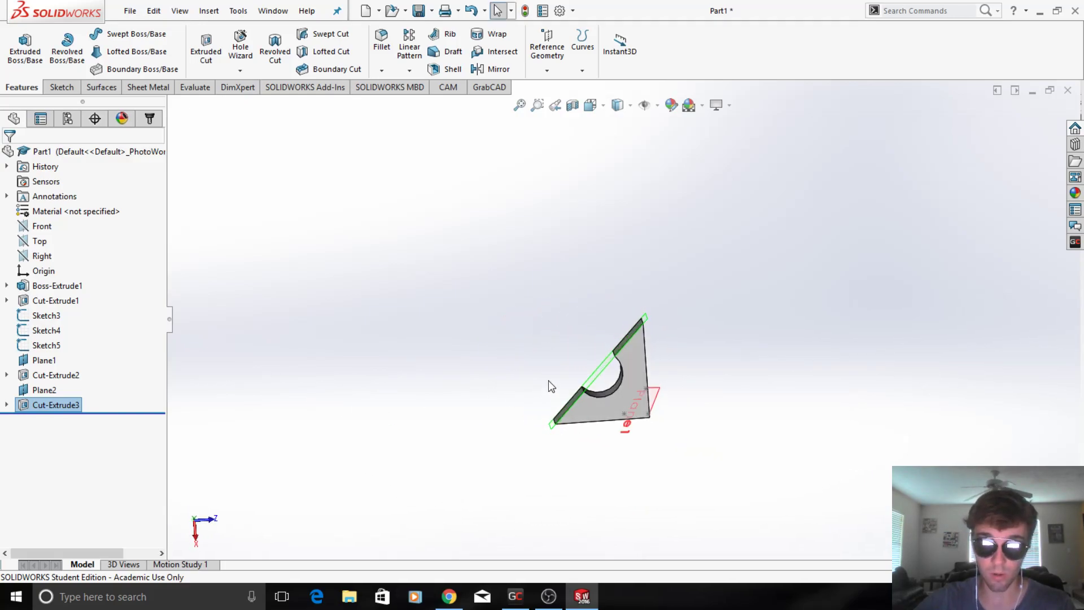
scroll(633, 331, down, 3)
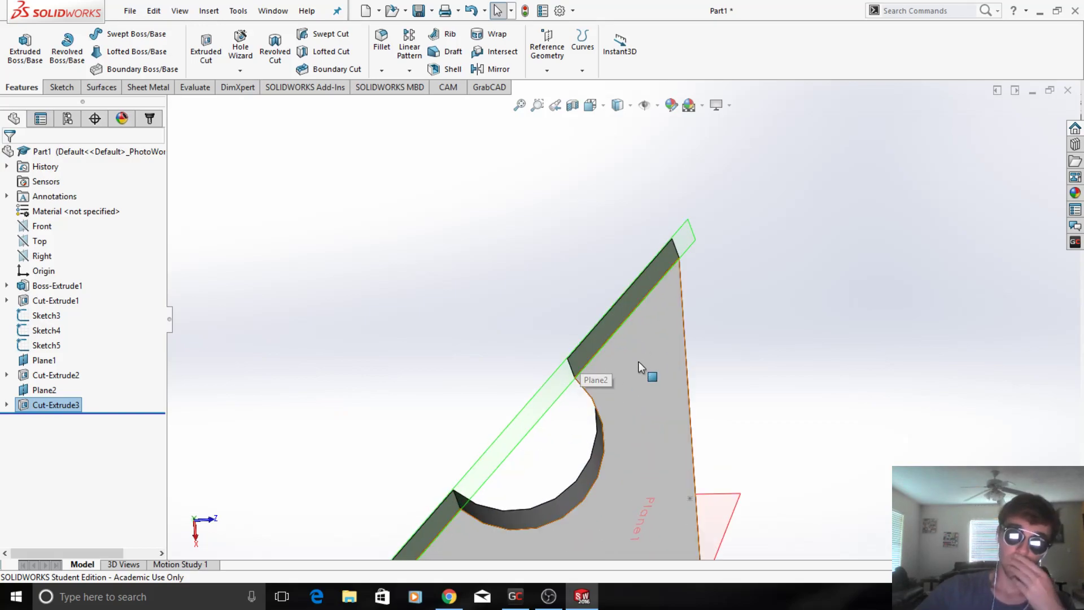
scroll(629, 320, down, 2)
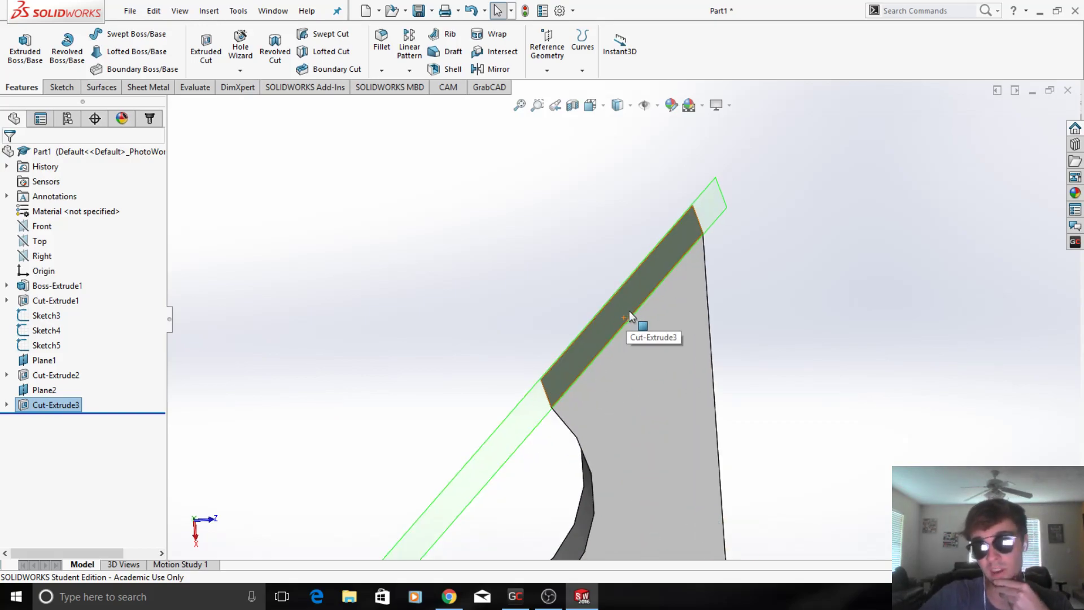
scroll(631, 315, up, 3)
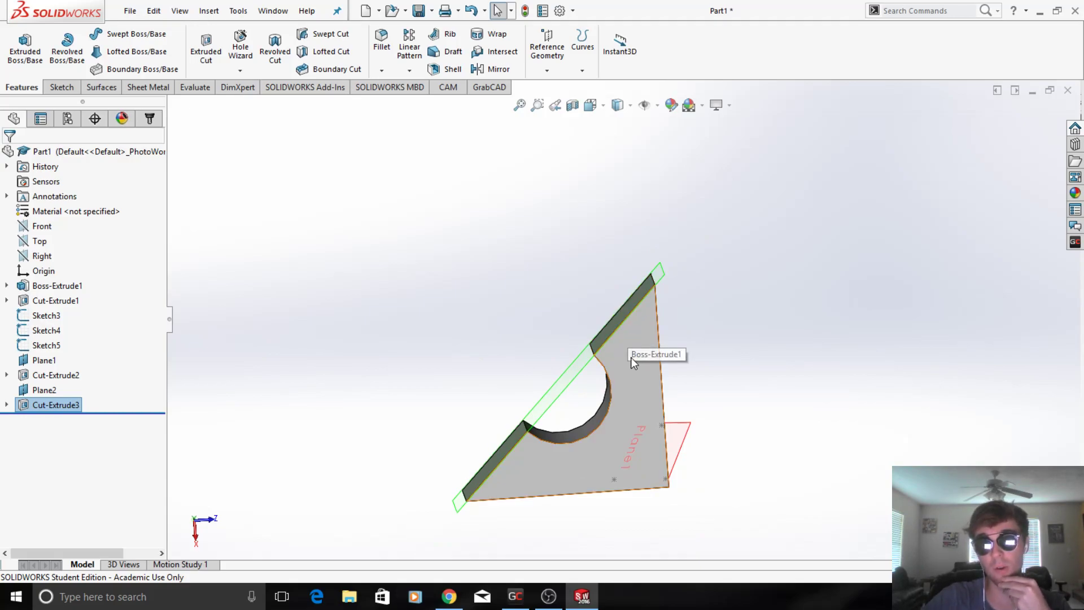
scroll(636, 373, down, 2)
scroll(609, 346, up, 2)
middle_drag(609, 346, 625, 333)
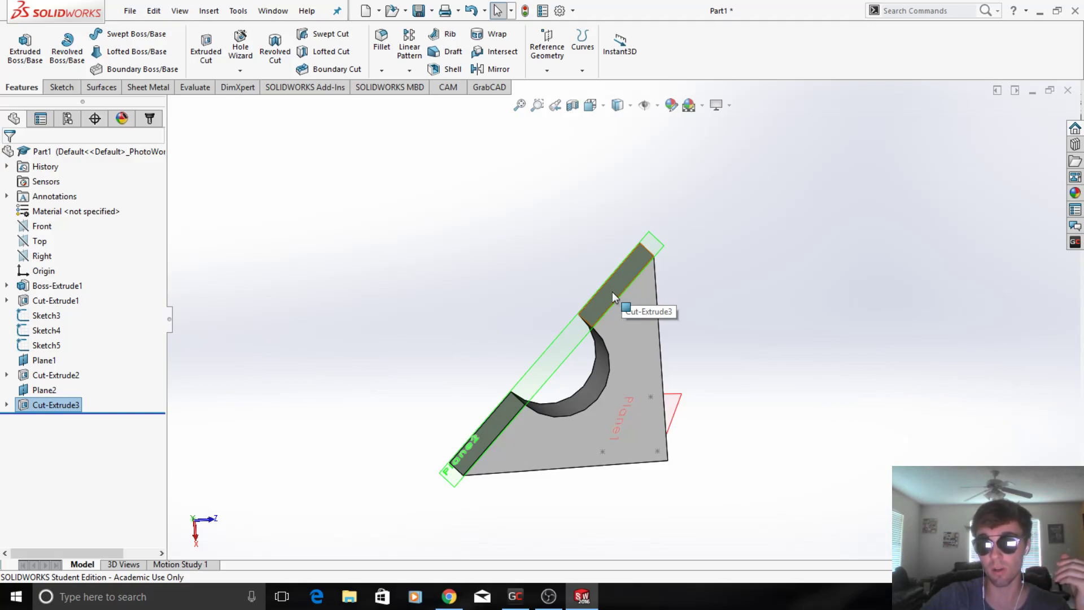
mouse_move(622, 288)
middle_down()
mouse_move(606, 303)
mouse_move(624, 319)
mouse_move(654, 316)
mouse_move(632, 341)
mouse_move(627, 308)
mouse_move(611, 327)
mouse_move(642, 337)
mouse_move(663, 262)
mouse_move(630, 297)
middle_up()
scroll(663, 263, down, 2)
scroll(647, 294, down, 3)
middle_drag(620, 350, 610, 382)
middle_drag(633, 427, 597, 250)
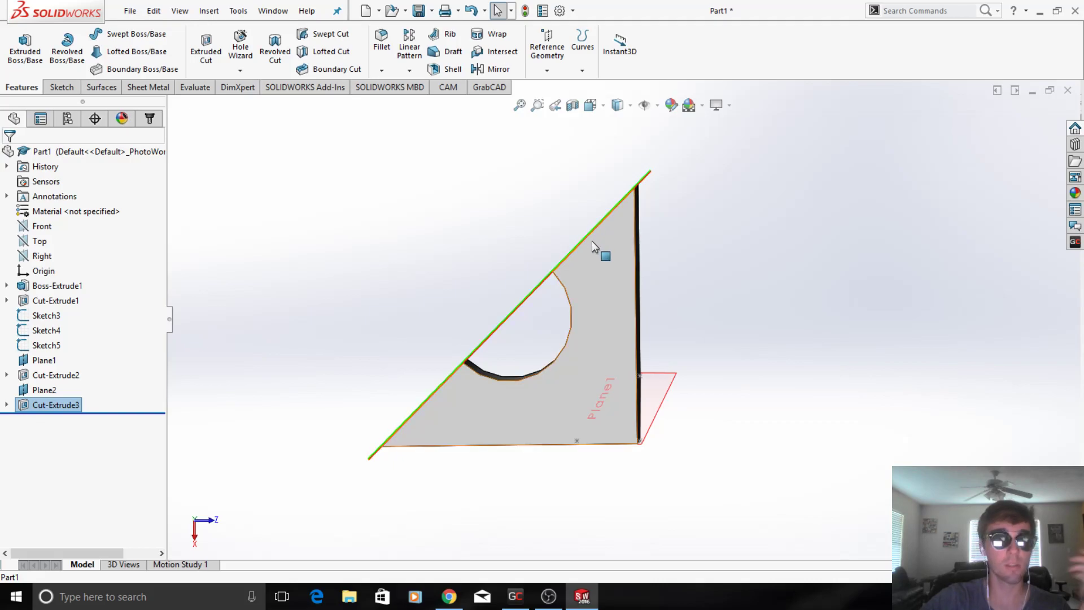
Step: Start a sketch on the triangular end face that carries the halved hole
right_click(615, 317)
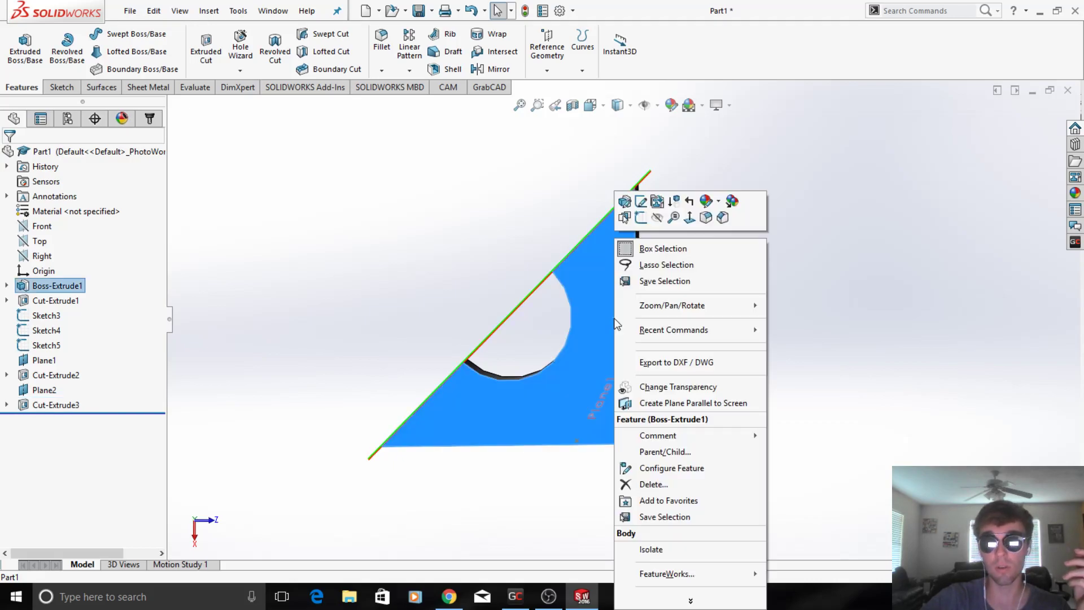
click(641, 210)
middle_drag(605, 216, 600, 211)
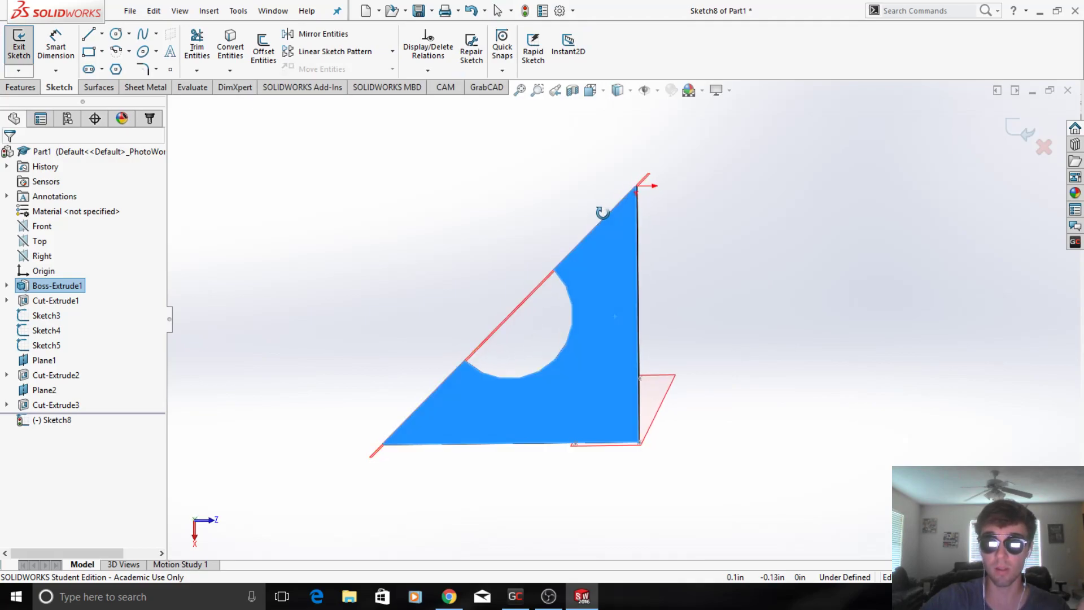
click(90, 35)
scroll(635, 294, down, 5)
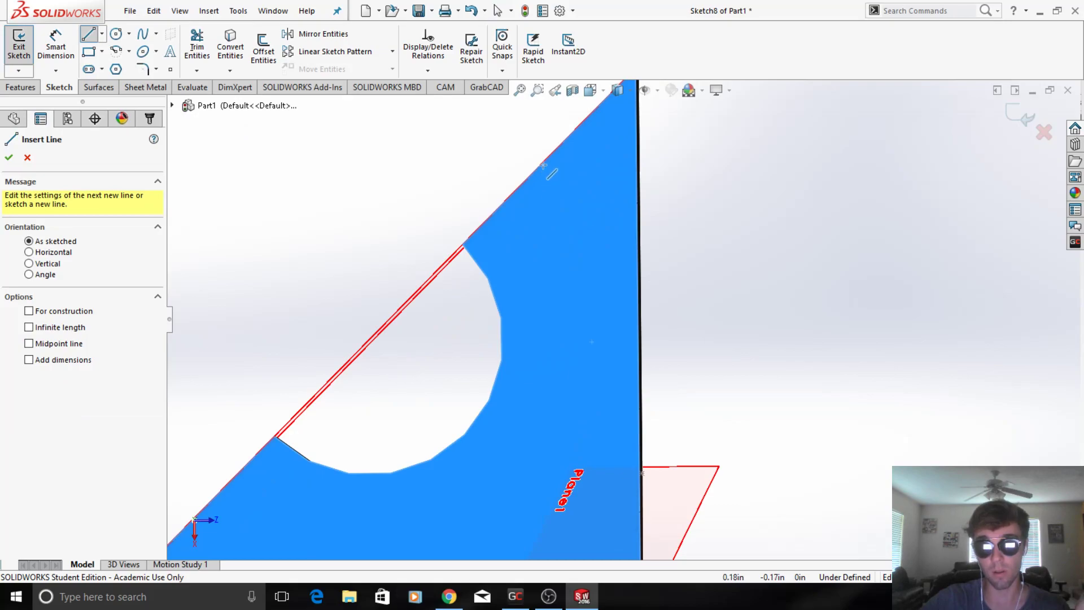
key(Escape)
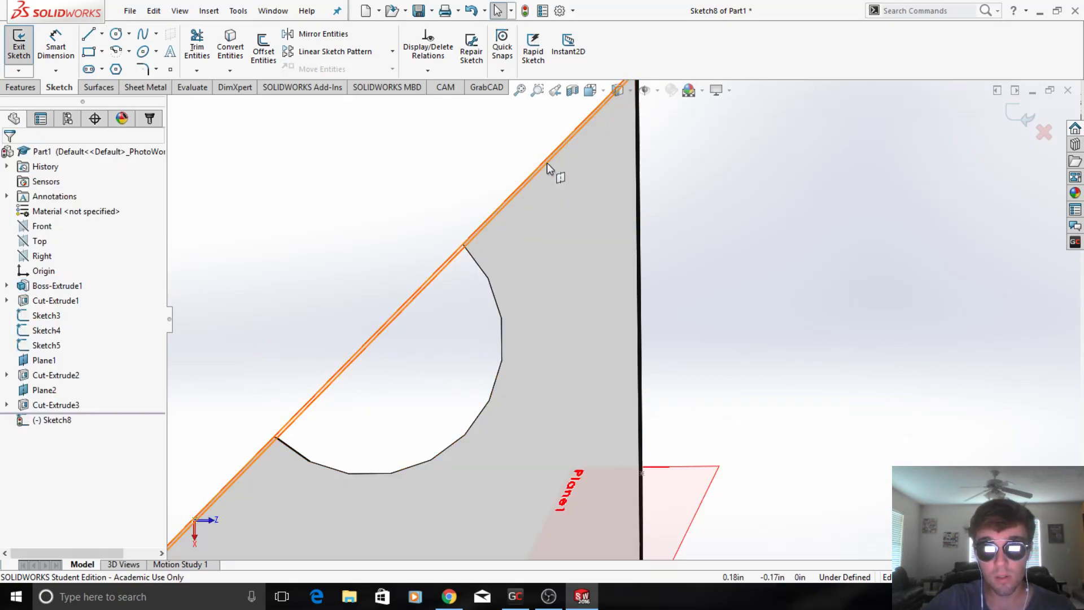
Step: Hide all reference planes in the graphics view
mouse_move(550, 165)
middle_down()
mouse_move(554, 187)
mouse_move(561, 159)
middle_up()
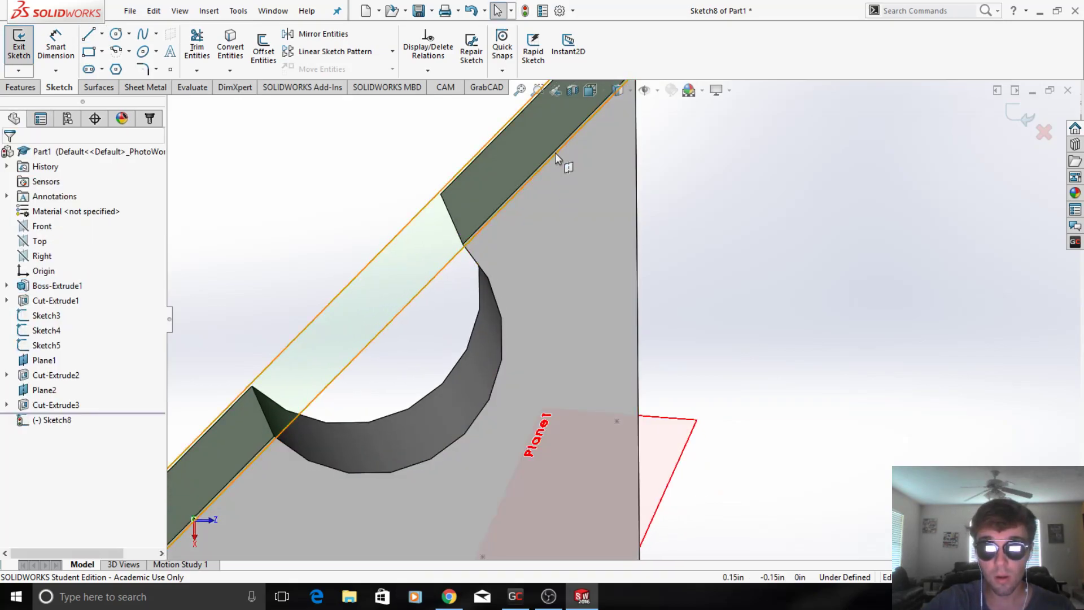
right_click(556, 148)
click(714, 119)
click(657, 93)
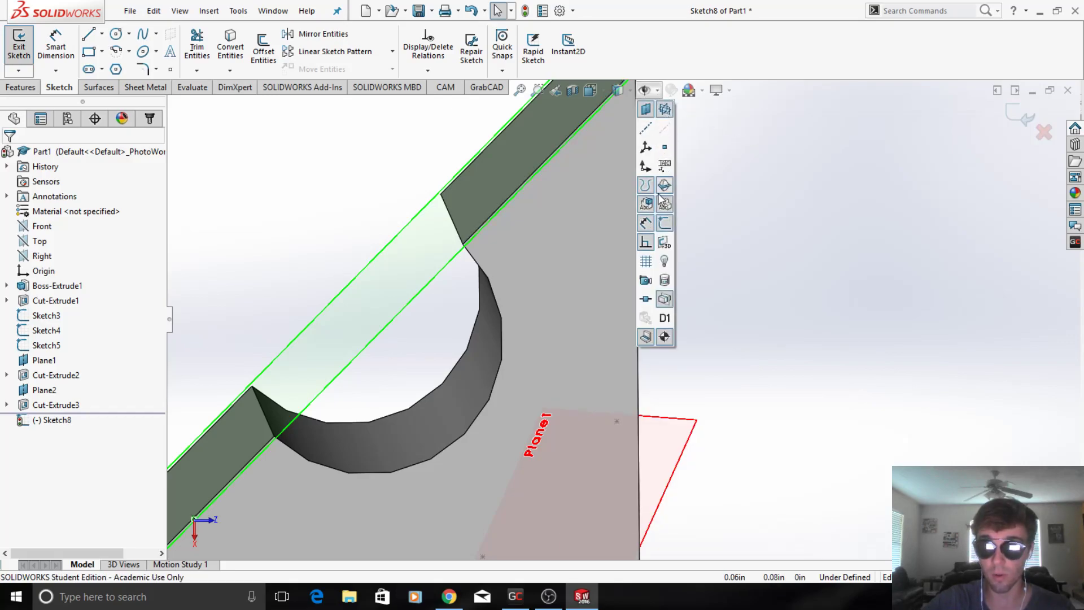
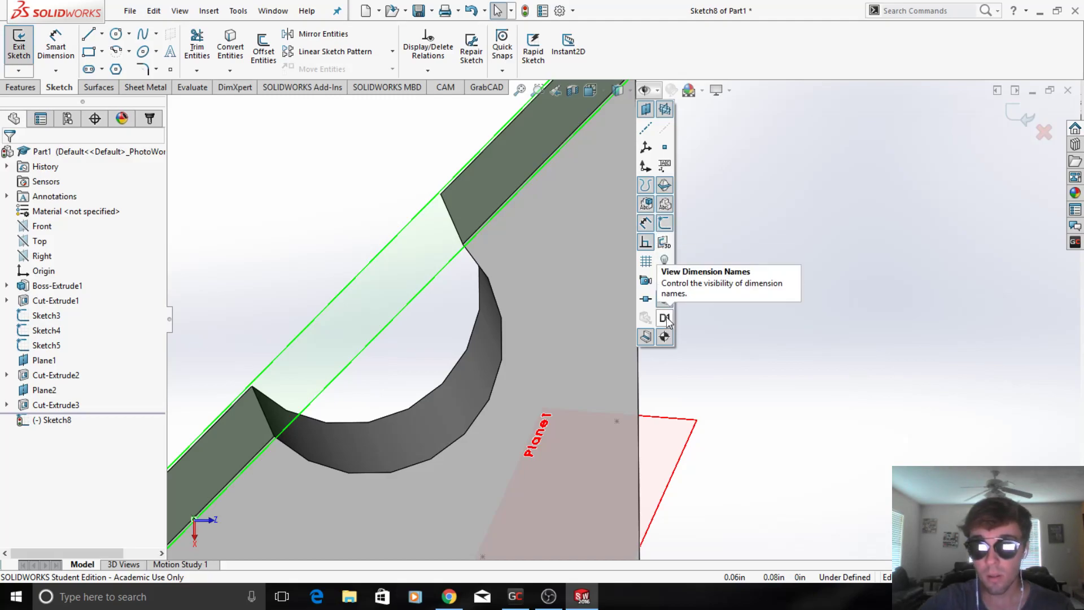
click(646, 109)
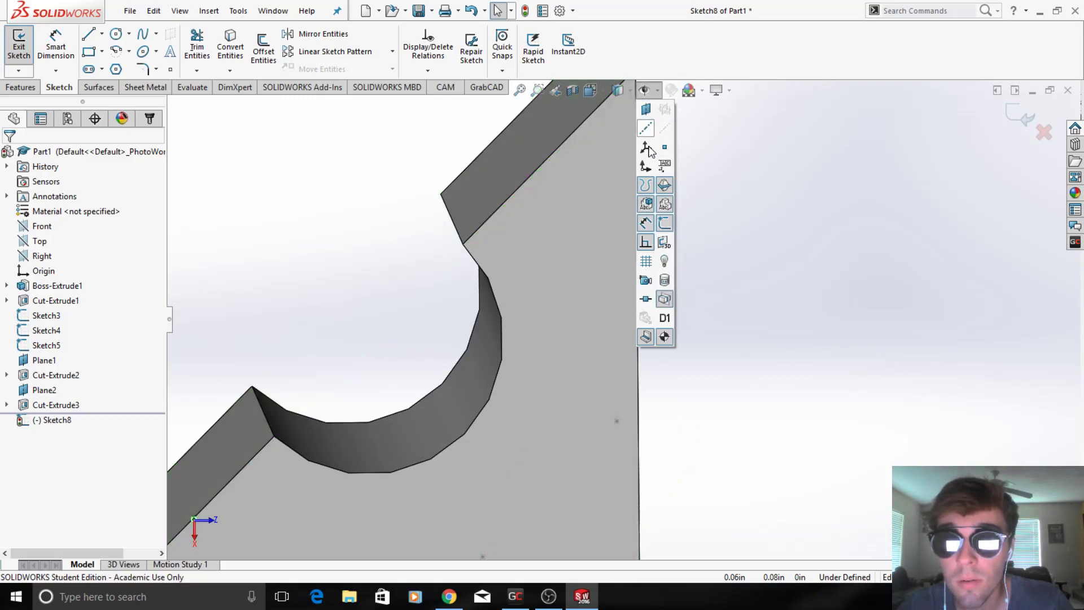
Step: Convert the slanted edge beside the hole and the adjoining long straight edge of the face into sketch lines
key(f)
scroll(616, 237, down, 2)
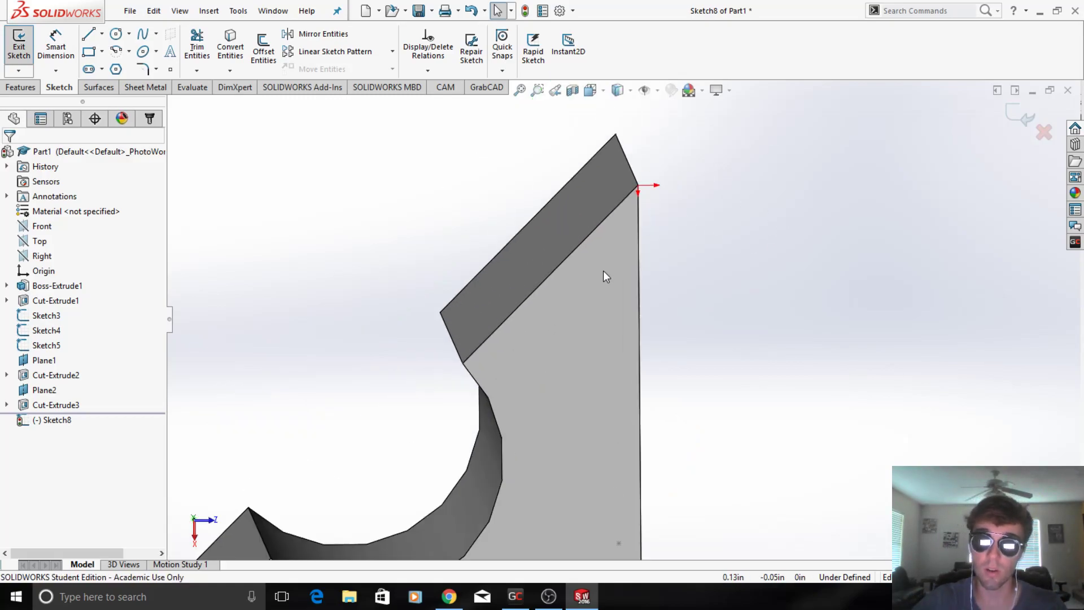
scroll(589, 240, down, 2)
click(591, 236)
right_click(590, 234)
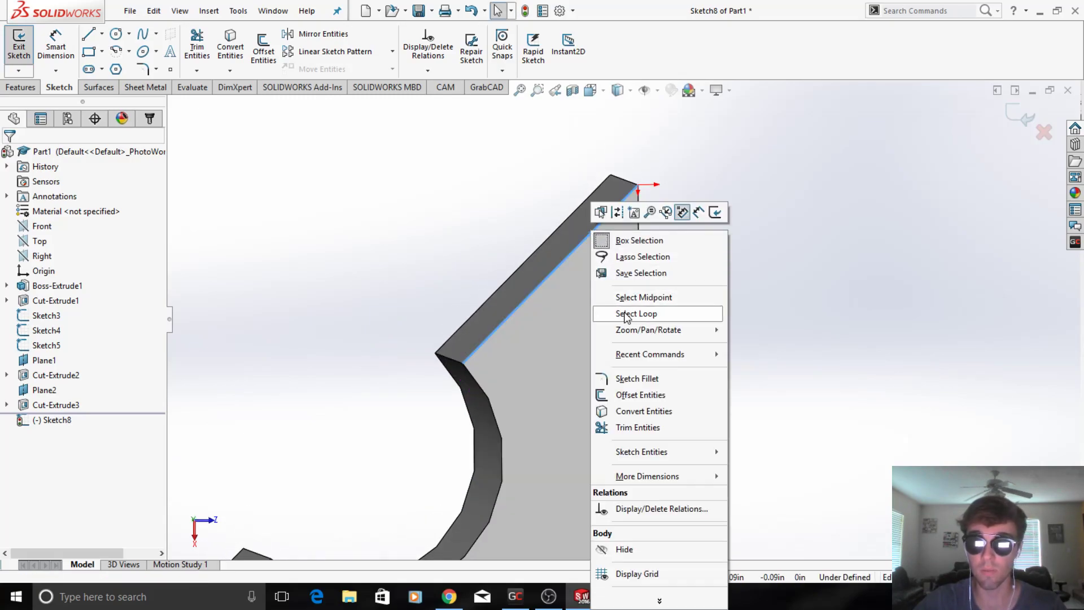
click(649, 411)
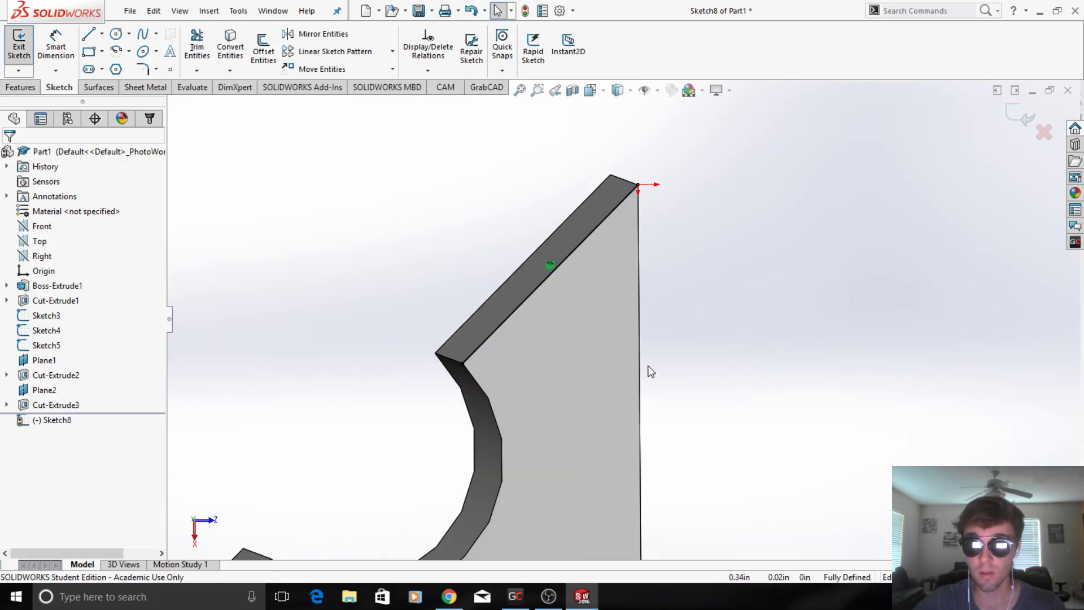
right_click(642, 348)
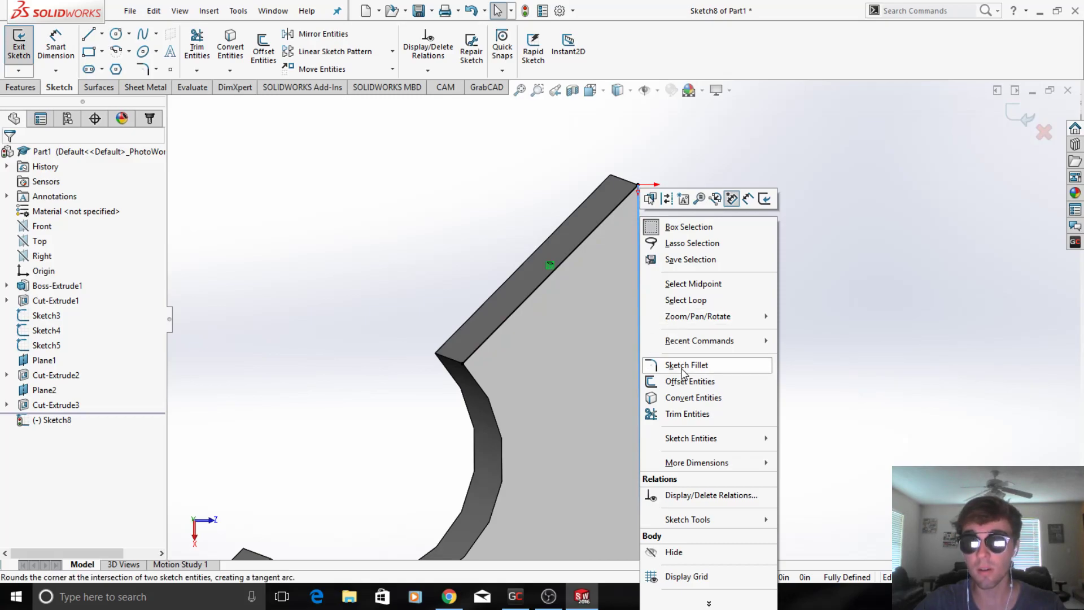
click(684, 395)
Step: Try to make the converted slanted line and the converted straight side line collinear, and undo the relation
click(592, 232)
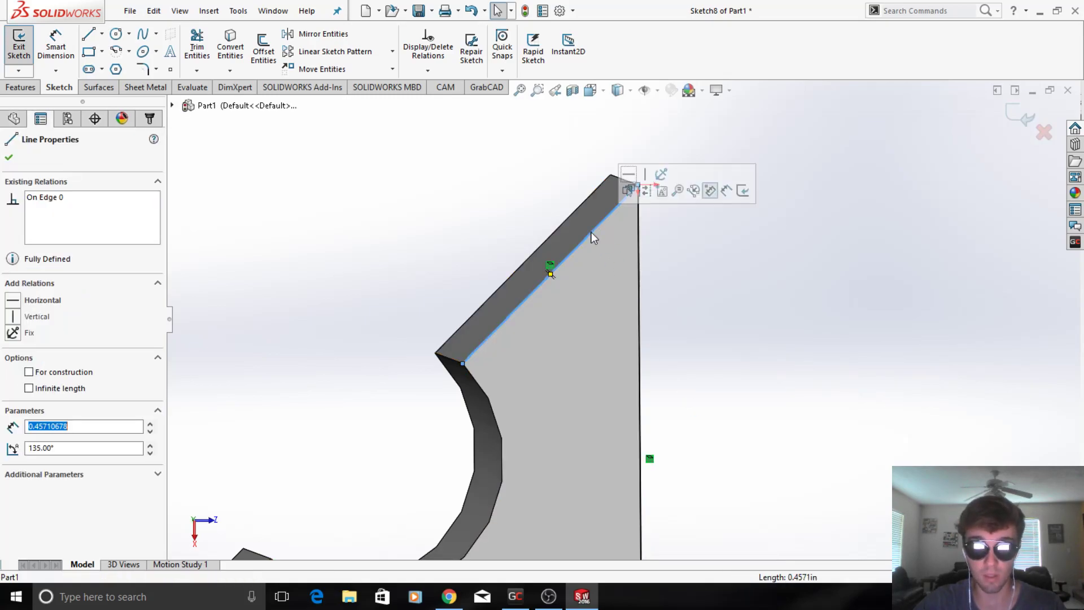
ctrl+click(639, 263)
right_click(640, 268)
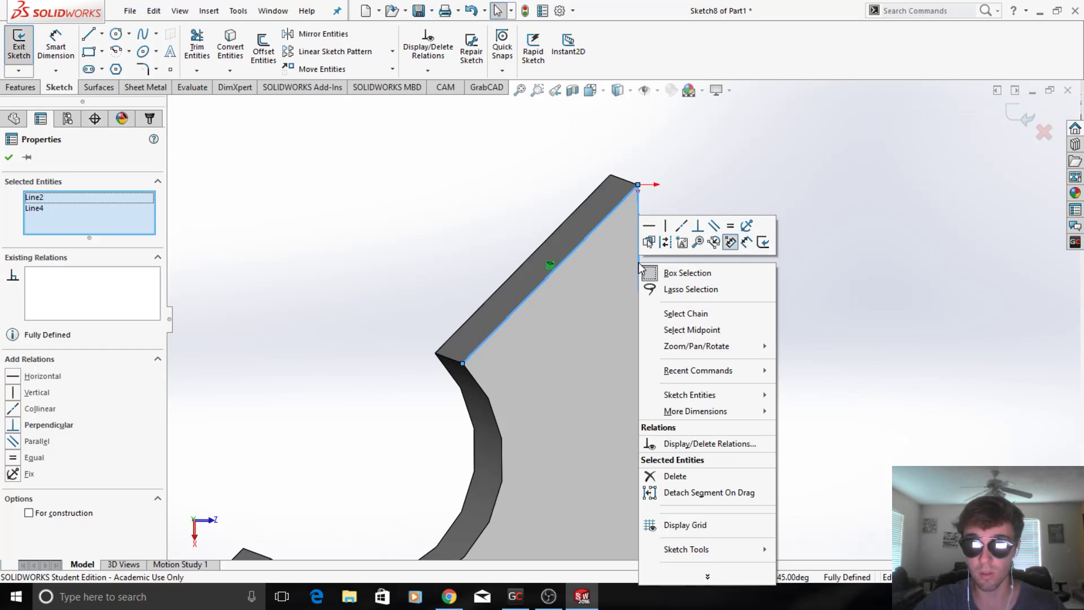
click(684, 241)
scroll(551, 327, up, 3)
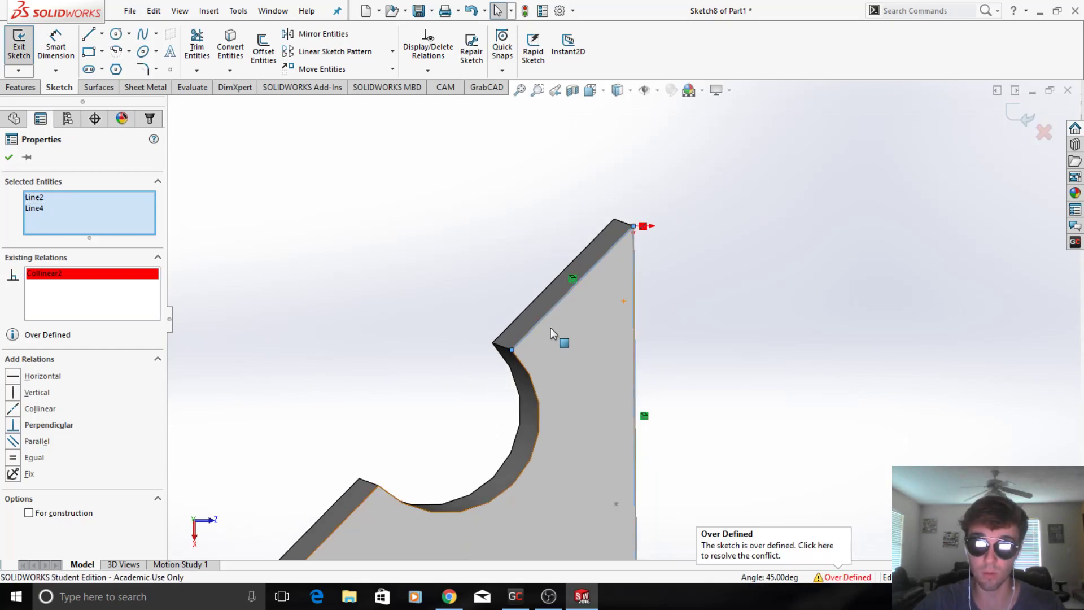
scroll(664, 373, up, 3)
key(ctrl+z)
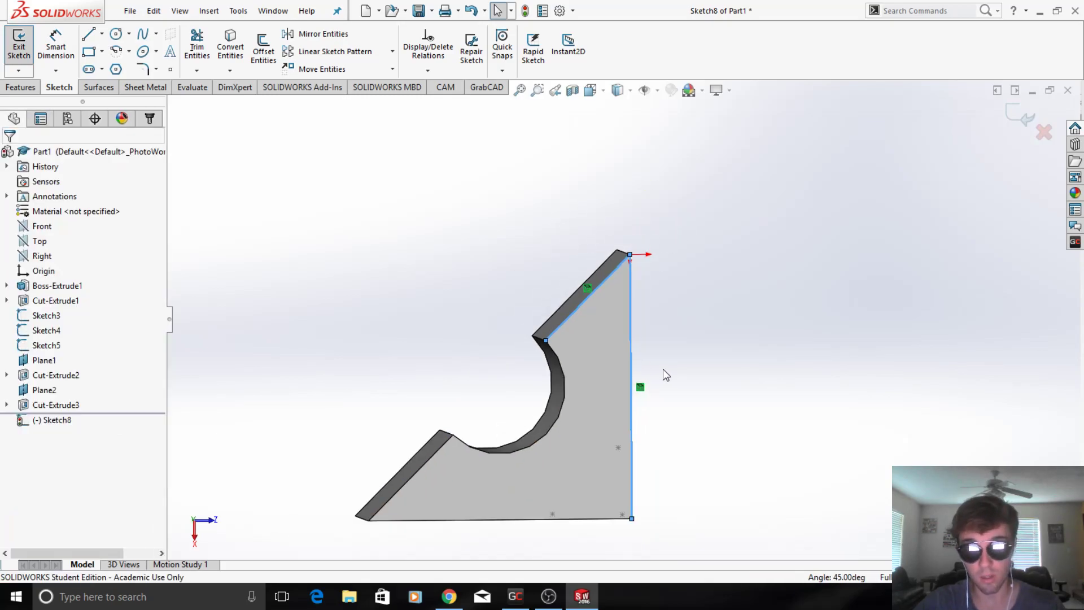
scroll(643, 335, down, 3)
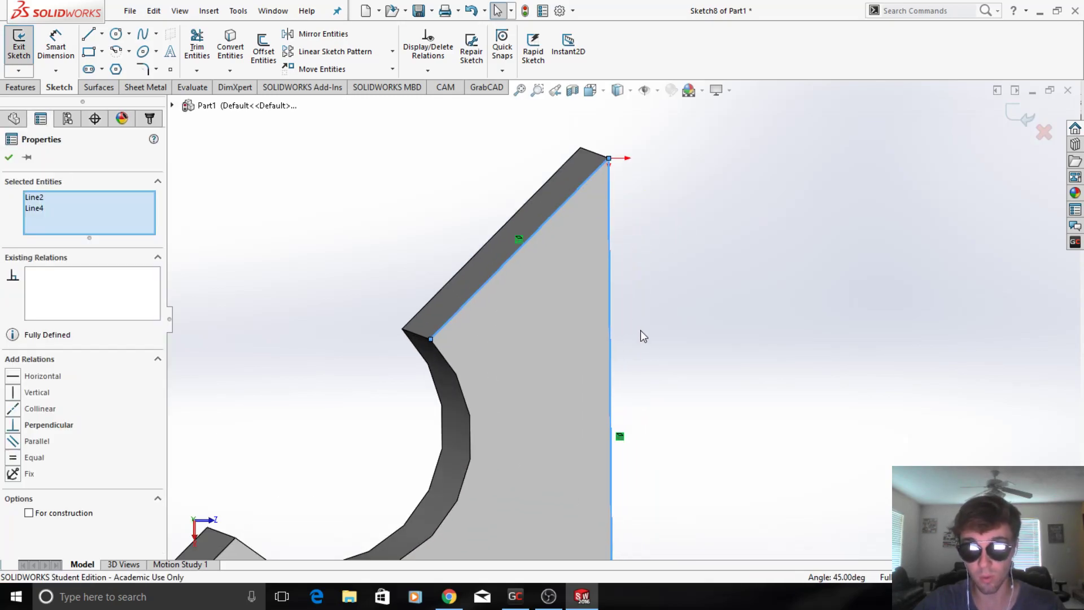
right_click(613, 269)
click(642, 252)
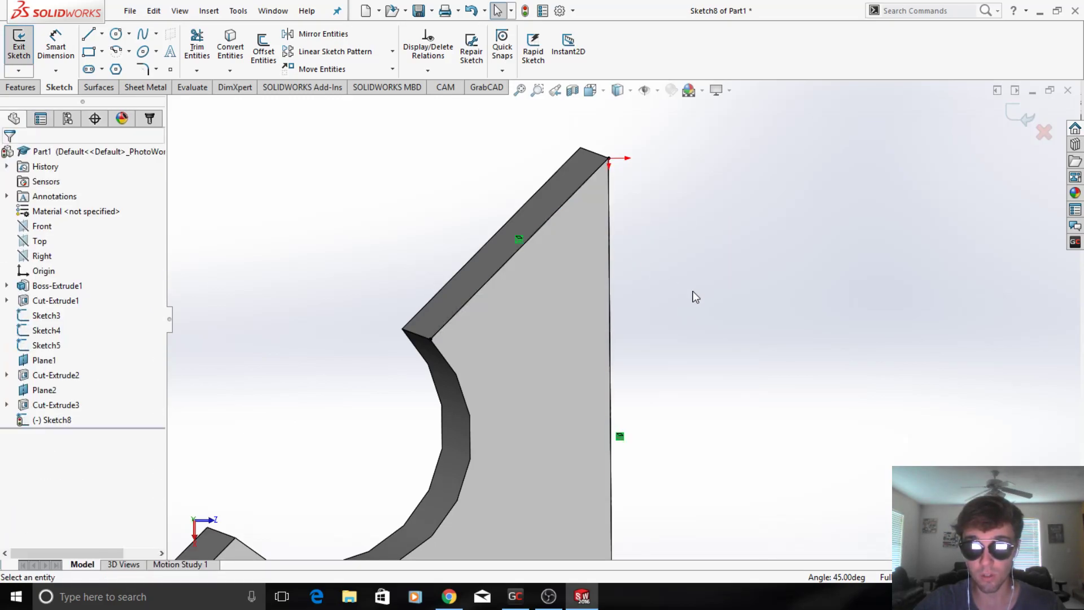
Step: Draw a line from a point on the slanted edge to the right-angled corner of the triangular face
scroll(687, 311, up, 2)
scroll(616, 497, down, 5)
key(l)
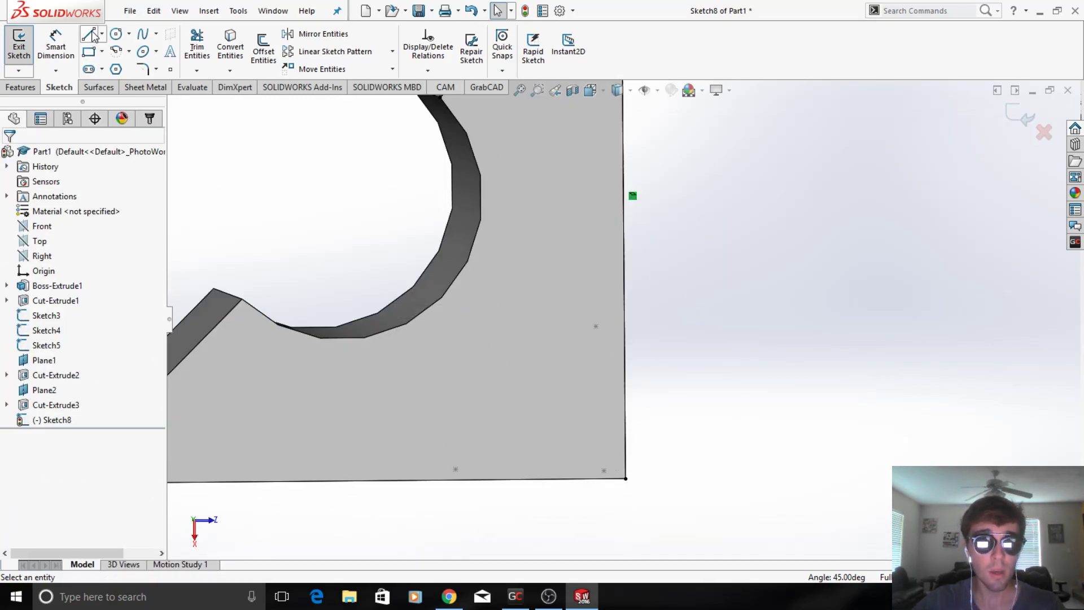
scroll(695, 346, up, 3)
scroll(464, 190, down, 4)
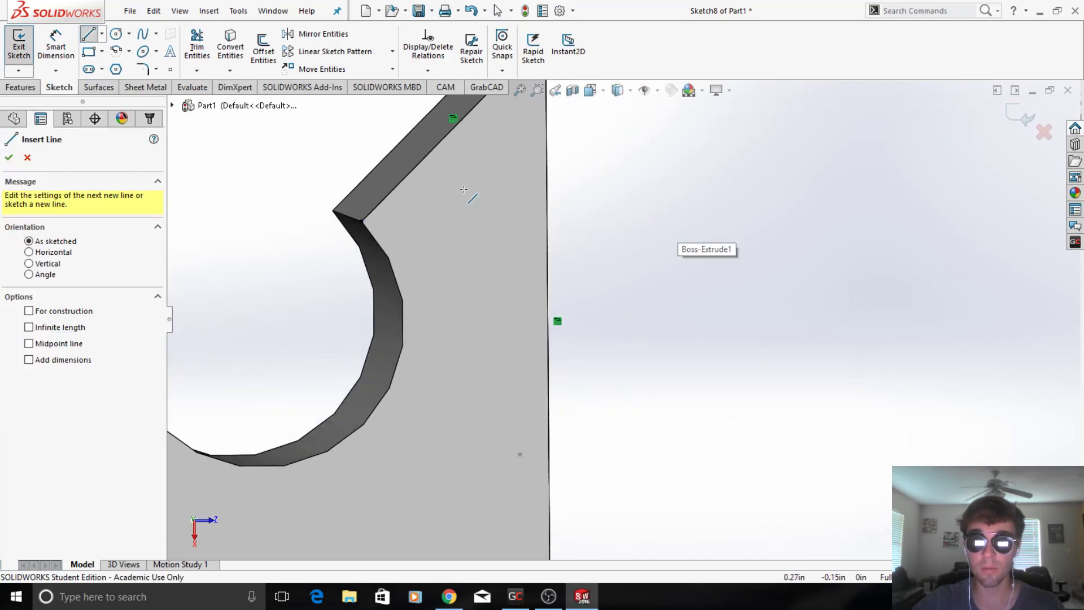
click(418, 167)
scroll(621, 322, up, 3)
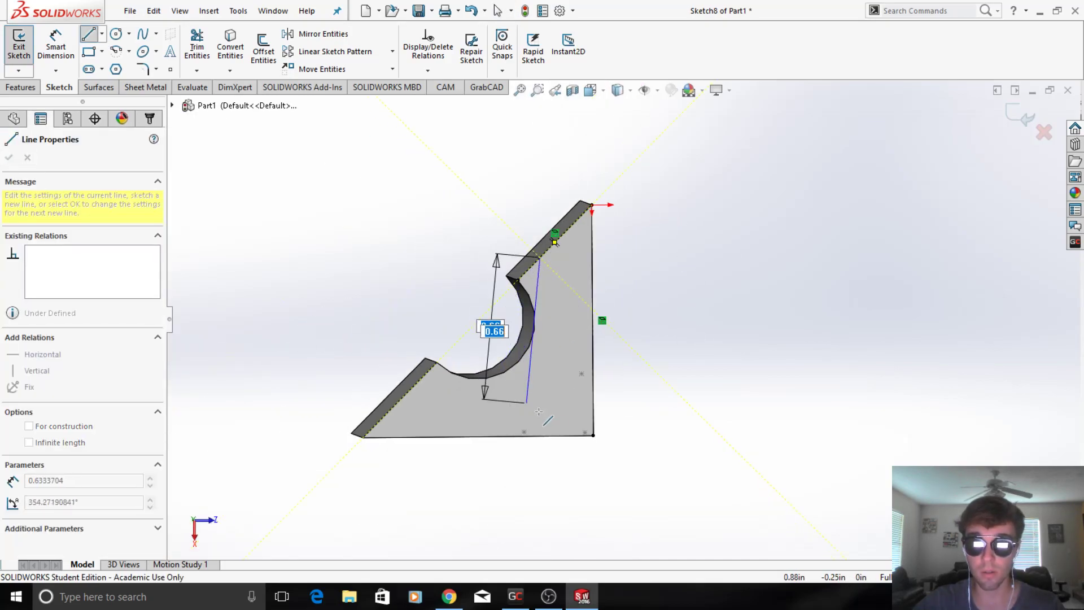
click(593, 436)
scroll(567, 243, down, 3)
key(Escape)
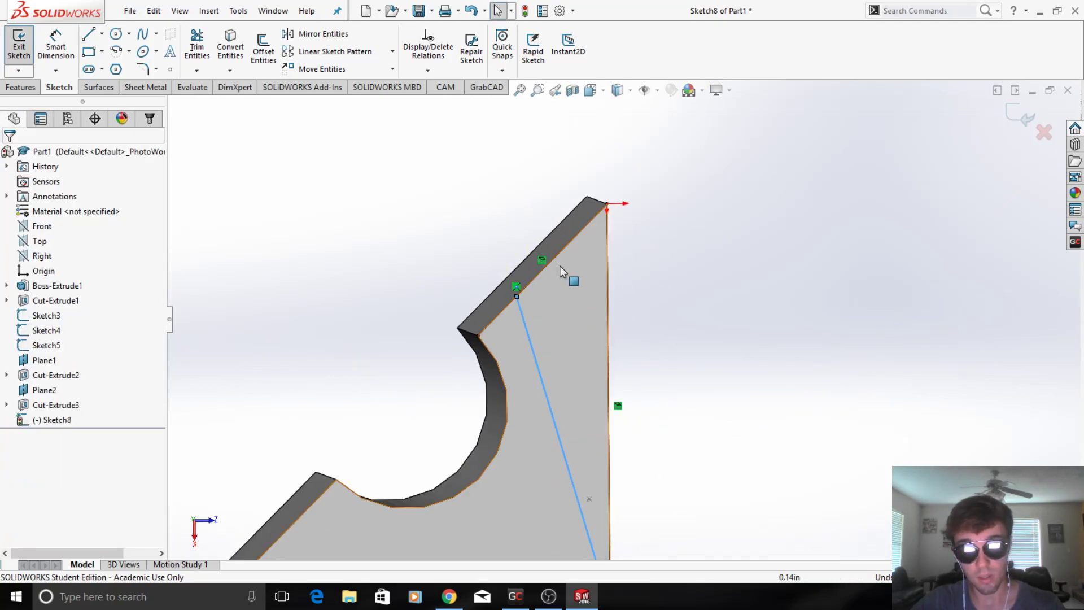
Step: Dimension the angle between the drawn line and the converted slanted edge of the face
scroll(564, 263, down, 3)
click(75, 47)
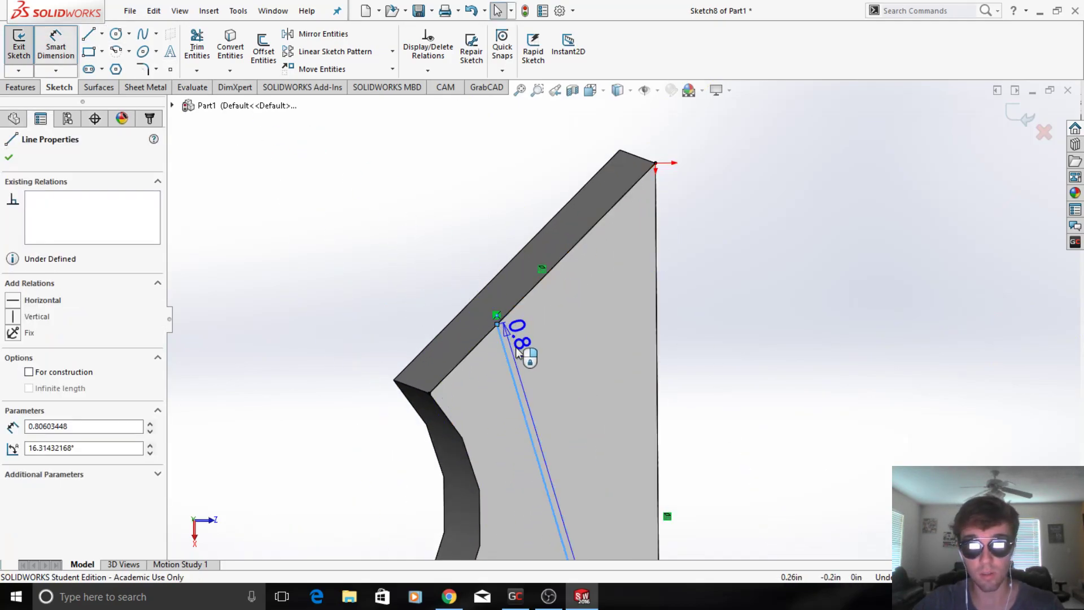
key(Escape)
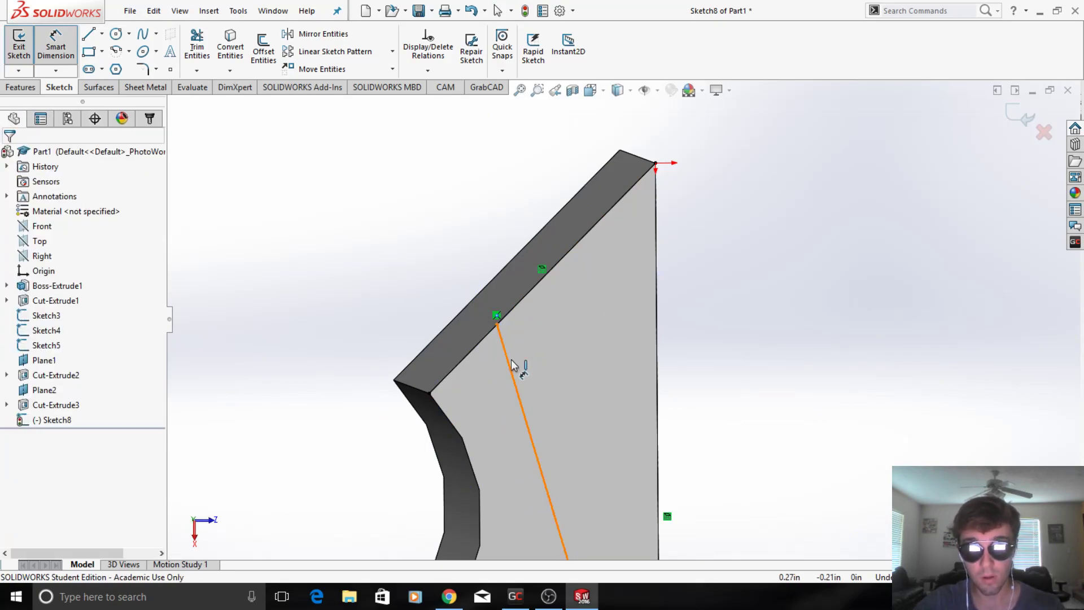
click(510, 359)
click(531, 291)
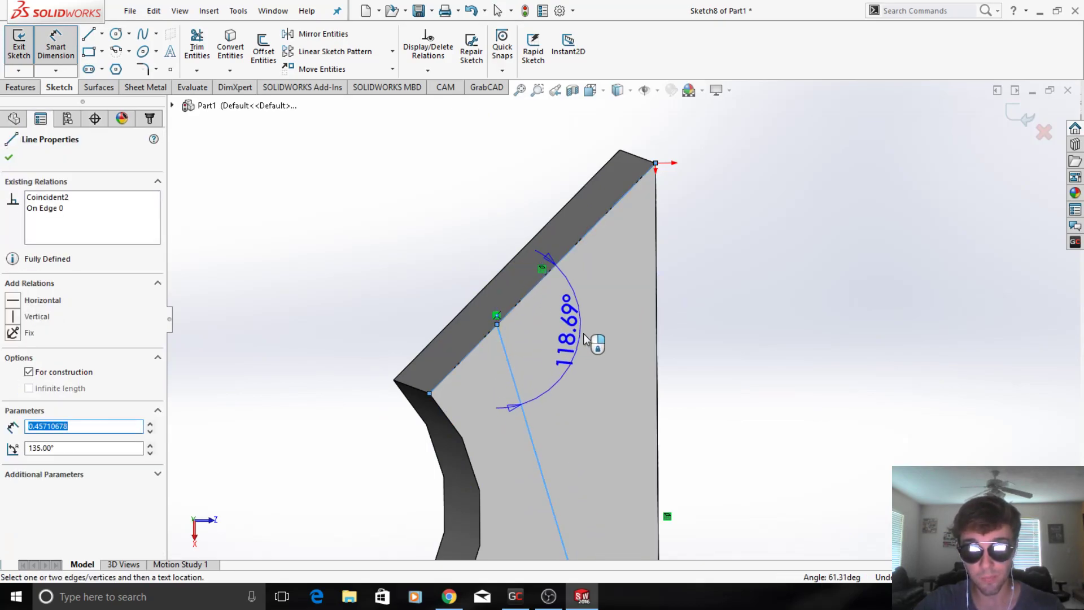
middle_drag(589, 319, 587, 310)
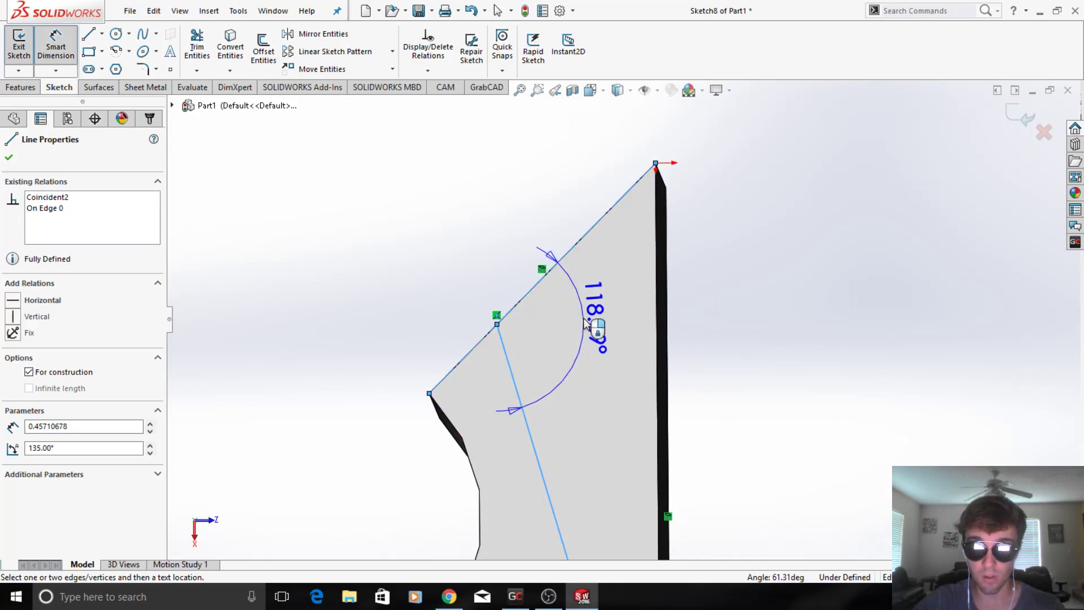
click(583, 329)
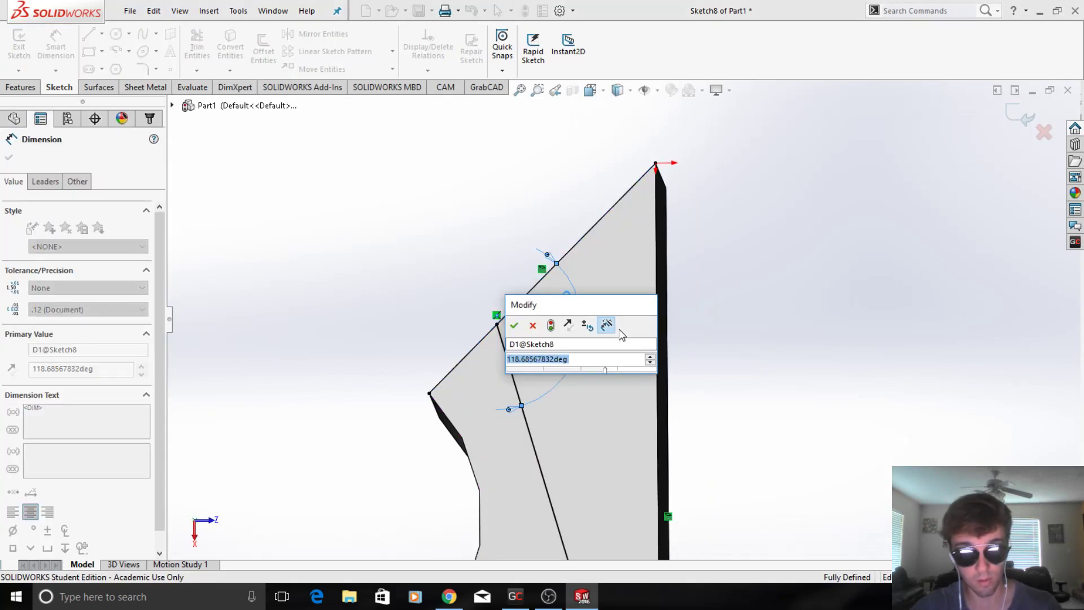
Step: Try an angle of 30° between the drawn line and the slanted edge, and undo the change
text(30)
key(Return)
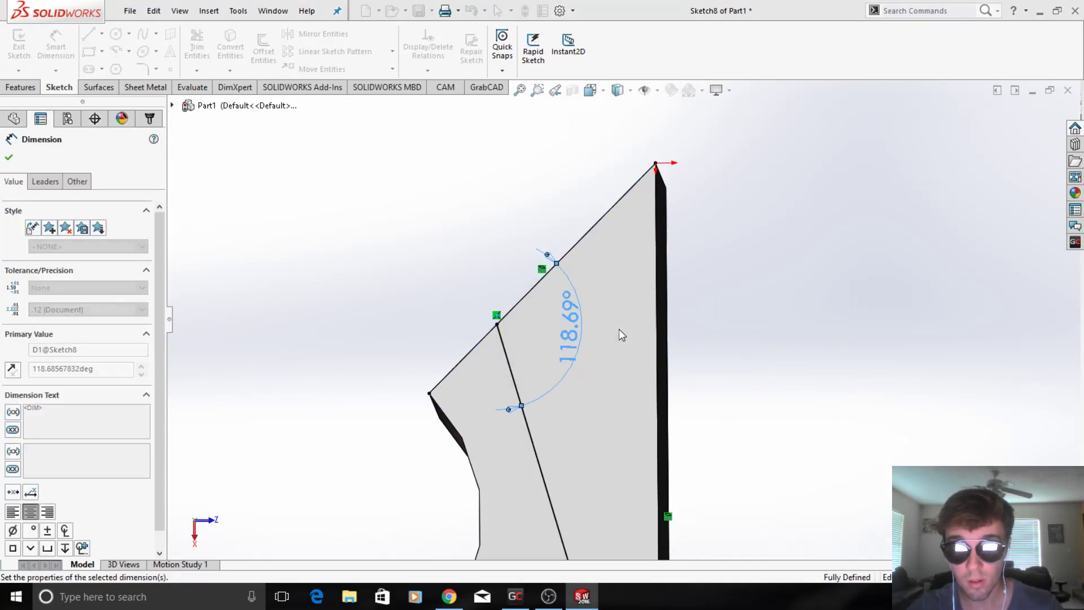
scroll(621, 336, up, 5)
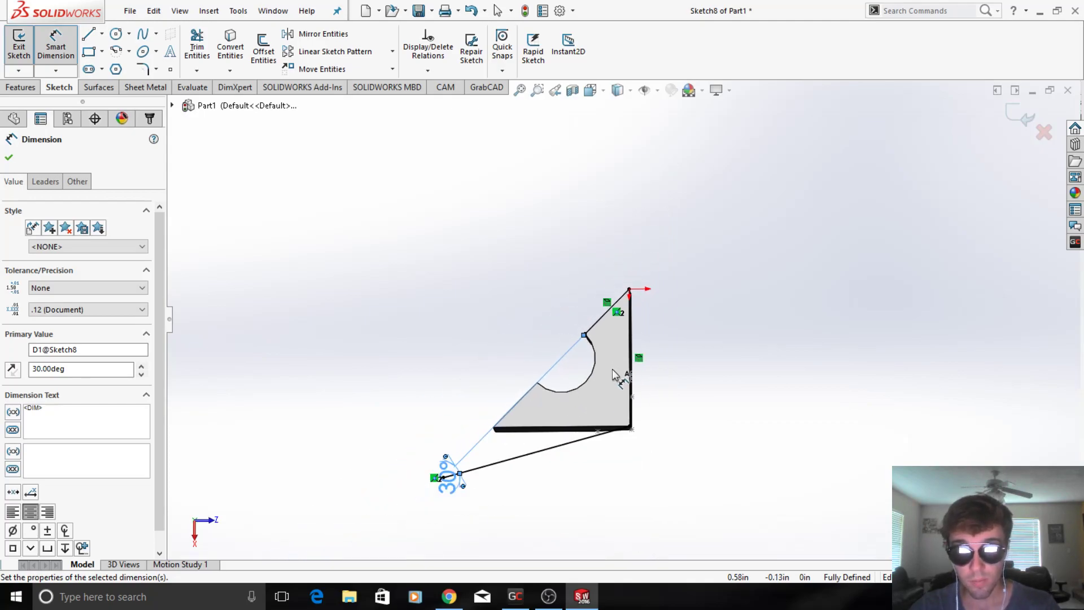
scroll(612, 371, down, 3)
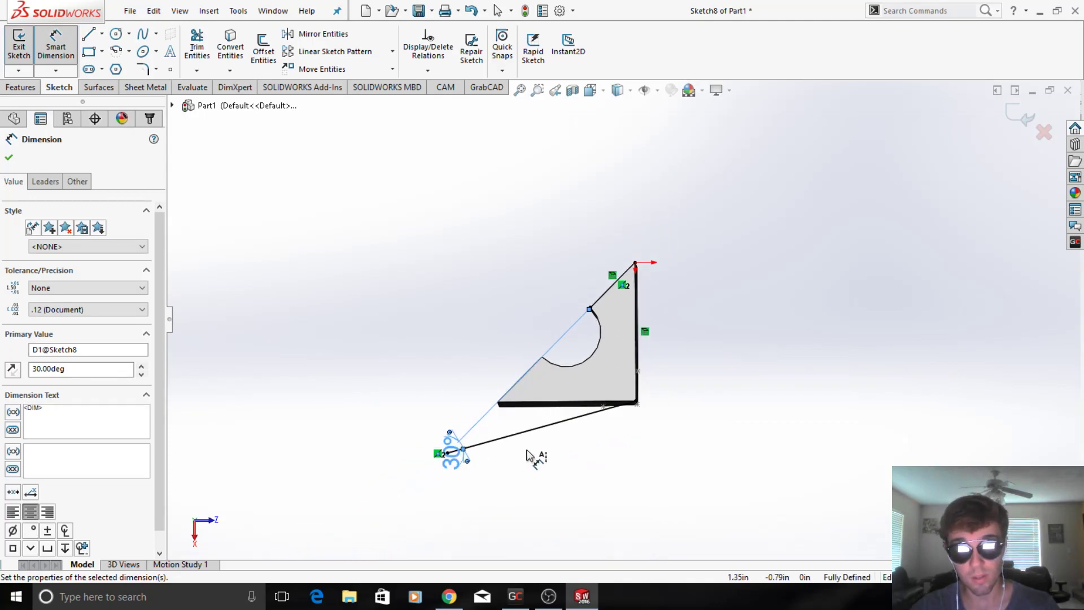
scroll(497, 446, down, 2)
key(ctrl+z)
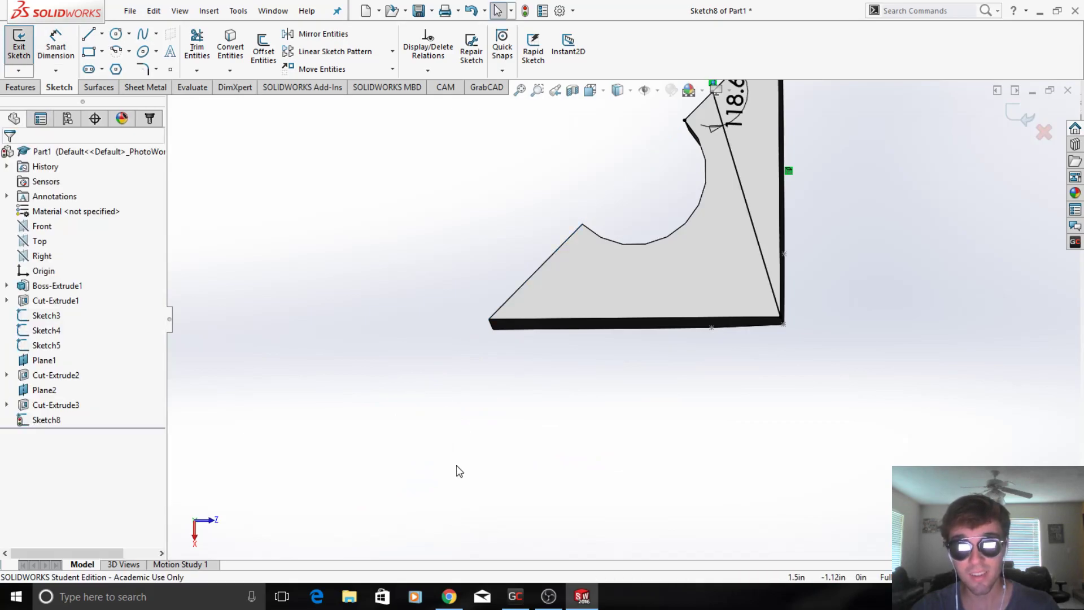
Step: Move the angle dimension farther out from the vertex, toward the long straight edge
scroll(765, 158, up, 3)
scroll(752, 160, down, 4)
scroll(608, 356, down, 2)
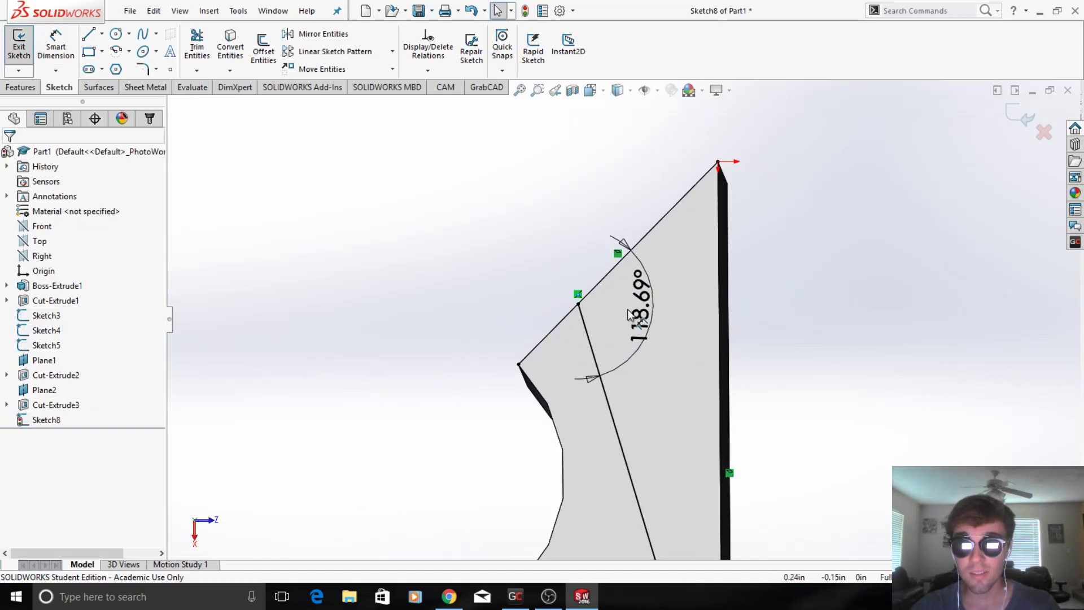
drag(611, 305, 694, 243)
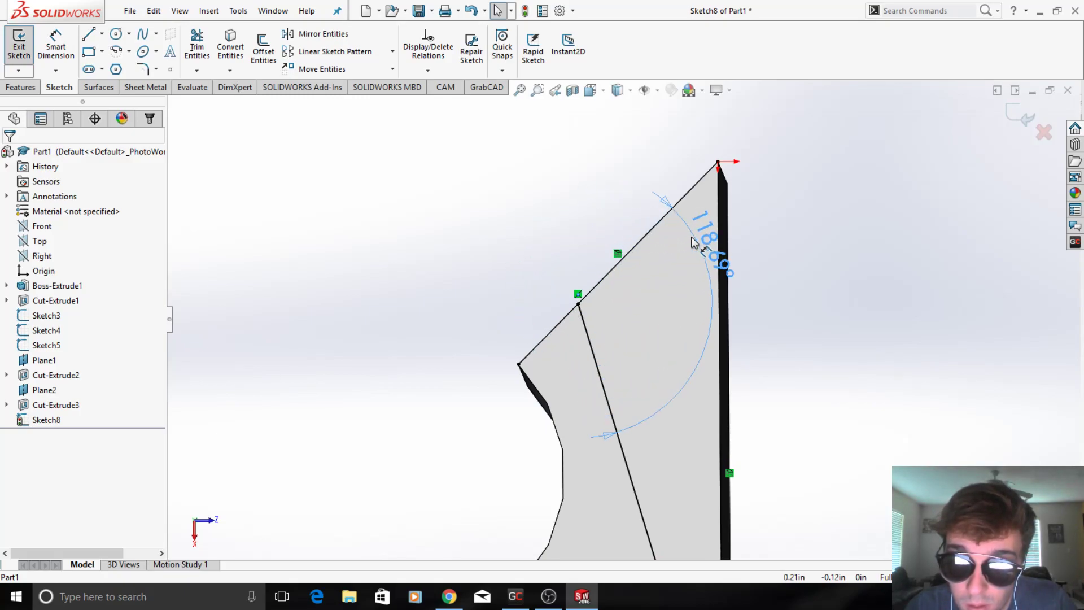
Step: Move the drawn line's endpoint from the right-angled corner along the long straight edge to about X 0.69 in
scroll(655, 390, up, 4)
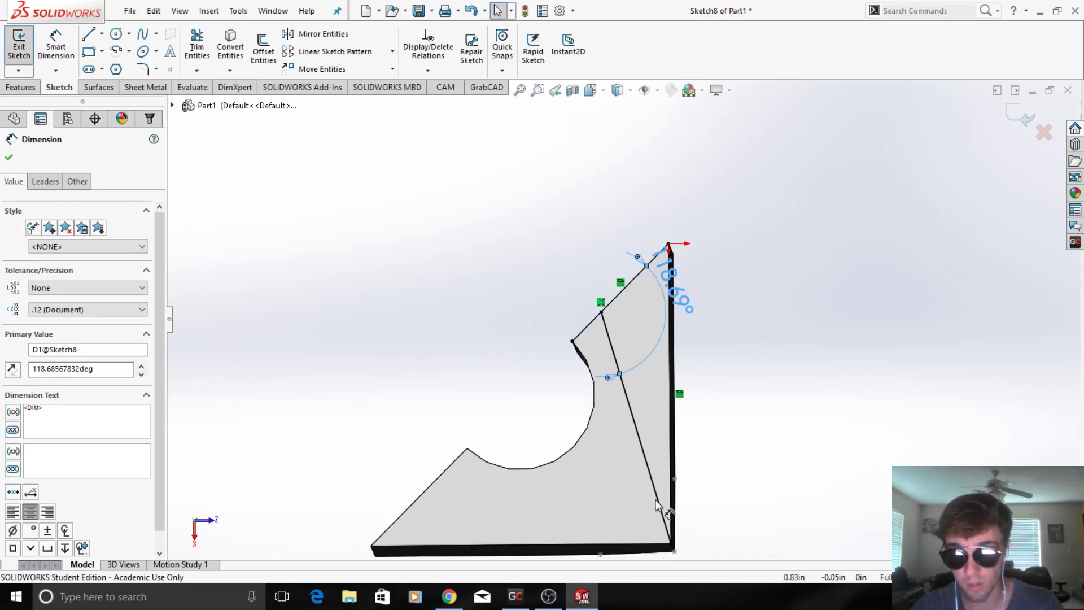
scroll(664, 519, down, 1)
click(666, 522)
click(671, 534)
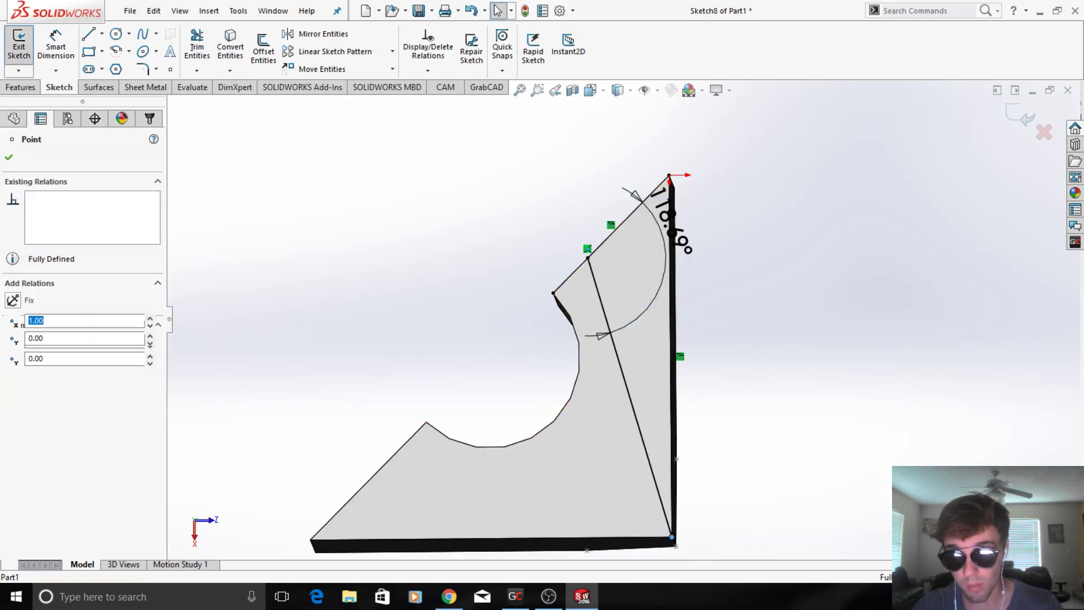
middle_drag(678, 504, 681, 517)
scroll(676, 516, up, 1)
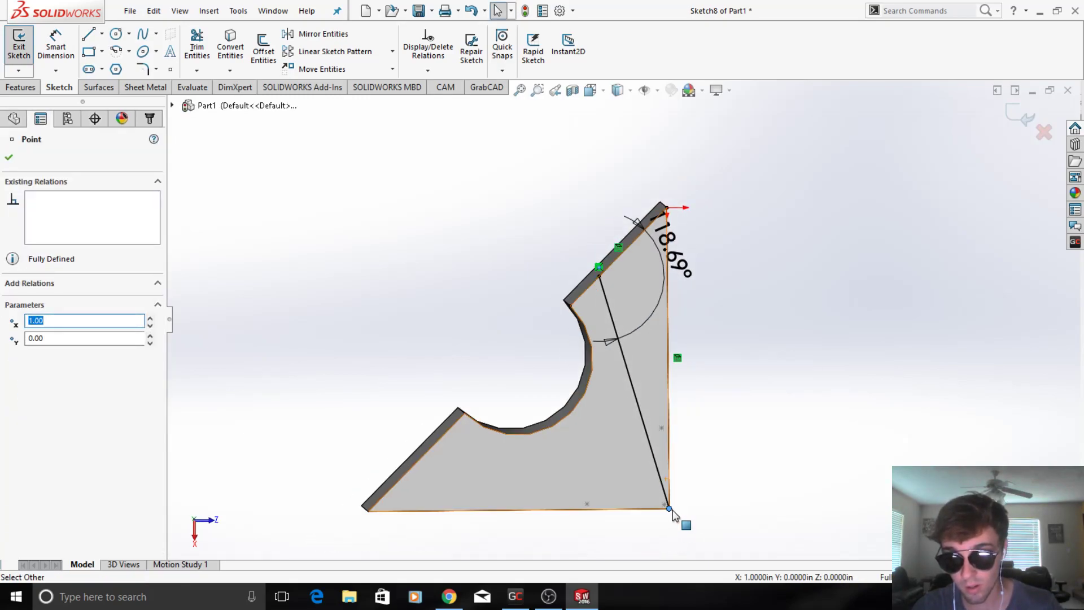
scroll(672, 515, down, 4)
click(652, 455)
click(653, 457)
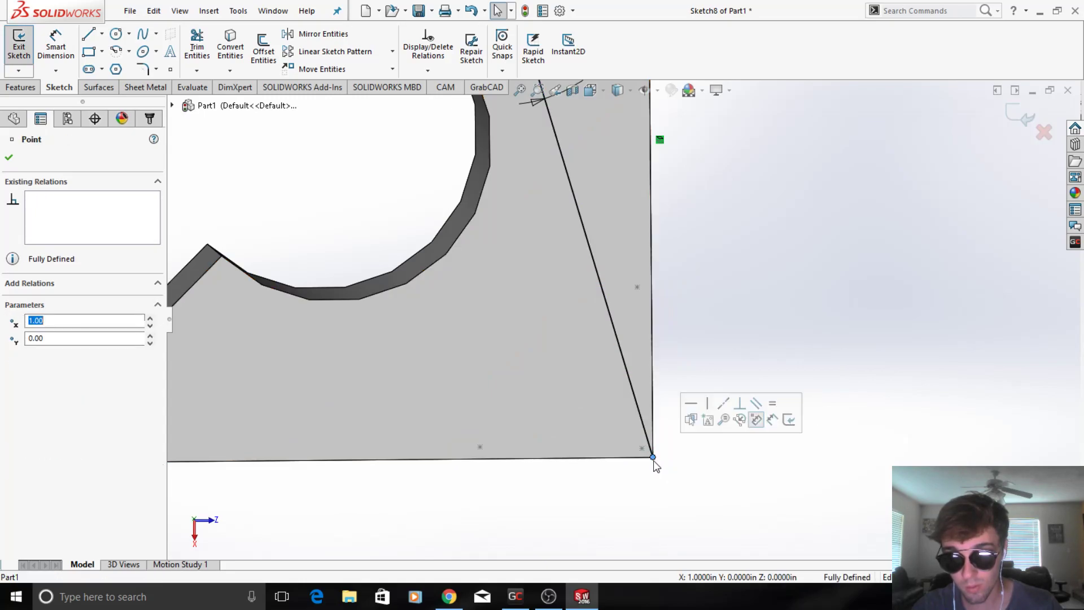
scroll(655, 465, up, 5)
scroll(649, 373, down, 5)
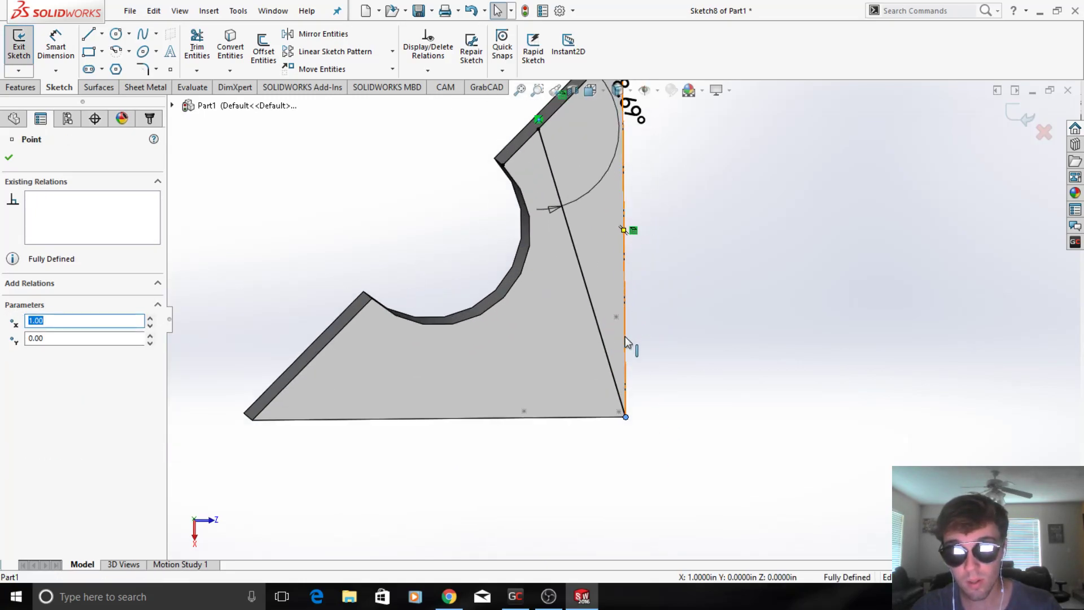
drag(625, 417, 625, 315)
scroll(625, 315, up, 3)
scroll(639, 211, down, 4)
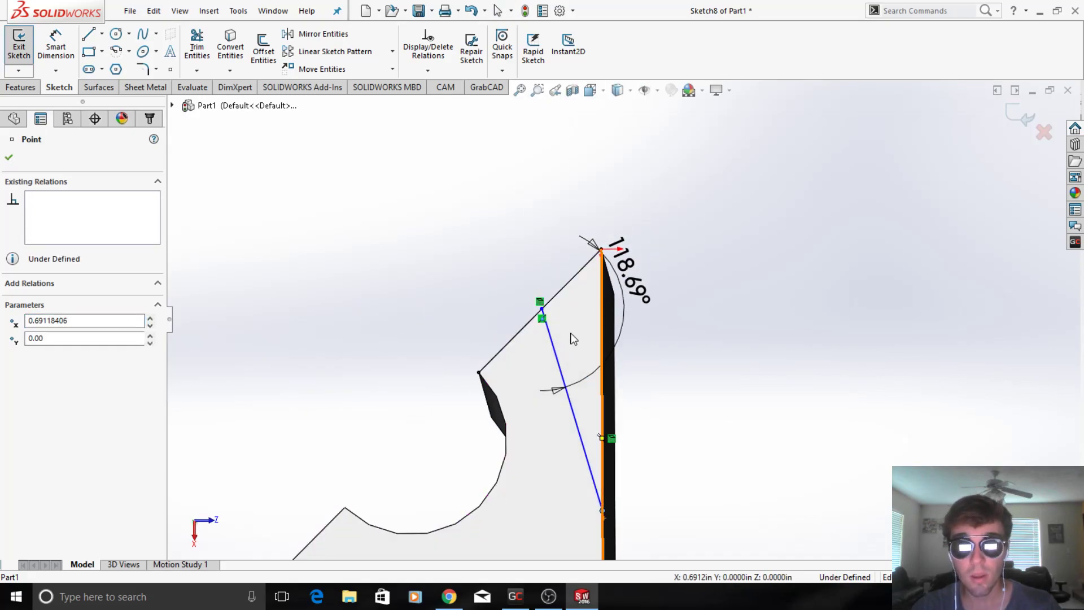
Step: Set the angle between the drawn line and the slanted edge to 90°
click(646, 281)
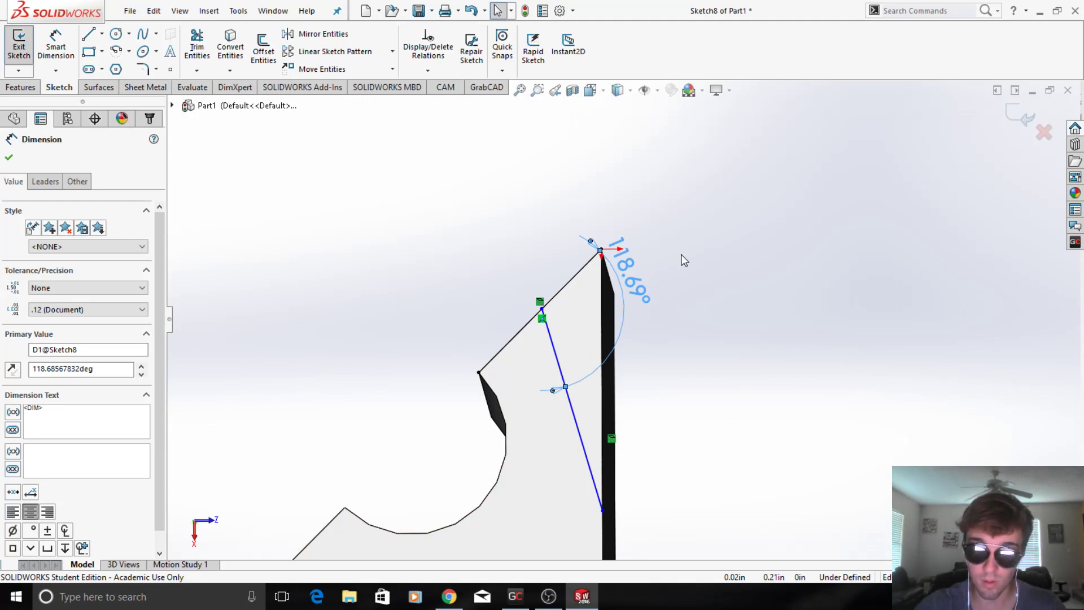
double_click(631, 273)
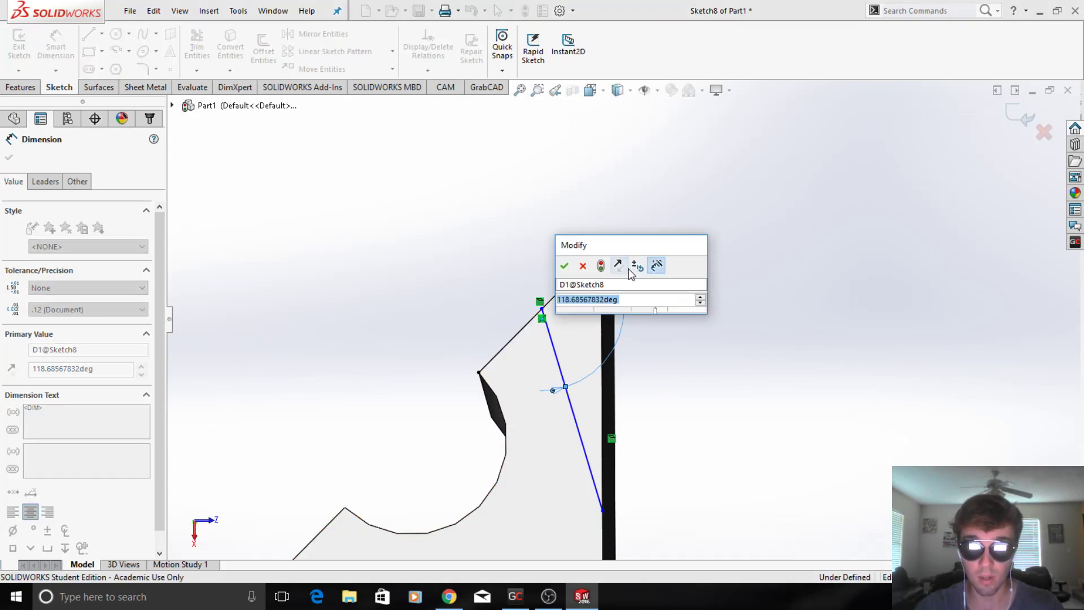
text(90)
key(Return)
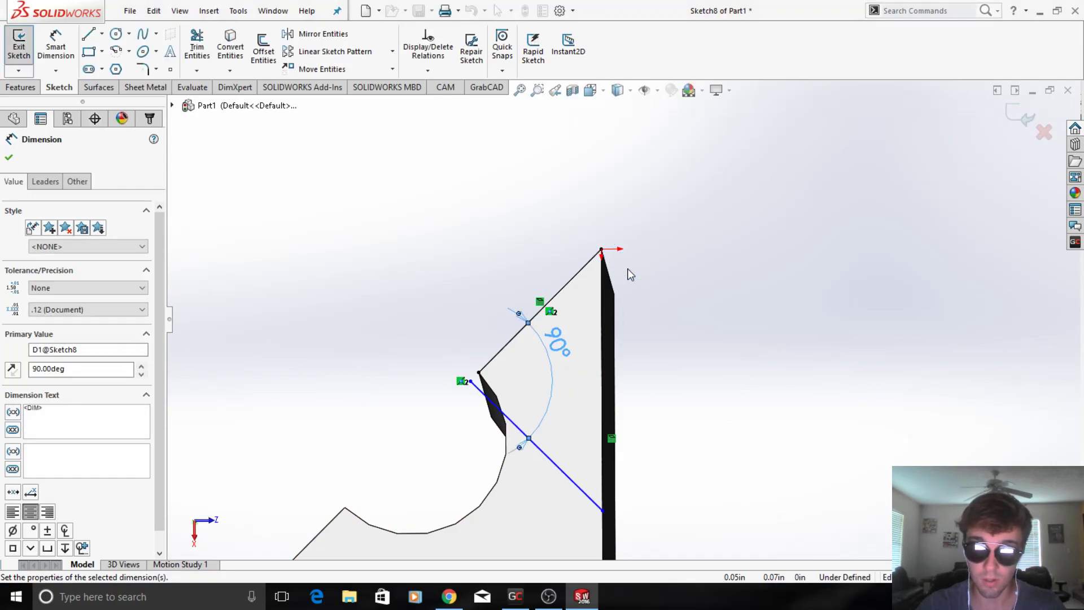
Step: Set the angle between the drawn line and the slanted edge to 130°
double_click(569, 332)
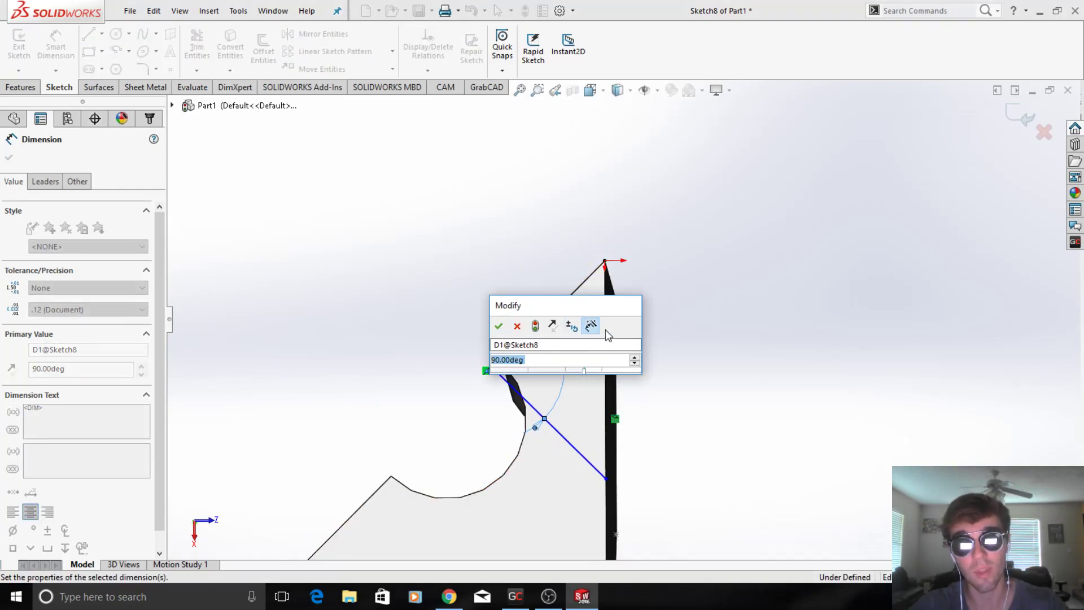
text(130)
key(Return)
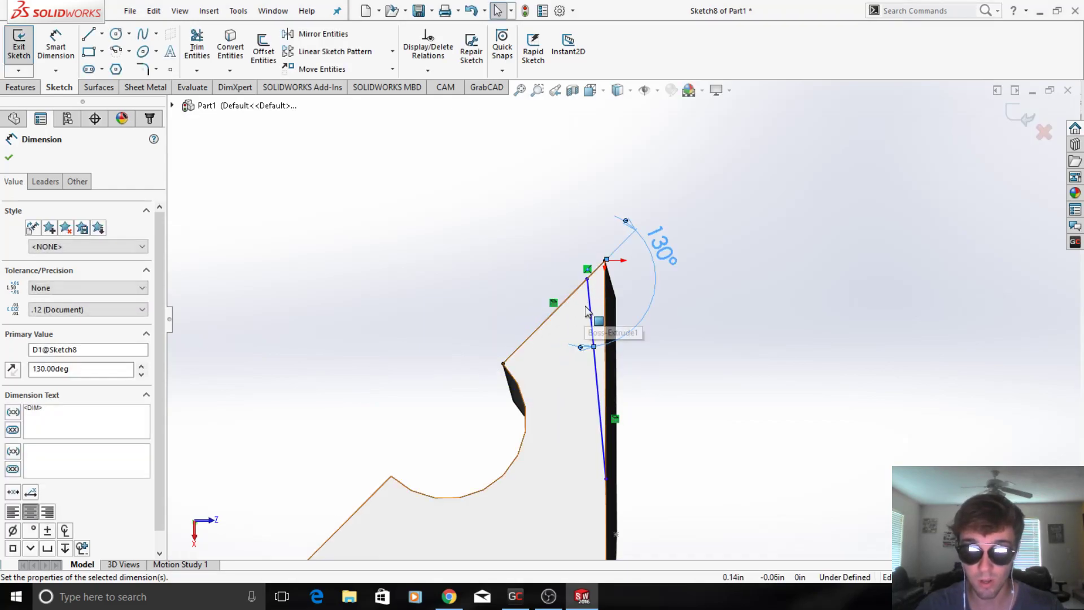
Step: Pull the 130° line toward the hole until it is about 1.34 in long, and exit the sketch
drag(588, 311, 563, 394)
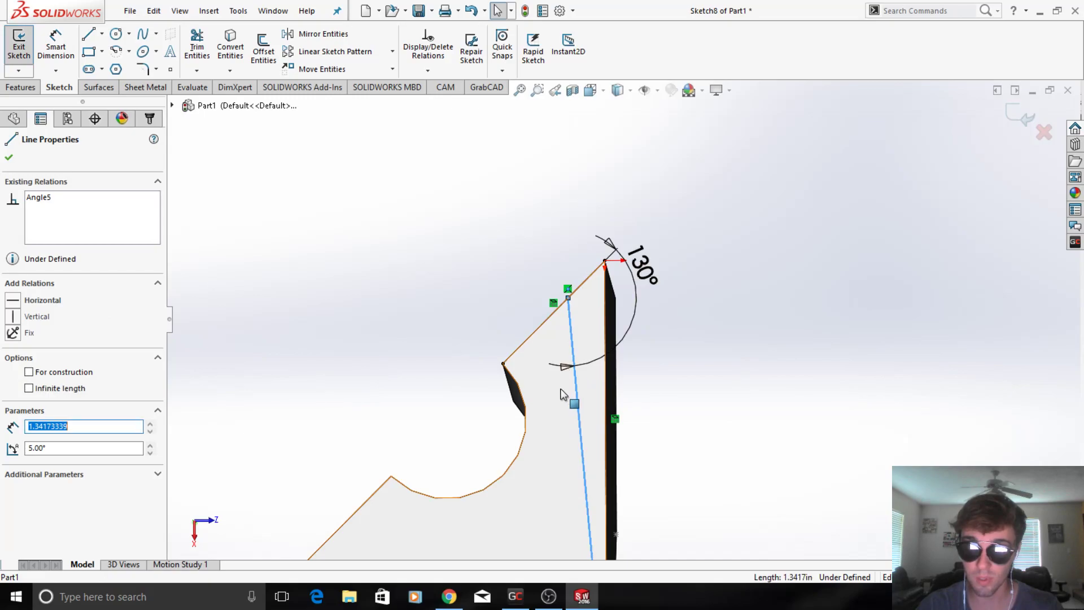
scroll(561, 388, up, 2)
scroll(616, 463, down, 1)
scroll(617, 465, up, 5)
scroll(626, 359, down, 4)
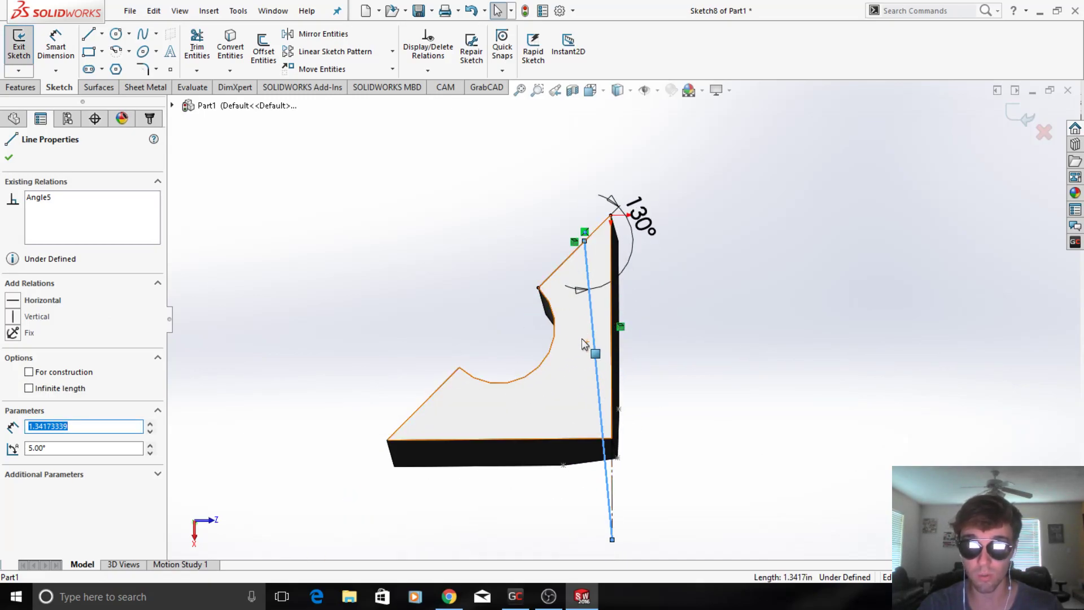
middle_drag(592, 327, 592, 330)
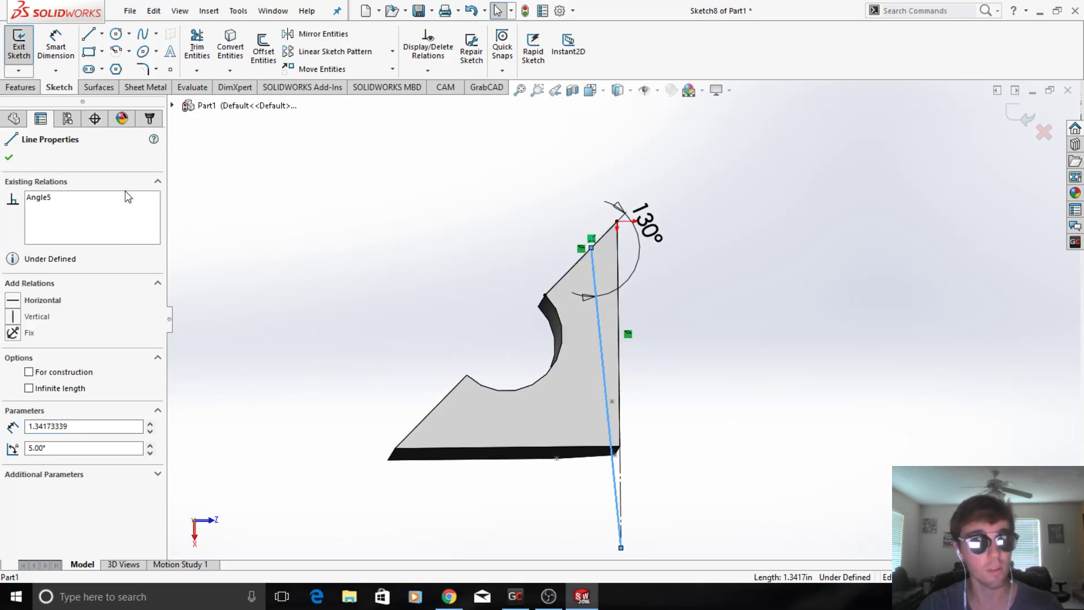
click(9, 159)
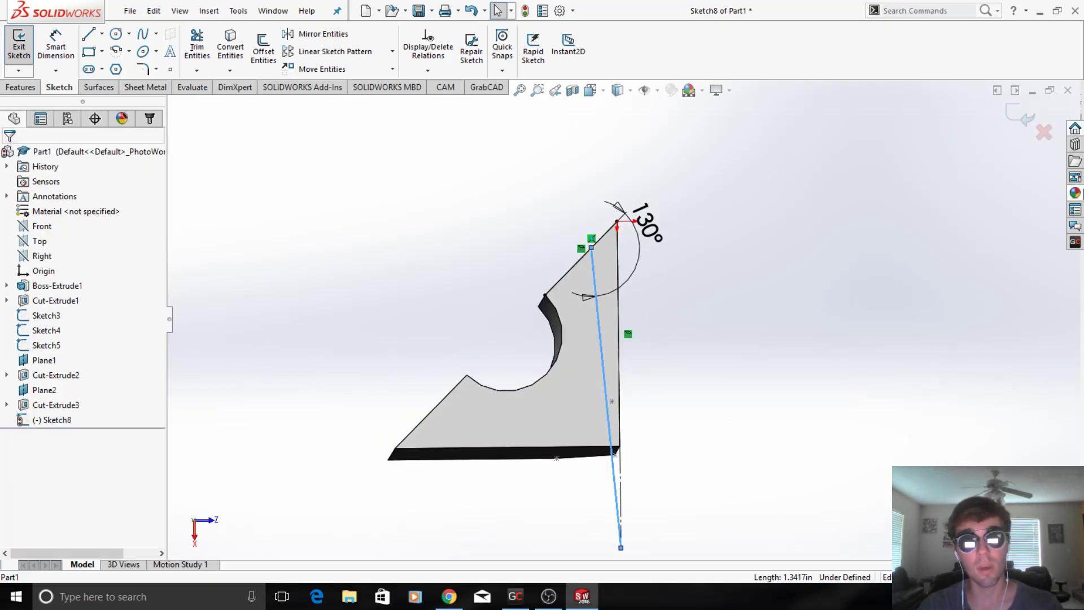
click(1024, 118)
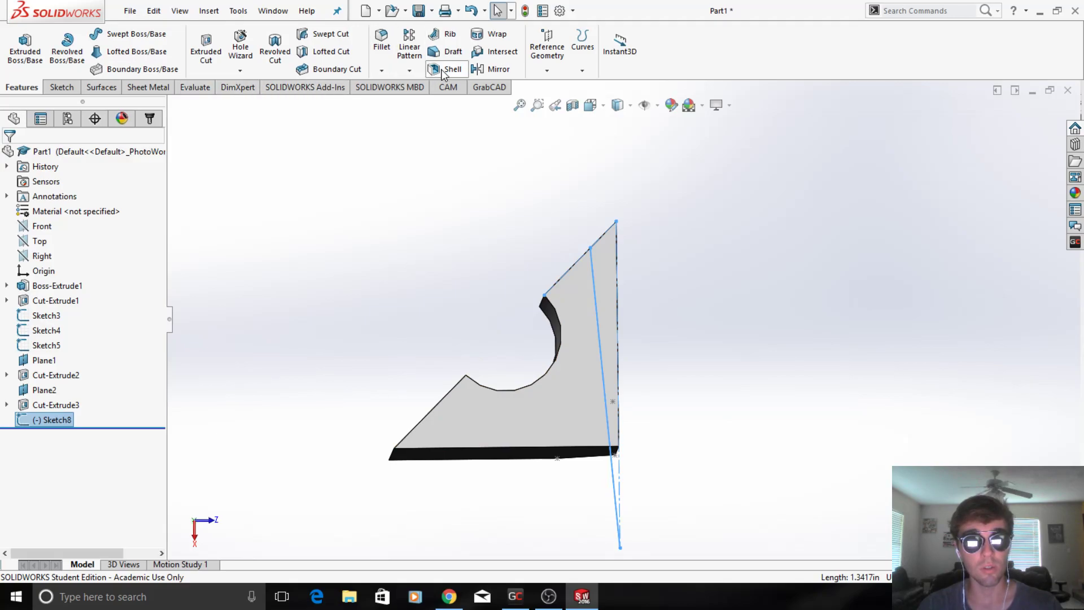
Step: Start a new sketch on the triangular face that carries the angled line
click(61, 89)
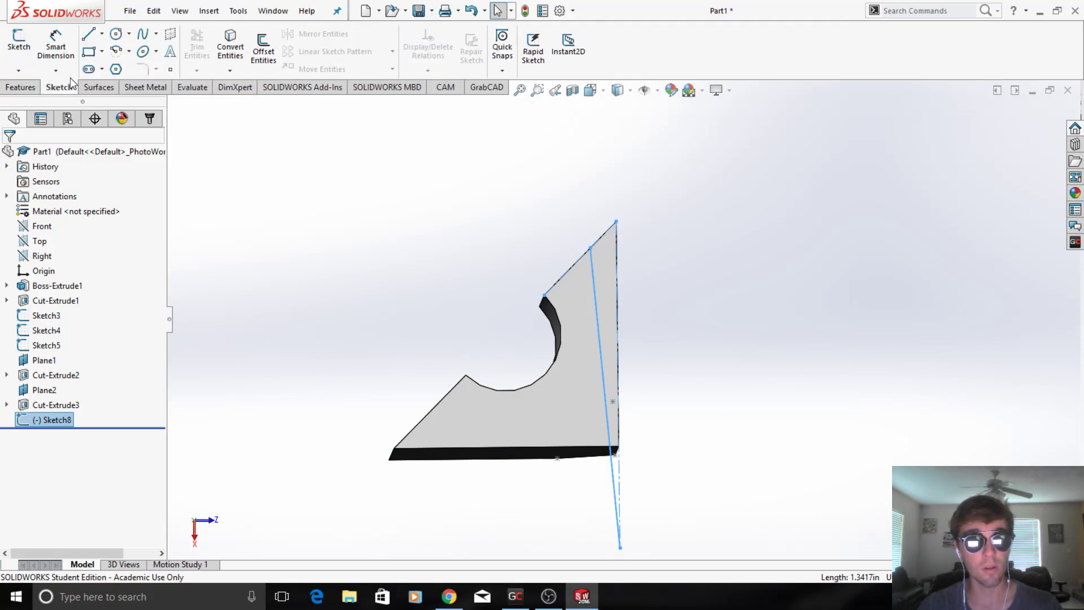
click(18, 46)
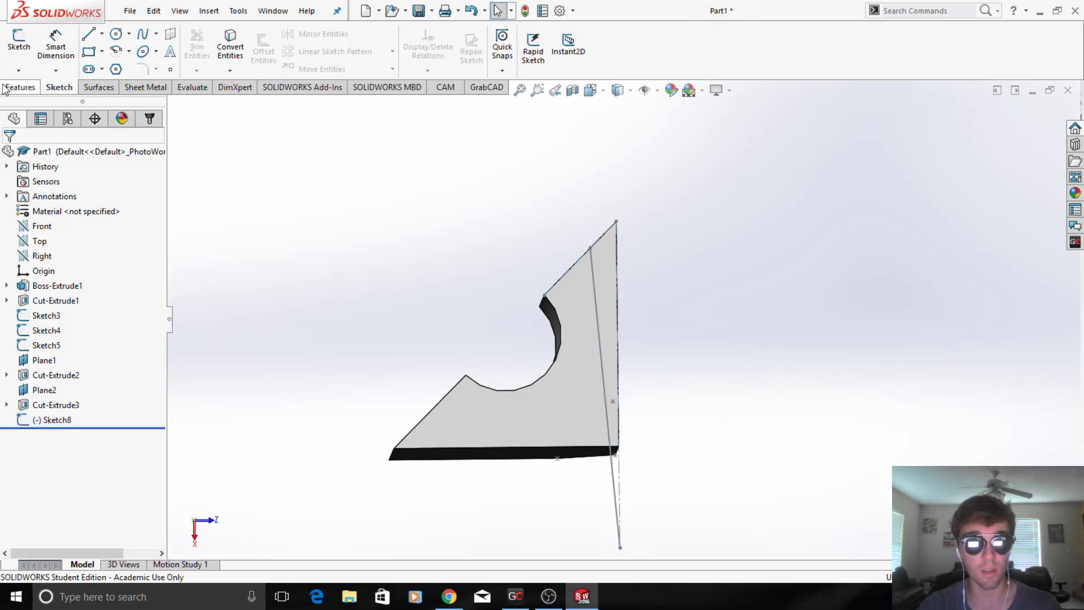
click(18, 70)
click(21, 84)
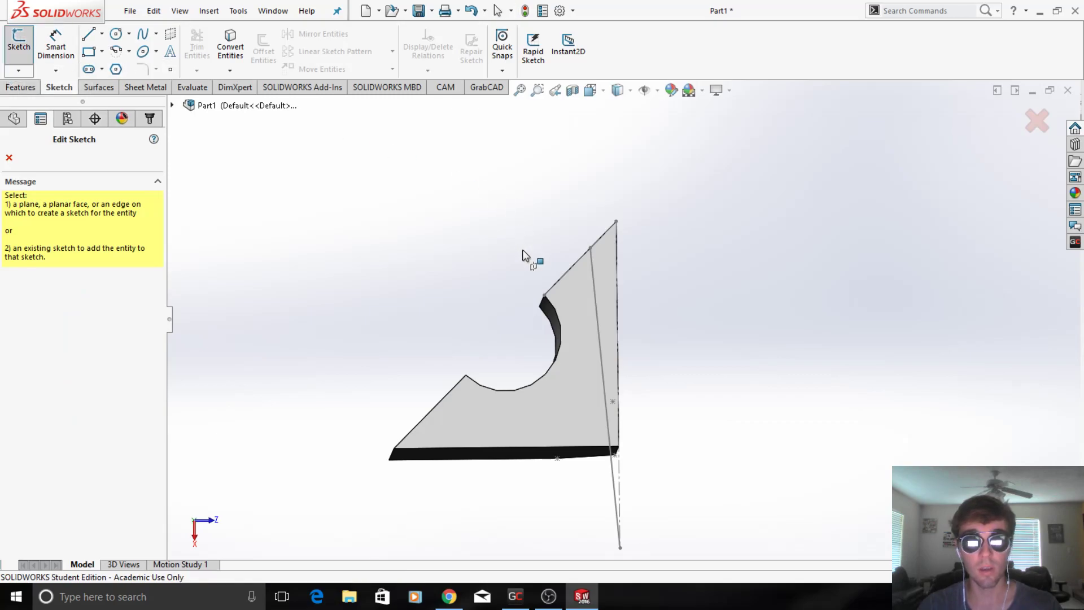
mouse_move(599, 256)
middle_down()
mouse_move(600, 273)
mouse_move(596, 264)
middle_up()
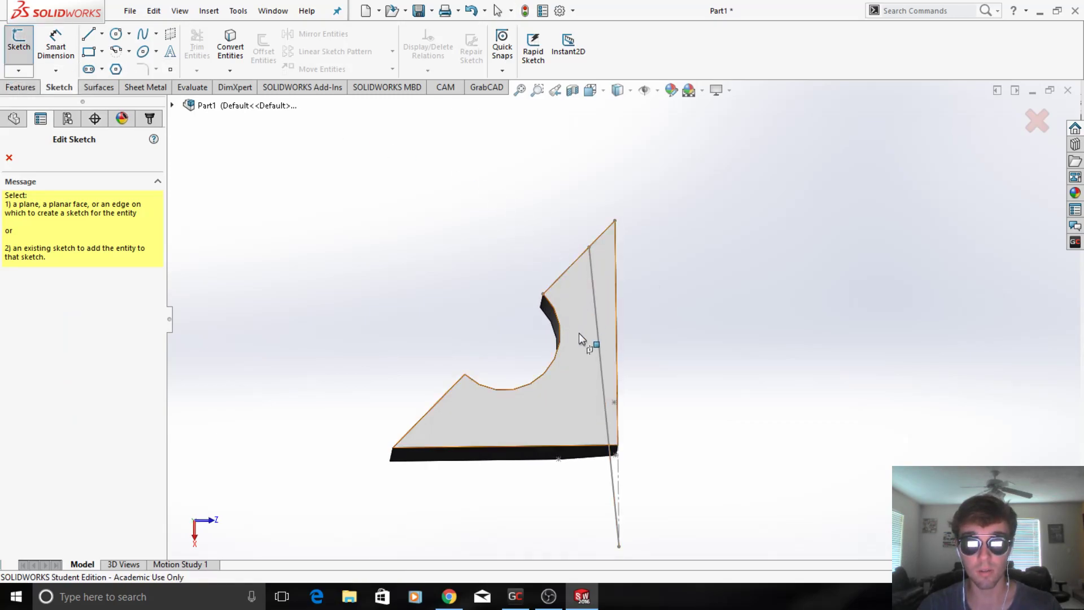
click(585, 389)
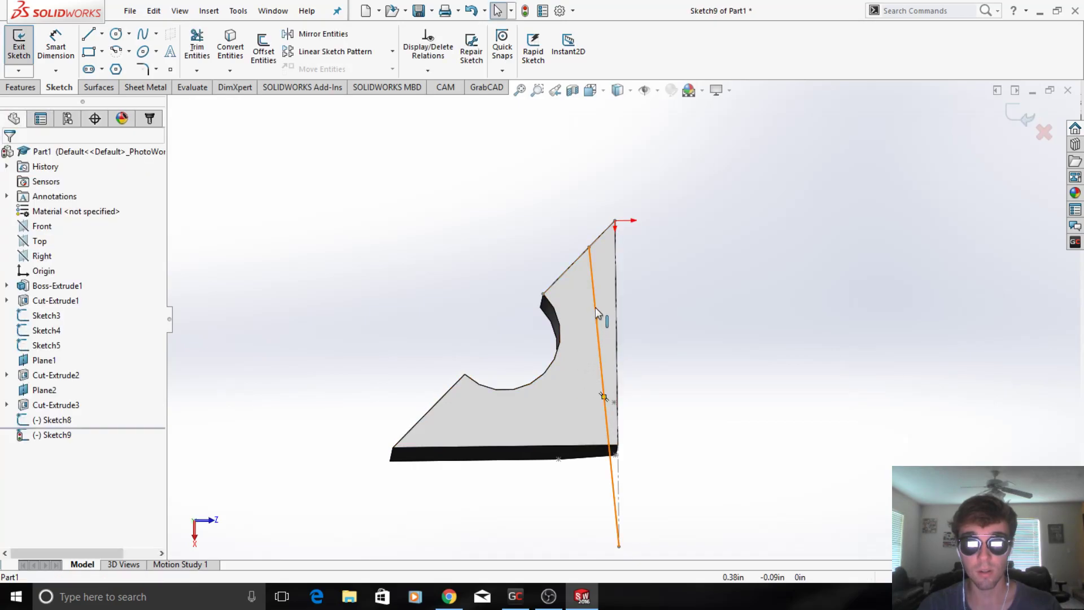
Step: Place a sketch point where the angled line meets the slanted edge
scroll(634, 225, down, 5)
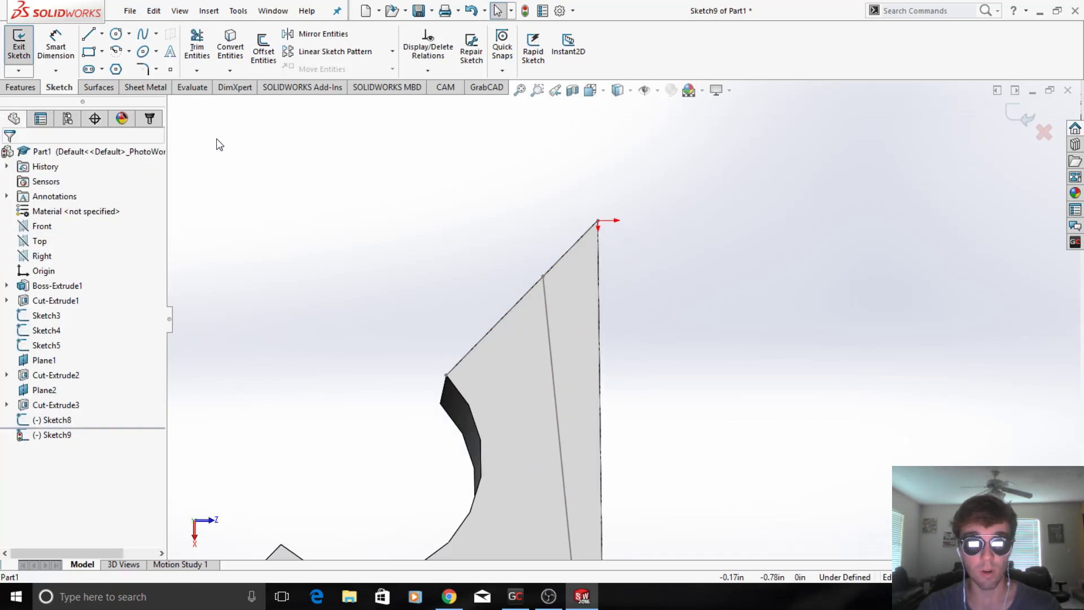
click(170, 70)
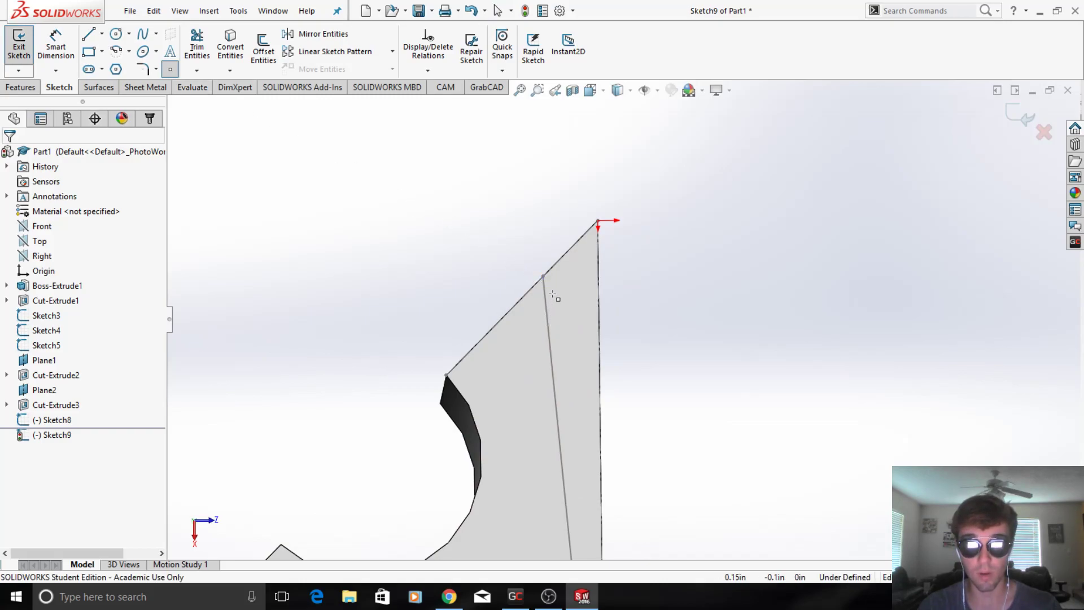
scroll(553, 294, down, 3)
click(559, 255)
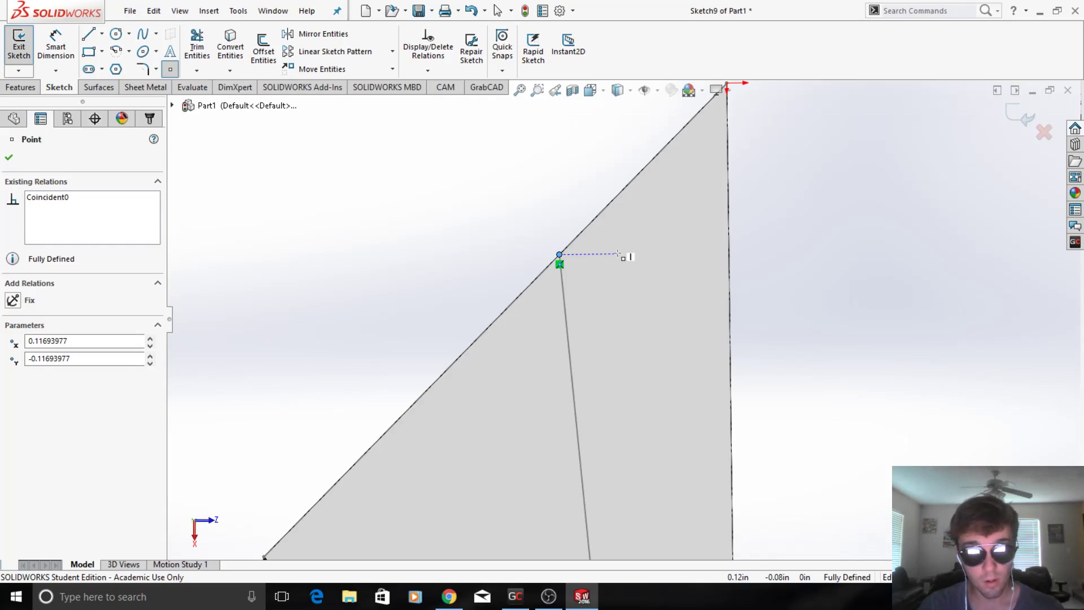
Step: Finish placing points and exit the sketch on the triangular face
key(Escape)
scroll(602, 300, up, 2)
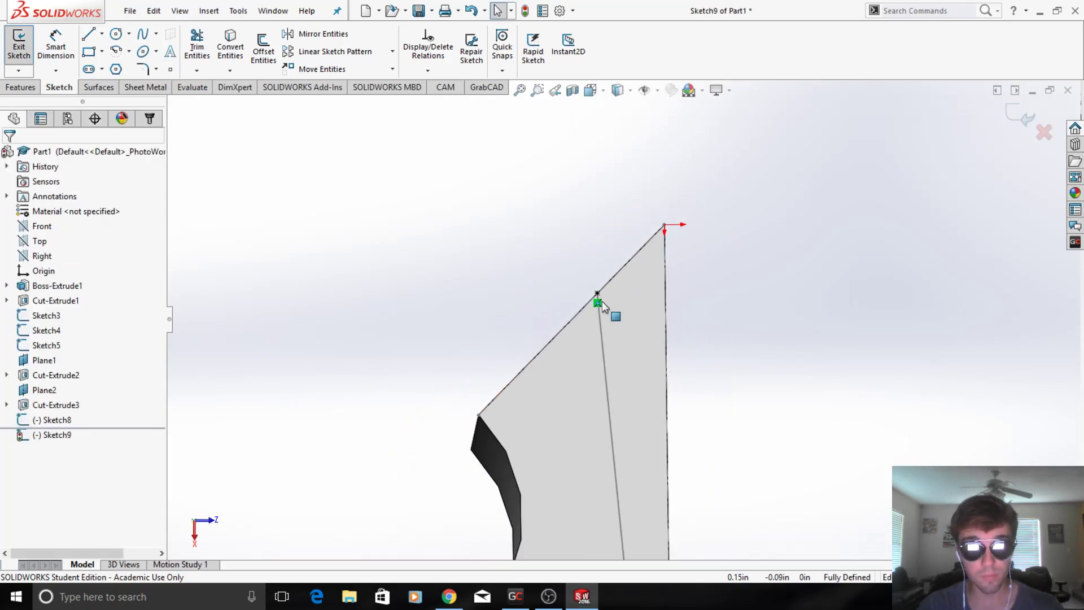
click(1024, 119)
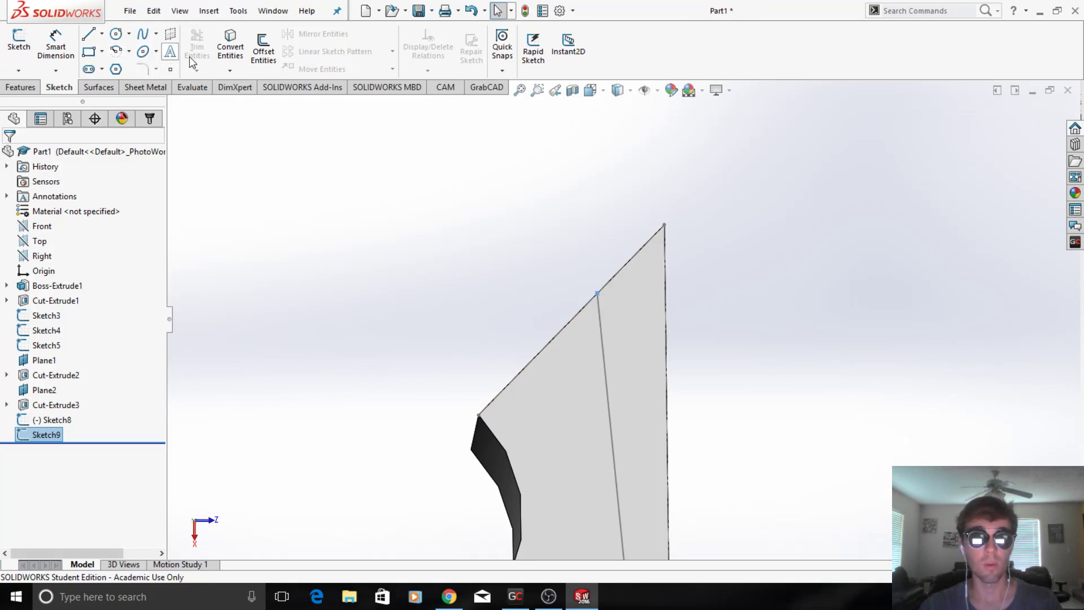
Step: Create a reference plane perpendicular to the angled line and coincident with its endpoint on the slanted edge
click(20, 87)
click(546, 51)
click(556, 87)
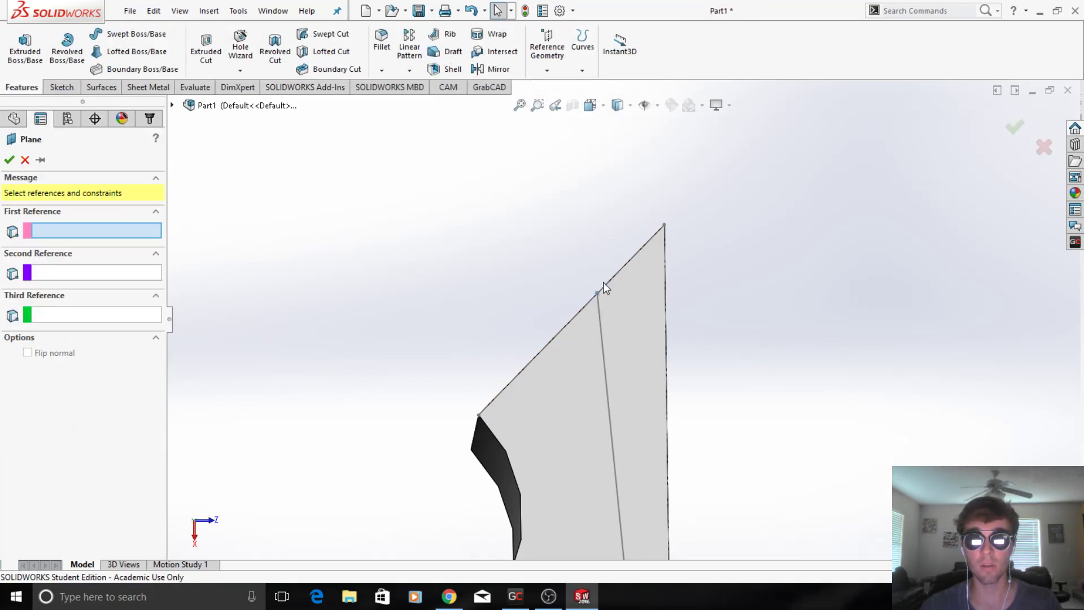
click(599, 322)
click(596, 293)
mouse_move(596, 295)
middle_down()
mouse_move(580, 317)
mouse_move(658, 374)
mouse_move(687, 378)
mouse_move(740, 355)
mouse_move(642, 351)
mouse_move(643, 367)
middle_up()
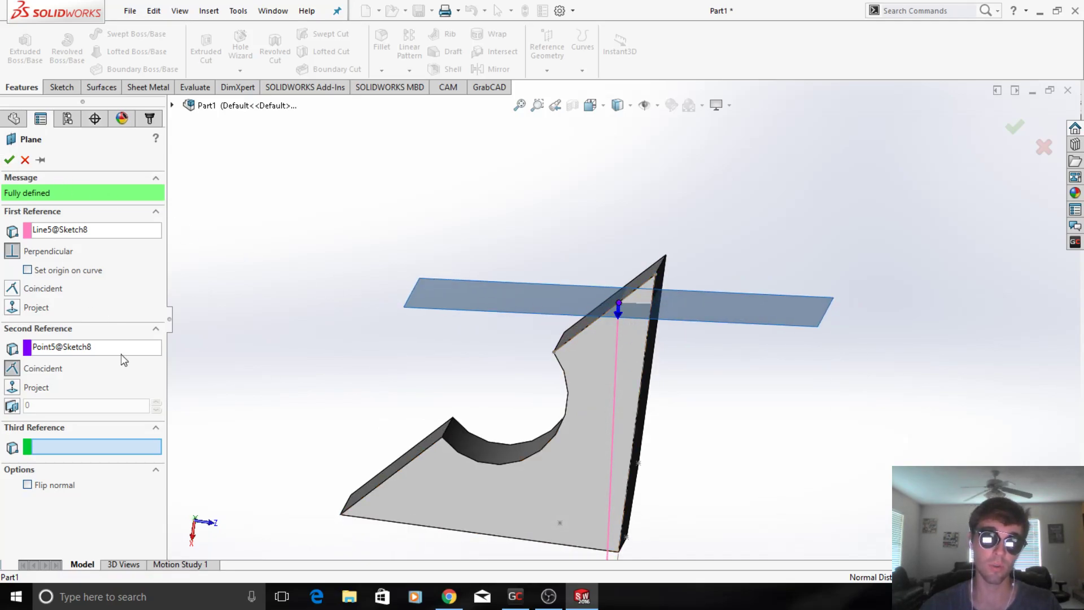
click(10, 160)
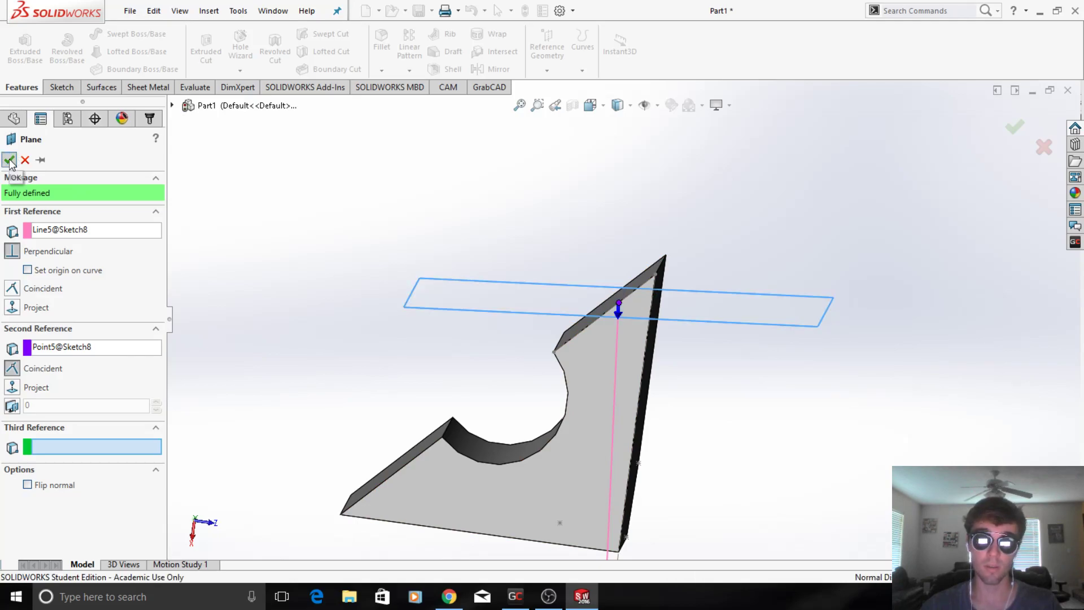
Step: Create a second reference plane offset 0.40 in from the perpendicular plane, with the offset flipped away from the part
right_click(51, 455)
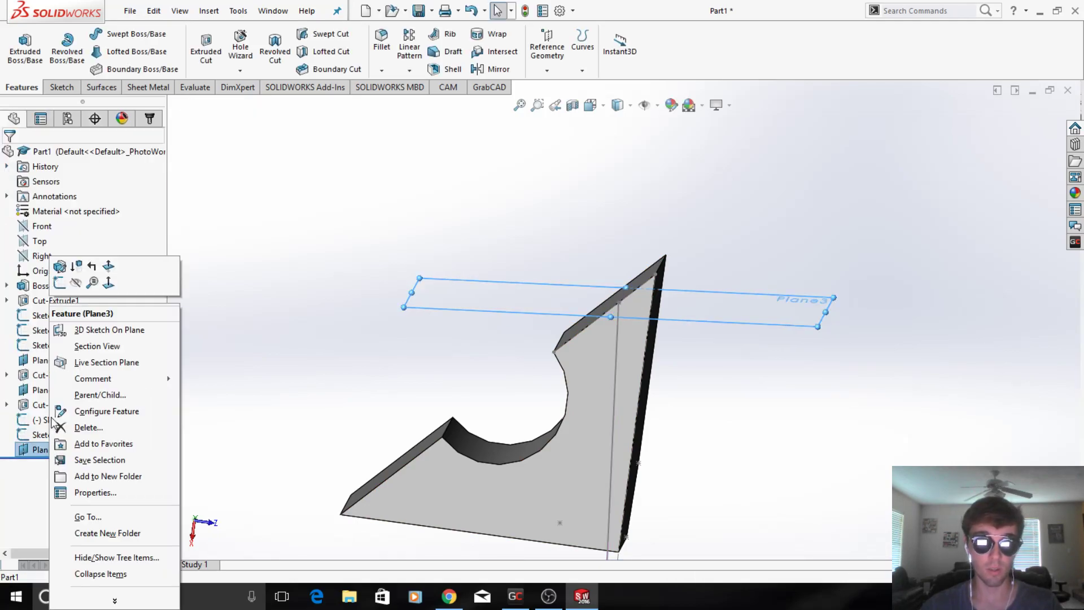
click(539, 48)
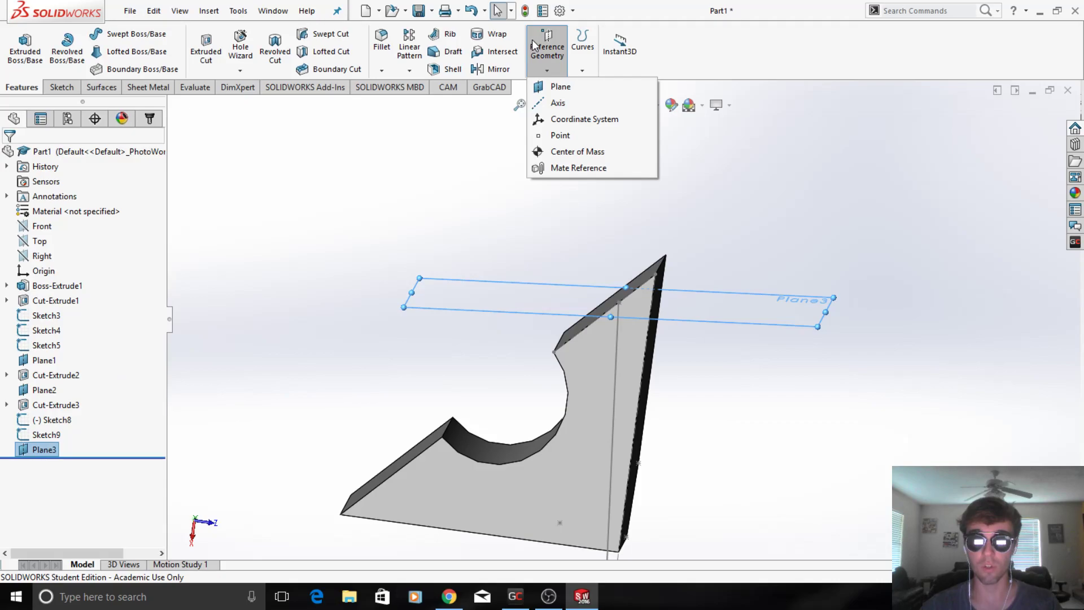
click(561, 87)
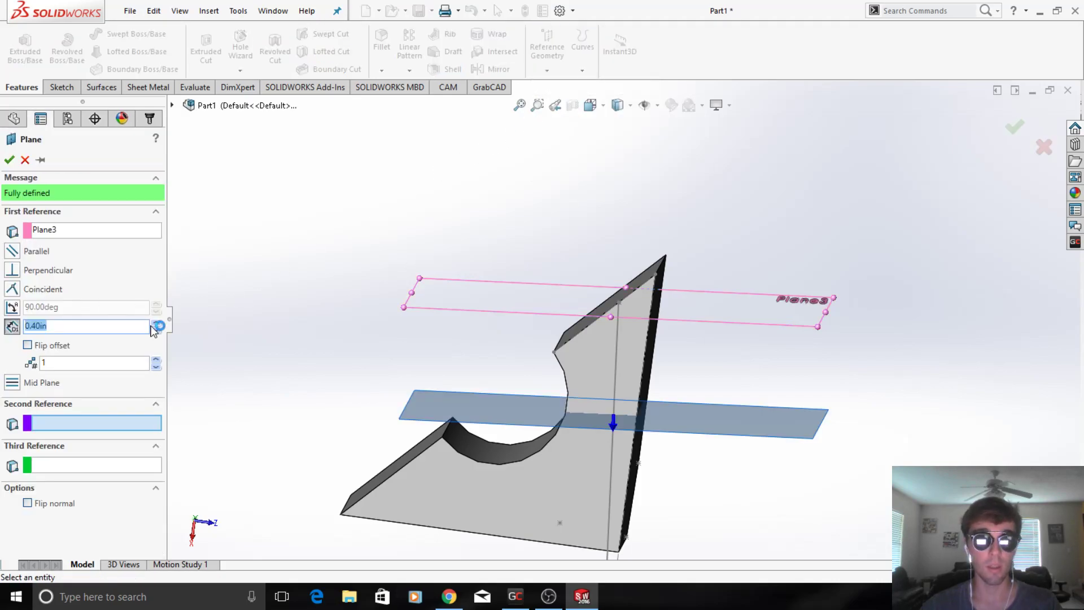
click(27, 346)
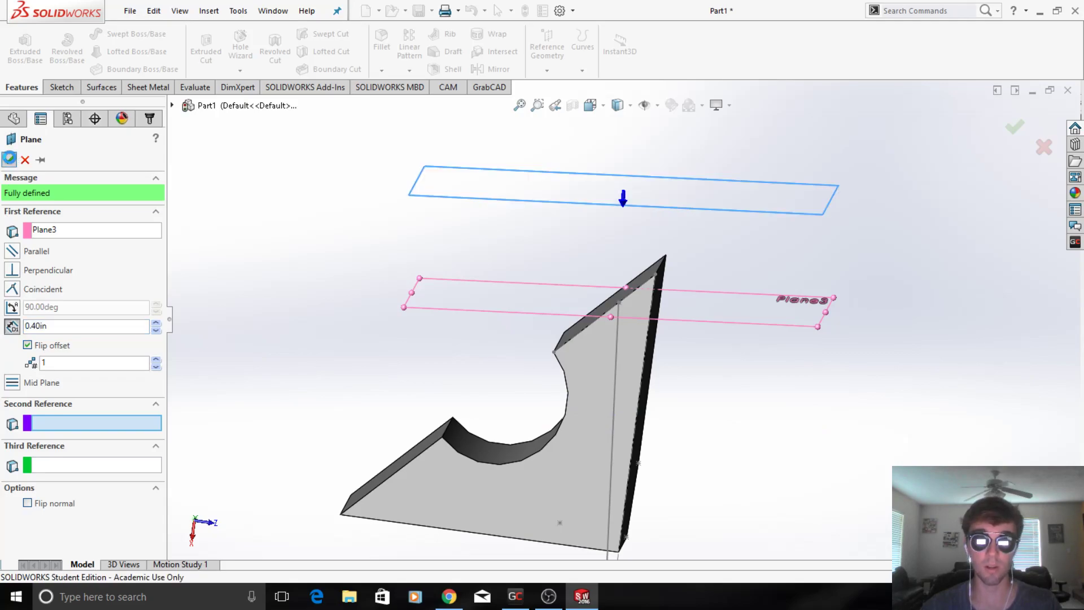
click(10, 160)
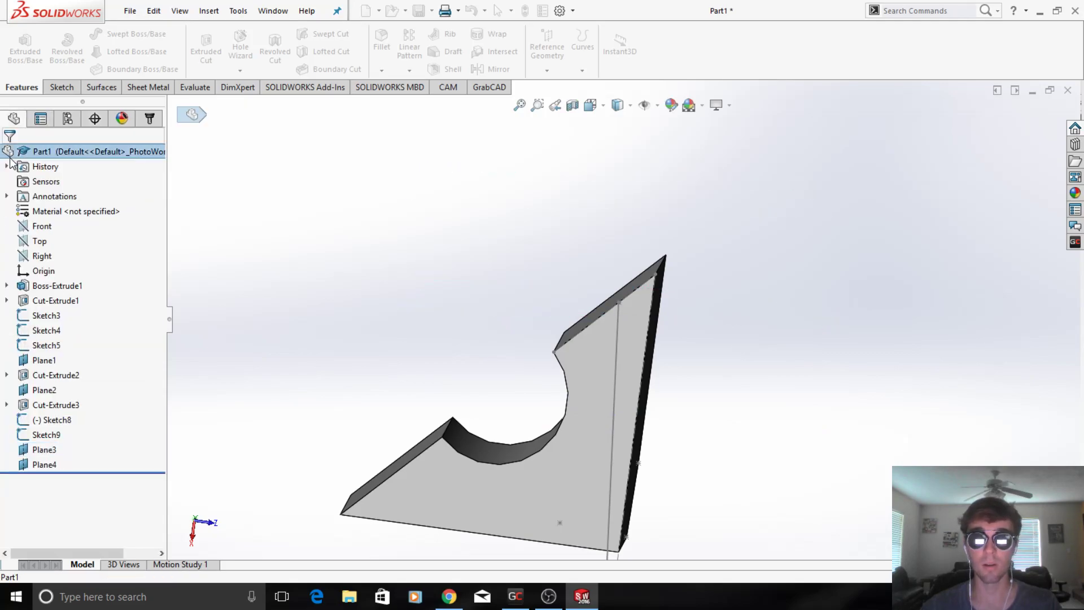
right_click(47, 466)
click(63, 278)
mouse_move(587, 275)
middle_down()
mouse_move(624, 292)
mouse_move(622, 283)
mouse_move(621, 308)
mouse_move(674, 319)
middle_up()
scroll(621, 305, down, 5)
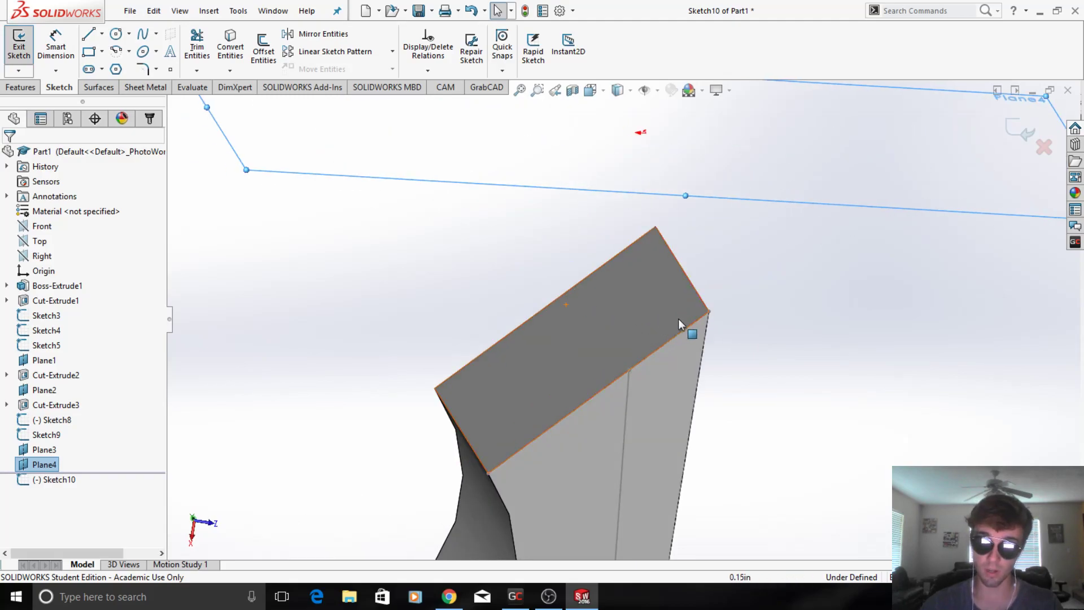
scroll(560, 348, up, 4)
middle_drag(562, 348, 636, 360)
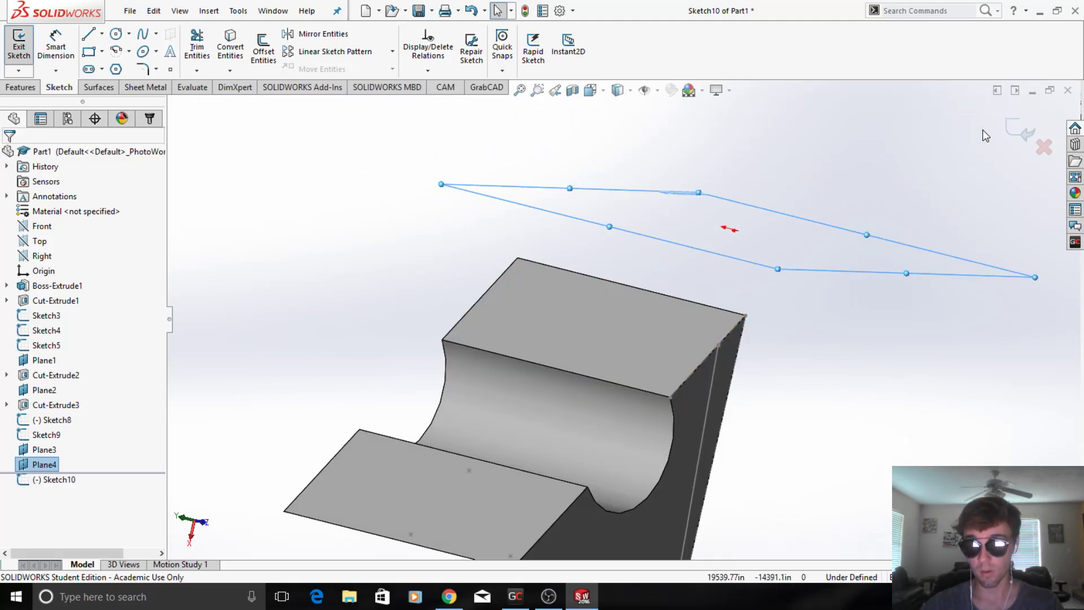
click(1045, 147)
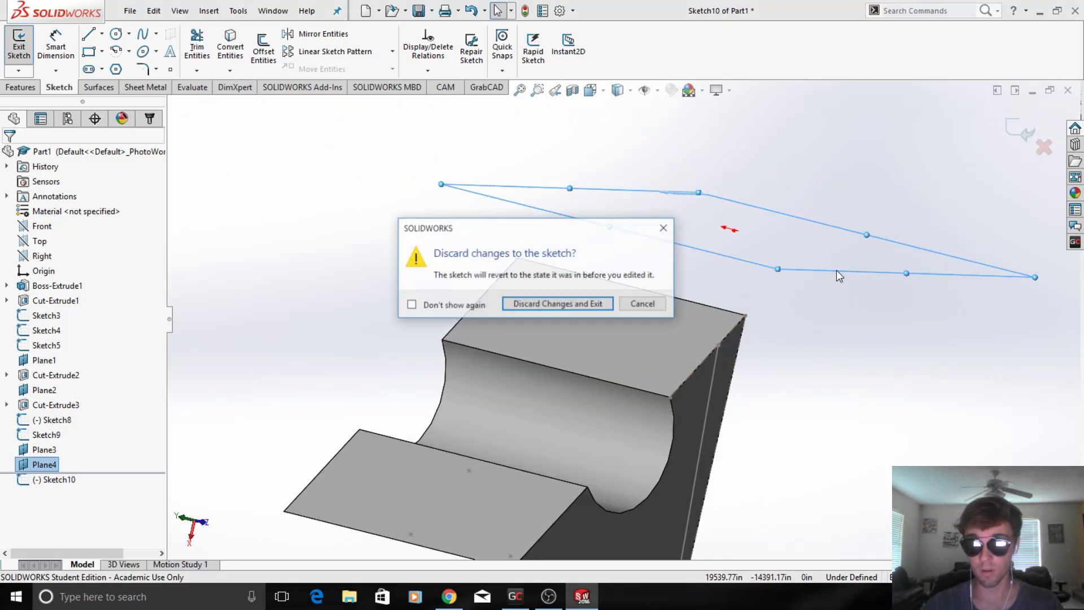
click(572, 308)
Step: Start a sketch on the slanted rectangular face beneath the offset plane
scroll(626, 340, down, 3)
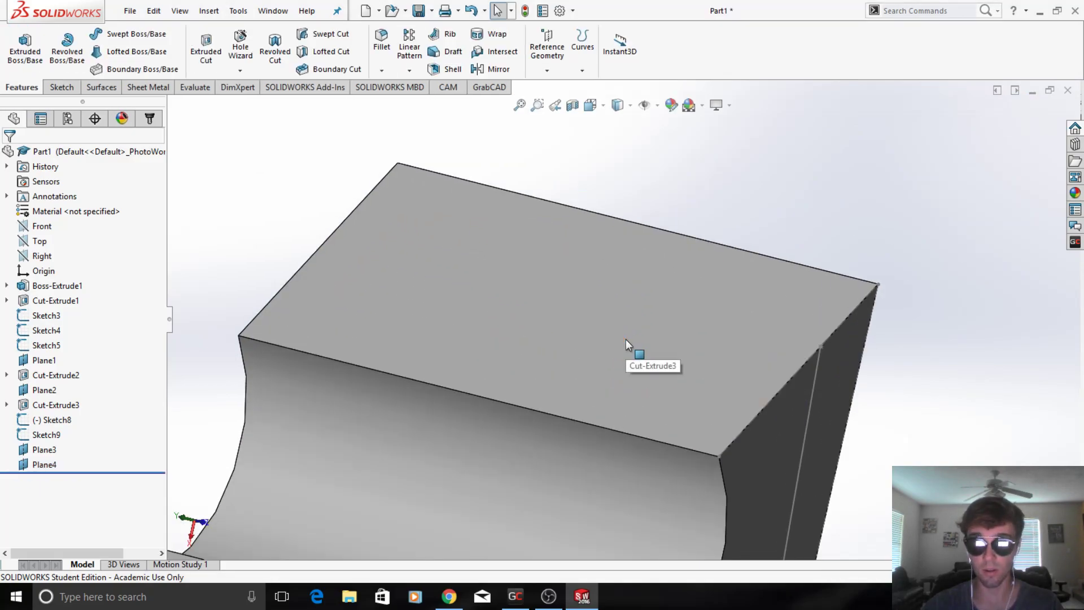
click(629, 329)
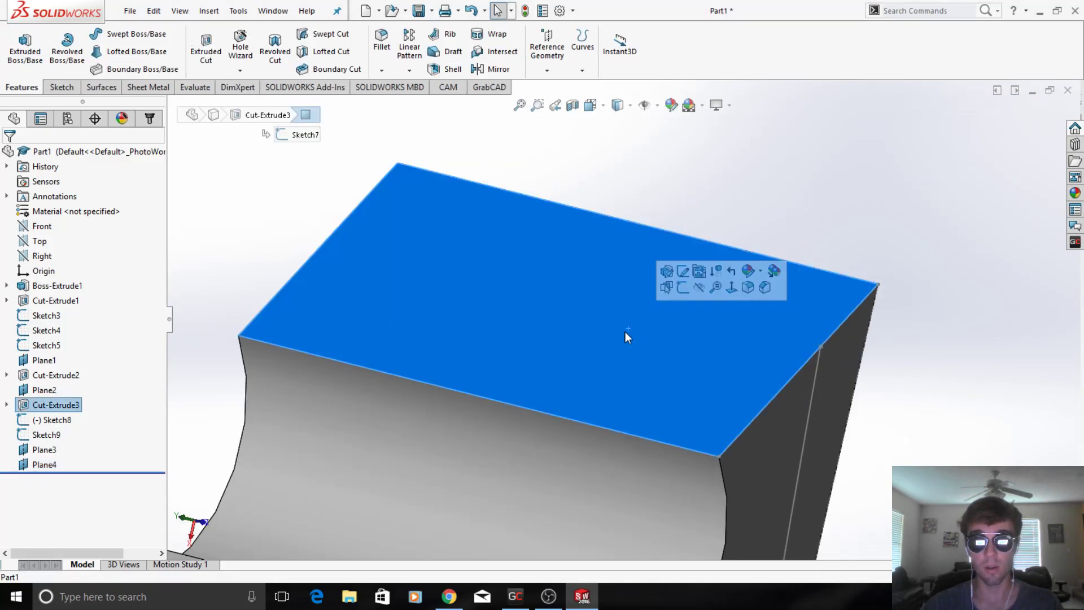
click(683, 293)
scroll(609, 325, up, 3)
click(653, 201)
Step: Sketch a line across the slanted face joining the midpoints of its two long edges
click(88, 33)
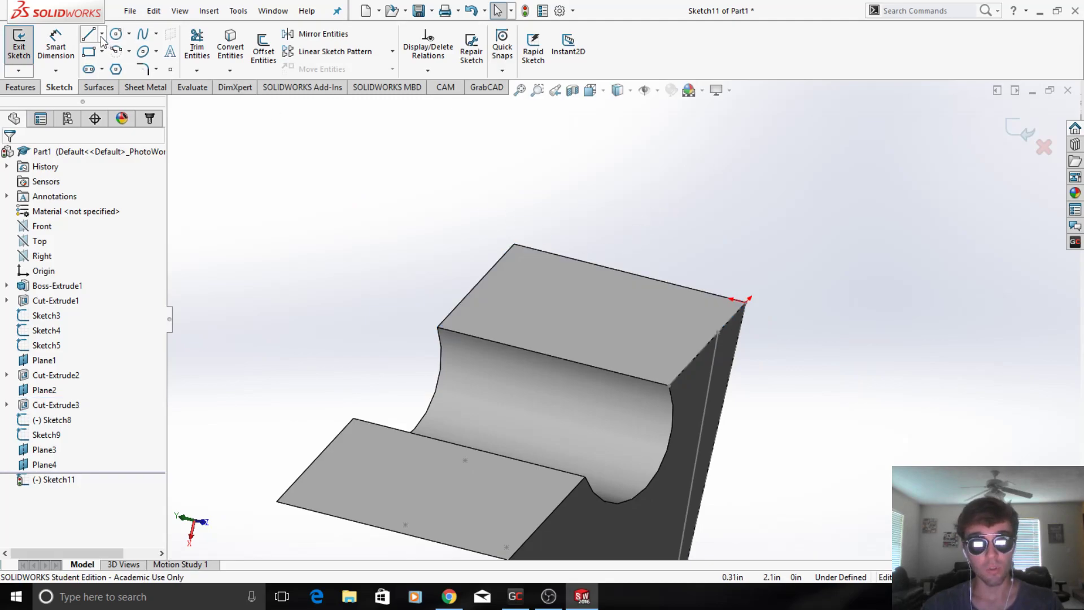
click(629, 274)
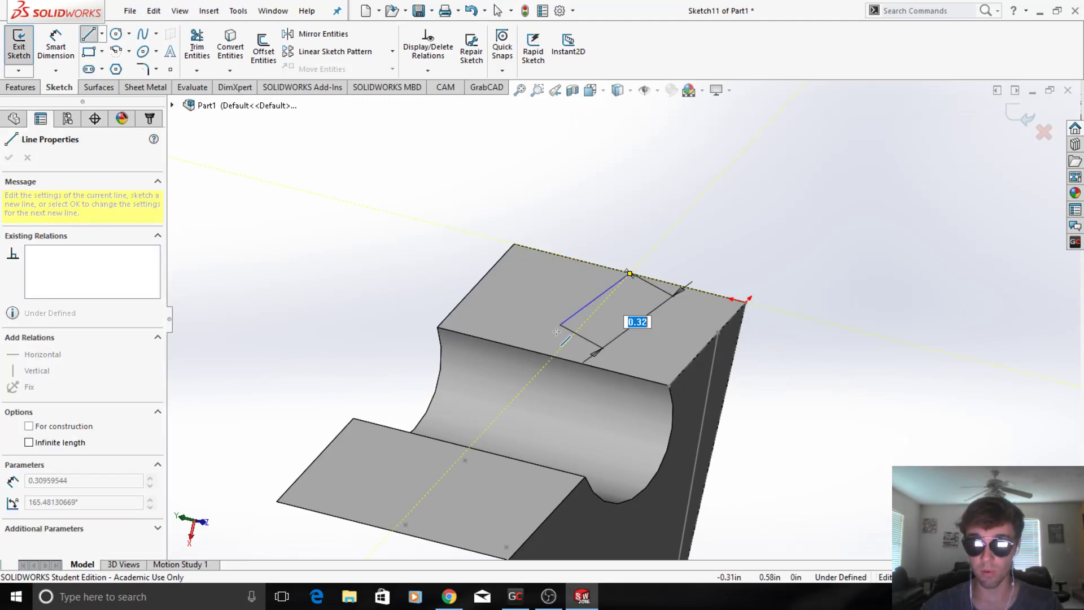
click(554, 357)
key(Escape)
Step: Sketch a second line along the slanted face joining the midpoints of its two short edges
click(88, 34)
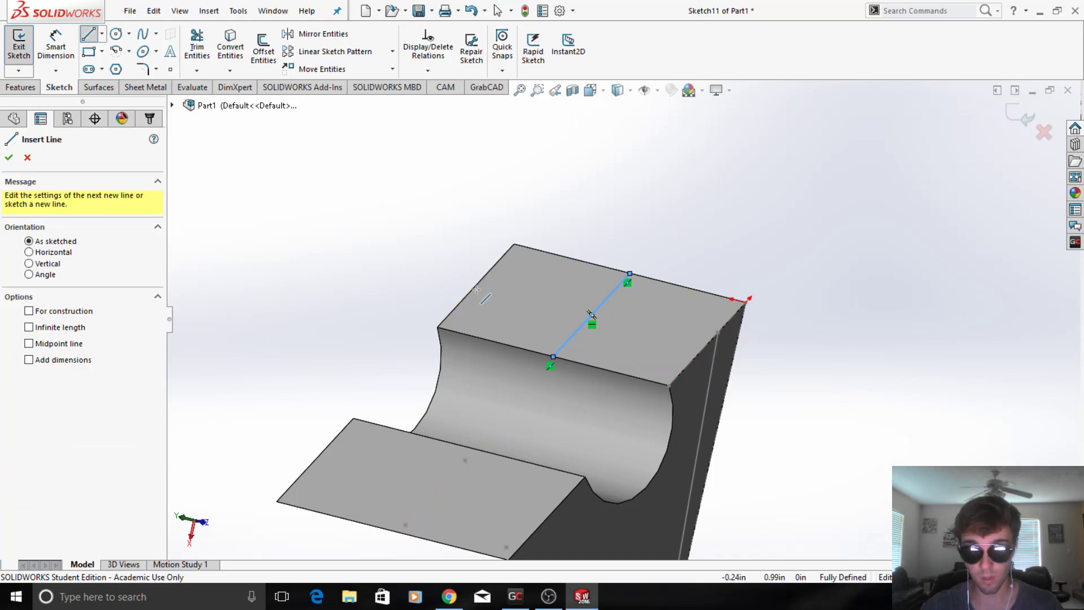
scroll(497, 291, down, 5)
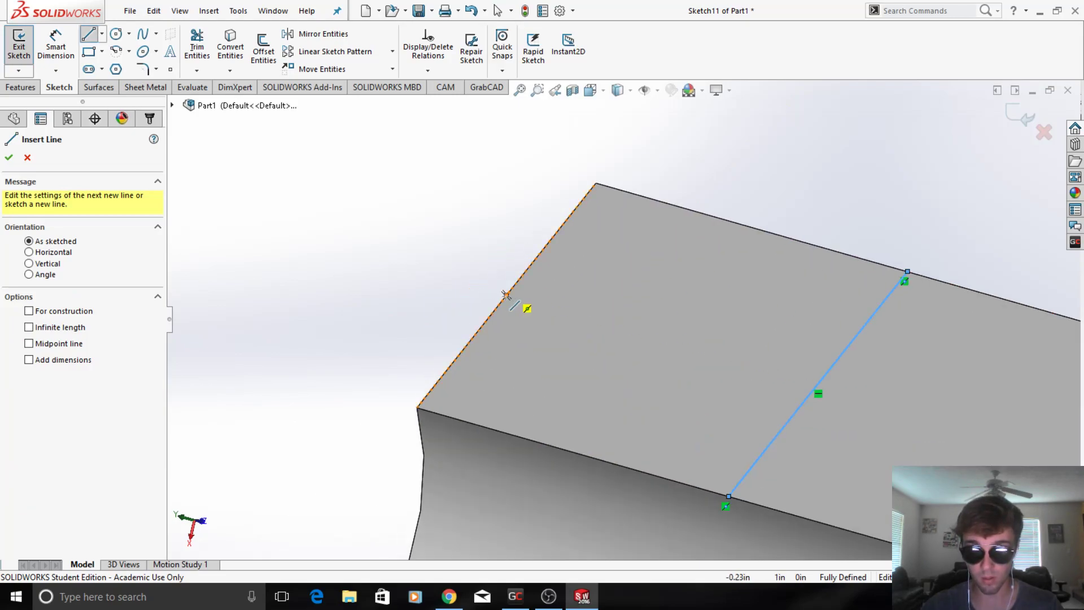
click(506, 294)
scroll(534, 348, up, 4)
scroll(820, 390, down, 3)
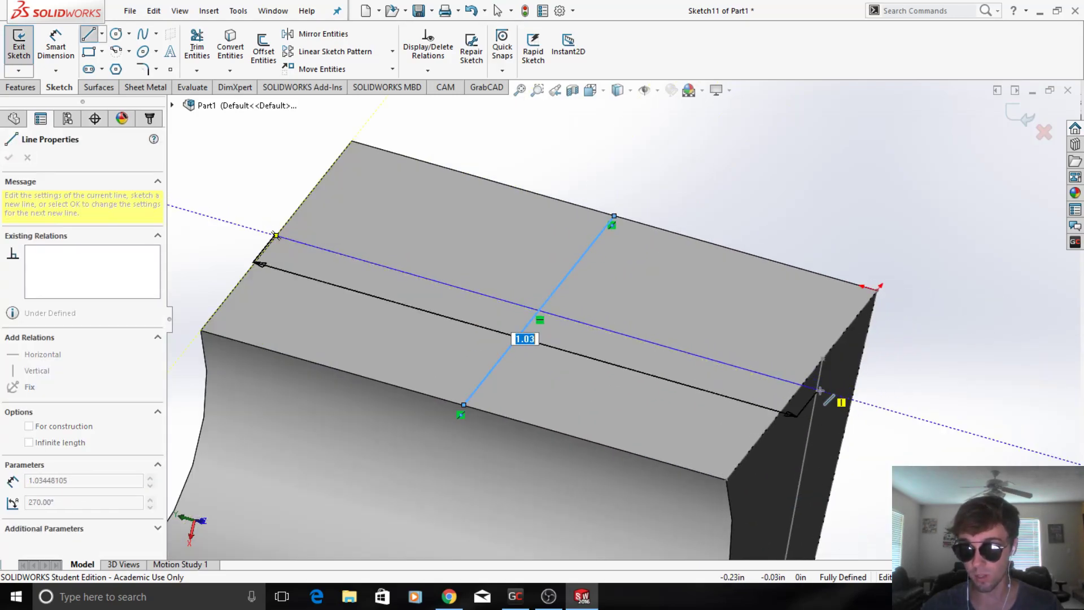
scroll(820, 388, down, 1)
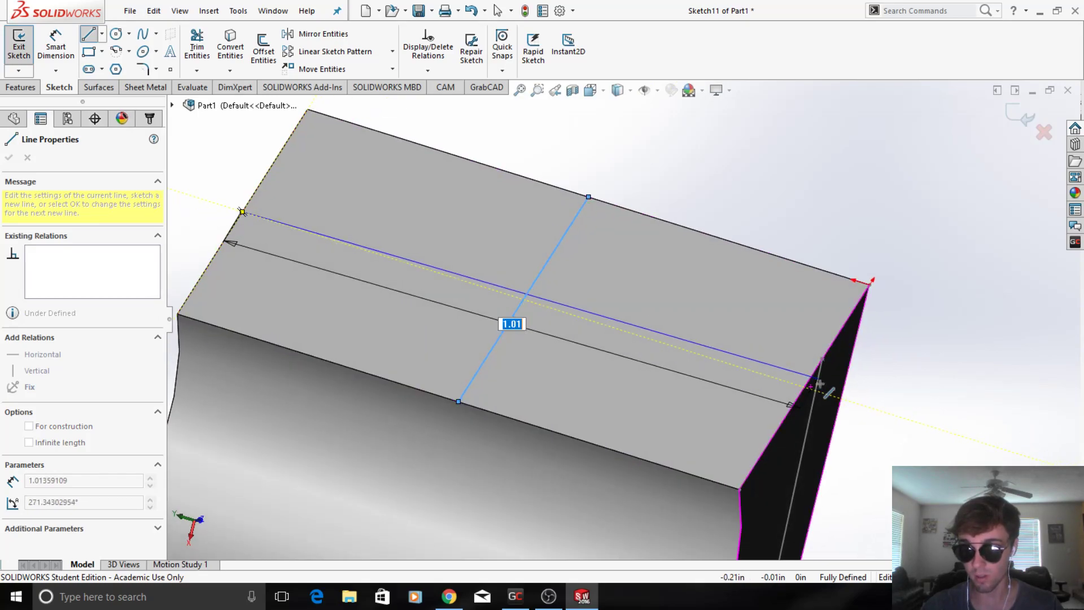
click(804, 388)
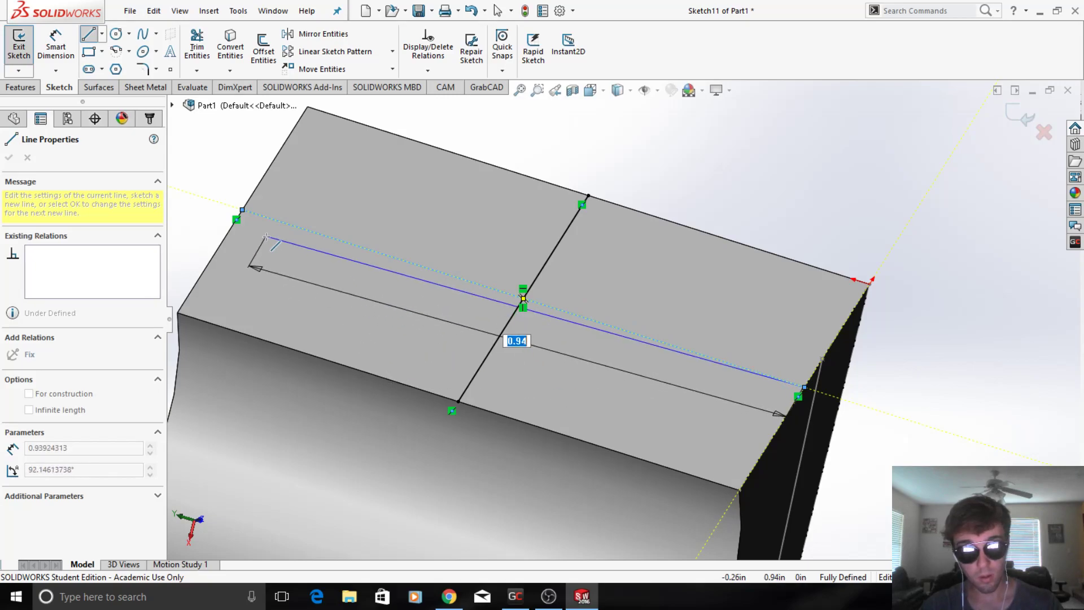
key(Escape)
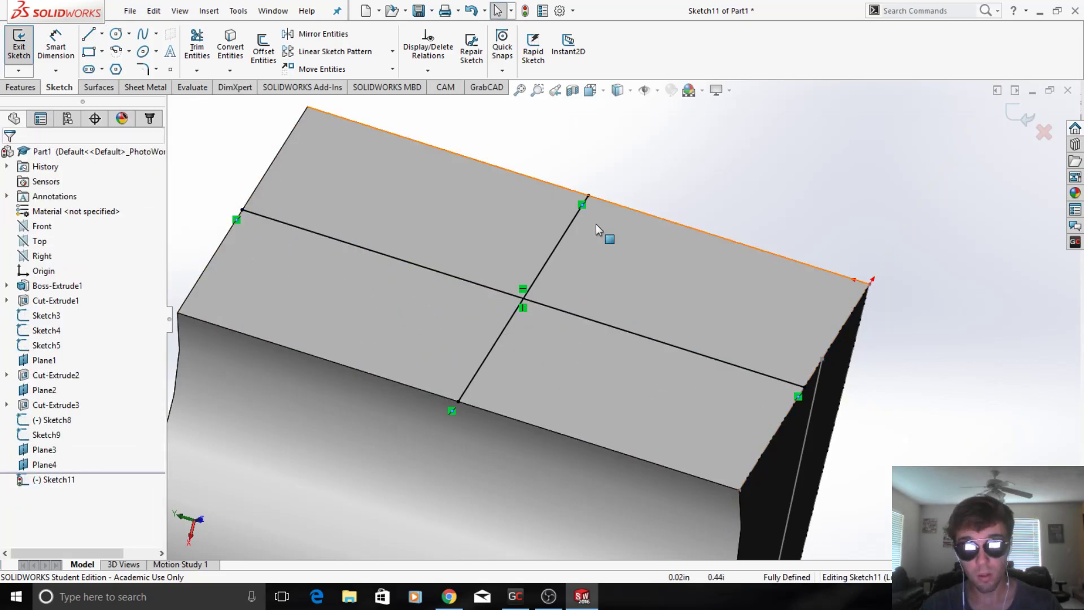
Step: Convert the lengthwise line on the slanted face to construction geometry
click(551, 253)
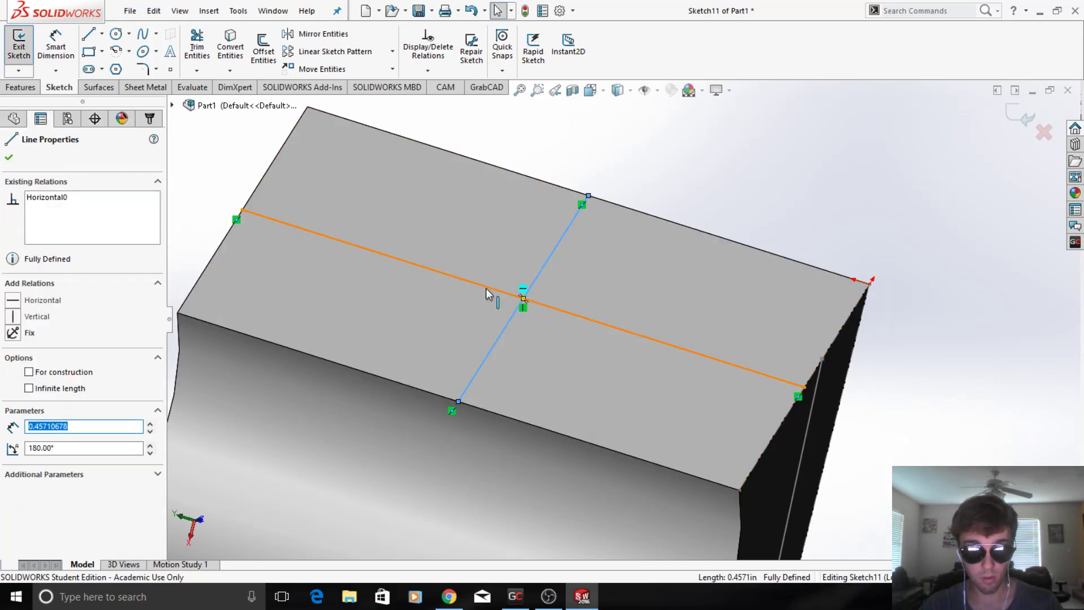
click(489, 294)
right_click(489, 293)
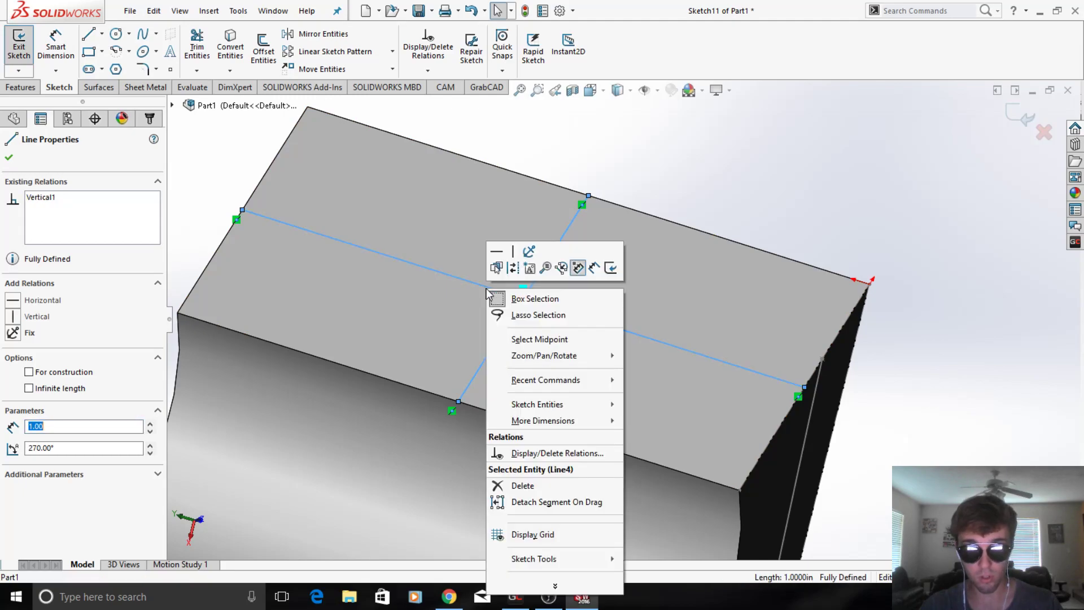
click(515, 268)
key(Escape)
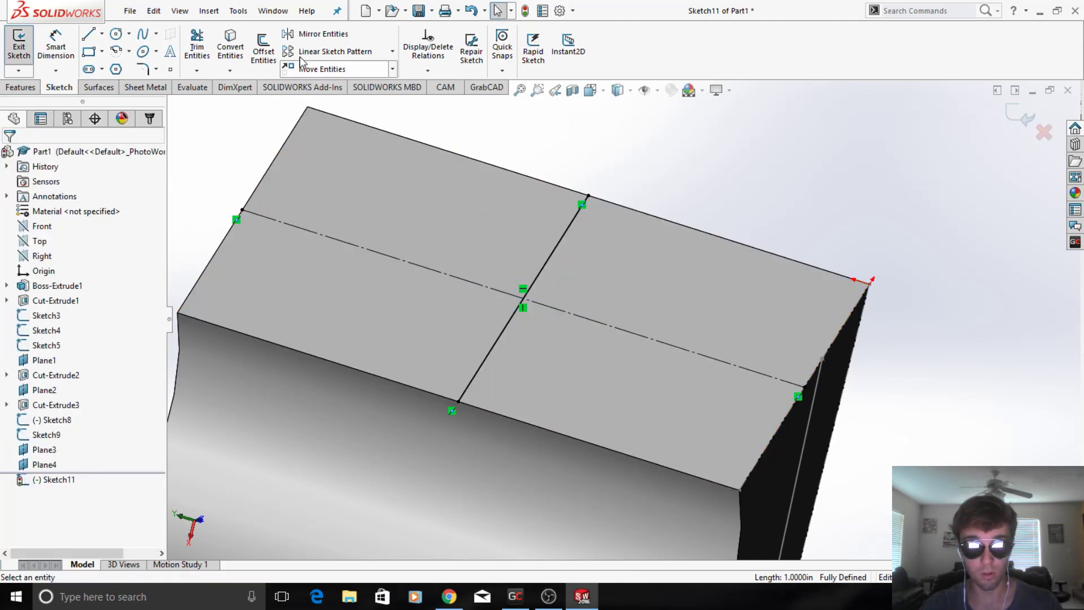
Step: Place a sketch point where the two midlines cross and exit the sketch
click(169, 70)
click(524, 298)
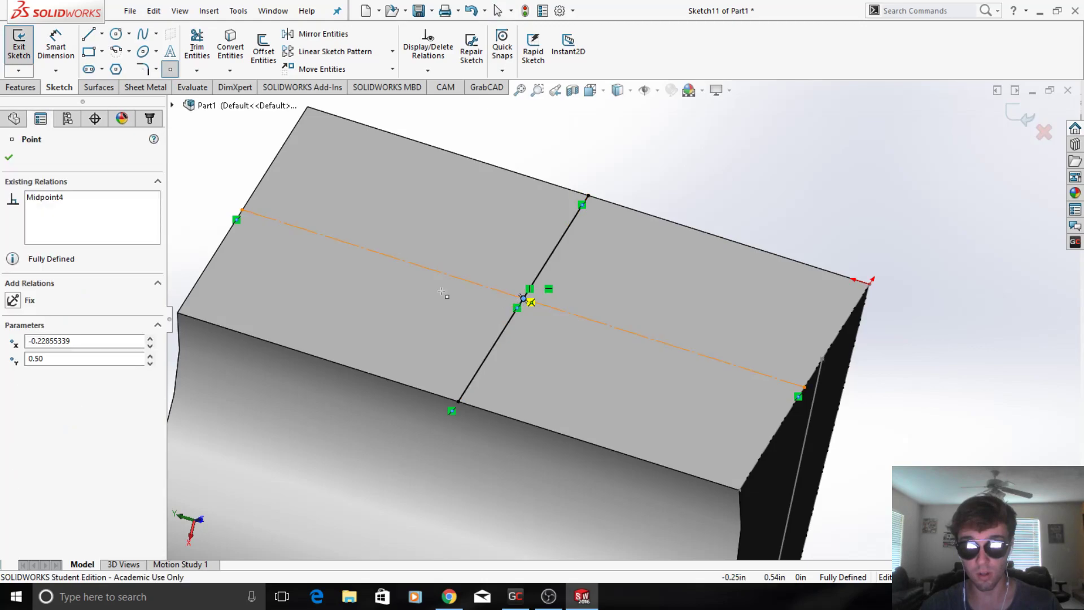
click(9, 158)
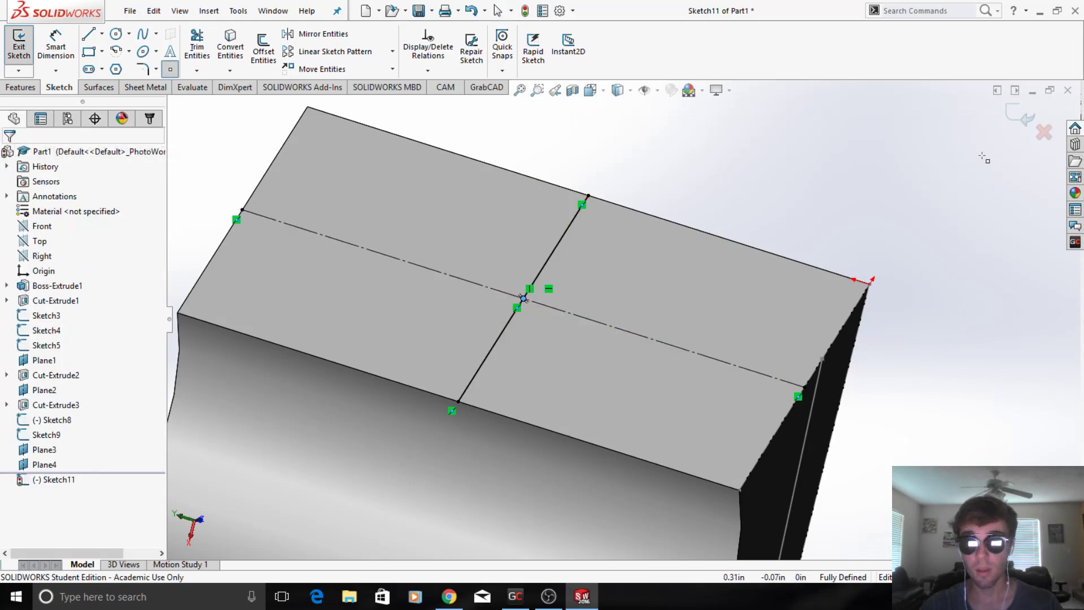
click(1022, 119)
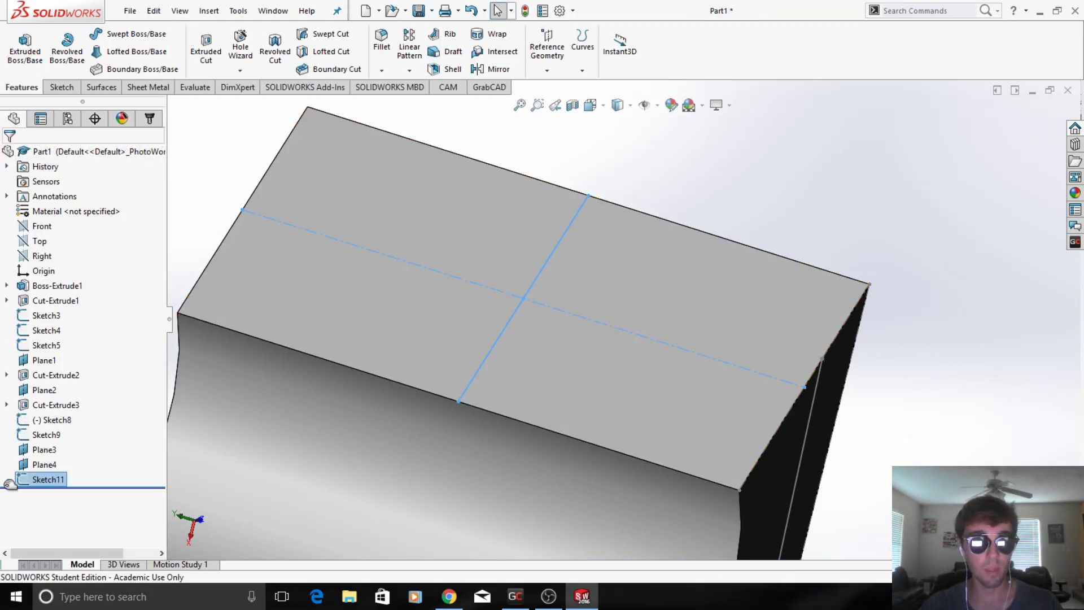
Step: Start a sketch on the offset plane and convert the slanted face's centre point into it with Convert Entities
right_click(45, 464)
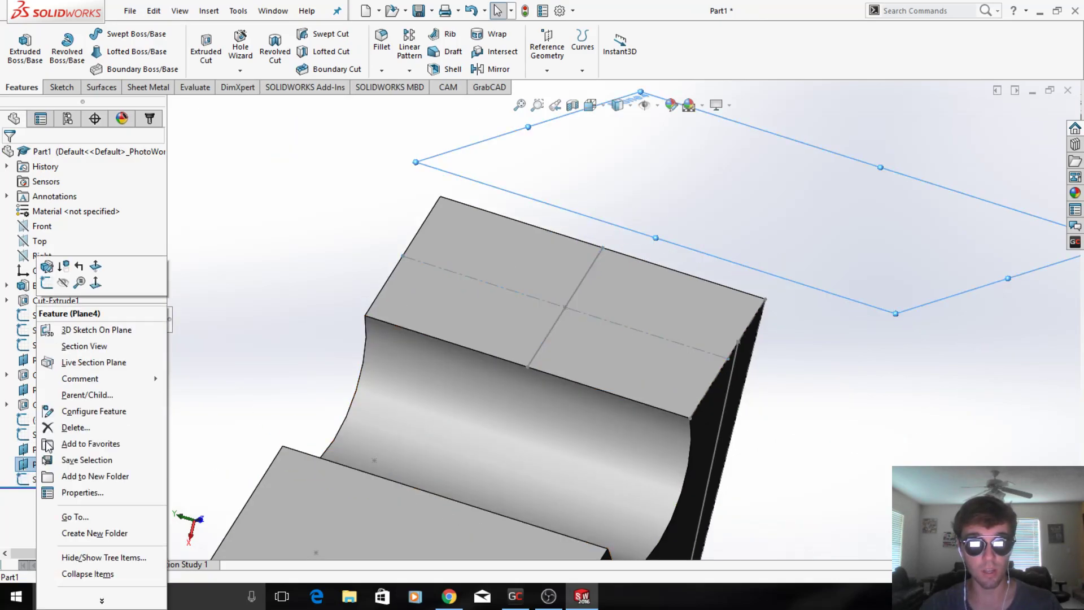
click(47, 282)
scroll(593, 327, up, 2)
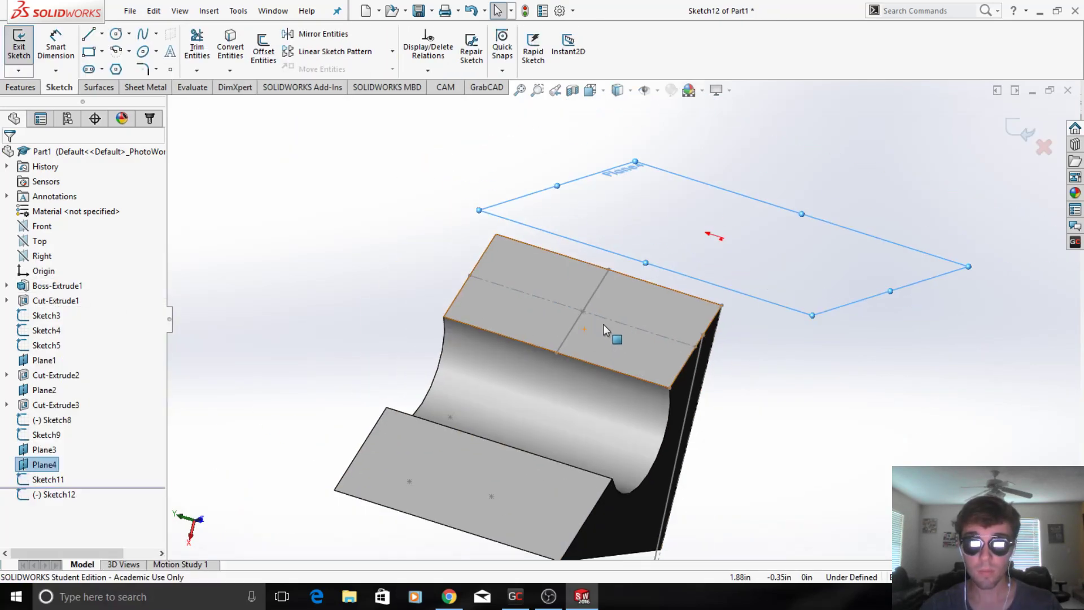
right_click(584, 311)
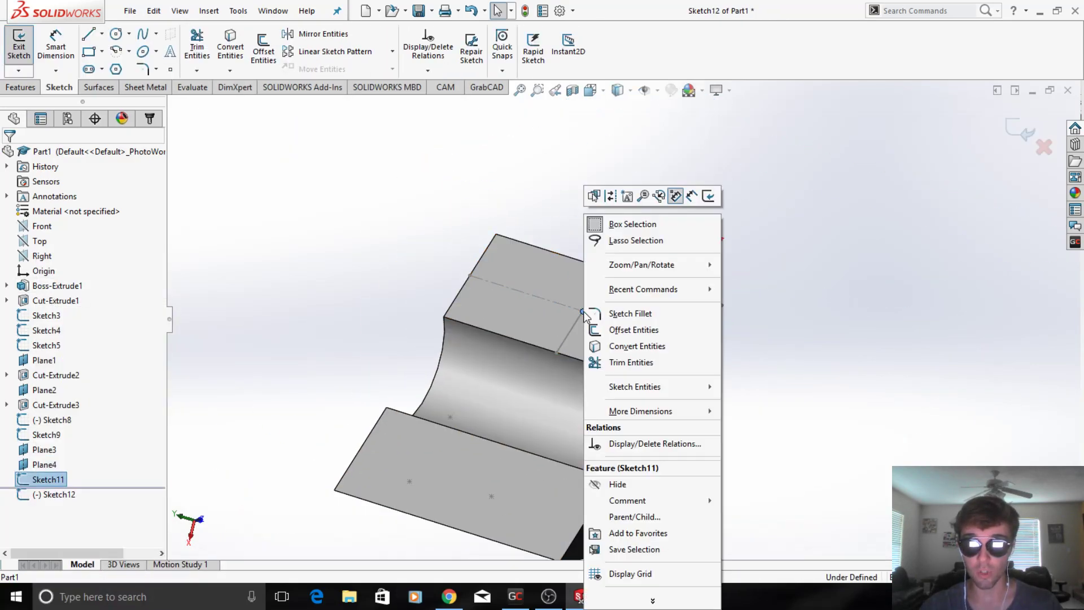
click(604, 349)
Step: Sketch a circle centred on the converted point with a radius of about 0.08 in
mouse_move(603, 348)
middle_down()
mouse_move(644, 300)
mouse_move(608, 262)
mouse_move(579, 260)
middle_up()
middle_drag(642, 291, 541, 450)
scroll(541, 450, down, 2)
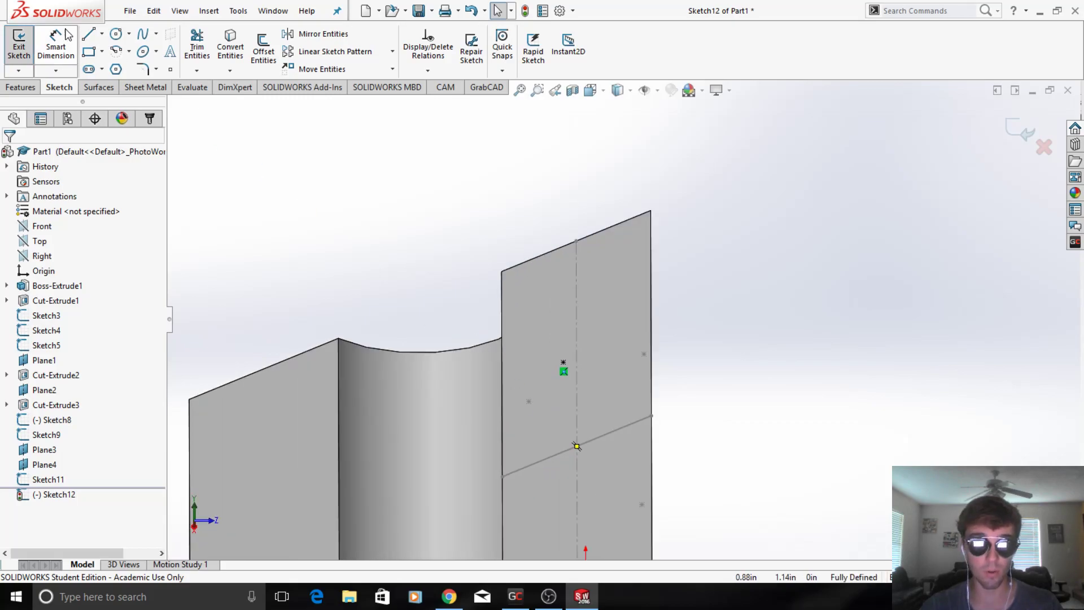
click(115, 34)
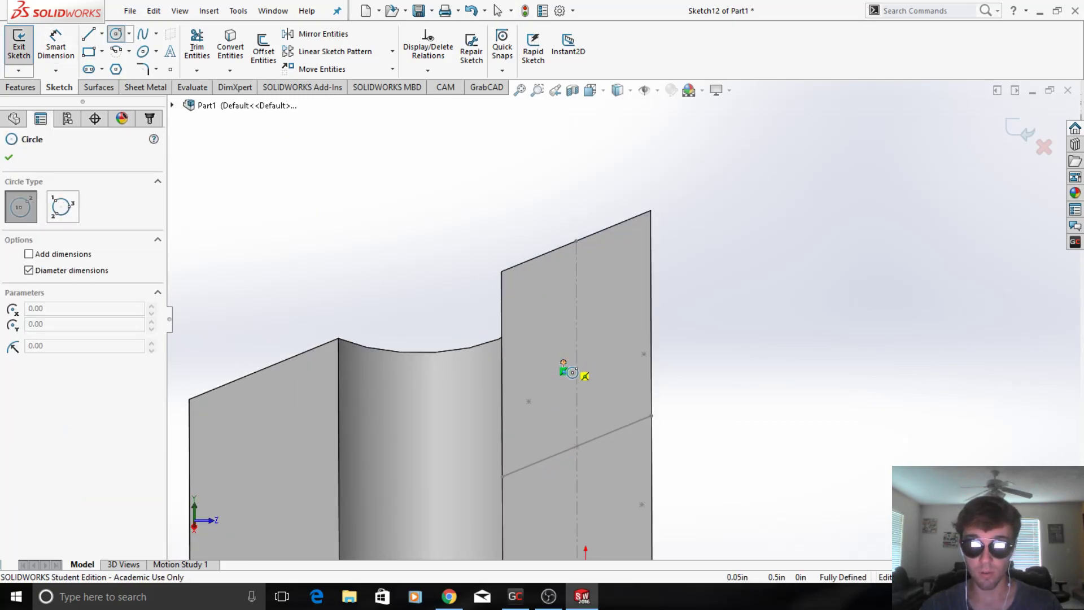
click(564, 362)
click(591, 389)
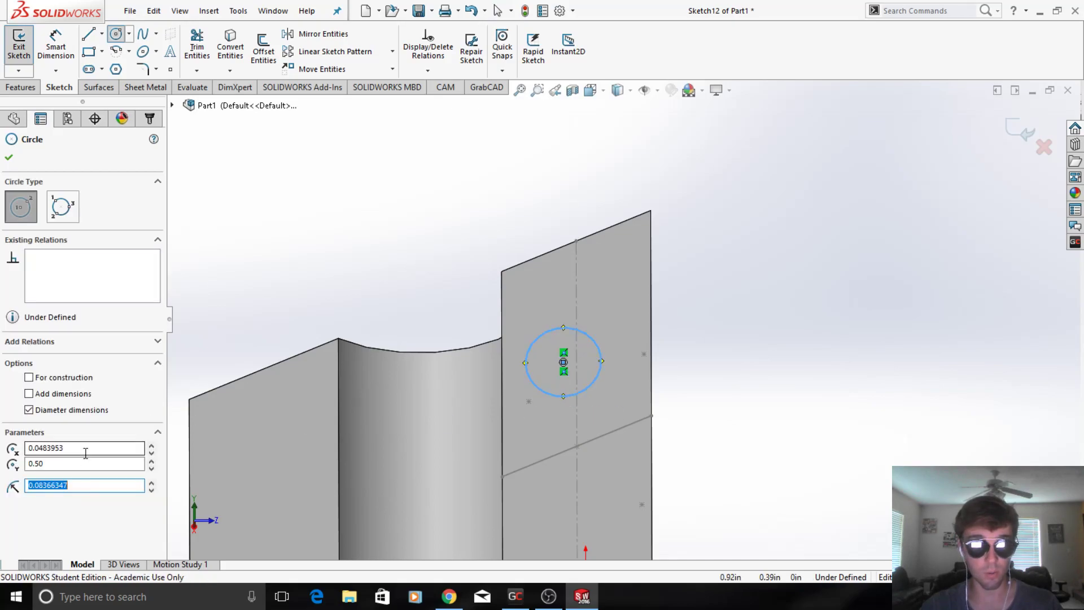
Step: Dimension the circle on the offset plane with Smart Dimension and set its diameter to 0.25 in
click(9, 158)
click(56, 47)
click(541, 336)
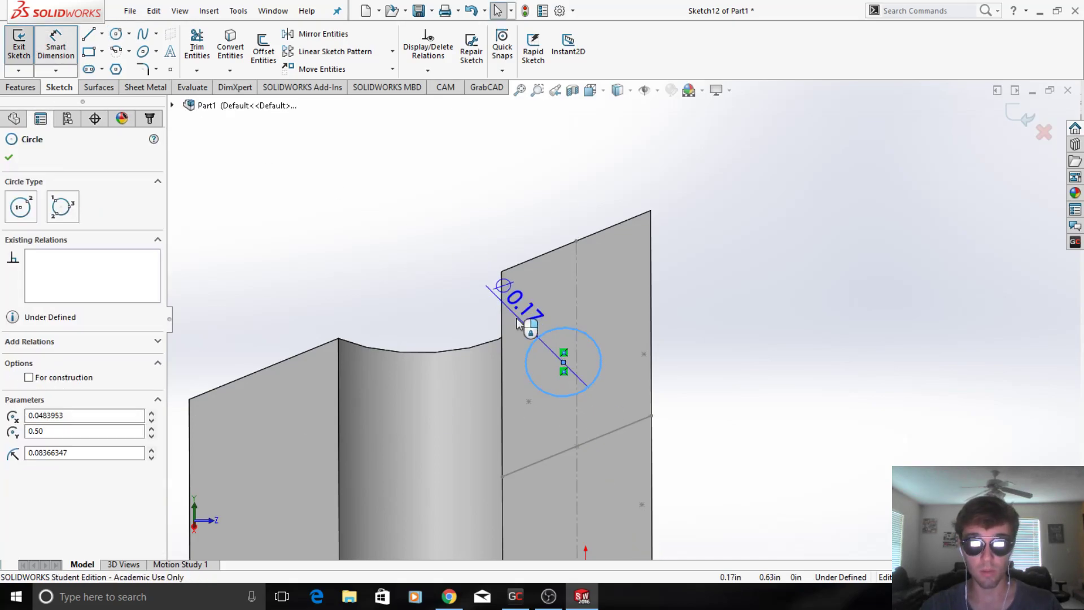
click(603, 243)
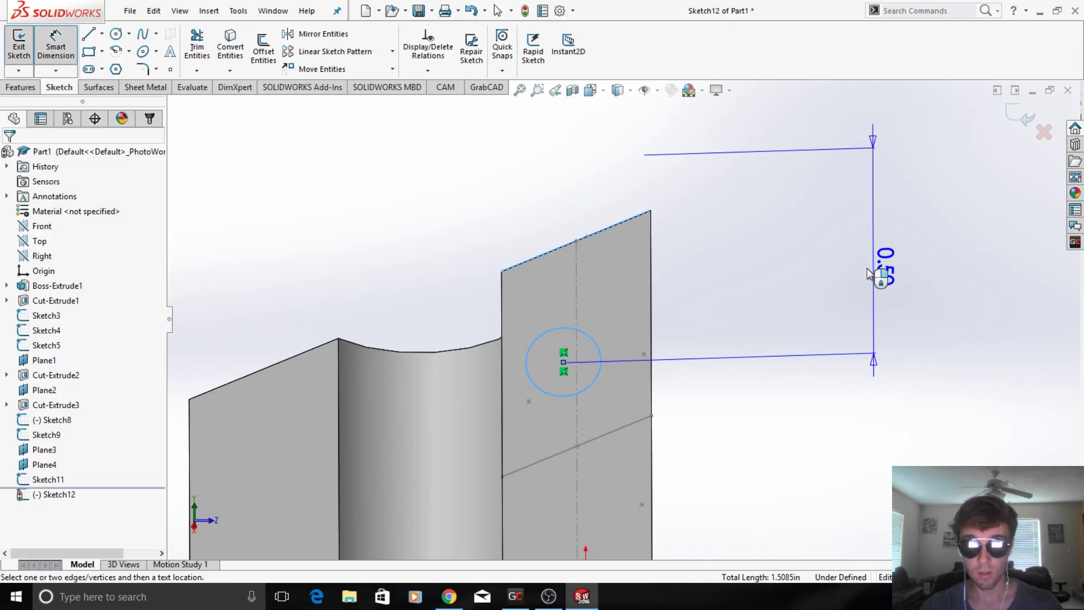
key(Escape)
click(754, 223)
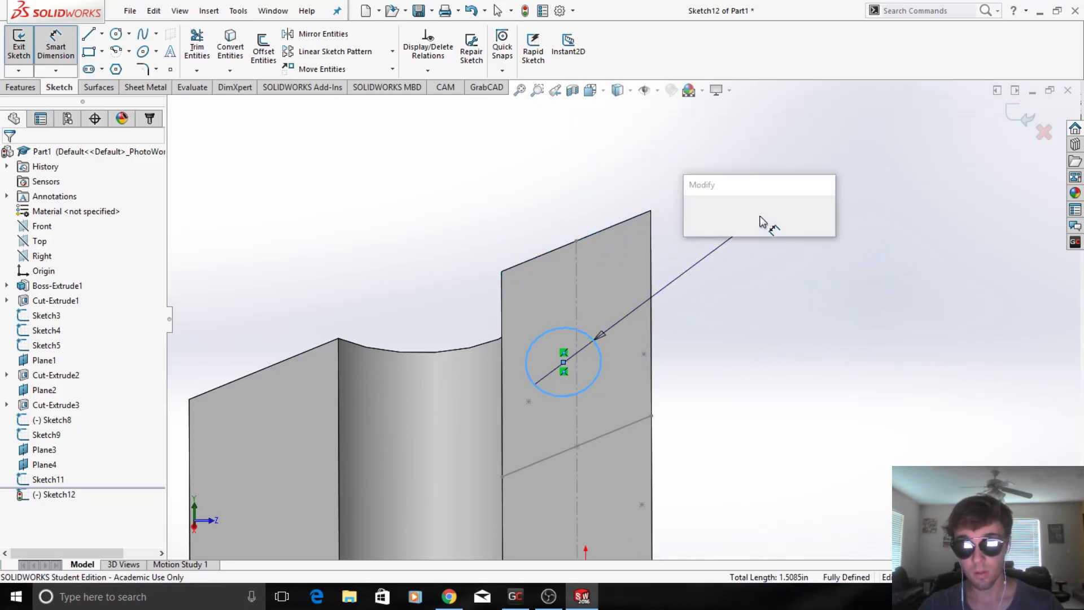
text(.2)
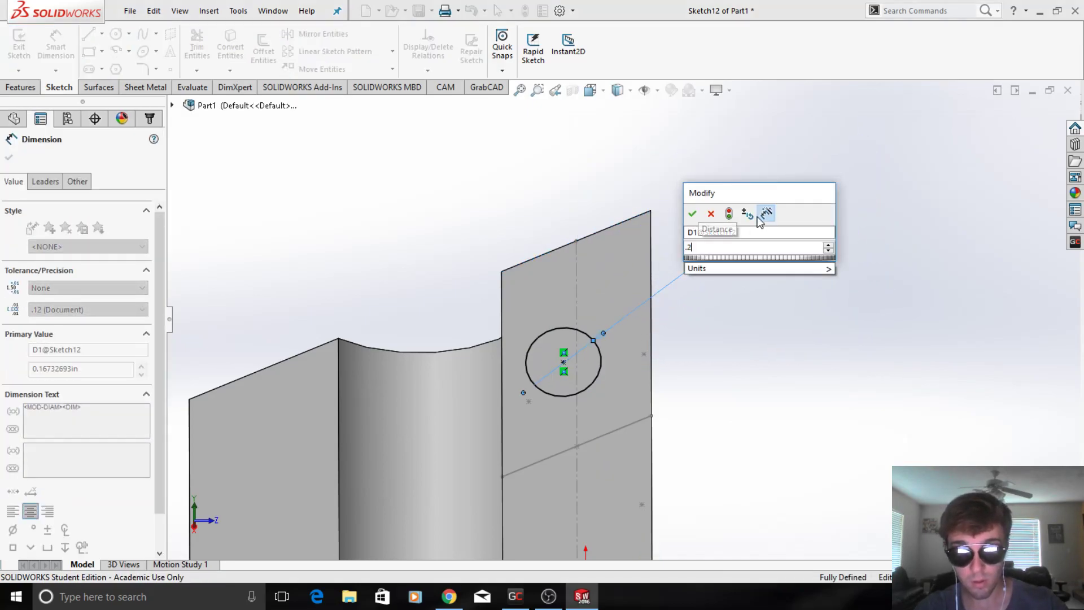
text(5)
key(Return)
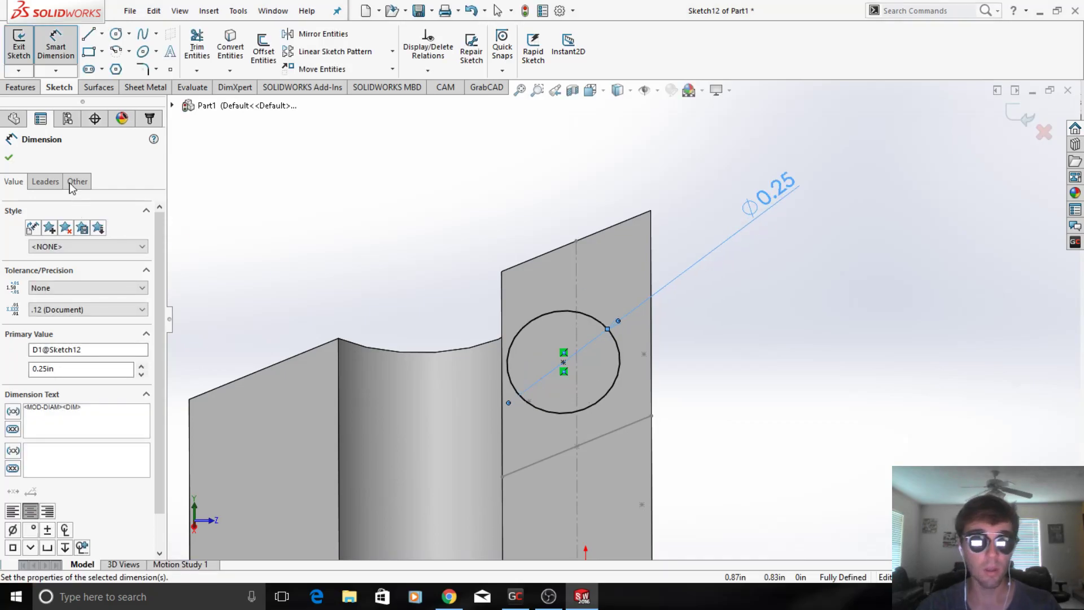
click(16, 159)
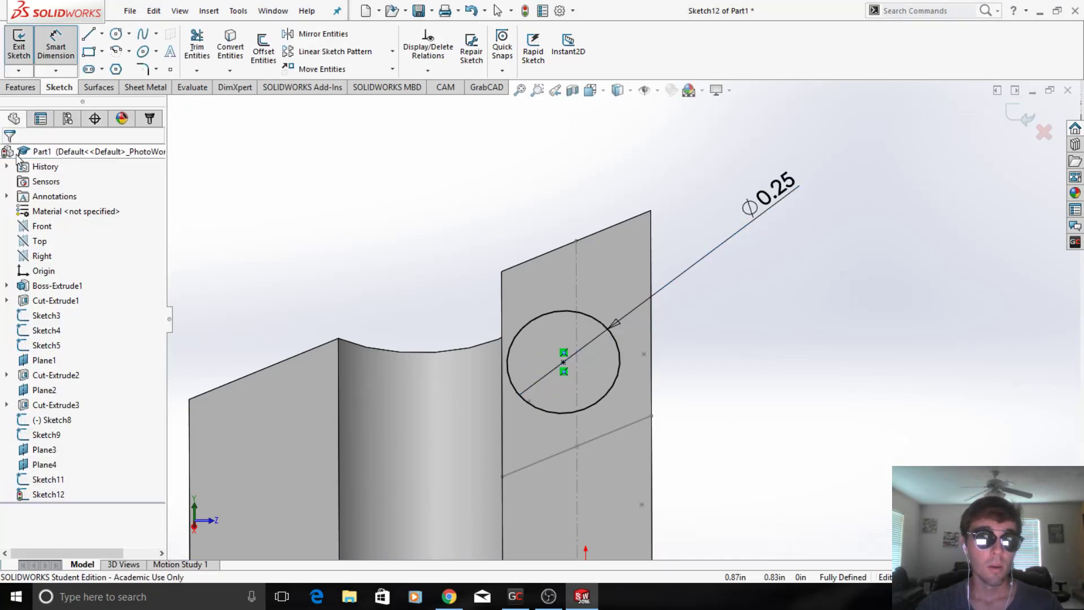
Step: Cut the circle into the block with a reversed Extruded Cut, using Up To Surface to end at the flat outer face on the far side
click(27, 91)
click(206, 51)
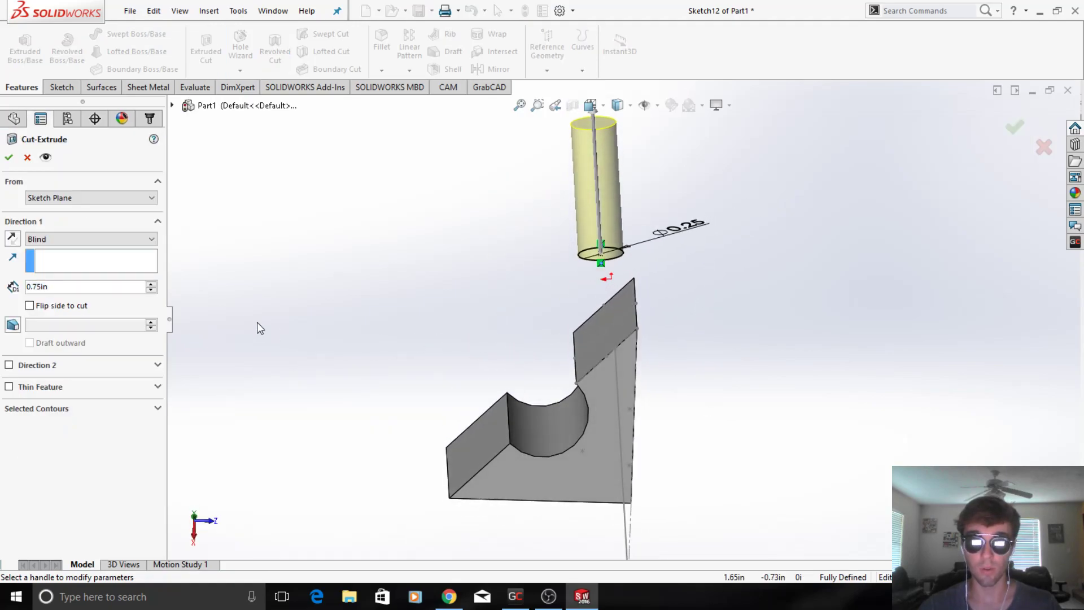
click(12, 238)
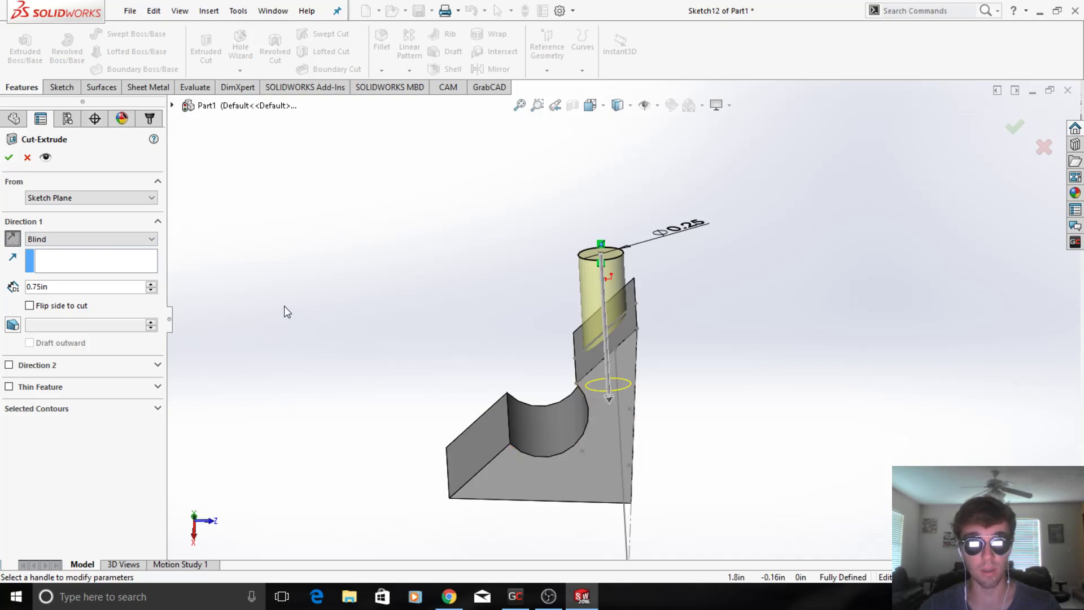
click(86, 240)
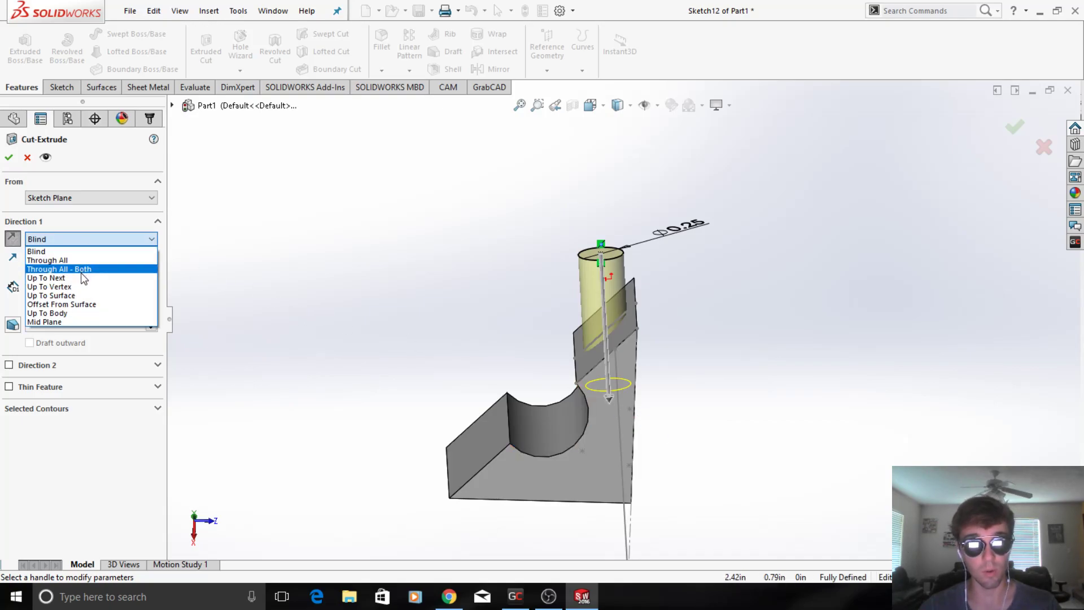
click(51, 295)
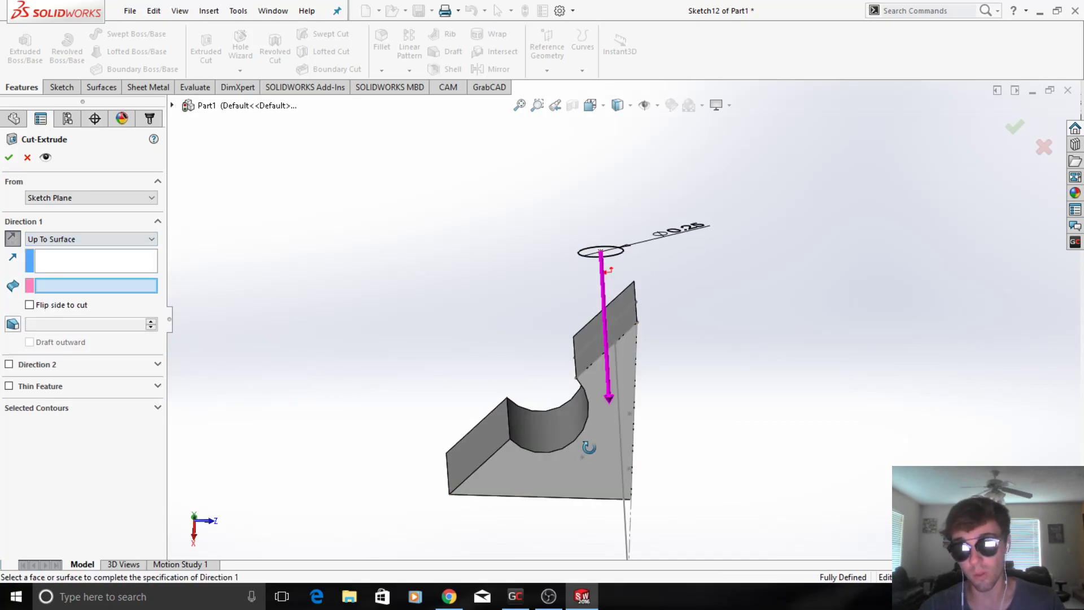
middle_drag(586, 450, 612, 366)
click(615, 451)
middle_drag(617, 455, 557, 389)
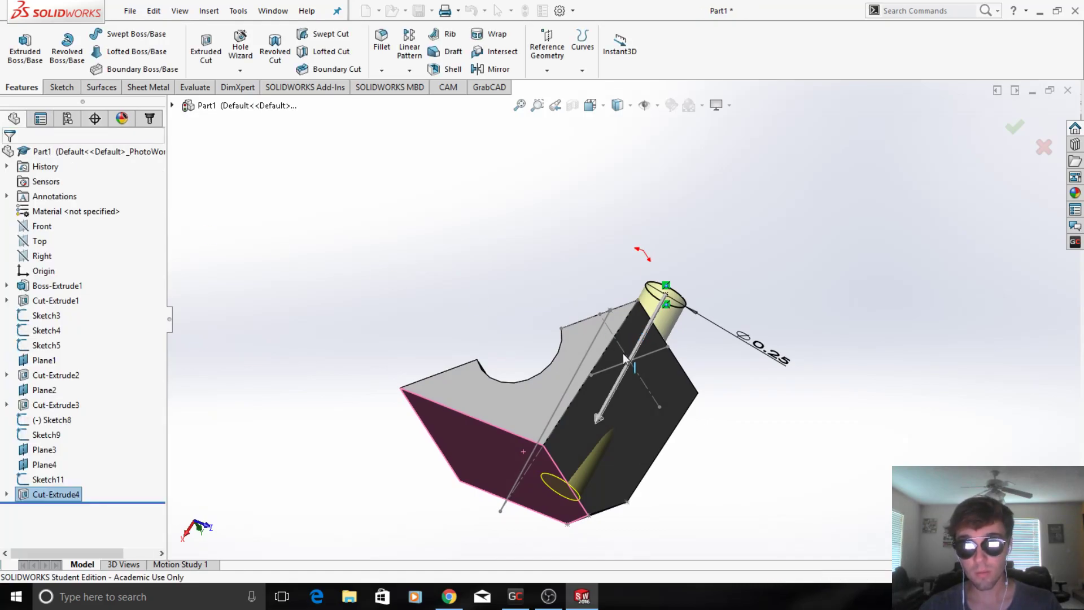
middle_drag(622, 353, 435, 252)
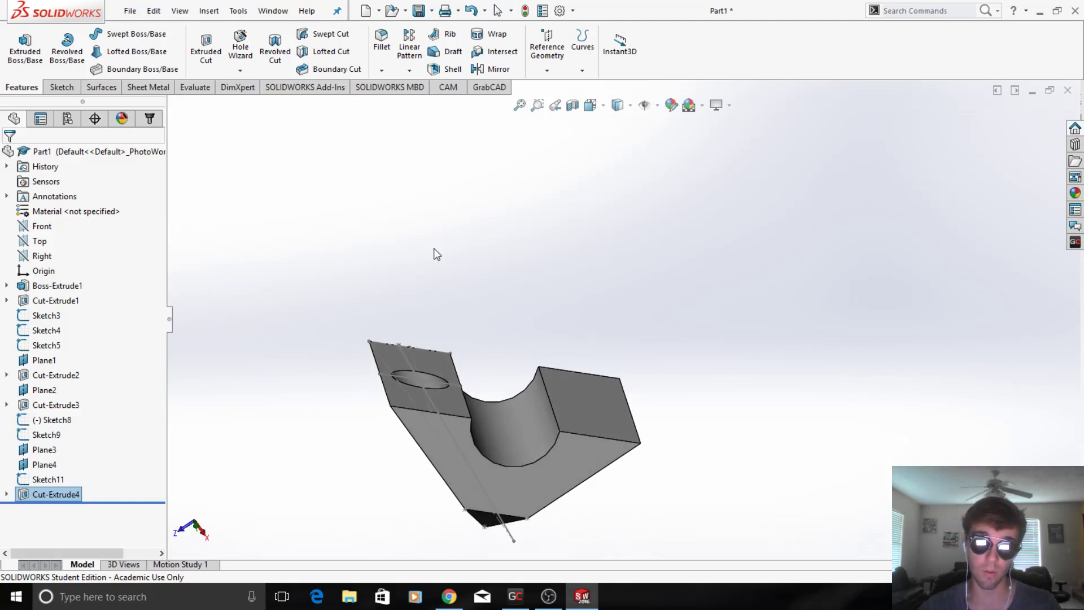
middle_drag(410, 441, 488, 415)
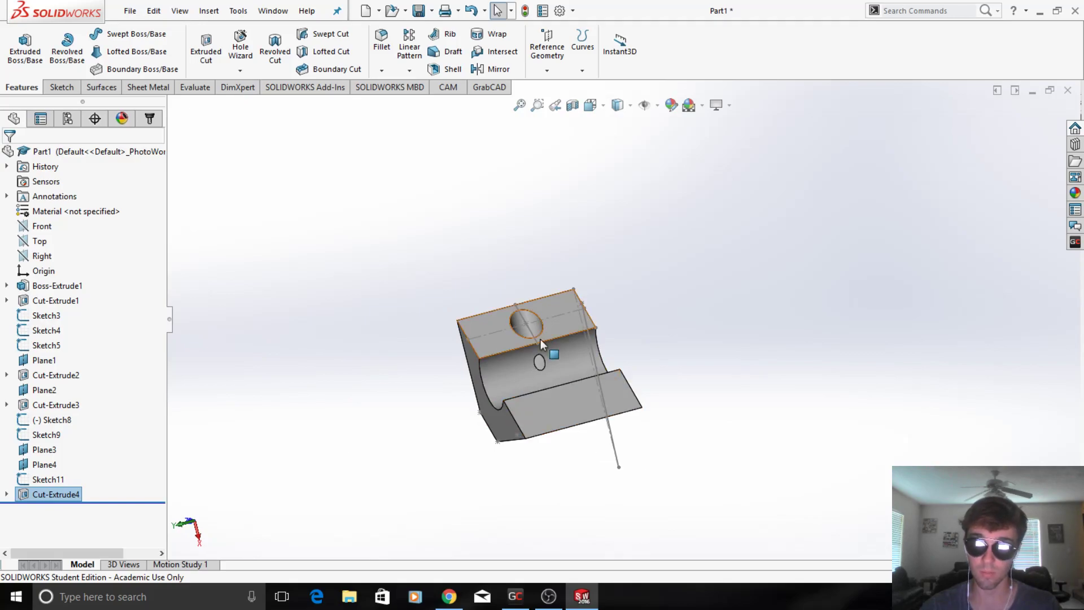
scroll(530, 356, down, 5)
middle_drag(518, 368, 551, 351)
scroll(582, 416, up, 4)
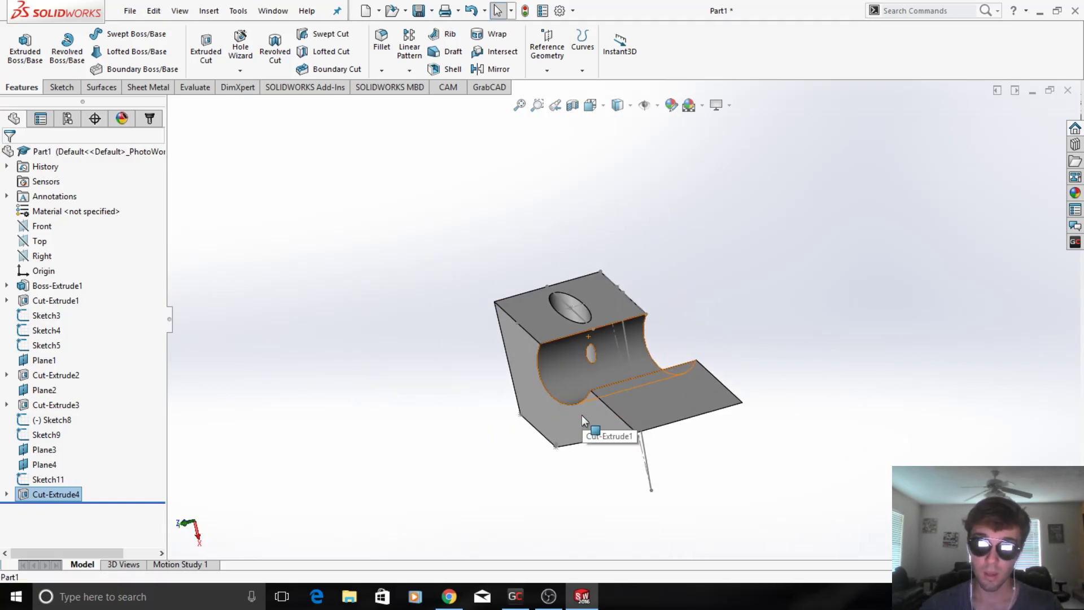
middle_drag(581, 416, 659, 369)
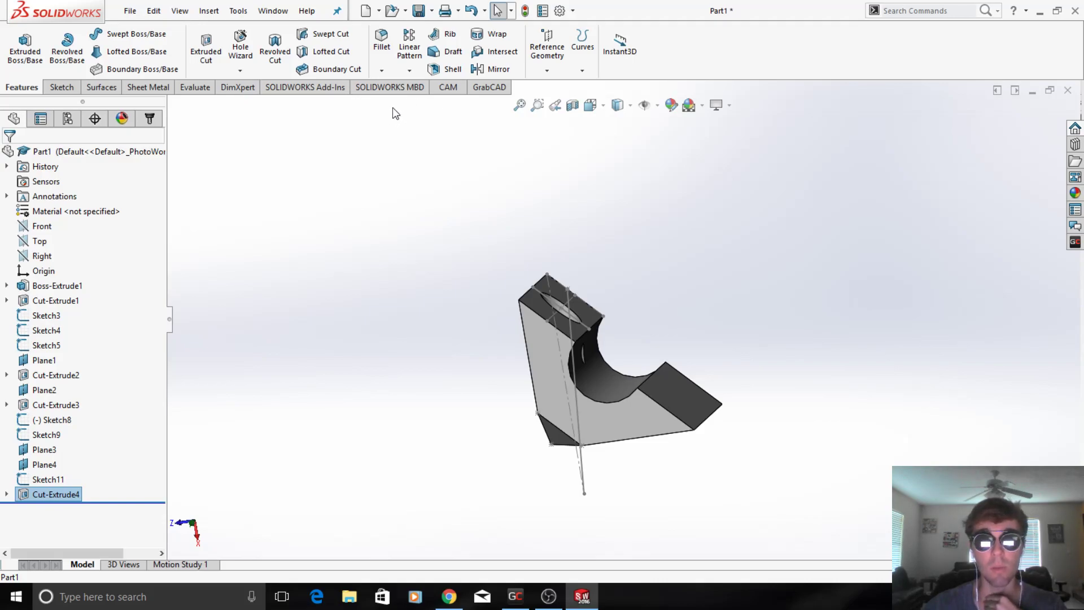
Step: Mirror the whole body, instead of the last cut, about the slanted face across the half-round channel from the new hole
click(492, 69)
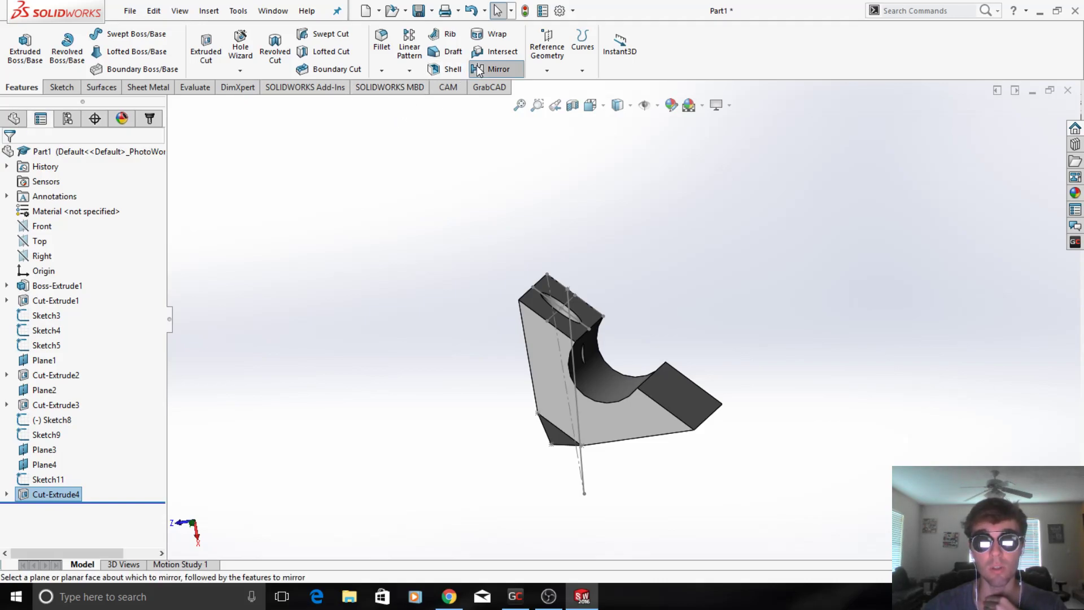
middle_drag(613, 355, 587, 427)
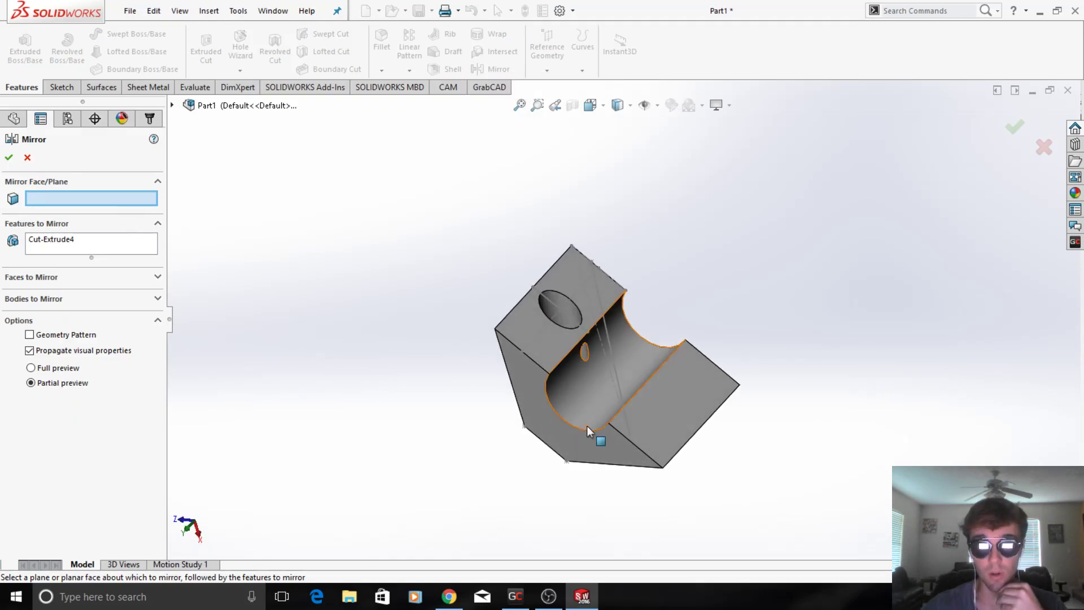
click(661, 405)
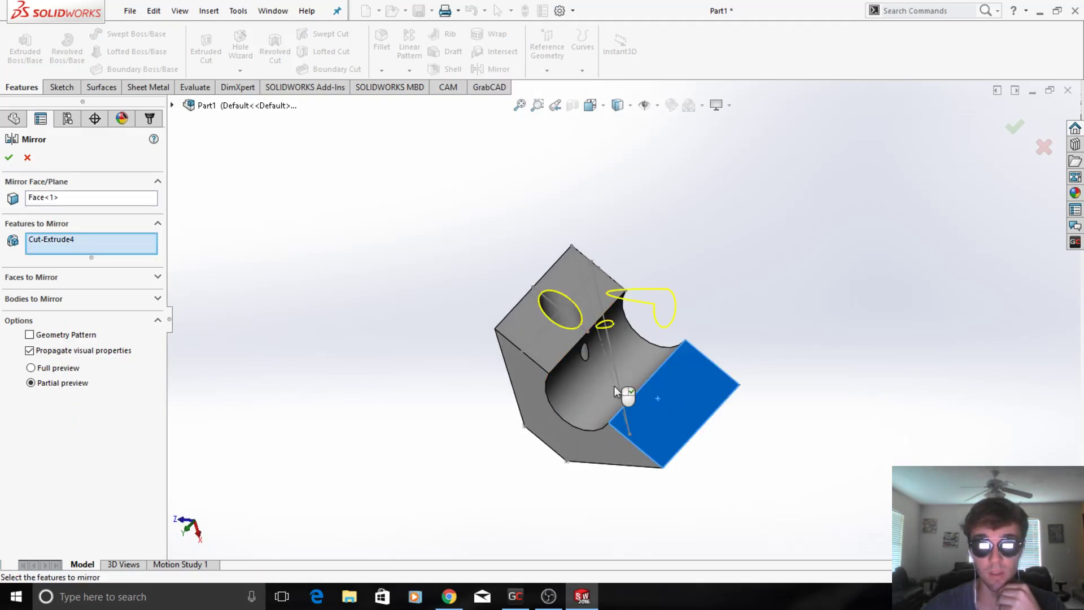
right_click(104, 238)
click(119, 245)
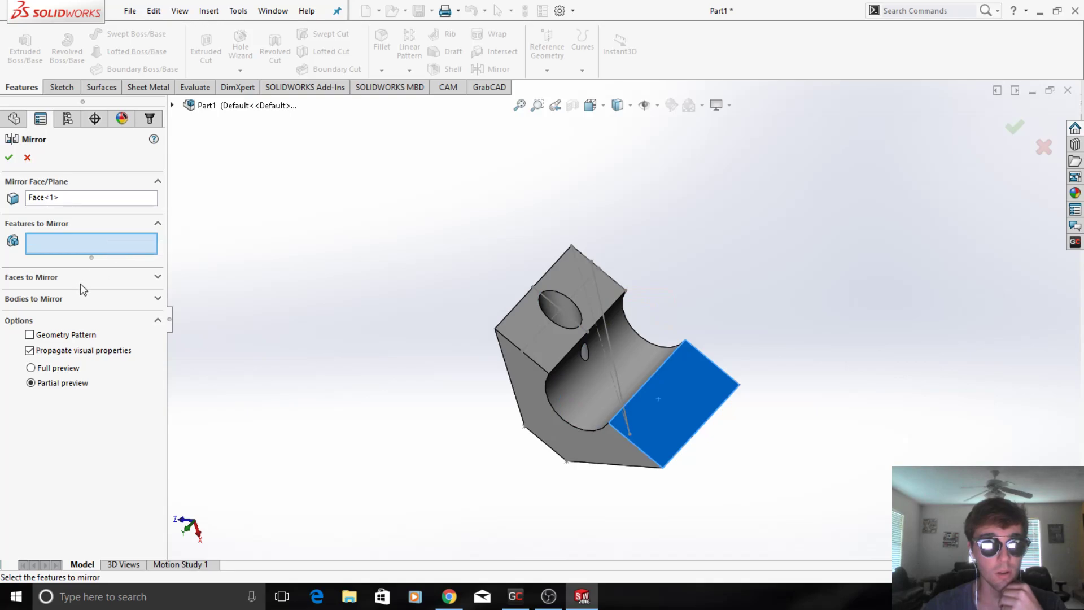
click(157, 299)
middle_drag(598, 425, 622, 315)
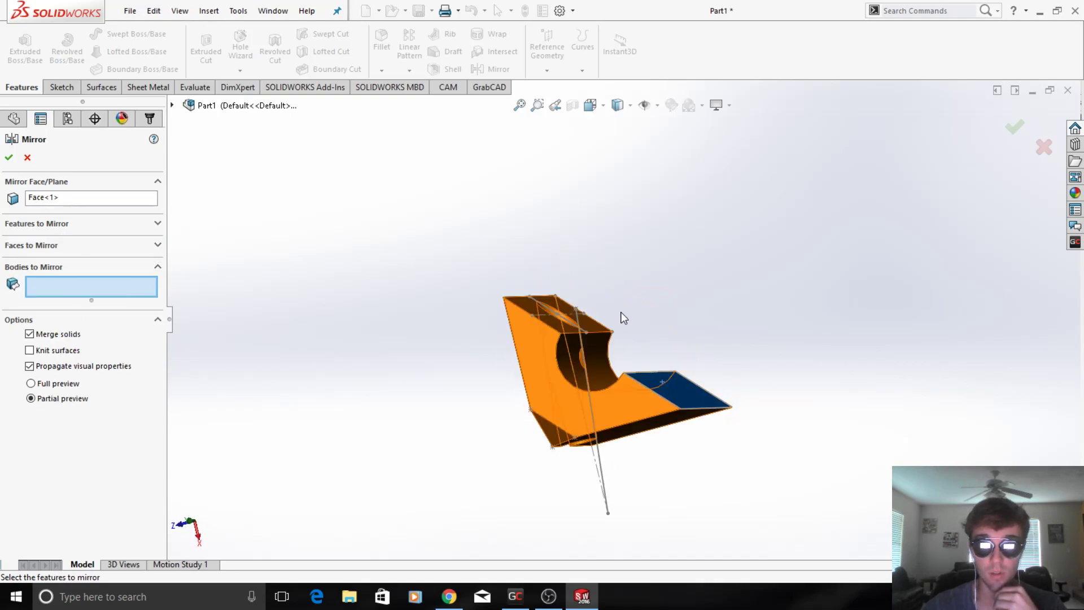
click(530, 364)
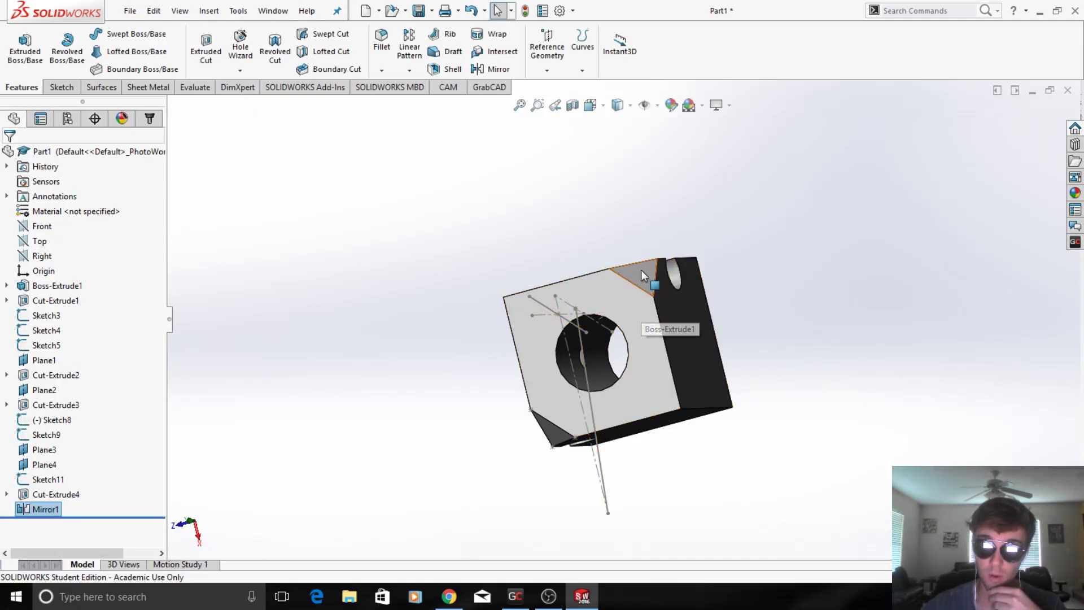
Step: Delete the mirror feature from the part
middle_drag(639, 327, 571, 390)
right_click(33, 510)
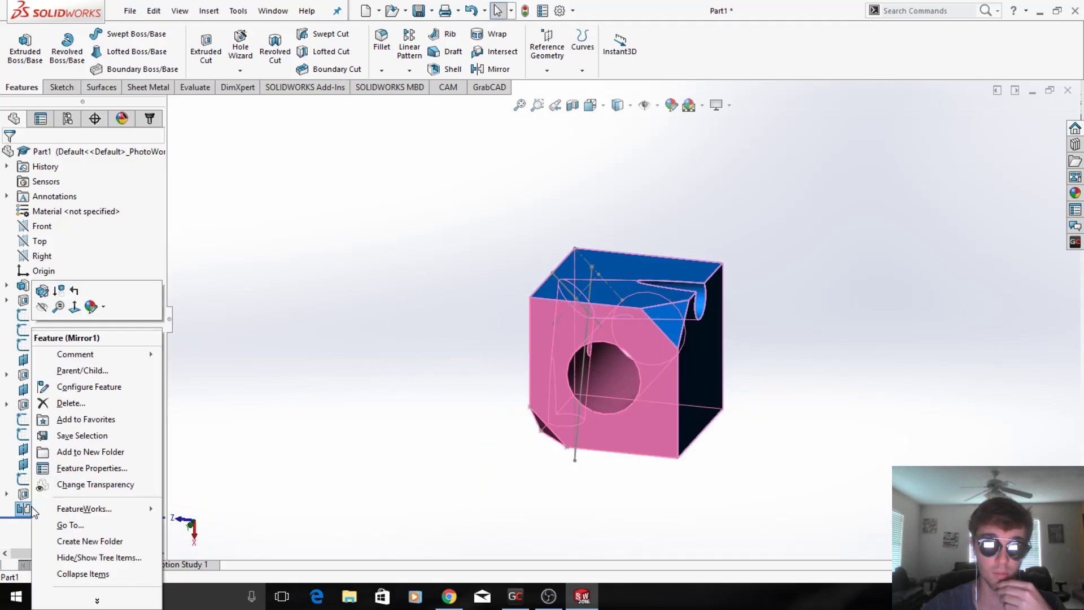
click(76, 402)
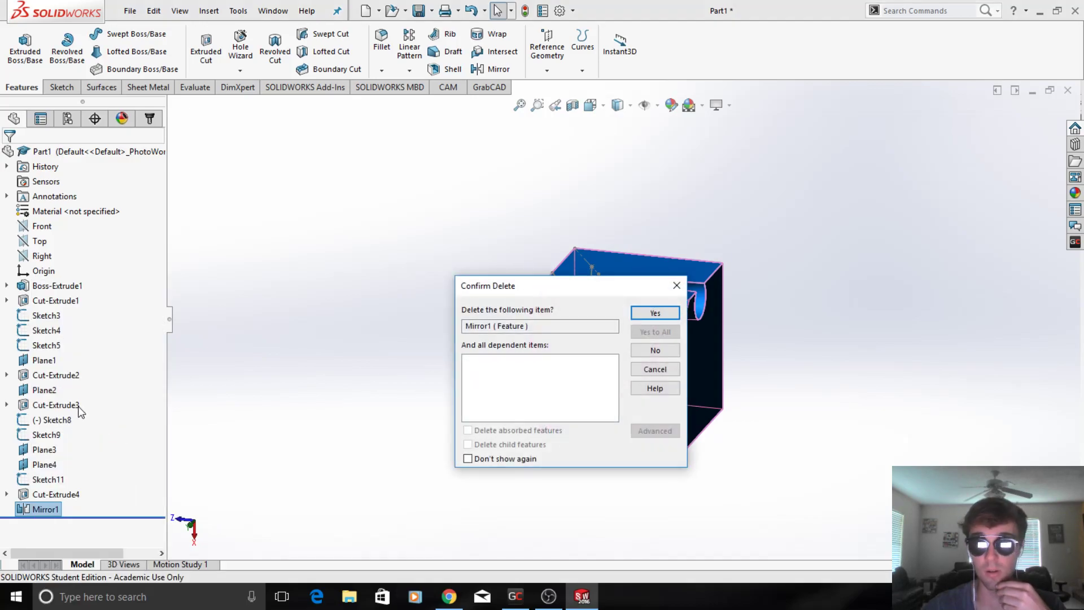
click(658, 312)
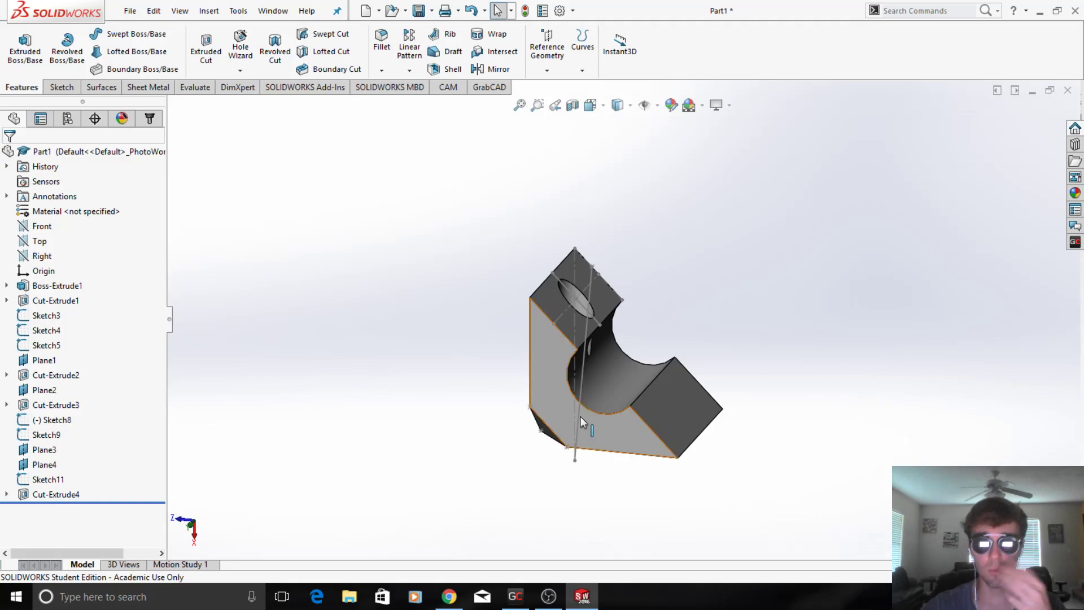
Step: Fillet the straight edge between the block's side face and the slanted face without the hole, using a 0.25 in radius
scroll(580, 417, up, 2)
scroll(650, 425, down, 3)
click(379, 72)
click(395, 89)
click(643, 333)
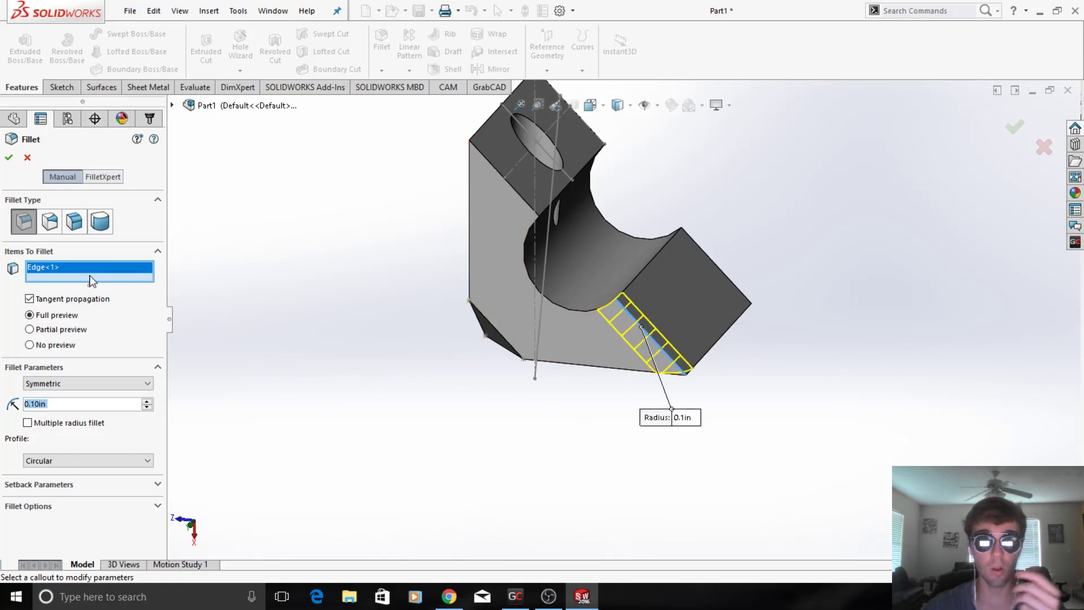
text(0.25)
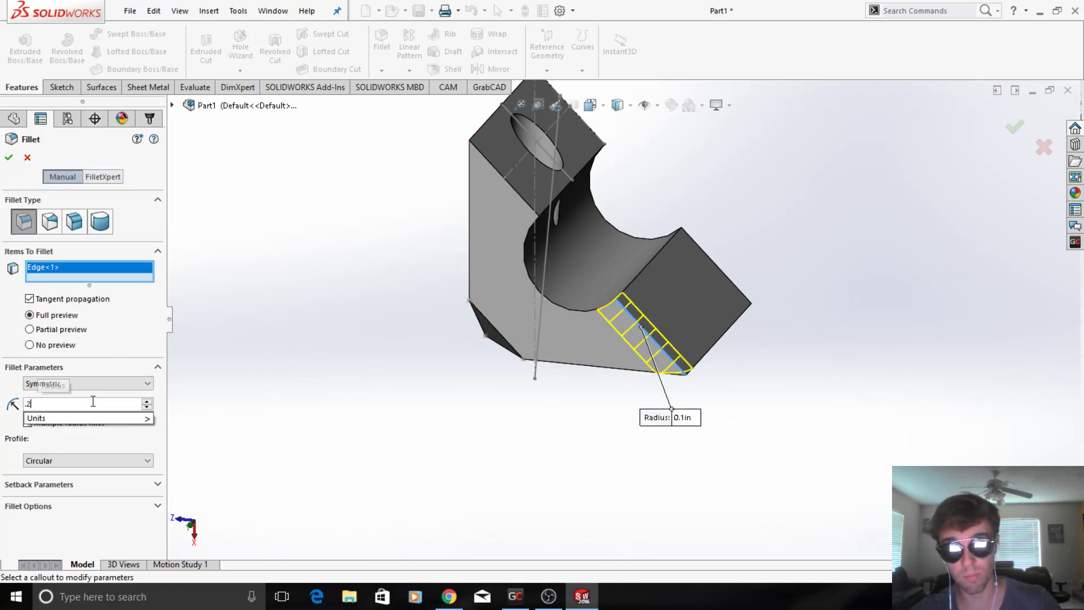
key(Return)
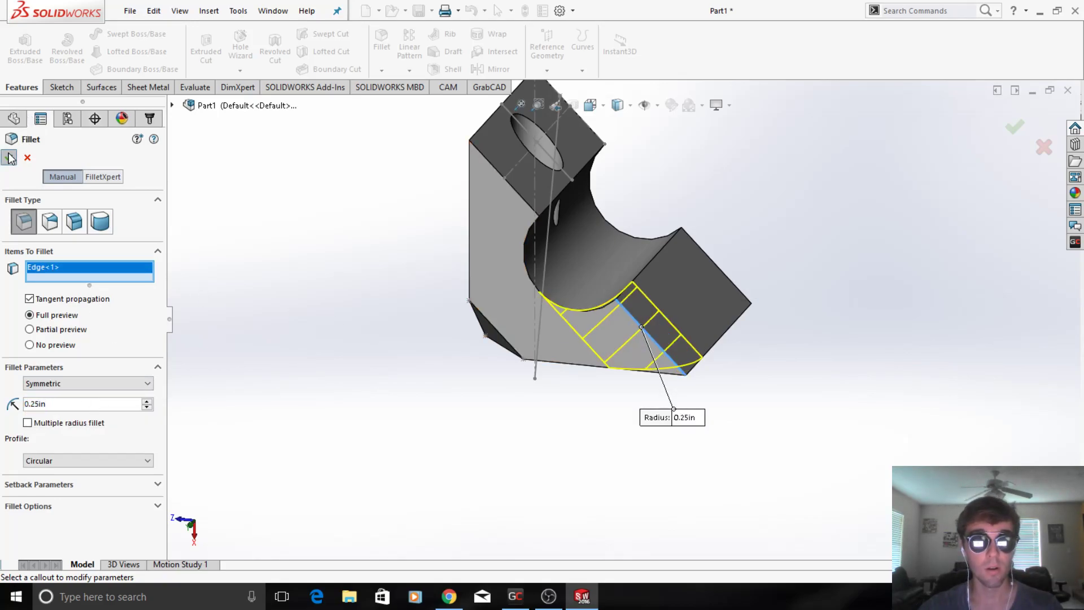
click(9, 158)
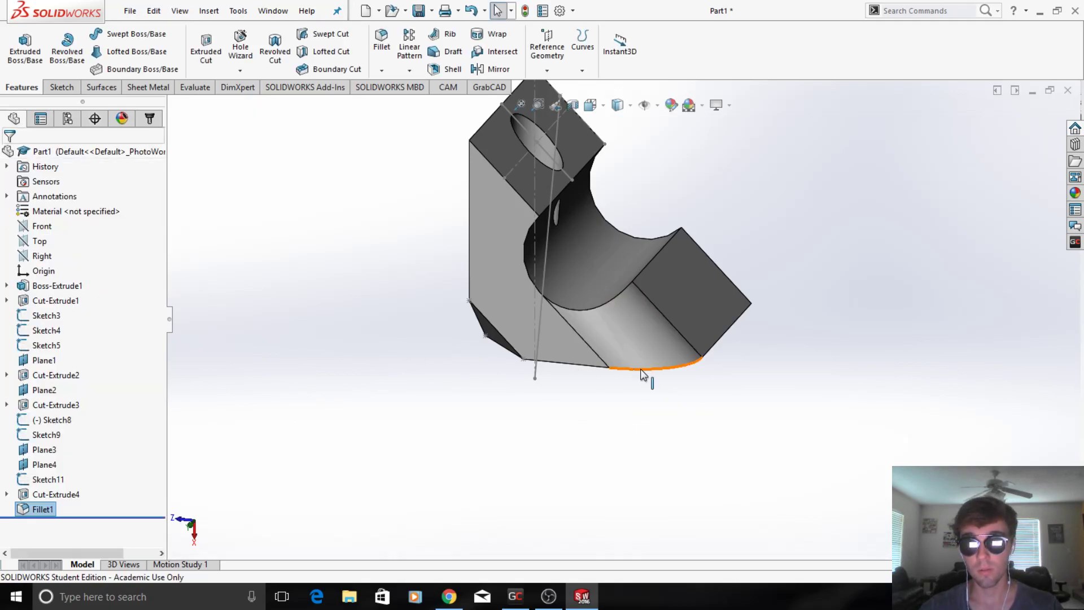
middle_drag(647, 264, 524, 107)
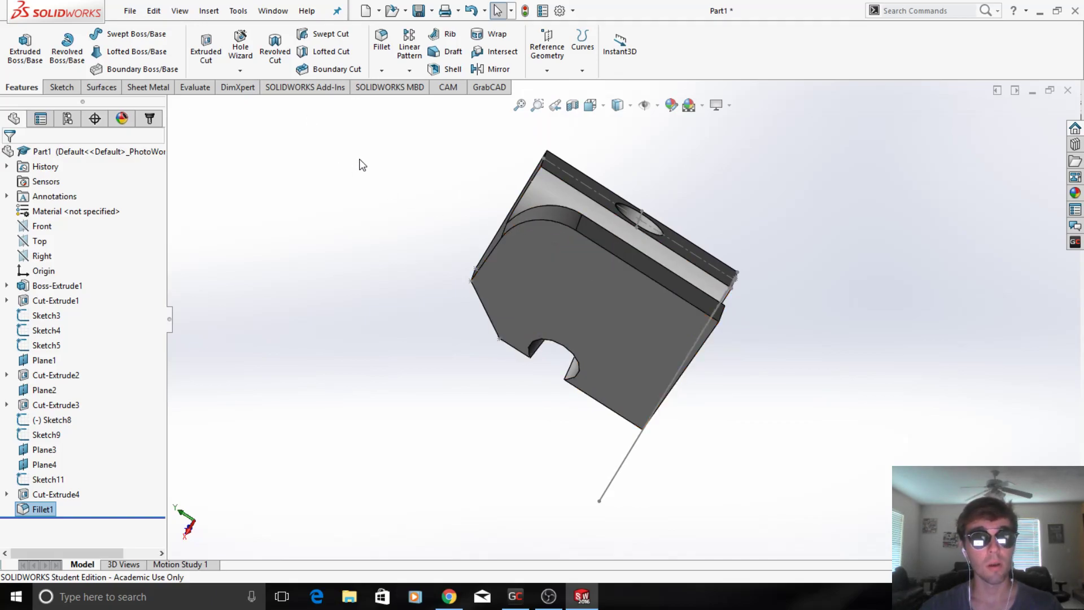
middle_drag(544, 232, 683, 257)
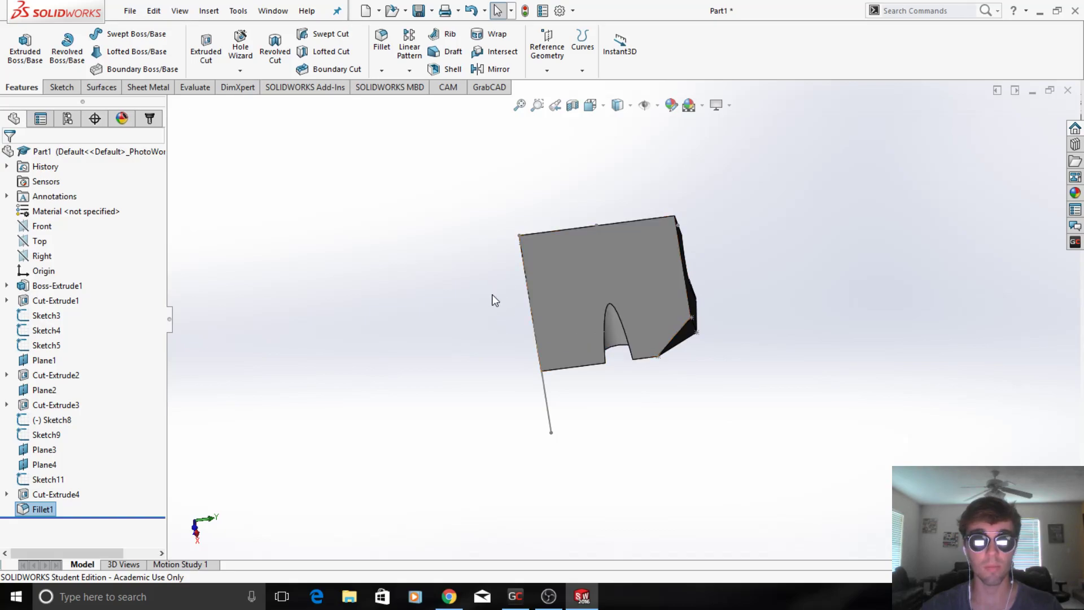
middle_drag(589, 307, 485, 461)
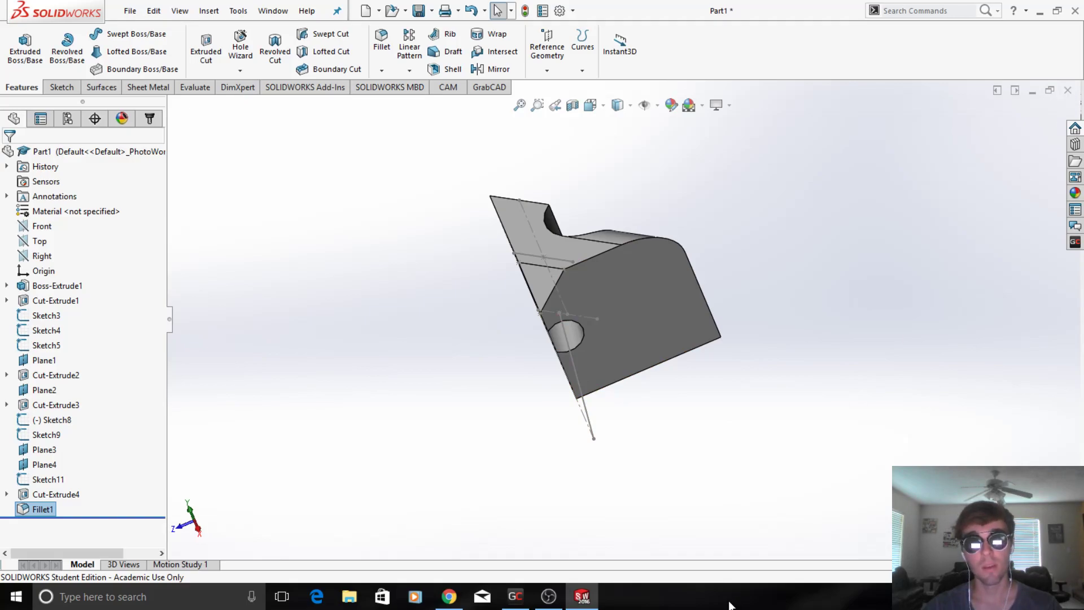
click(554, 599)
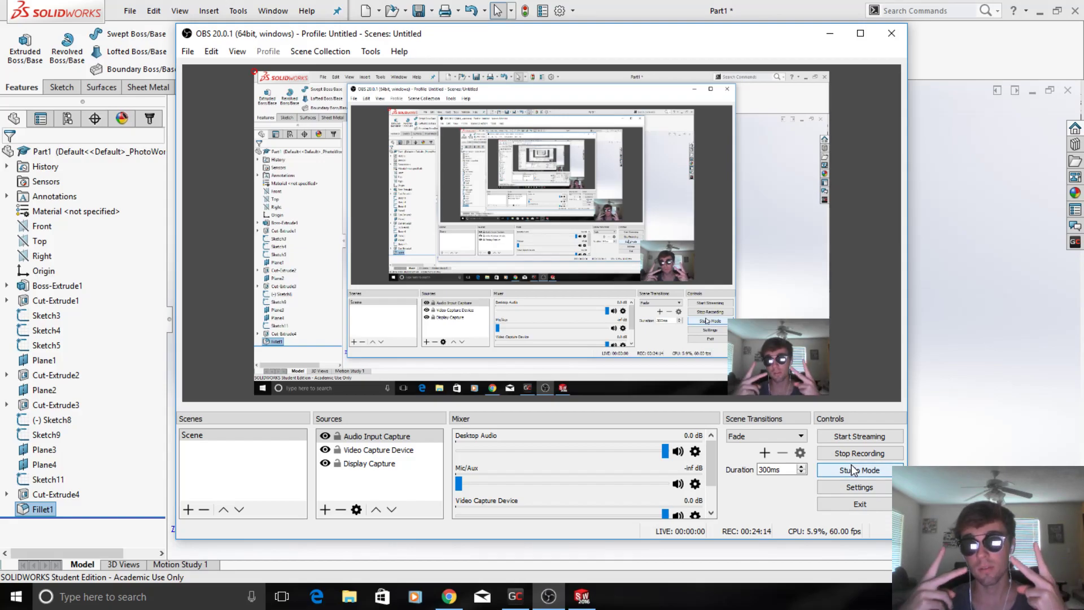